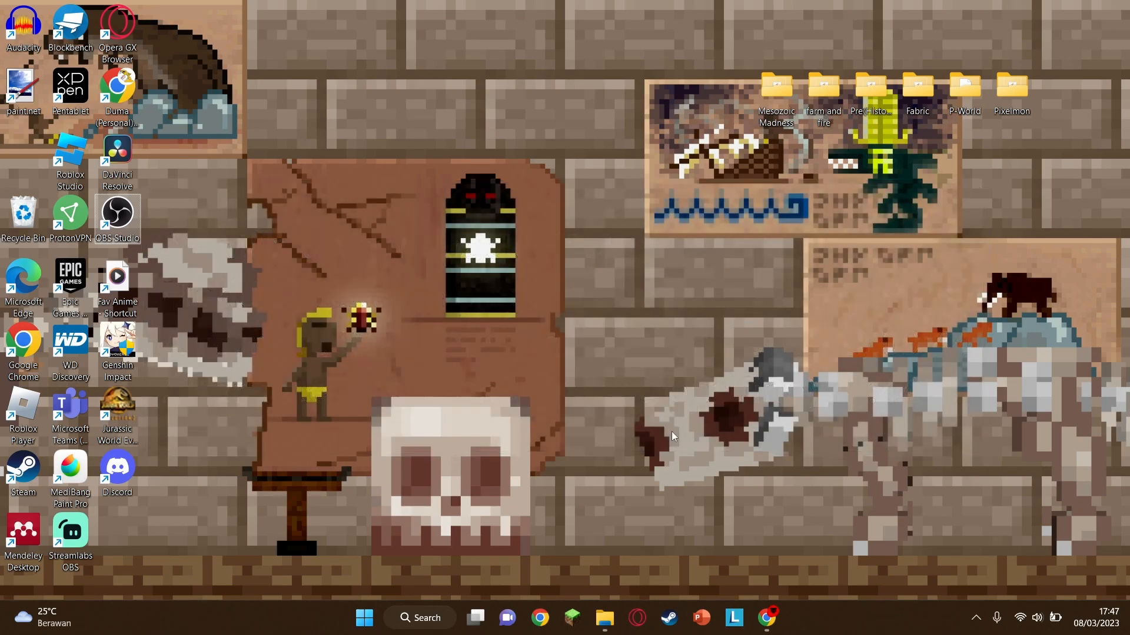
Open the Texturepack tutorial folder and start a blank Notepad document
mouse_move(612, 630)
left_click(756, 493)
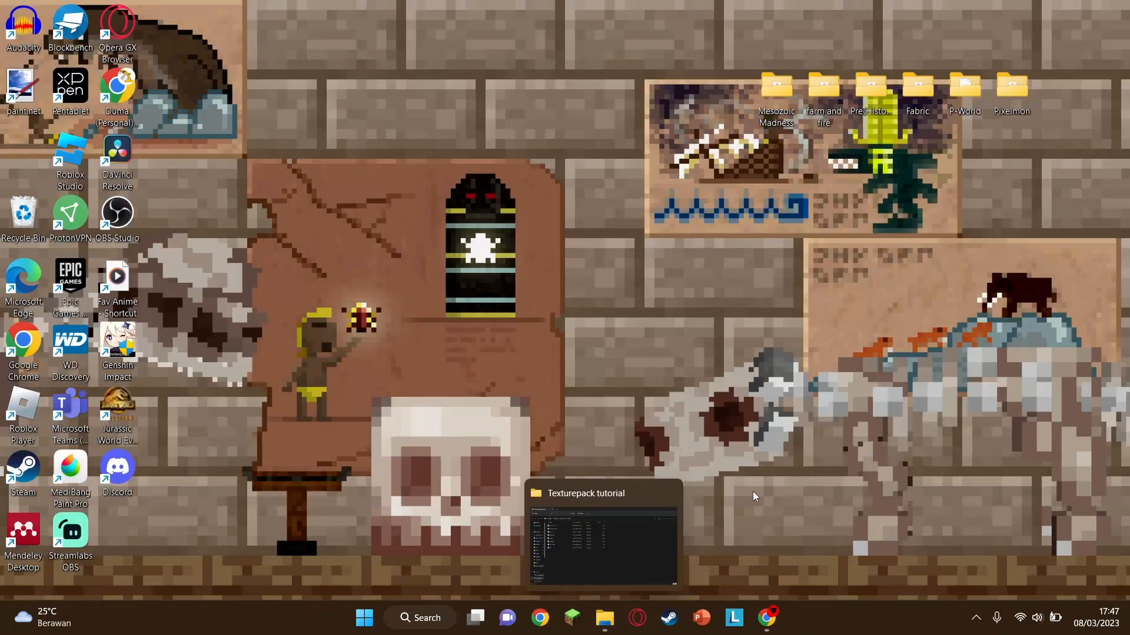
left_click(614, 530)
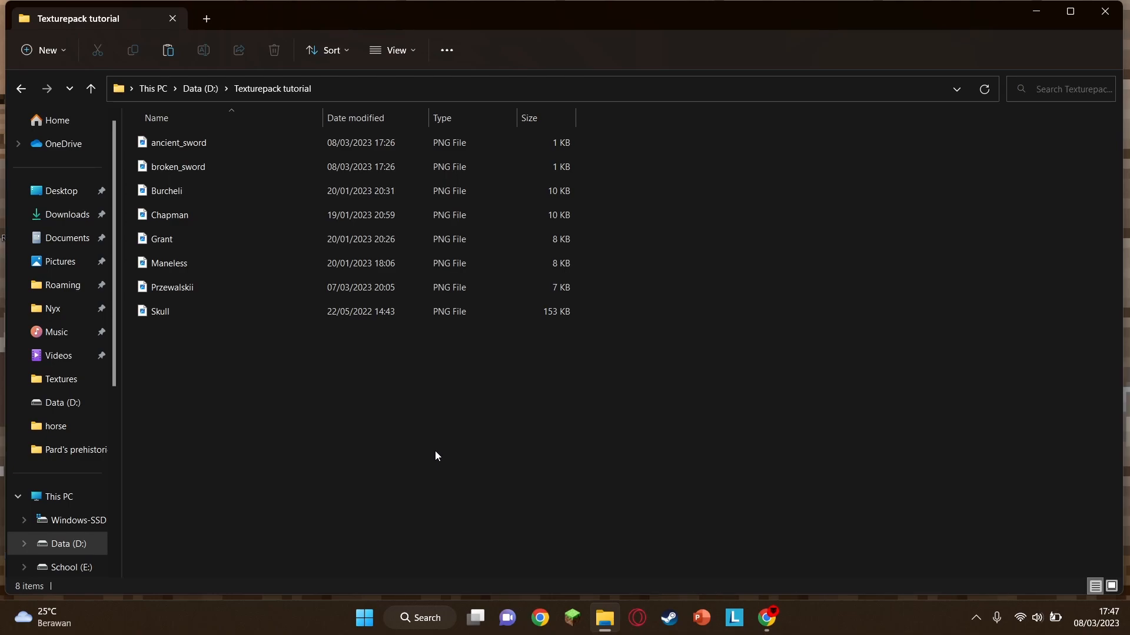
right_click(397, 435)
left_click(322, 433)
left_click(436, 610)
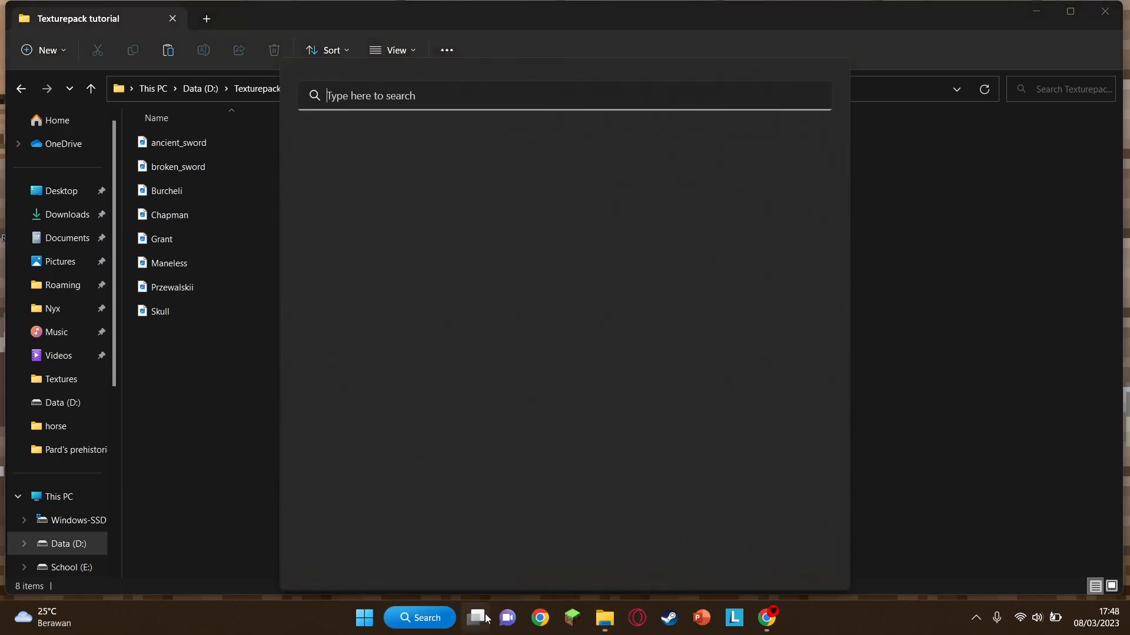
left_click(368, 176)
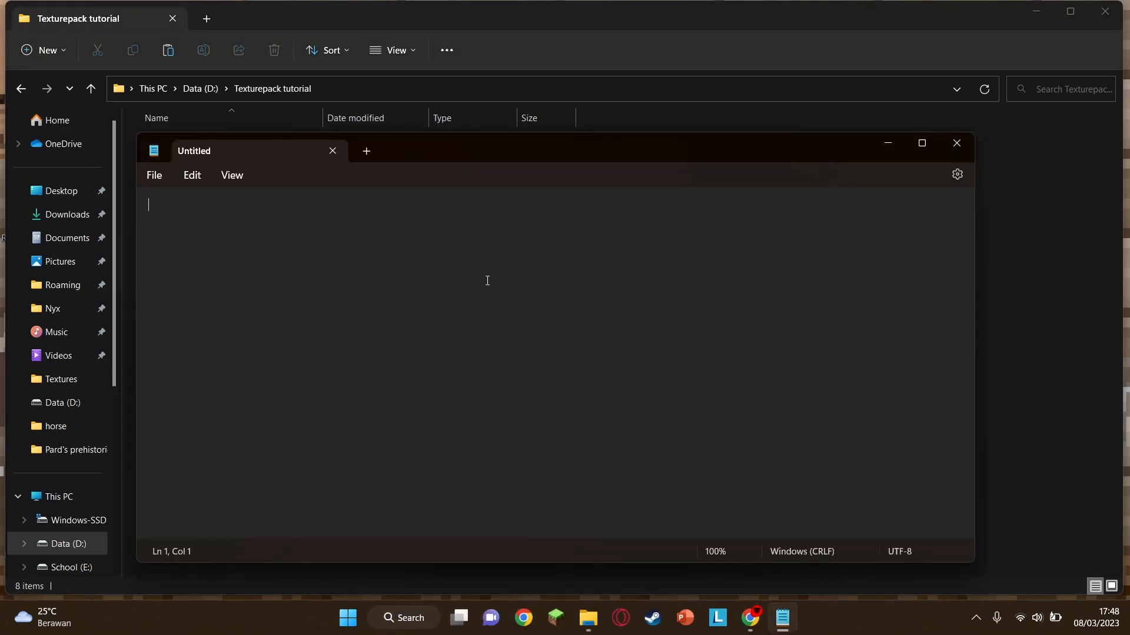
Copy the pack template code from the wikiHow texture pack article in Chrome into the blank Notepad document
left_click(750, 618)
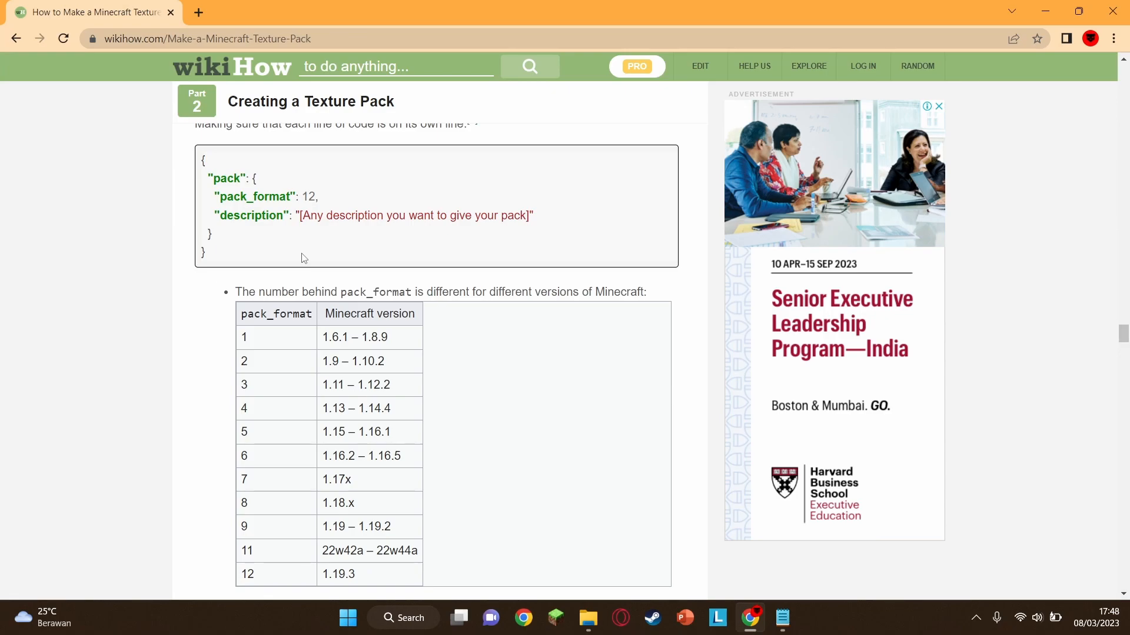
key("alt+Tab")
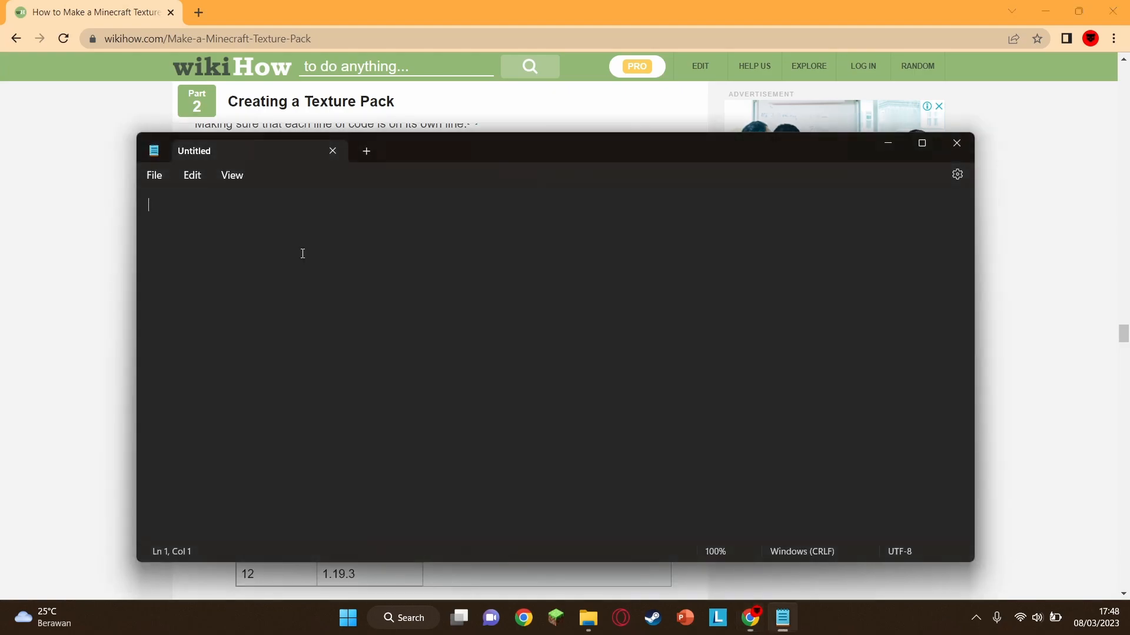
type("{   \"pack\": {     \"pack_format\": 12,     \"description\": \"[Any description you want to give your pack]\"   } }")
Look up the format number for Minecraft 1.12.2 in the wikiHow table, and set pack_format to 3 and the description to "test" in Notepad
key("alt+Tab")
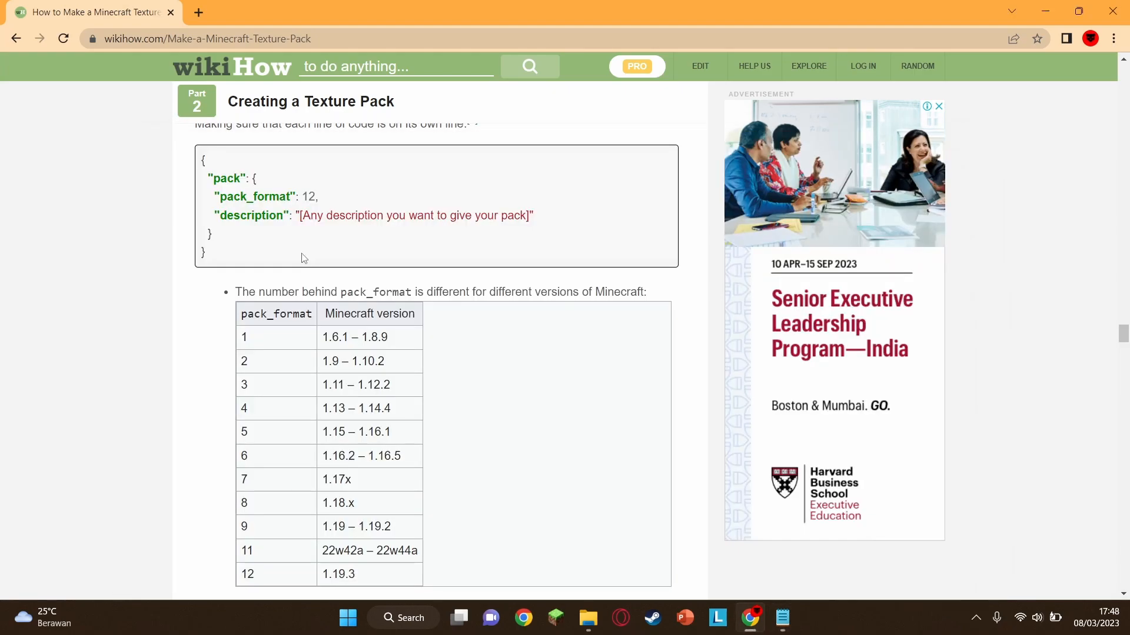
scroll(335, 350, "down", 2)
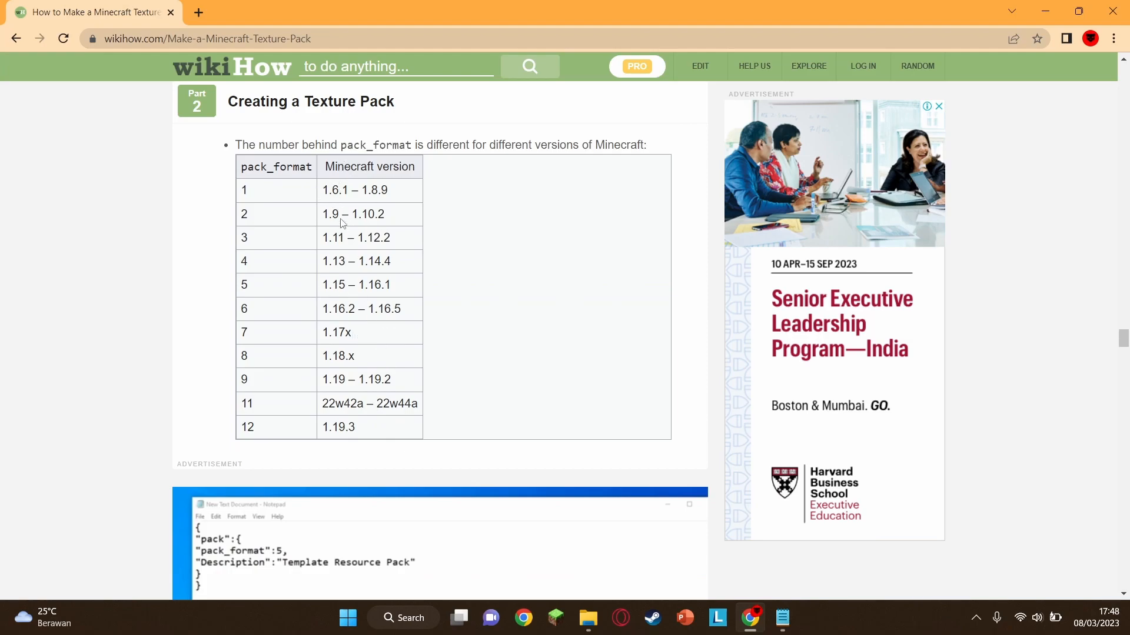
key("alt+Tab")
key("alt+Tab")
left_click_drag(391, 240, 355, 238)
key("alt+Tab")
double_click(266, 231)
type("3")
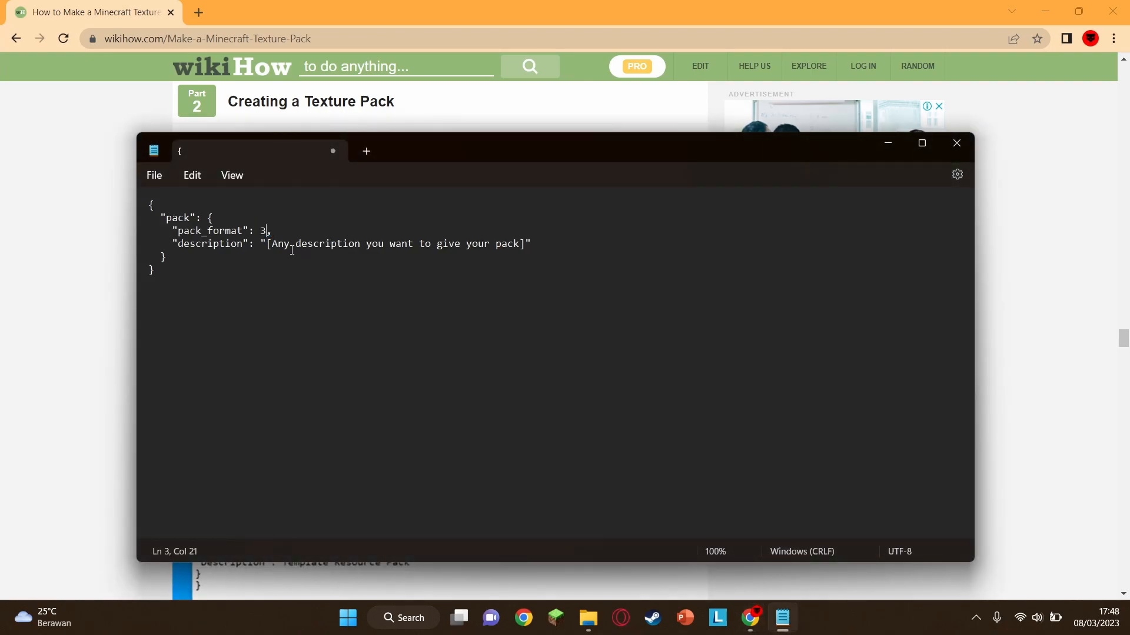
left_click_drag(267, 249, 527, 246)
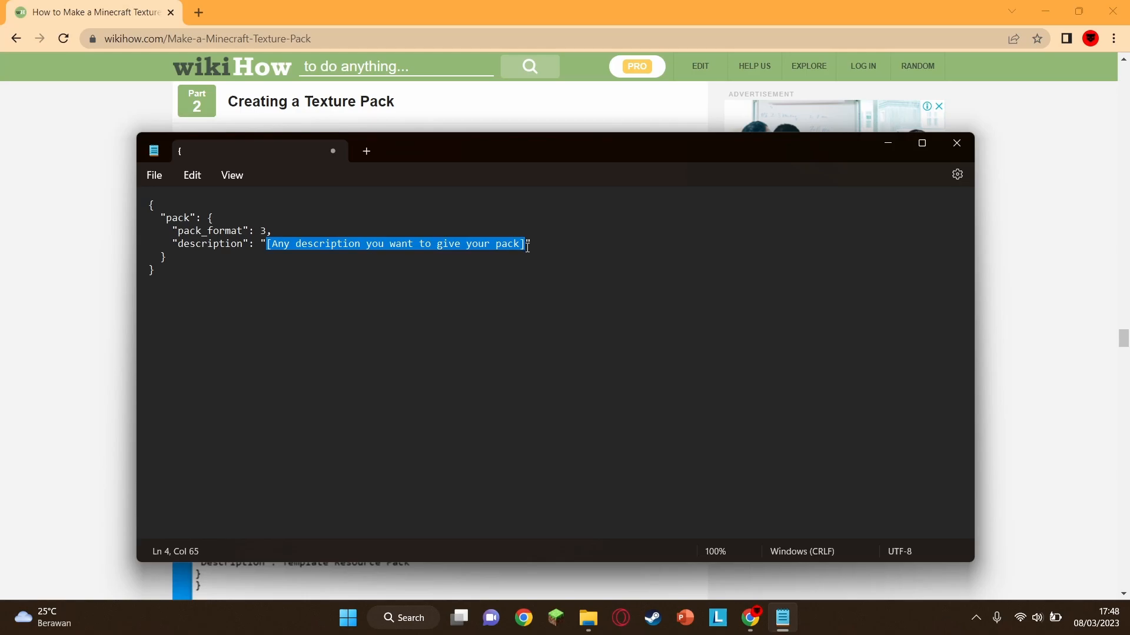
type("test")
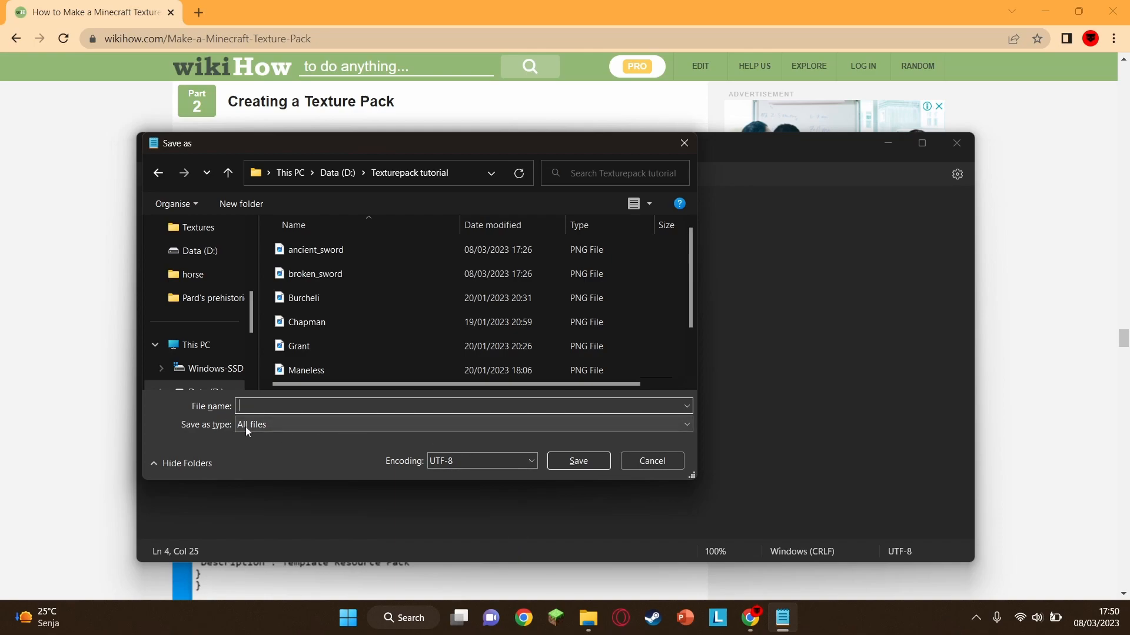
Save the text as pack.mcmeta in the Texturepack tutorial folder, with All files as type and UTF-8 encoding
type("p")
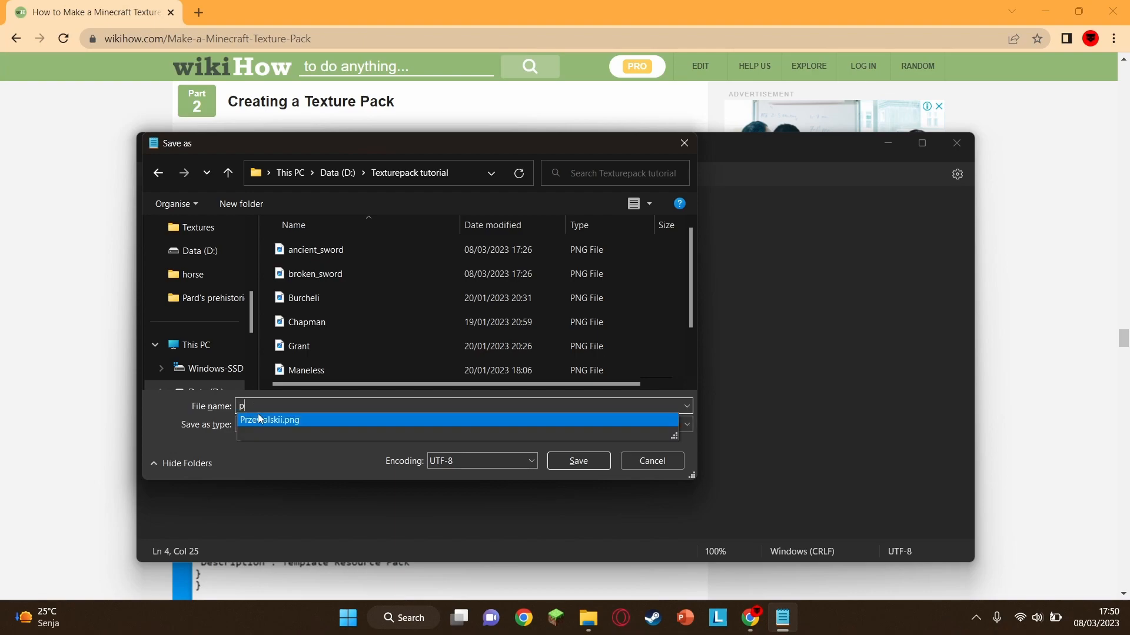
type("ack.mcmeta")
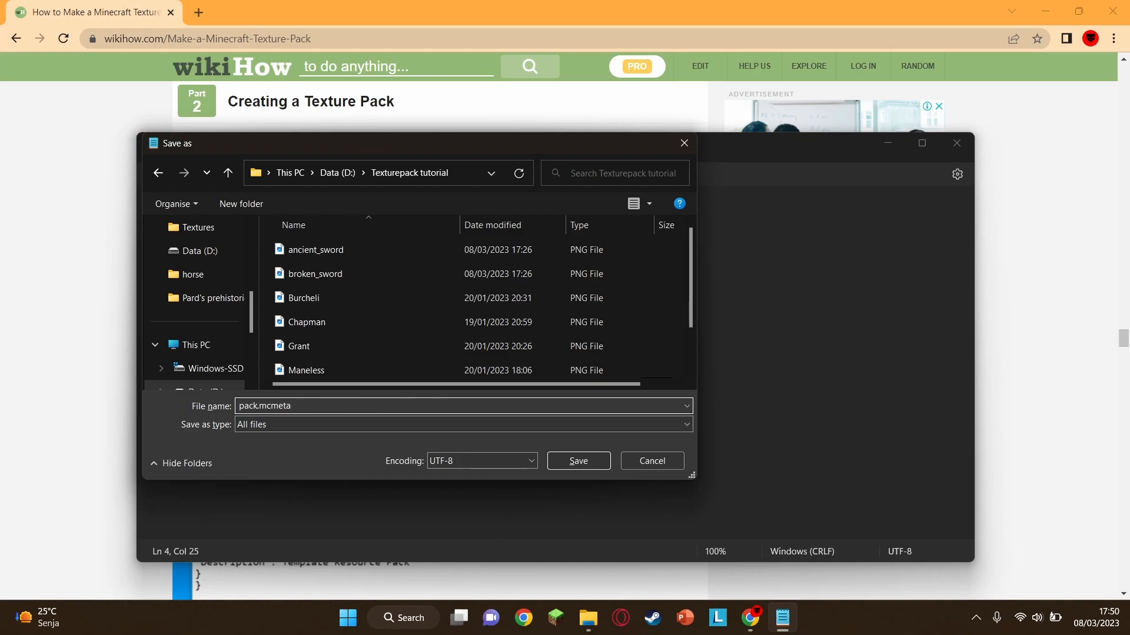
left_click(579, 461)
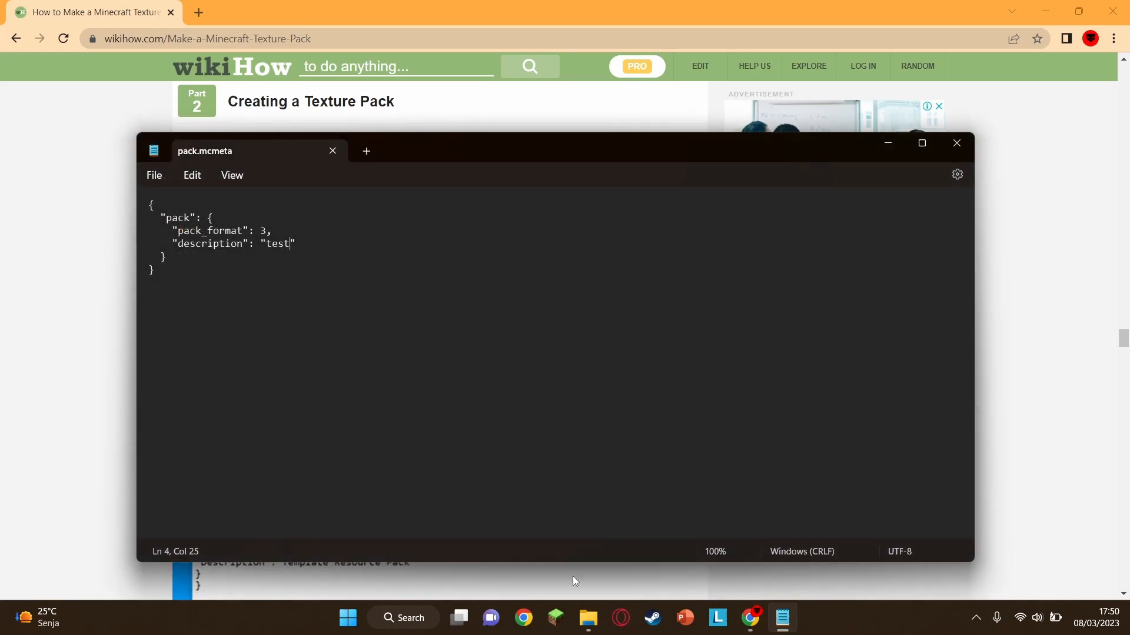
Open pack.mcmeta from the Texturepack tutorial folder on Data (D:) to check its contents, and close Notepad
left_click(588, 618)
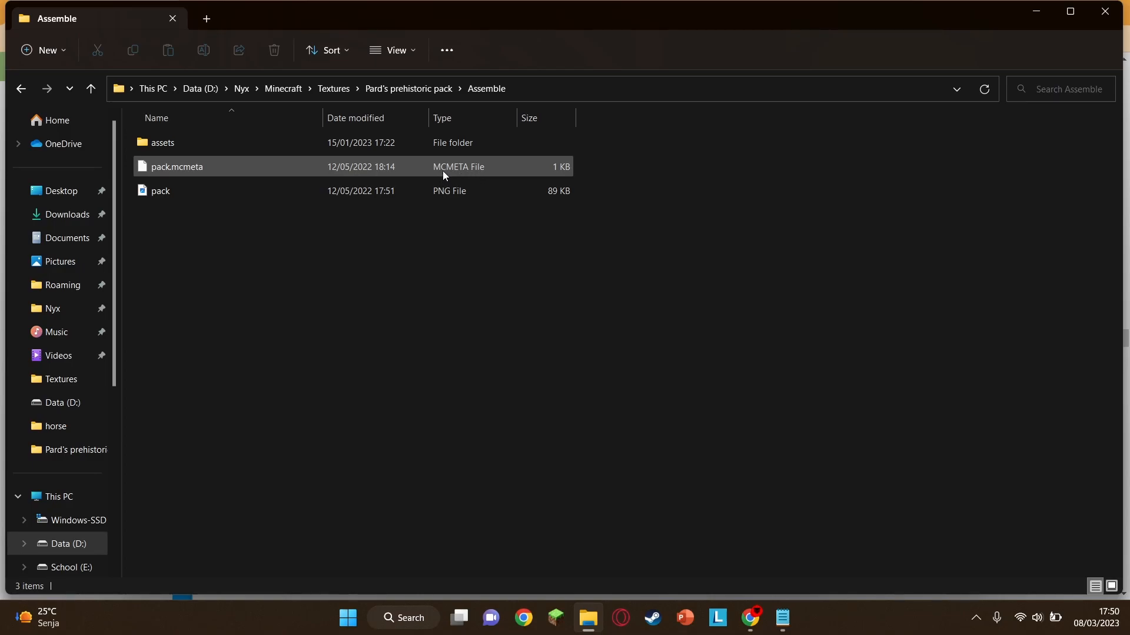
left_click(59, 543)
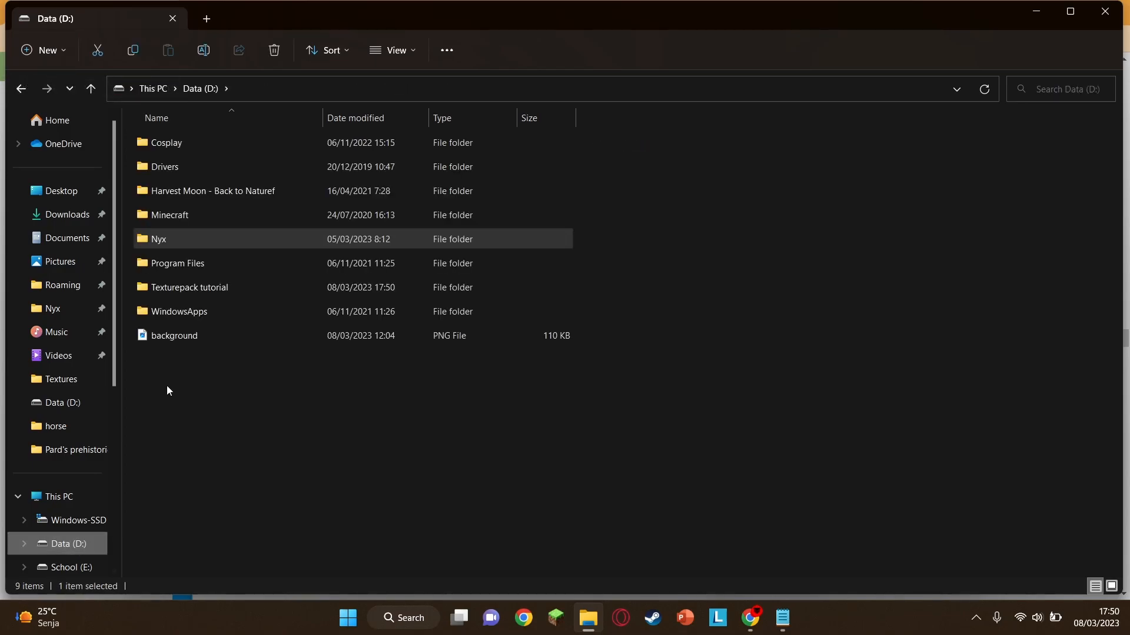
double_click(182, 286)
double_click(666, 154)
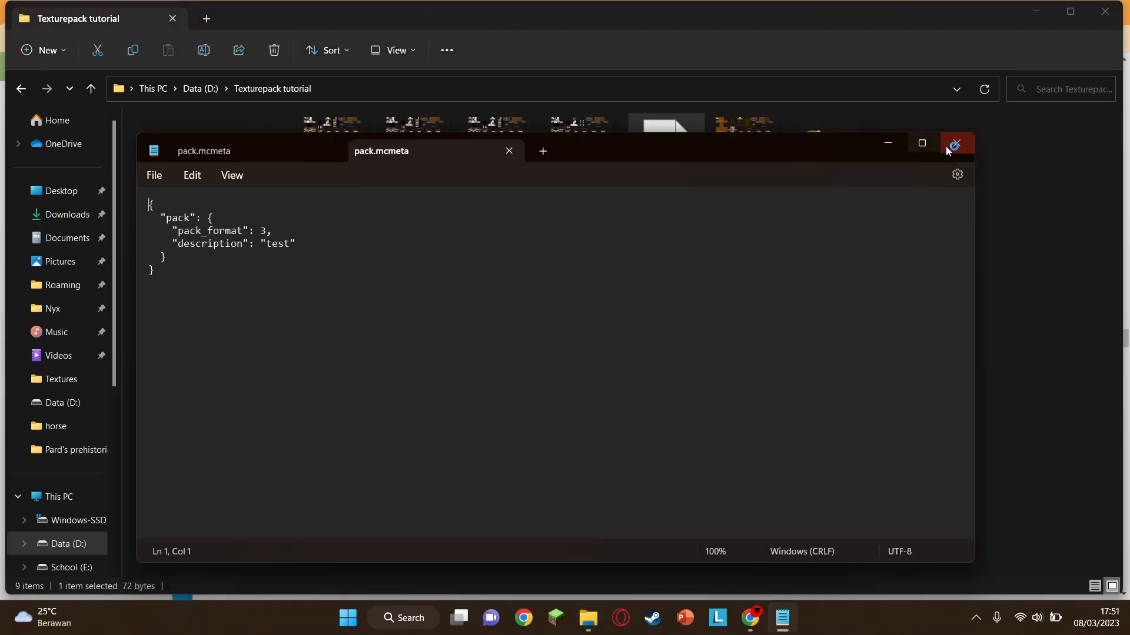
left_click(954, 145)
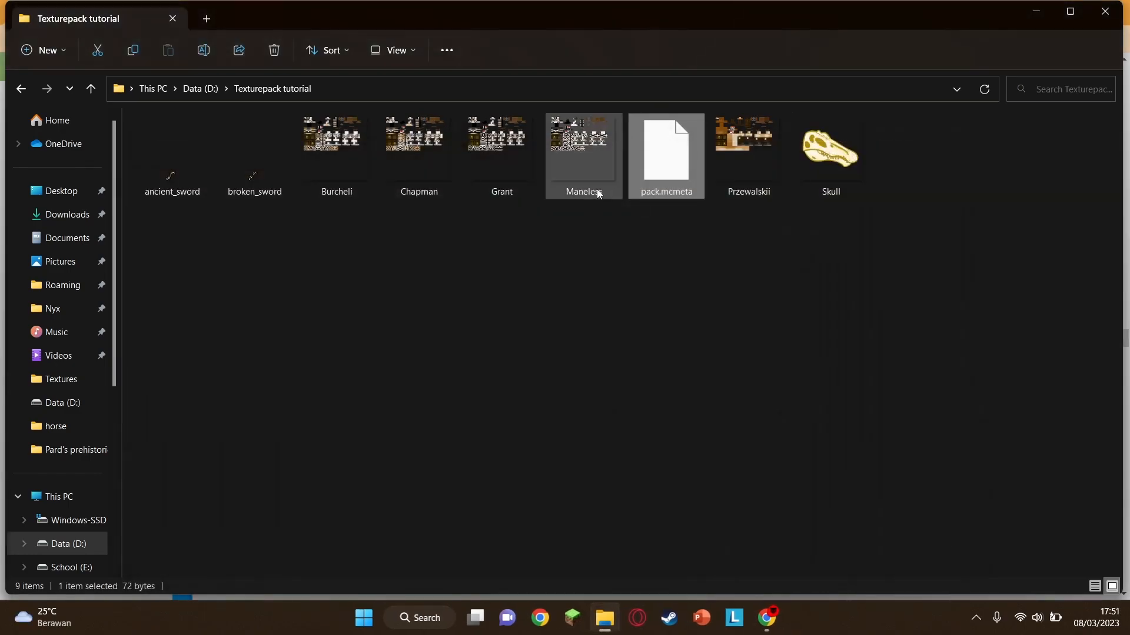
right_click(664, 283)
key("Escape")
double_click(679, 183)
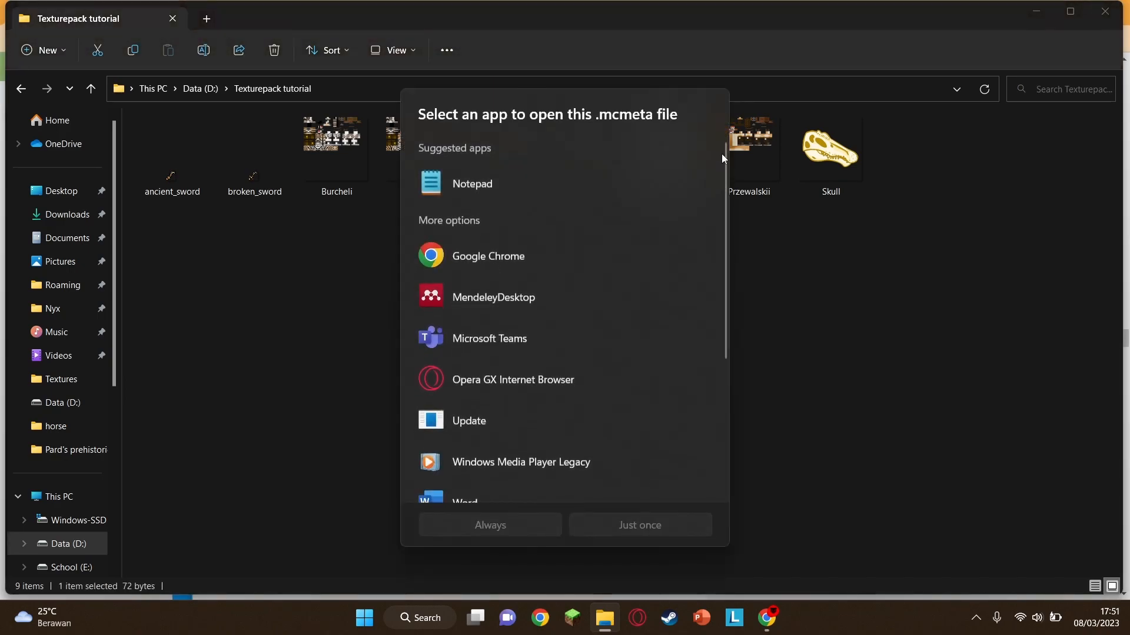
left_click(801, 374)
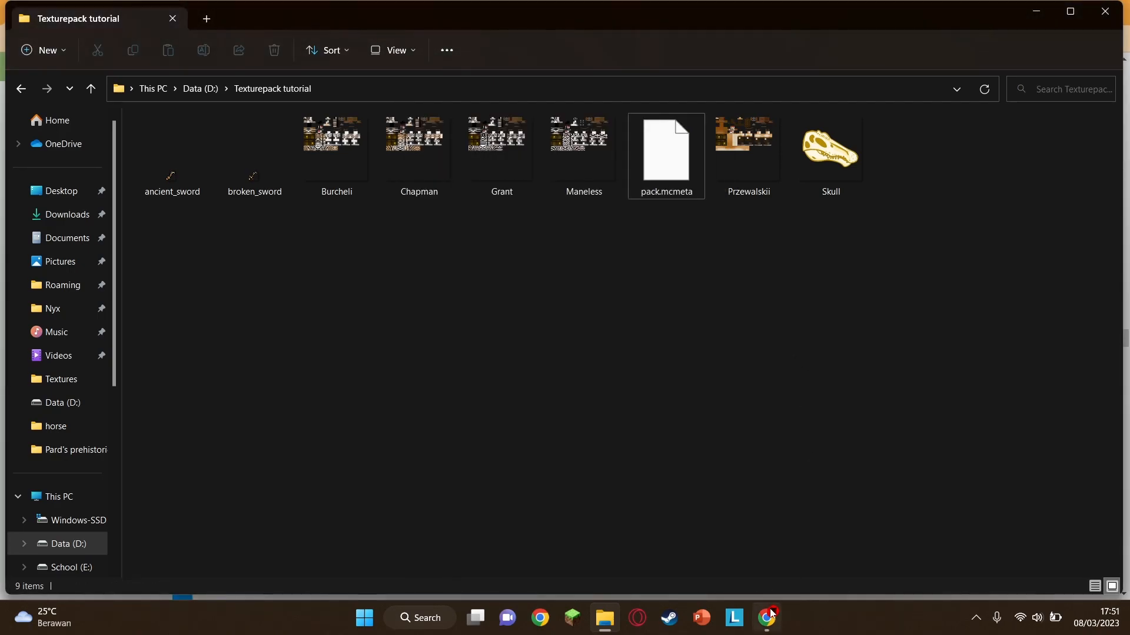
Rename the Skull image in the Texturepack tutorial folder as "pack"
right_click(840, 184)
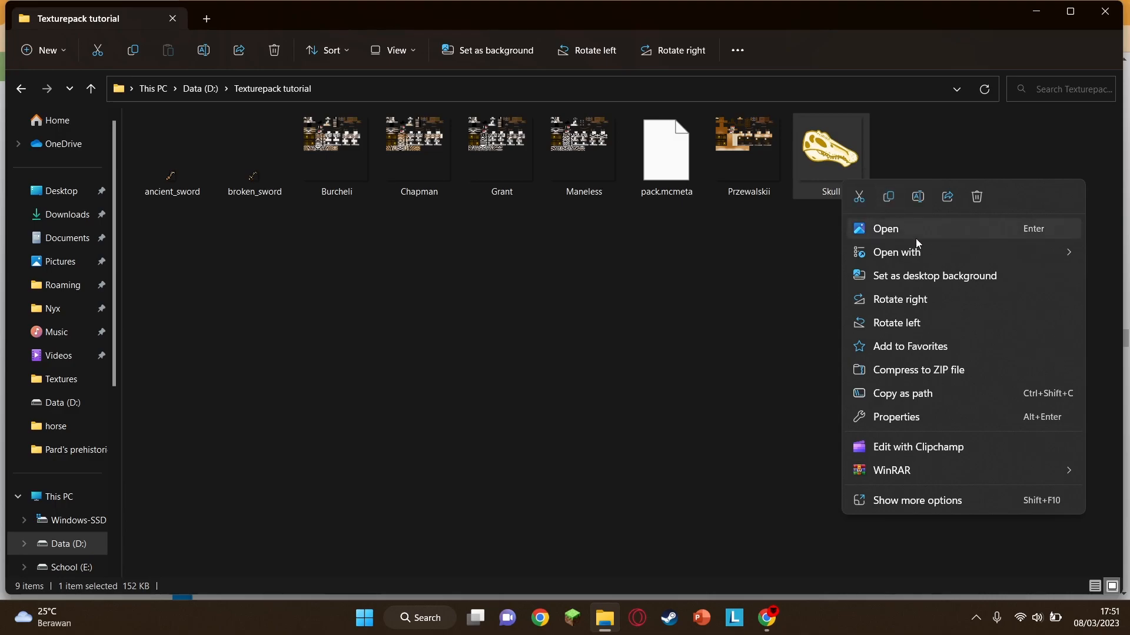
left_click(917, 199)
type("pack")
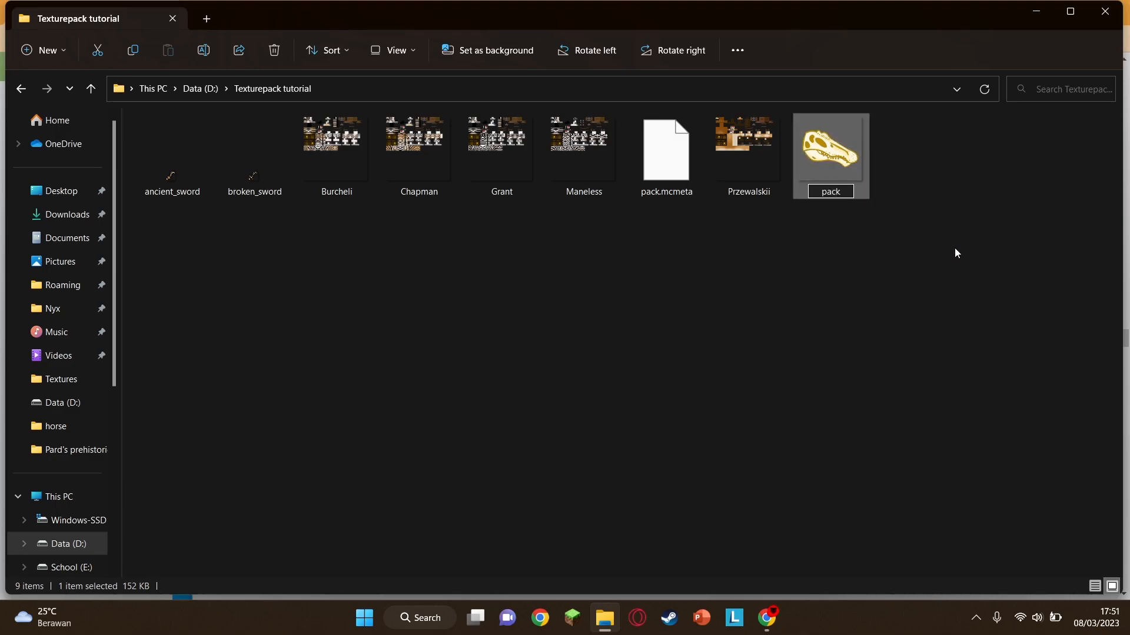
key("Return")
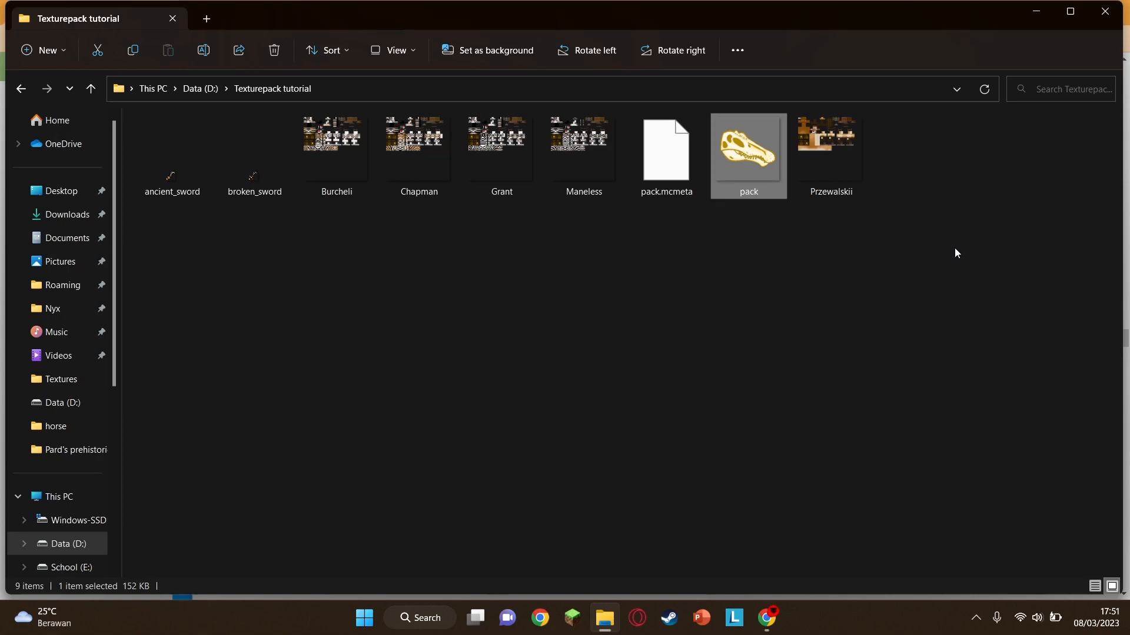
left_click(794, 304)
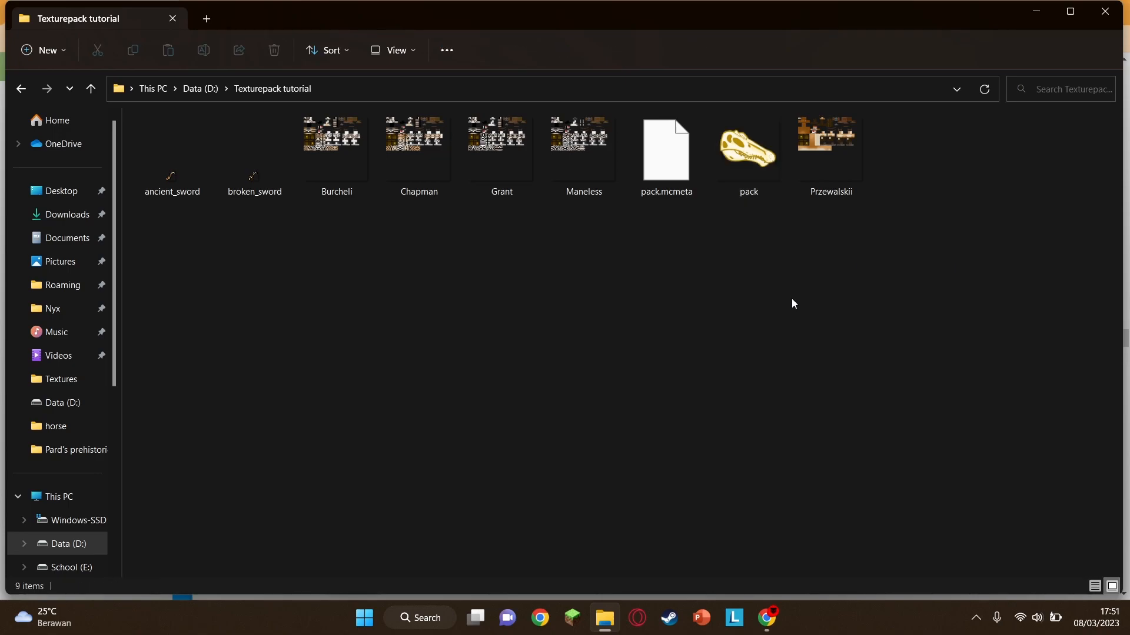
Create a new folder named "assets" in the Texturepack tutorial folder and open it
right_click(694, 298)
left_click(679, 284)
right_click(684, 295)
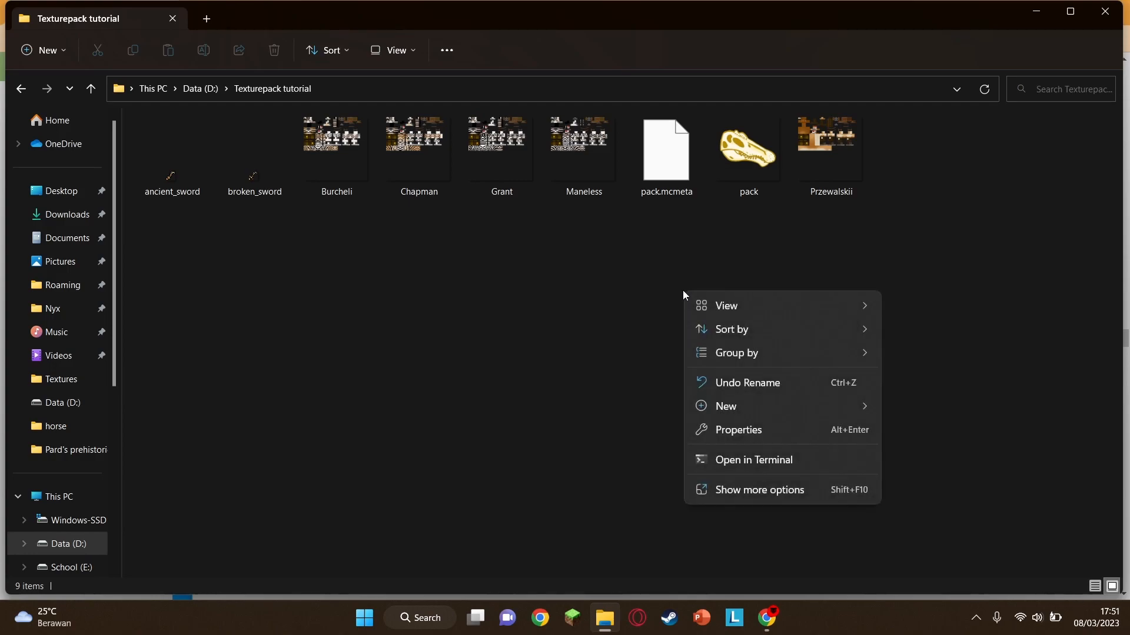
mouse_move(774, 415)
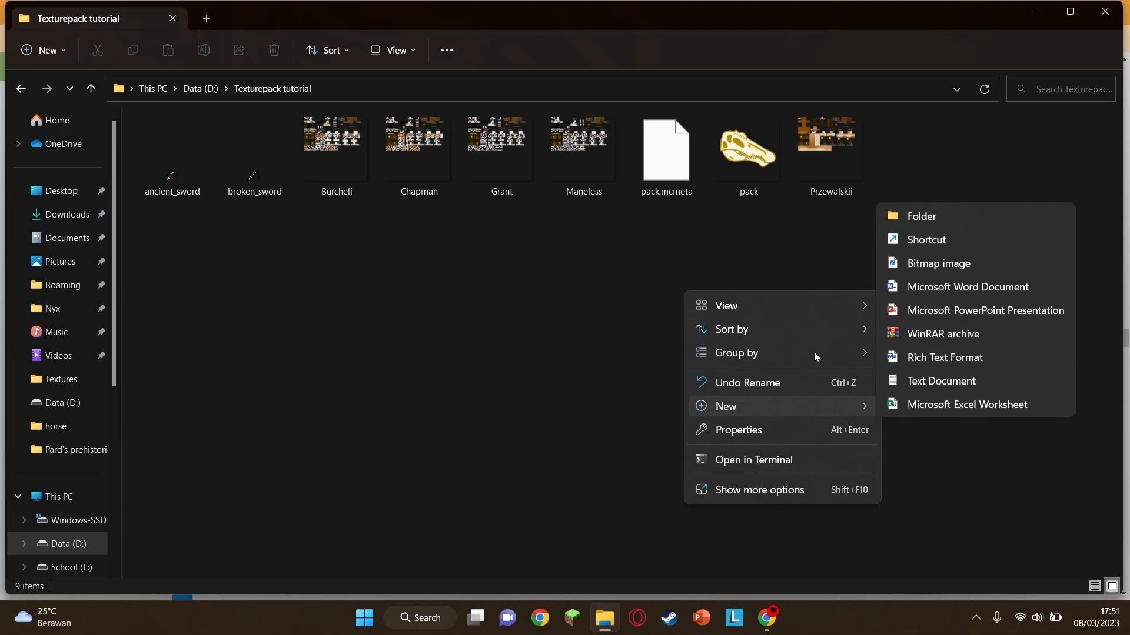
left_click(906, 216)
type("asse")
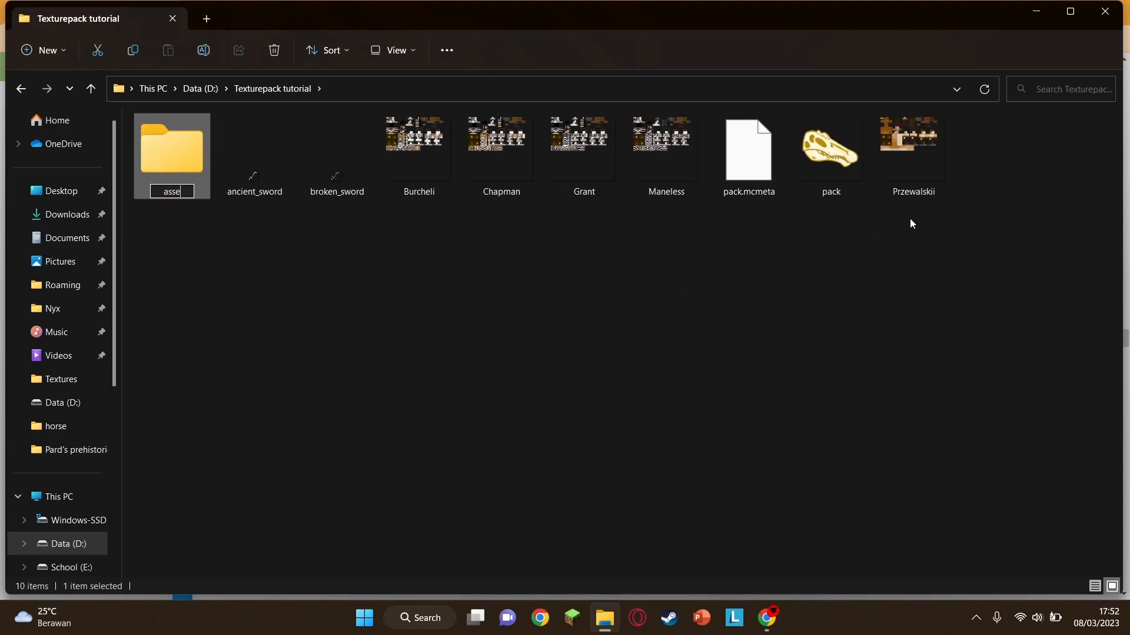
type("rs")
key("Return")
double_click(198, 175)
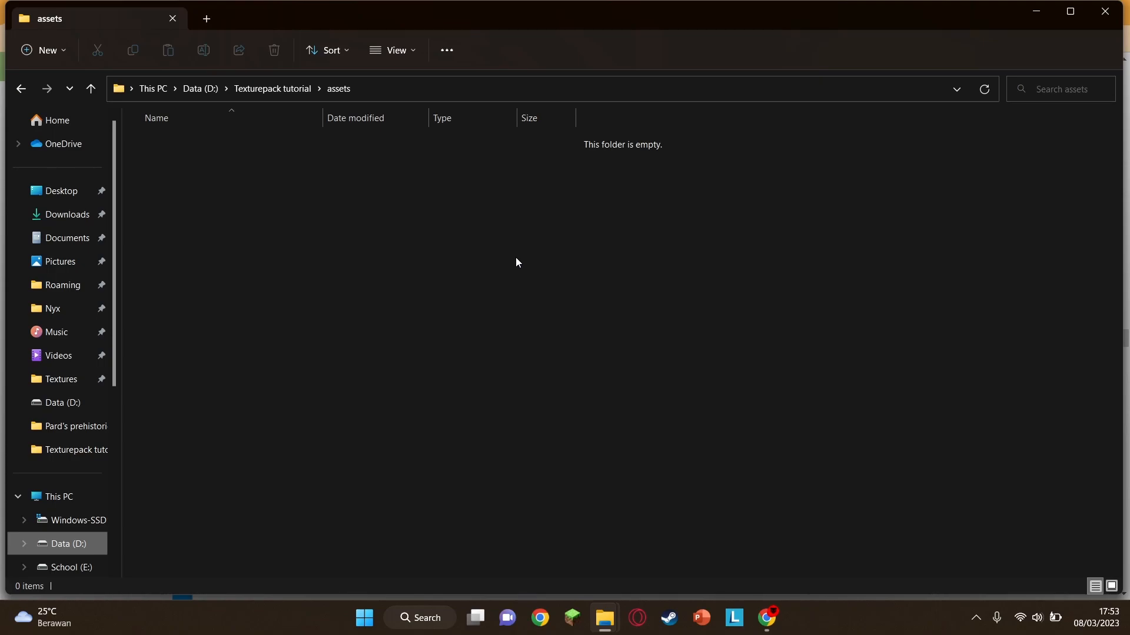
Search Windows for %appdata%, open the resulting folder, and go into its .minecraft folder
mouse_move(605, 617)
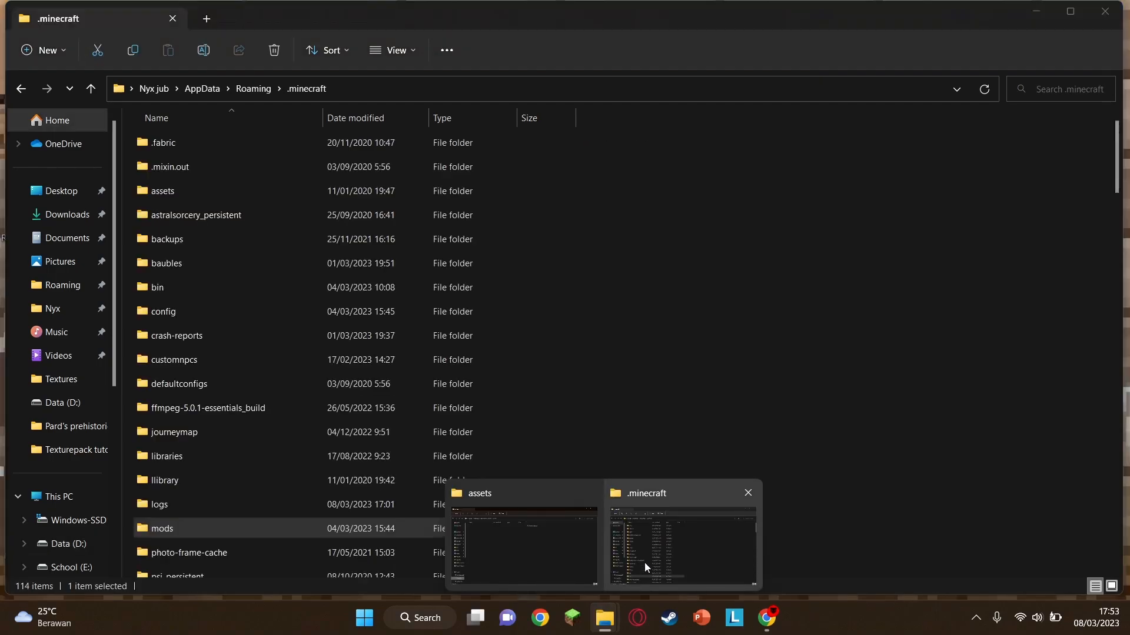
left_click(645, 563)
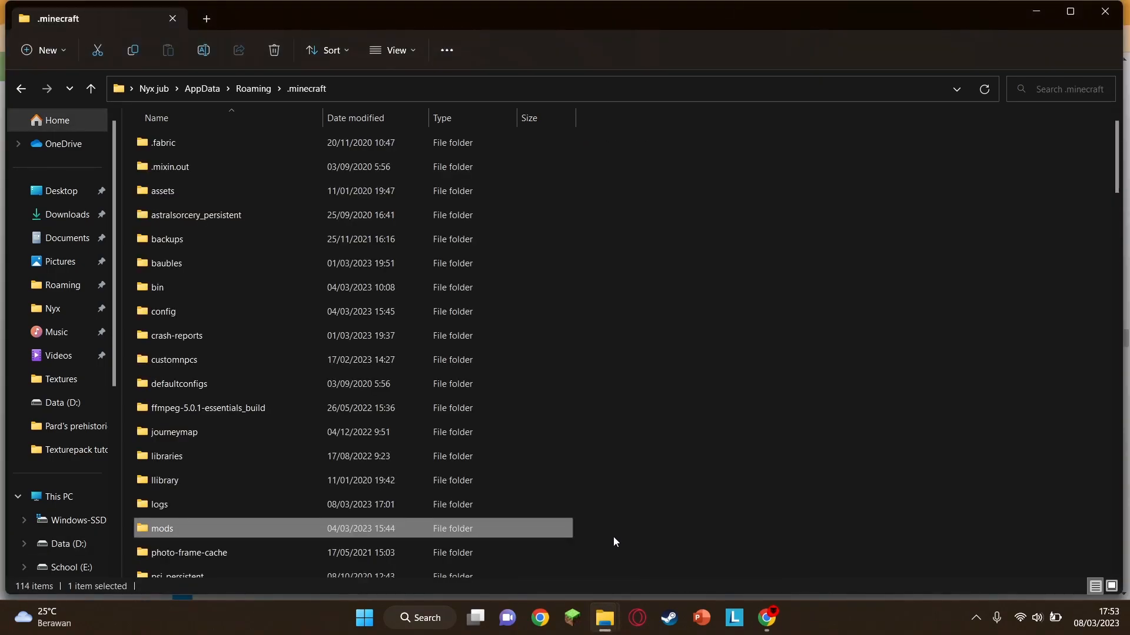
left_click(411, 617)
type("$")
key("BackSpace")
type("%appdaat")
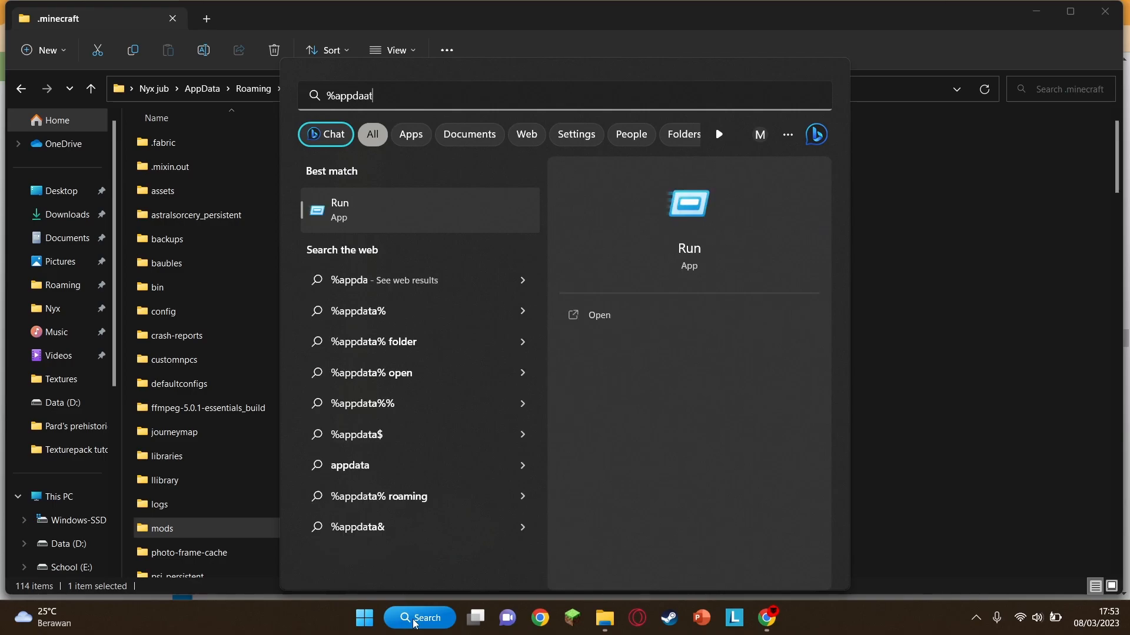
key("BackSpace")
key("BackSpace")
type("ta%")
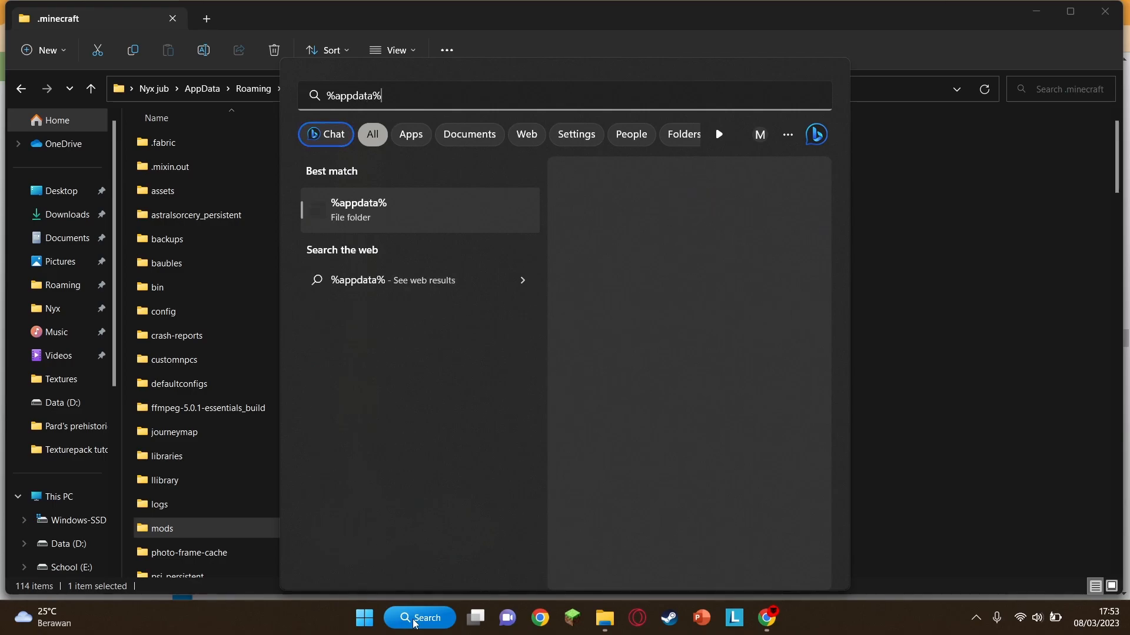
key("Return")
double_click(177, 168)
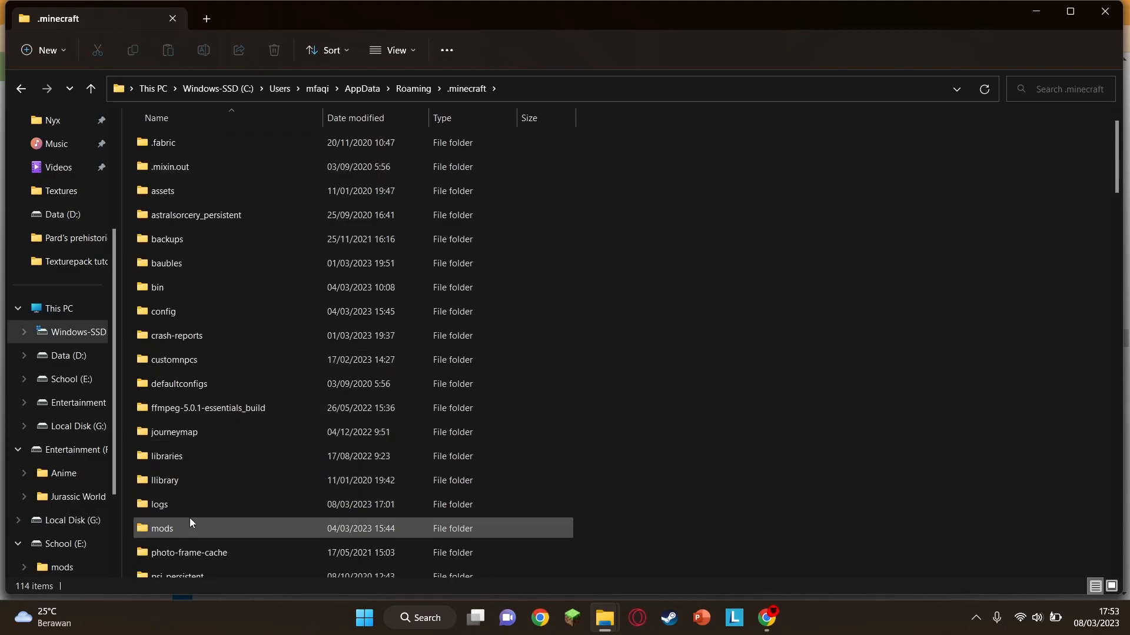
Open the 1.12.2 folder inside the versions folder of .minecraft
scroll(182, 355, "down", 2)
scroll(212, 551, "down", 2)
scroll(200, 546, "down", 1)
double_click(200, 566)
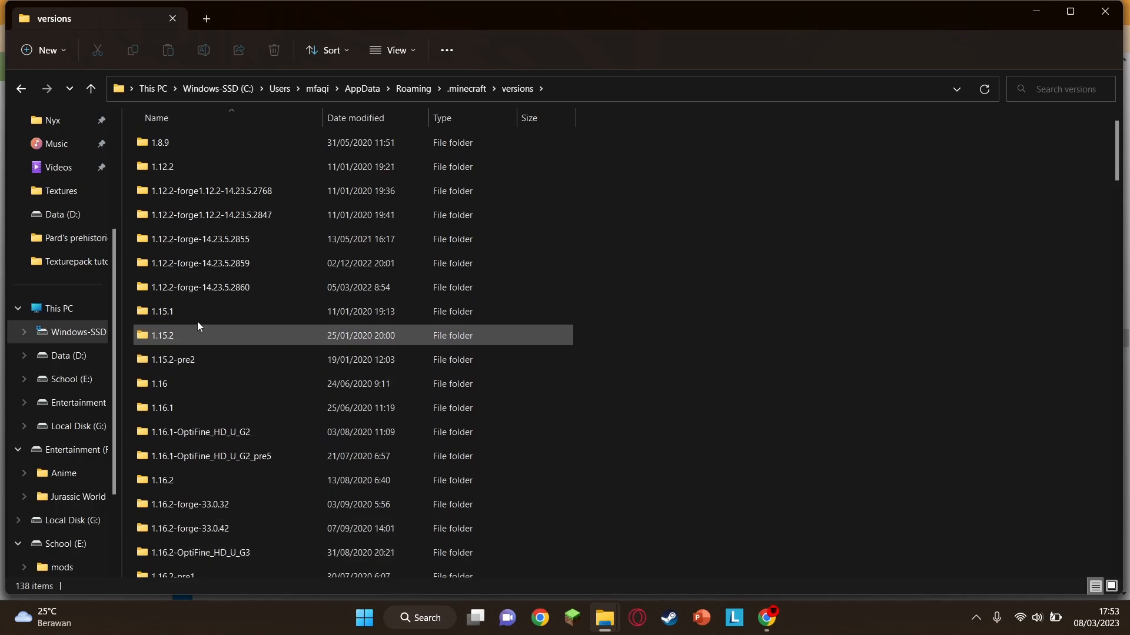
double_click(178, 168)
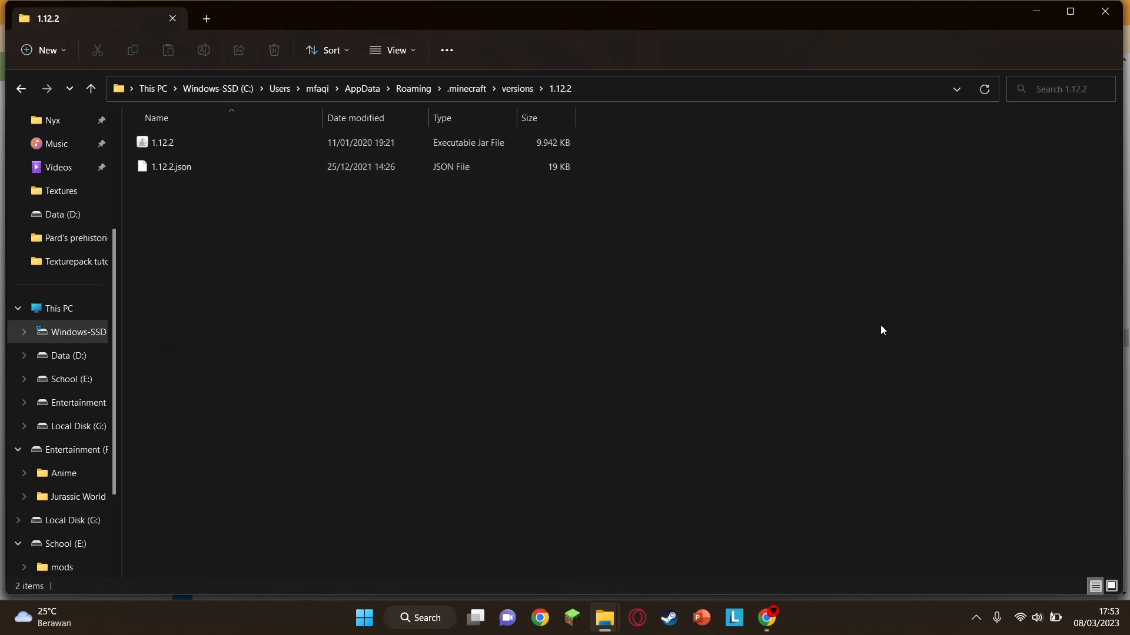
Open the 1.12.2 executable jar file as an archive with WinRAR
left_click(314, 142)
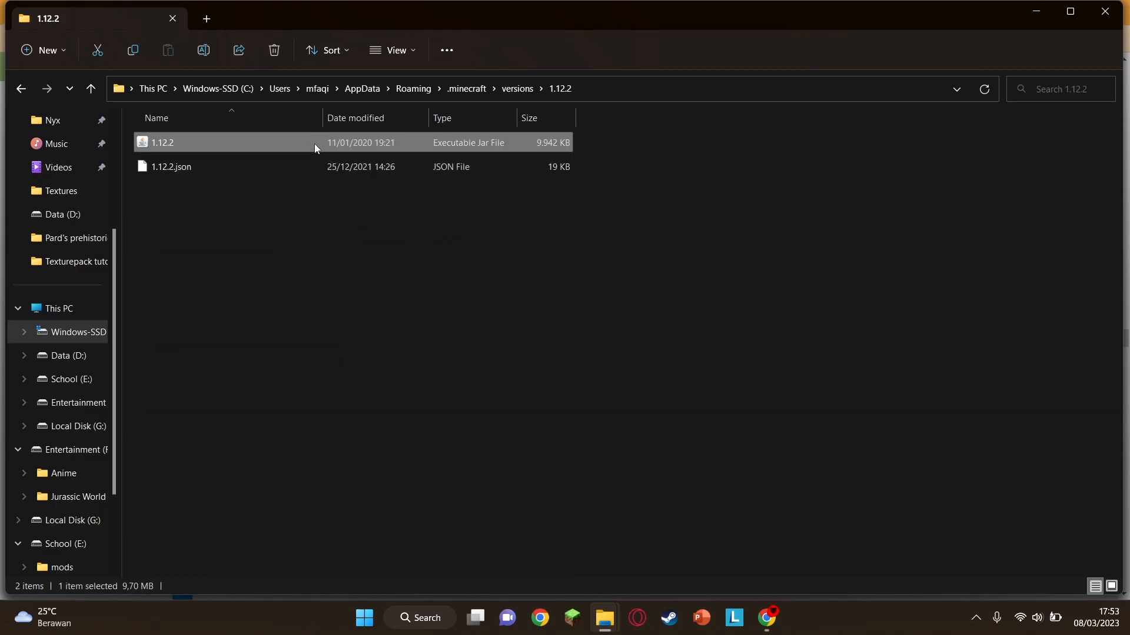
right_click(351, 140)
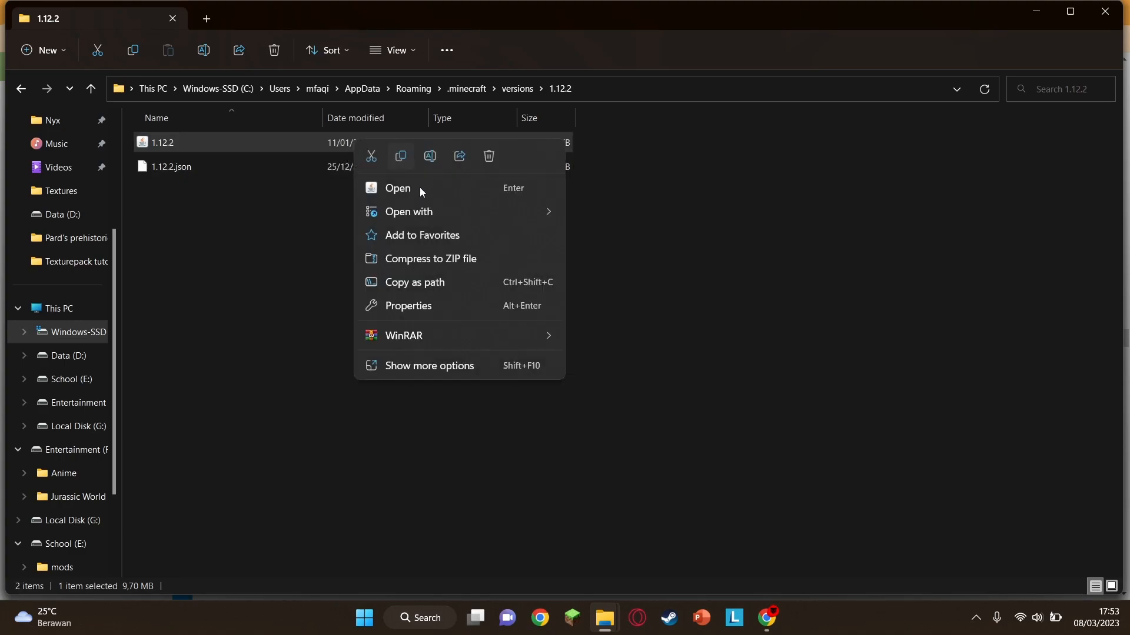
mouse_move(455, 211)
left_click(594, 236)
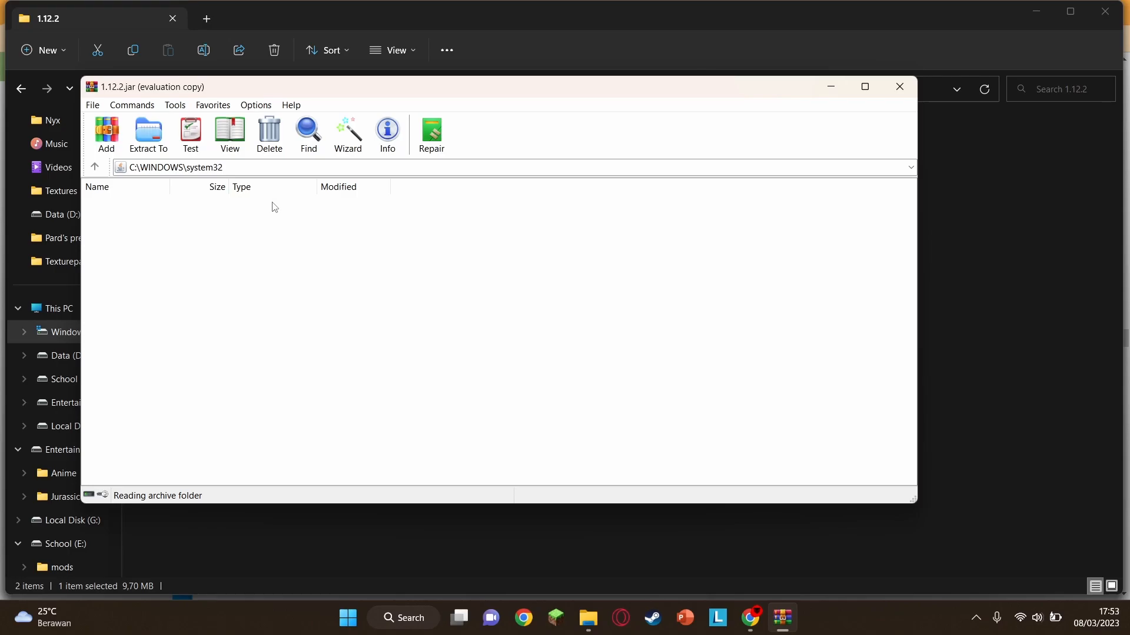
left_click(671, 236)
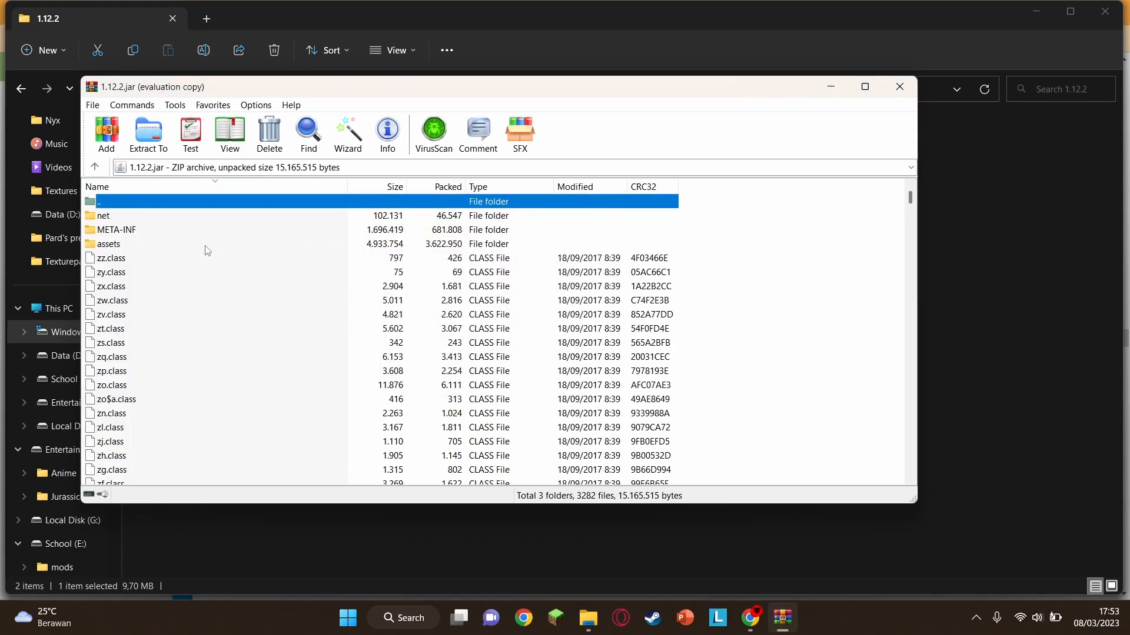
Open the assets folder inside the 1.12.2.jar archive
left_click(206, 250)
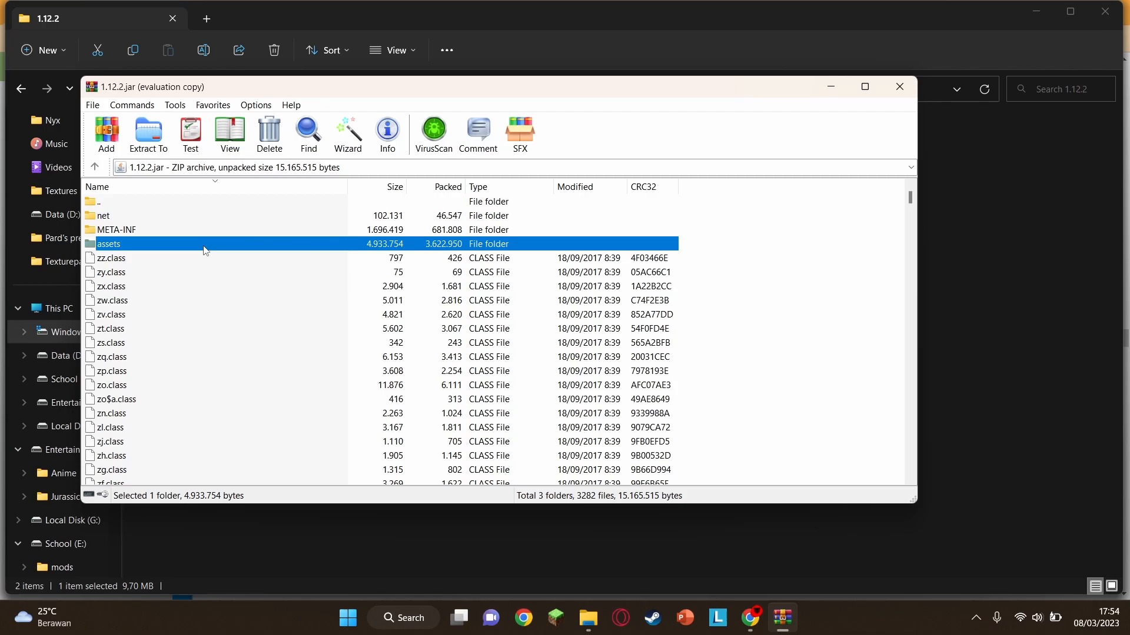
double_click(205, 247)
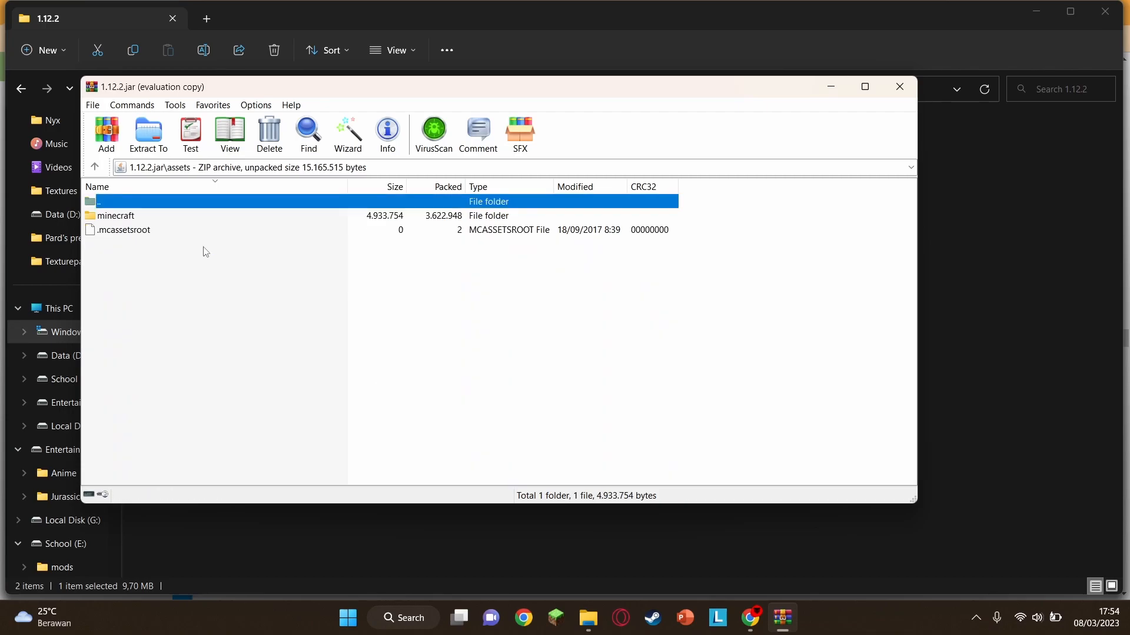
left_click(156, 220)
left_click(418, 343)
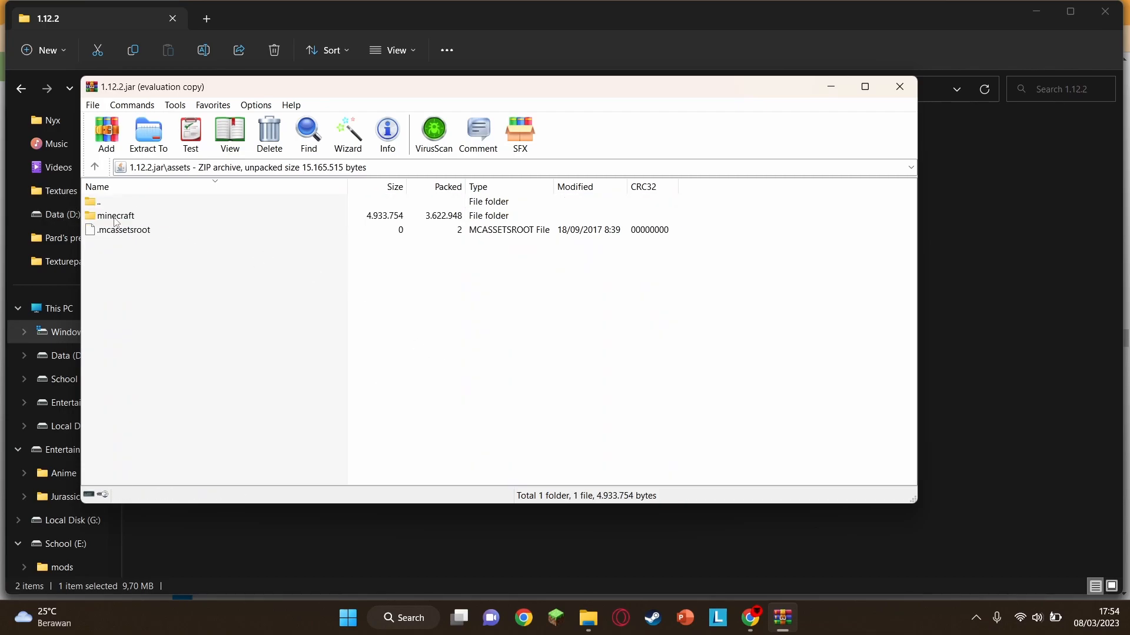
Create a folder named "minecraft" inside the texture pack's assets folder
key("alt+Tab")
key("alt+Tab")
left_click(723, 327)
right_click(313, 191)
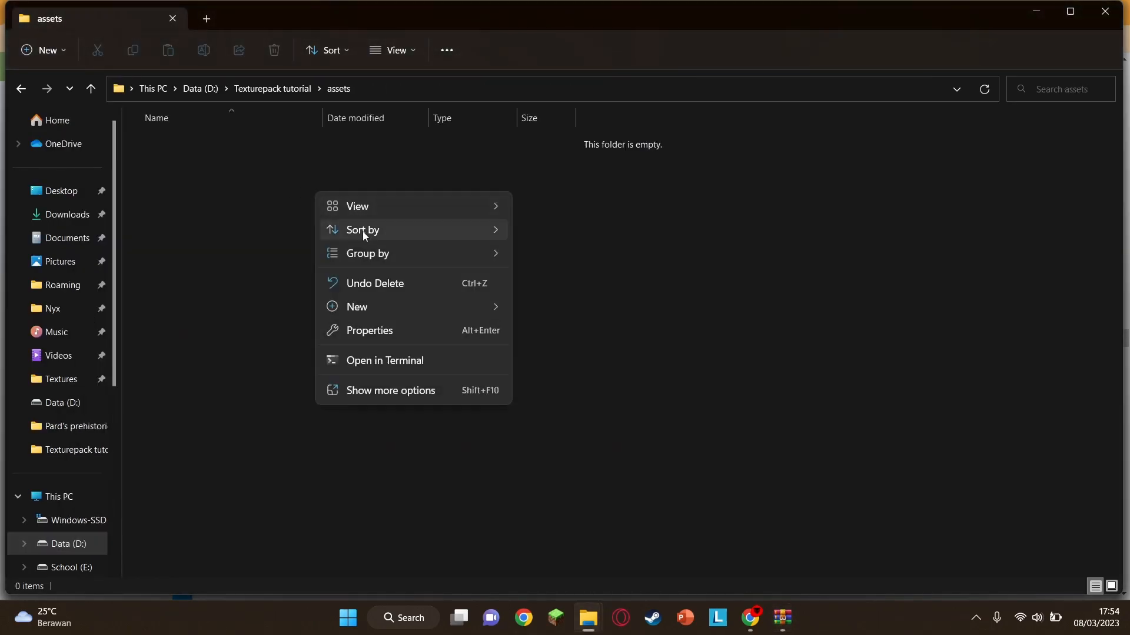
mouse_move(372, 301)
left_click(531, 302)
type("minec")
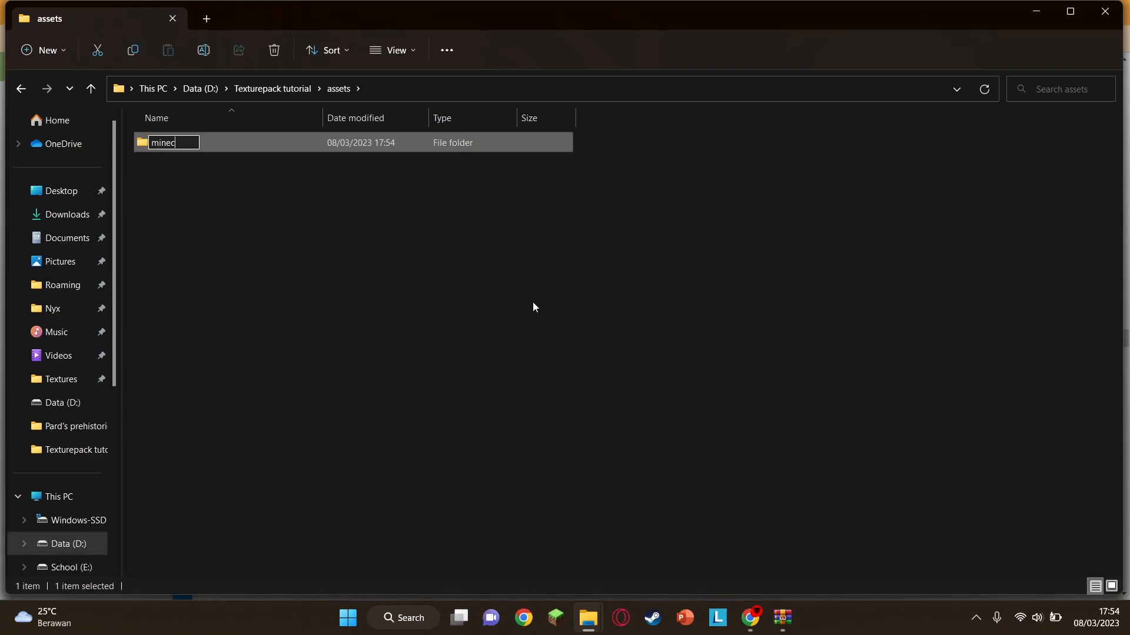
type("aft")
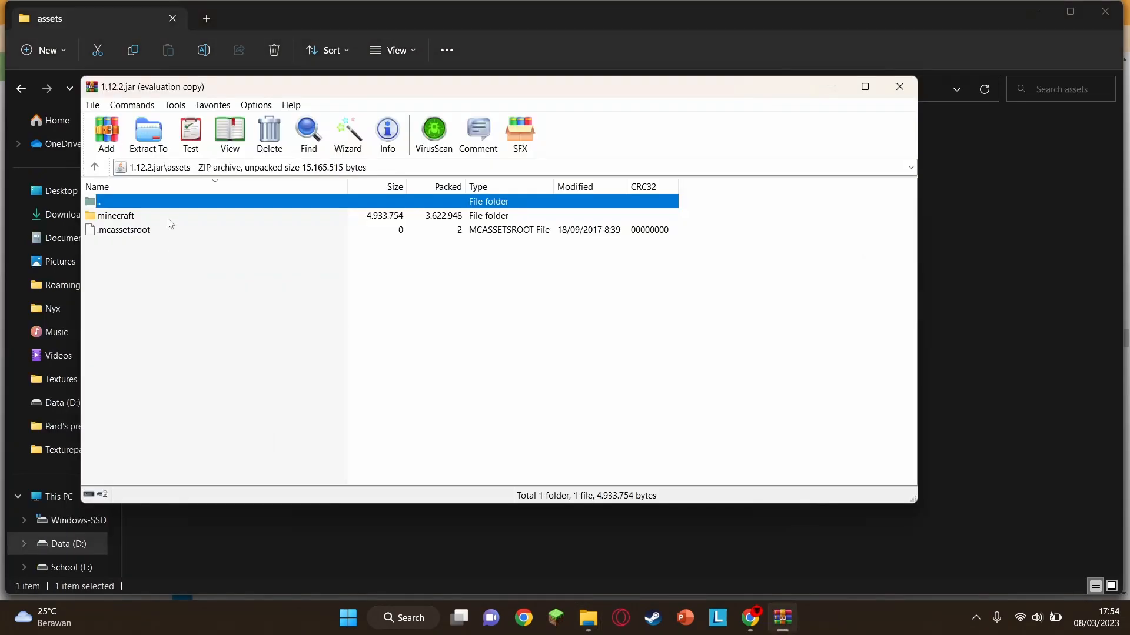
Go into the minecraft folder of the 1.12.2.jar archive and open its textures folder
double_click(168, 217)
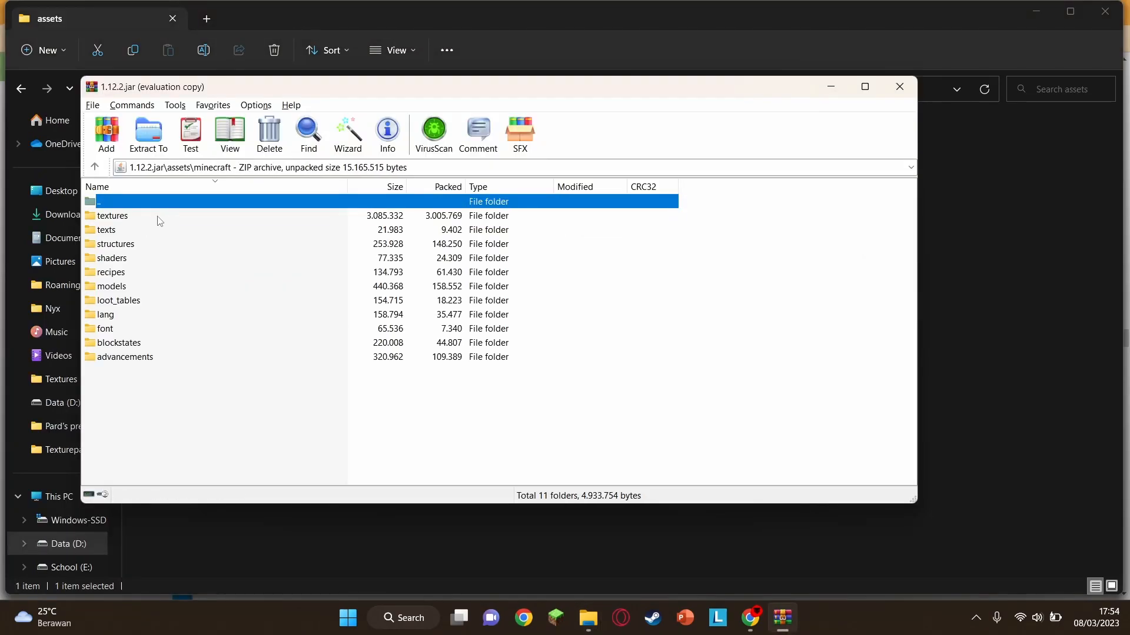
left_click(114, 218)
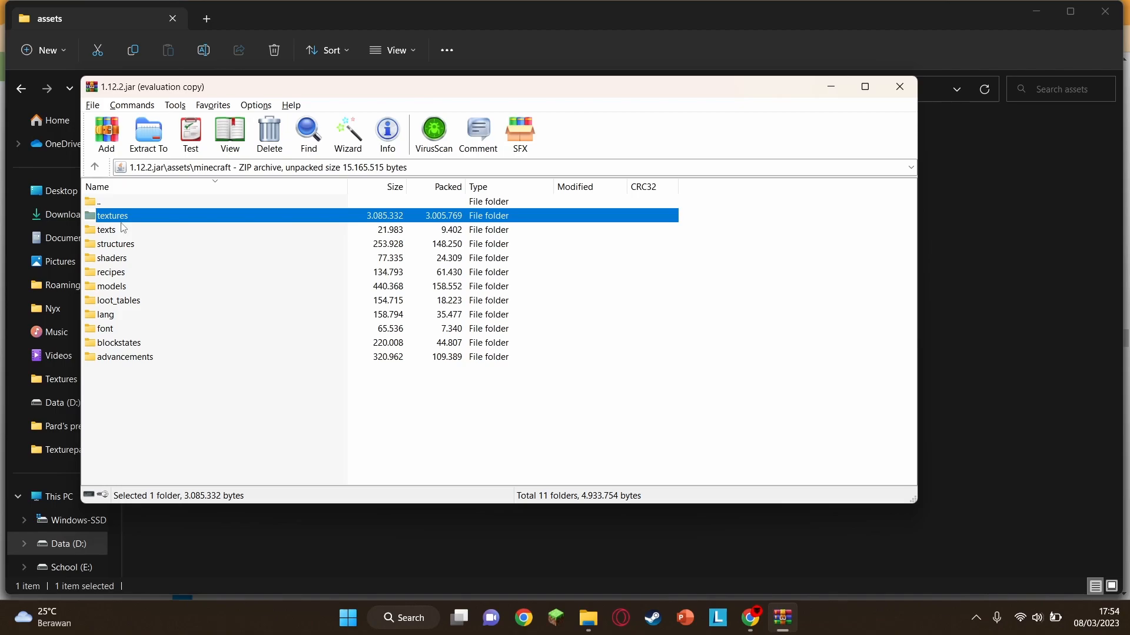
double_click(123, 228)
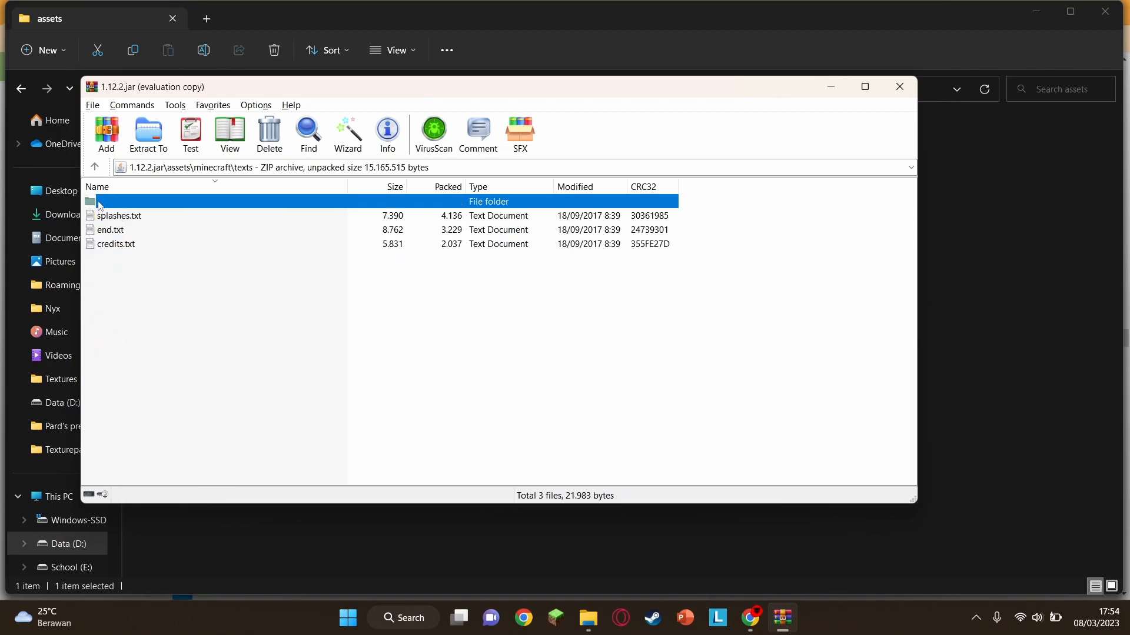
double_click(104, 208)
double_click(116, 217)
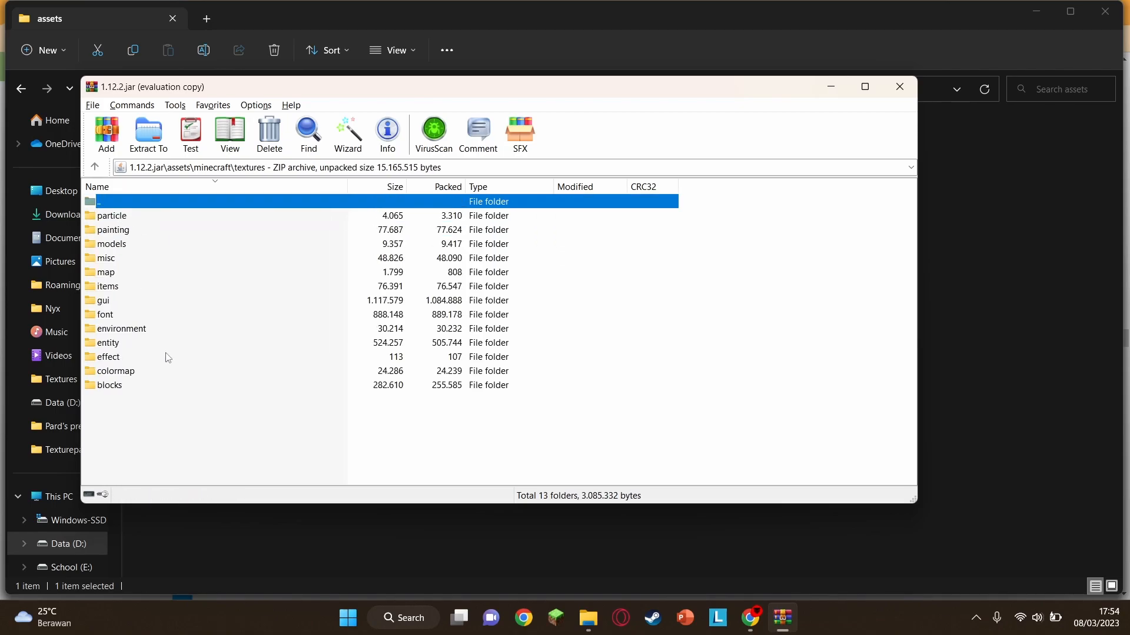
Open the texture pack's minecraft folder and create a folder named "textures" in it
left_click(419, 38)
right_click(321, 265)
double_click(191, 147)
right_click(295, 232)
mouse_move(385, 347)
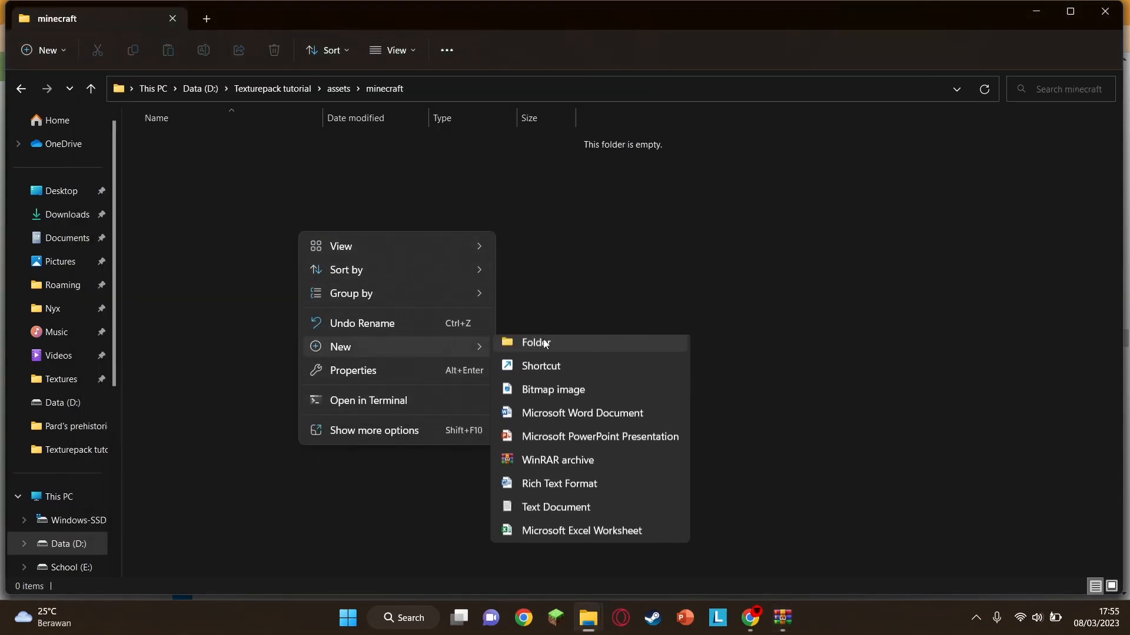
left_click(552, 347)
type("textures")
key("Return")
Open the items folder inside the textures folder of the 1.12.2.jar archive
key("alt+Tab")
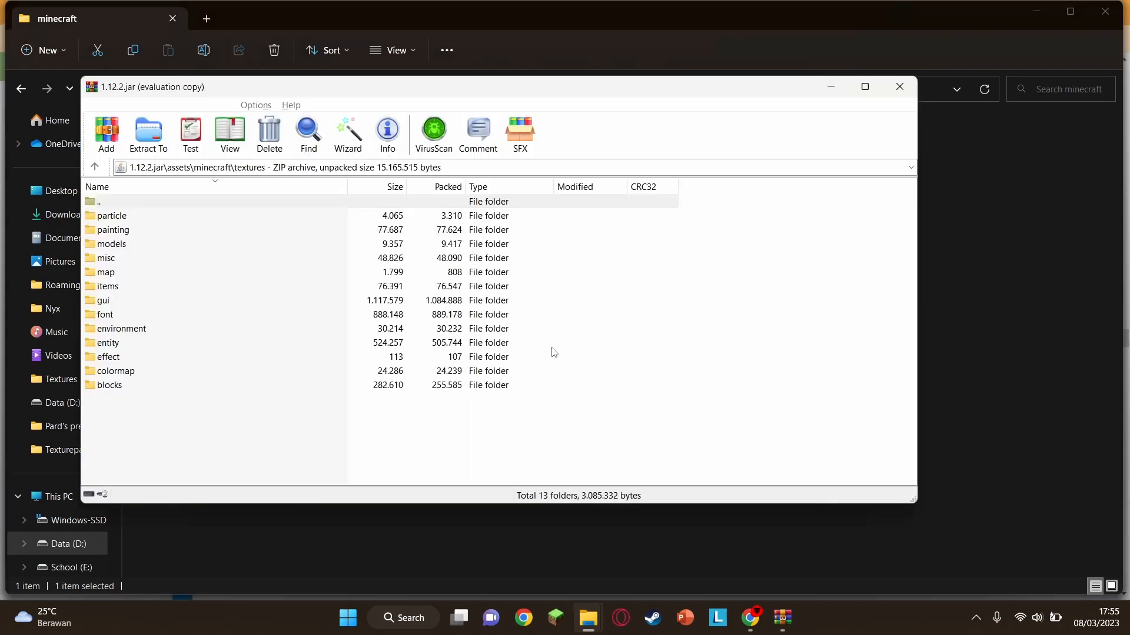
double_click(129, 293)
key("alt+Tab")
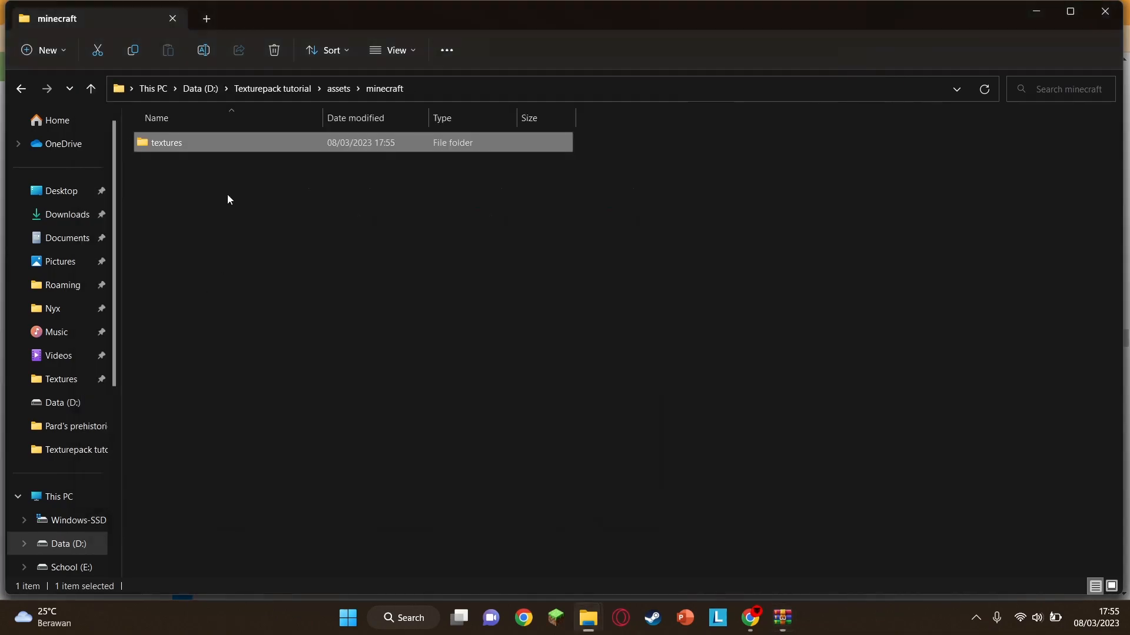
Create a folder named "items" inside the texture pack's textures folder and open it
double_click(182, 144)
right_click(194, 165)
key("alt+Tab")
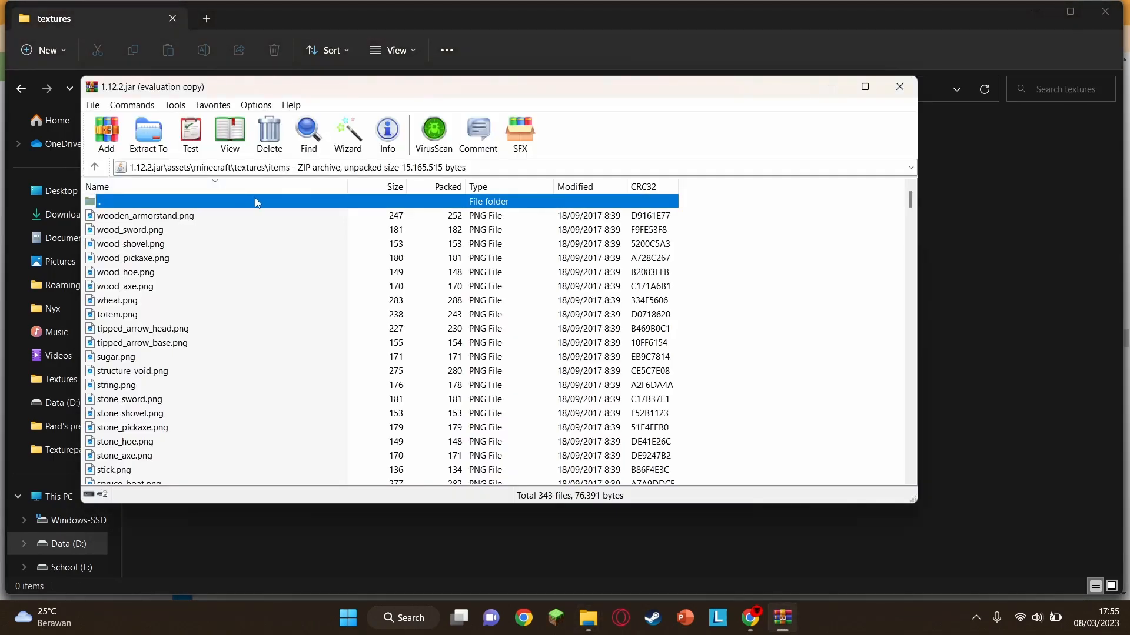
key("alt+Tab")
right_click(284, 171)
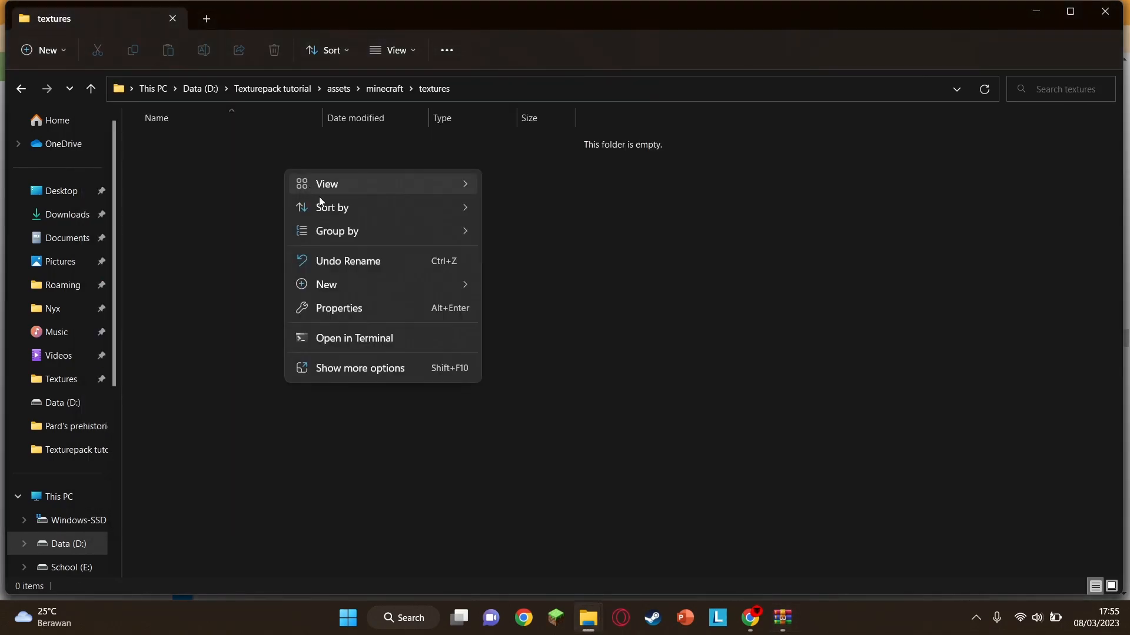
left_click(514, 288)
type("items")
key("Return")
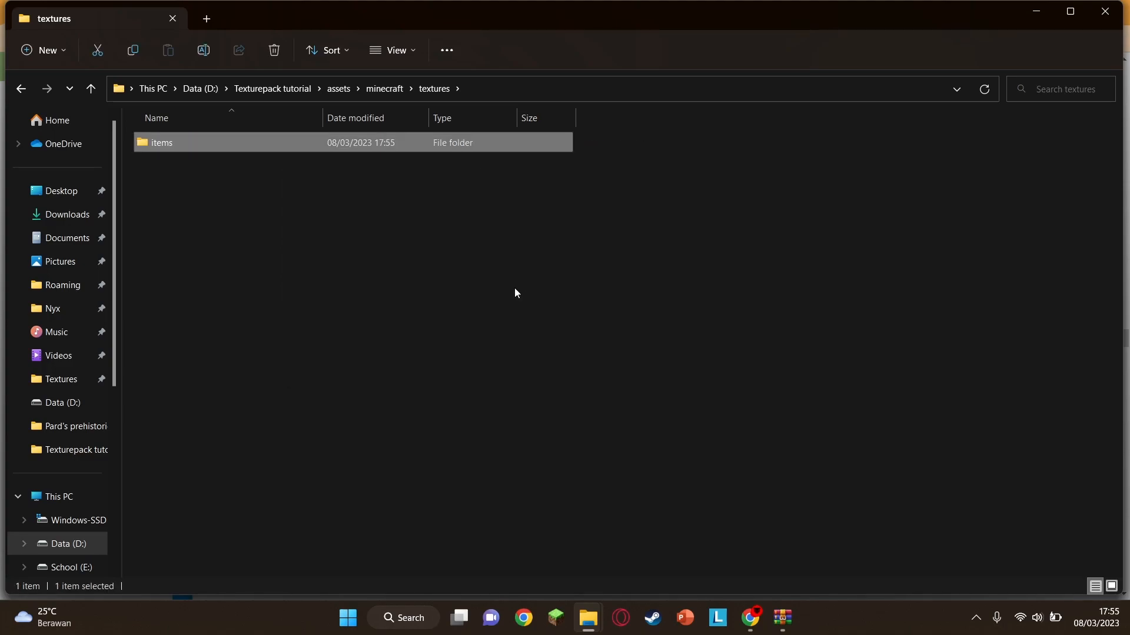
left_click(515, 289)
double_click(421, 144)
Compare the folder path of the texture pack's items folder with the items path in the 1.12.2.jar archive
key("alt+Tab")
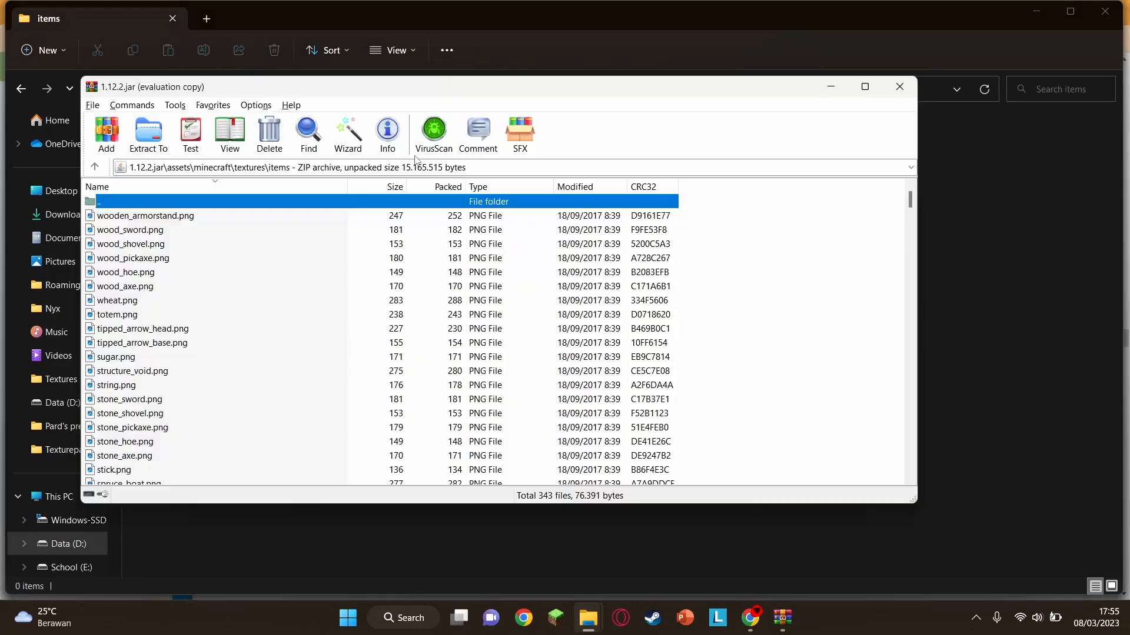
key("alt+Tab")
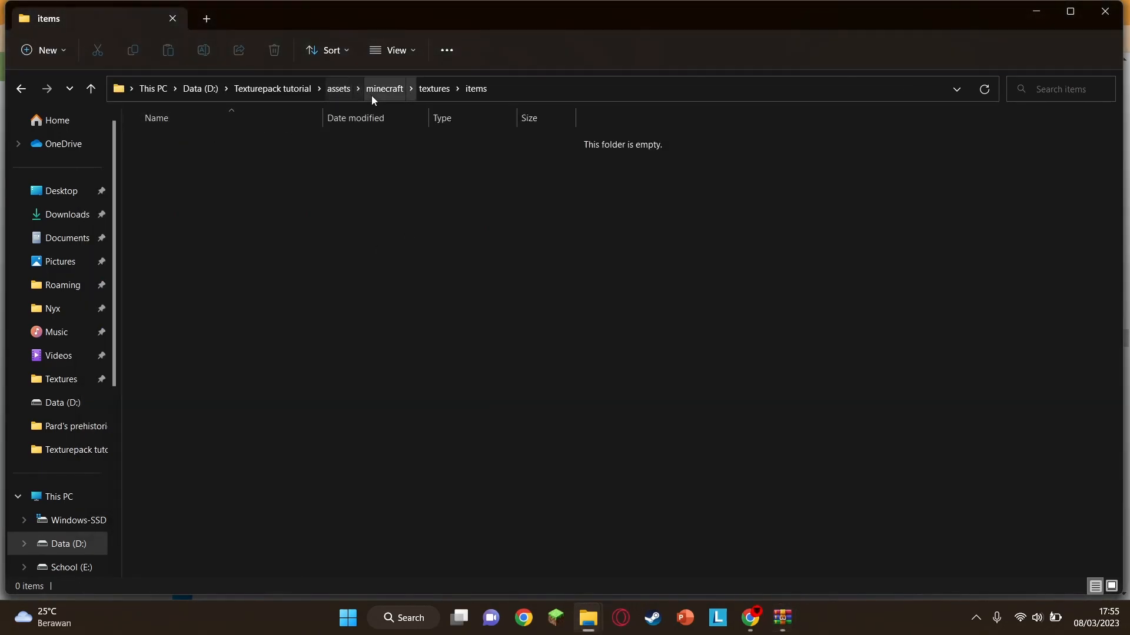
key("alt+Tab")
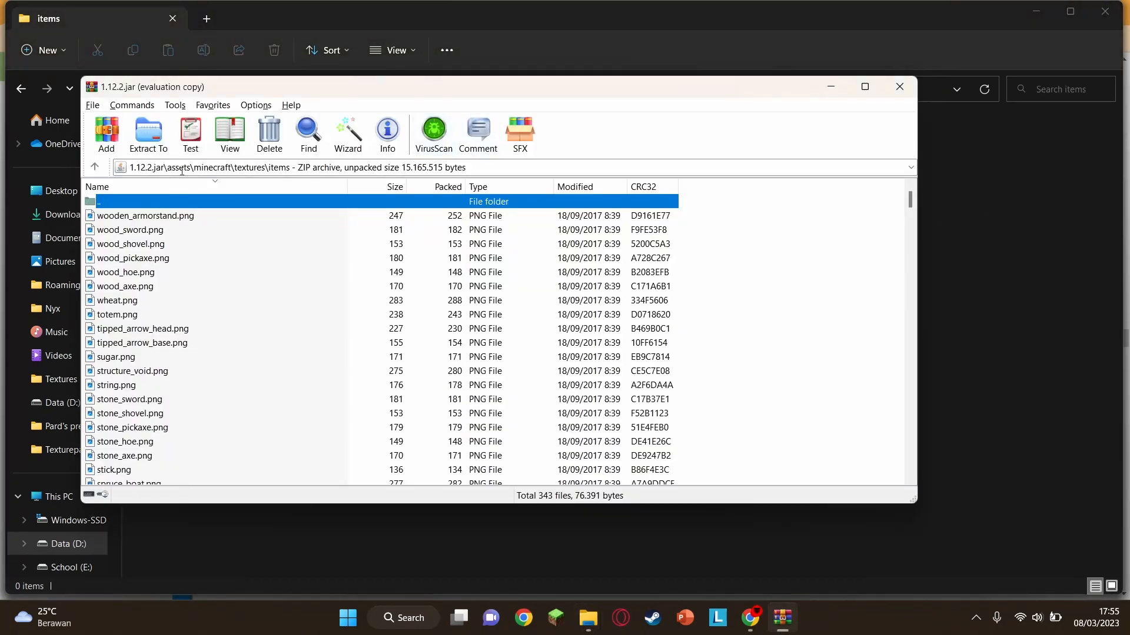
key("alt+Tab")
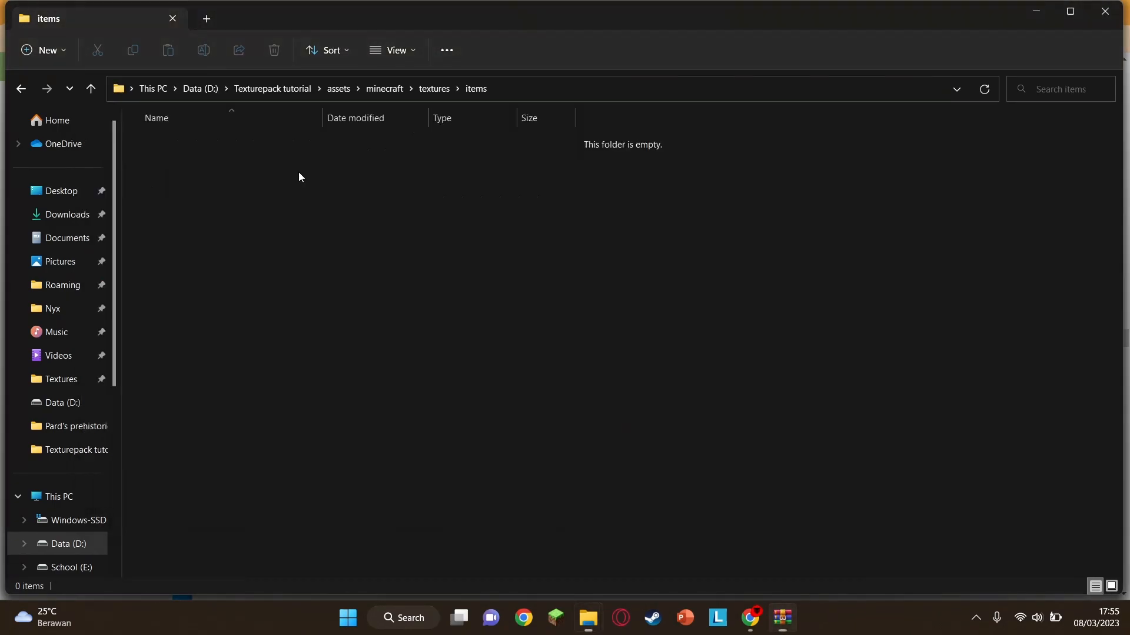
key("alt+Tab")
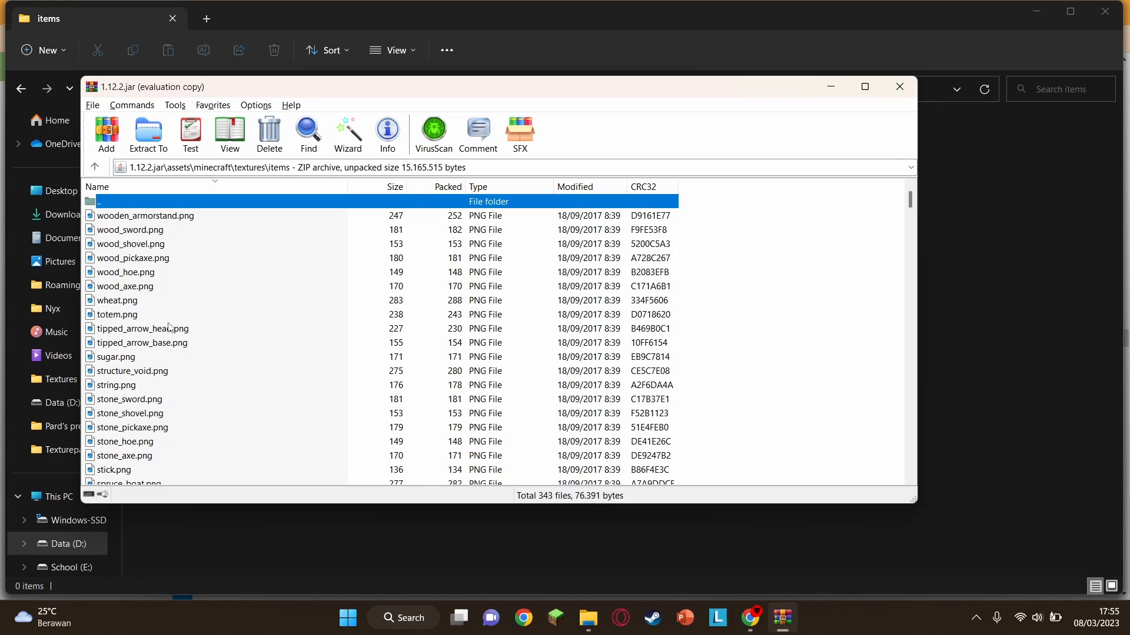
scroll(173, 433, "down", 2)
key("alt+Tab")
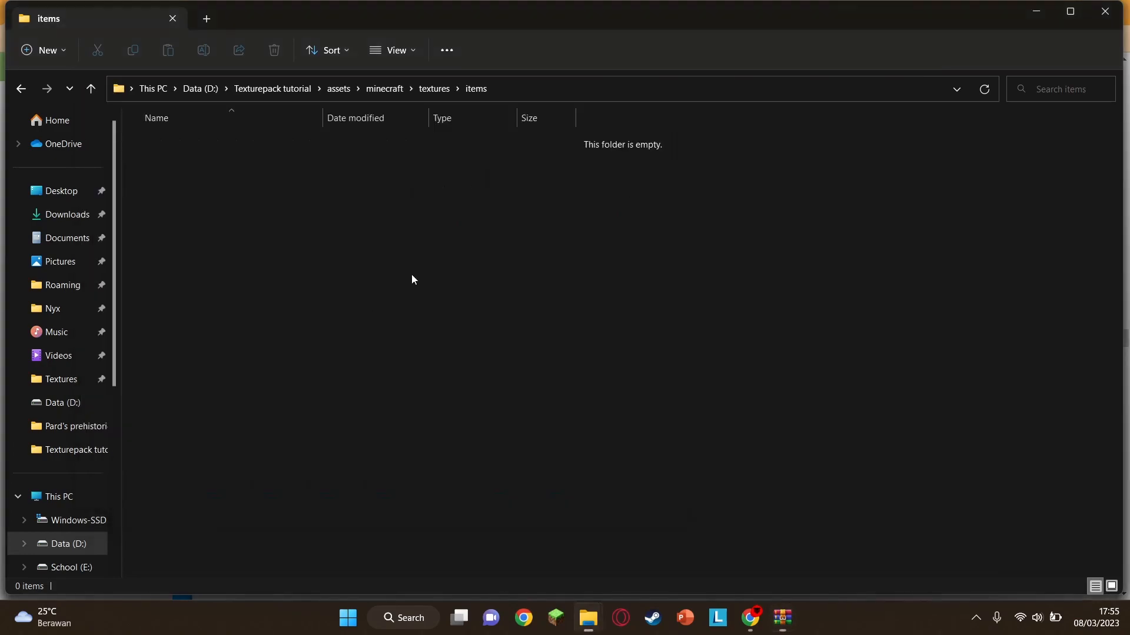
Copy the ancient_sword image from the Texturepack tutorial folder into the pack's assets\minecraft\textures\items folder
left_click(295, 93)
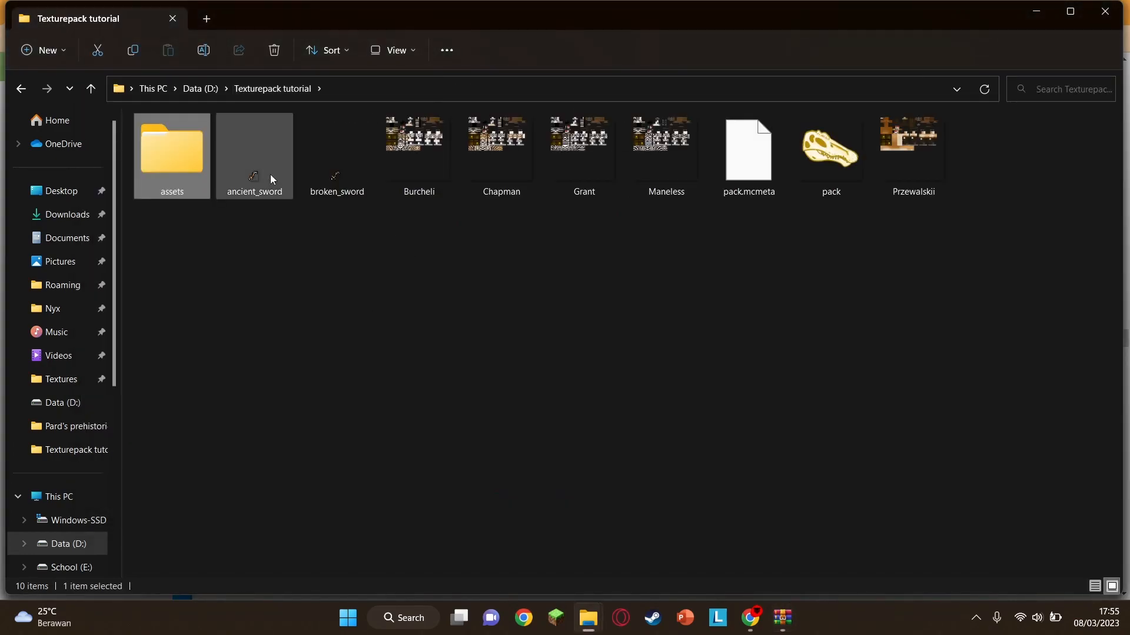
left_click(265, 176)
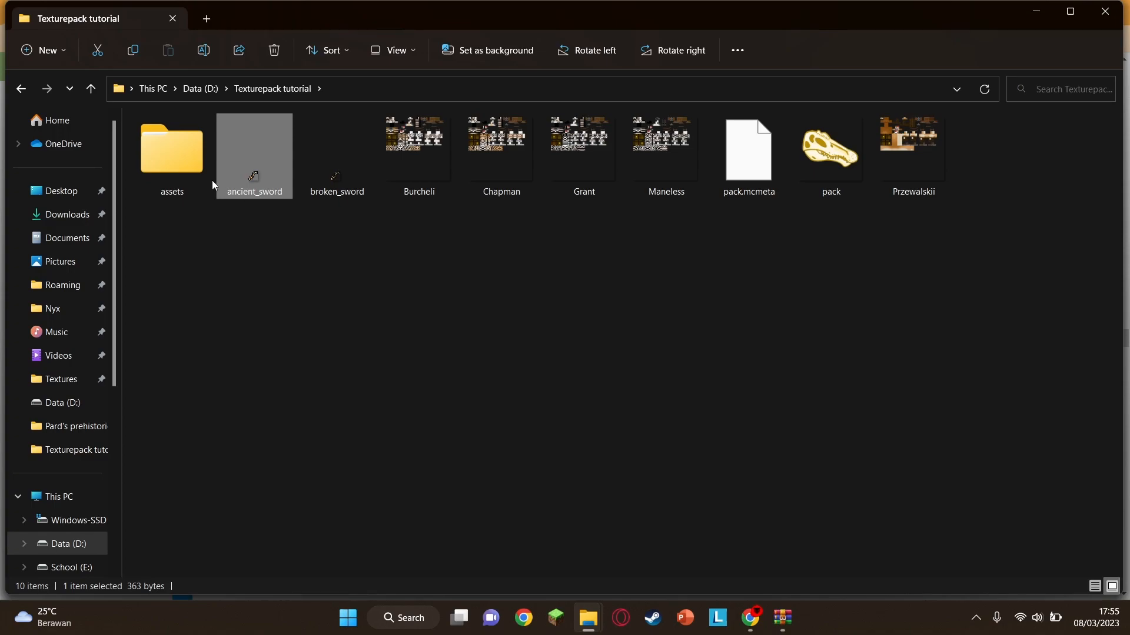
double_click(186, 168)
double_click(190, 147)
double_click(189, 146)
double_click(190, 147)
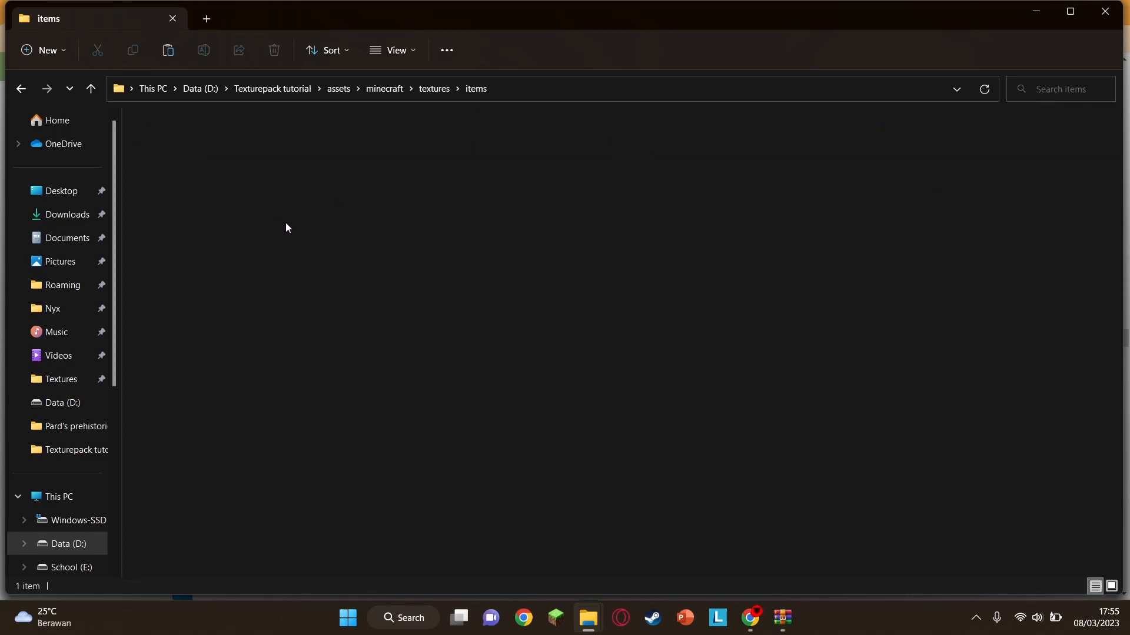
Look up the vanilla iron sword's file name in the 1.12.2.jar items list and rename the ancient_sword image to iron_sword
key("alt+Tab")
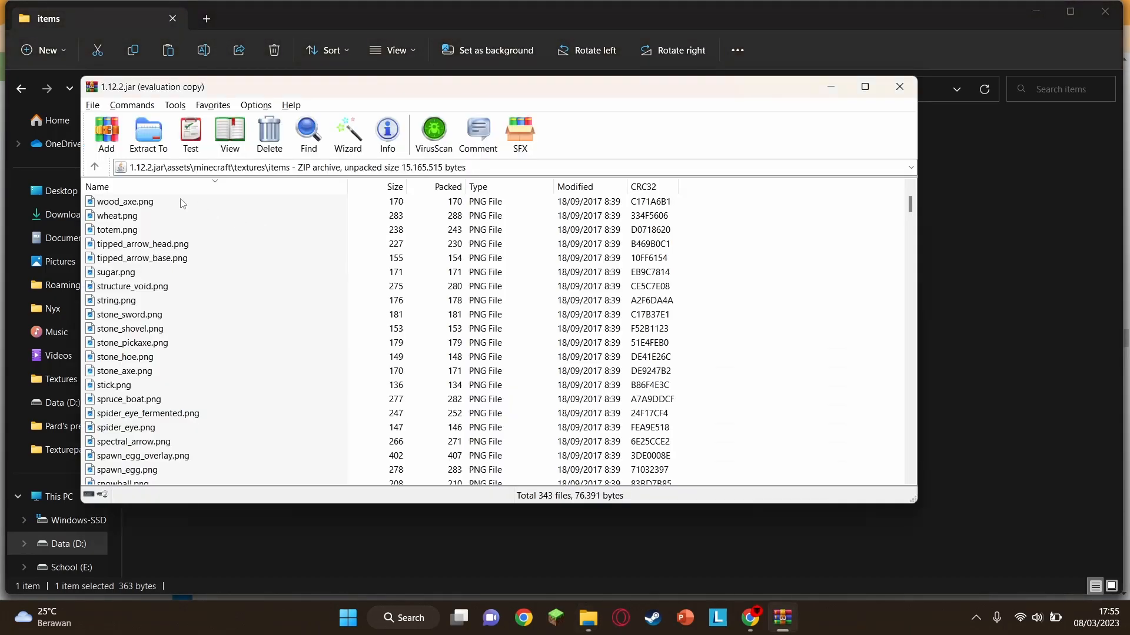
scroll(195, 421, "down", 9)
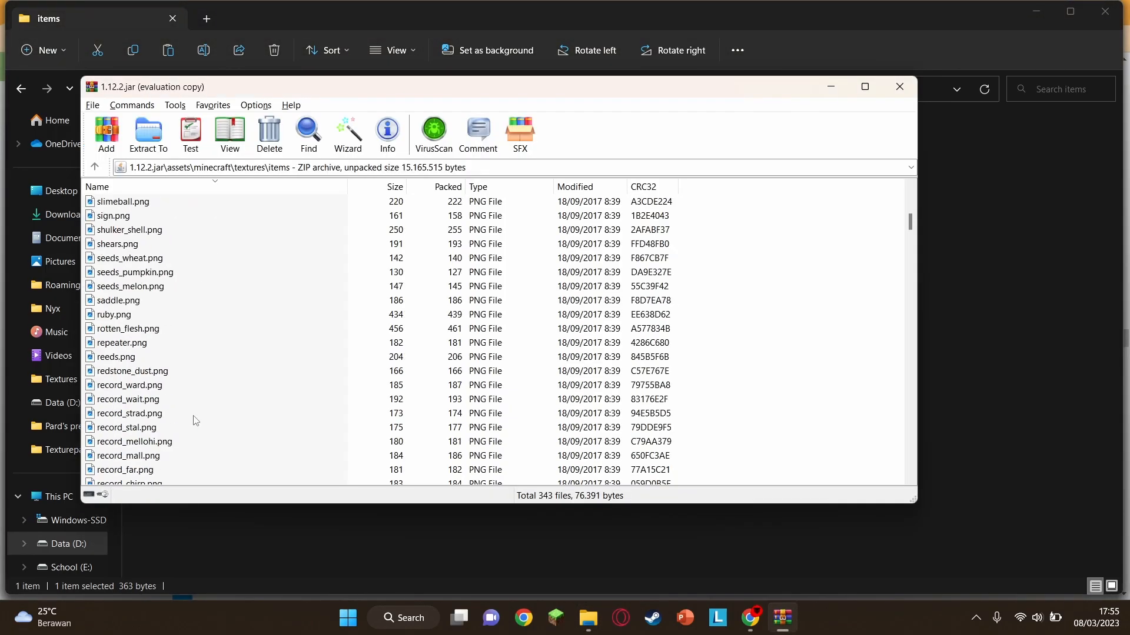
scroll(195, 418, "up", 7)
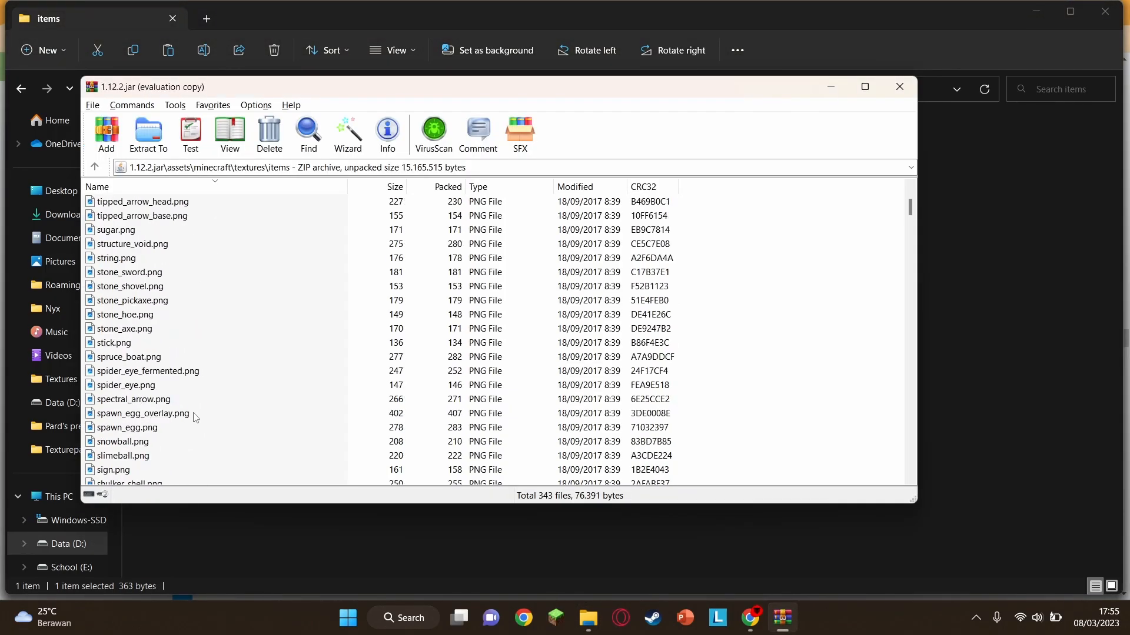
scroll(194, 414, "up", 3)
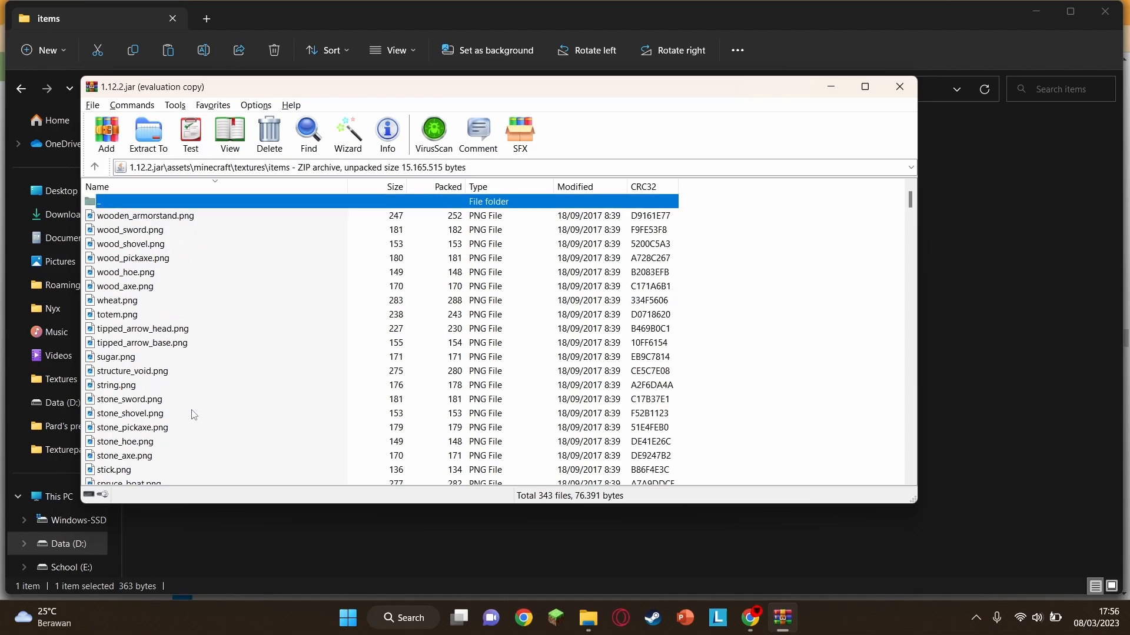
scroll(95, 306, "down", 20)
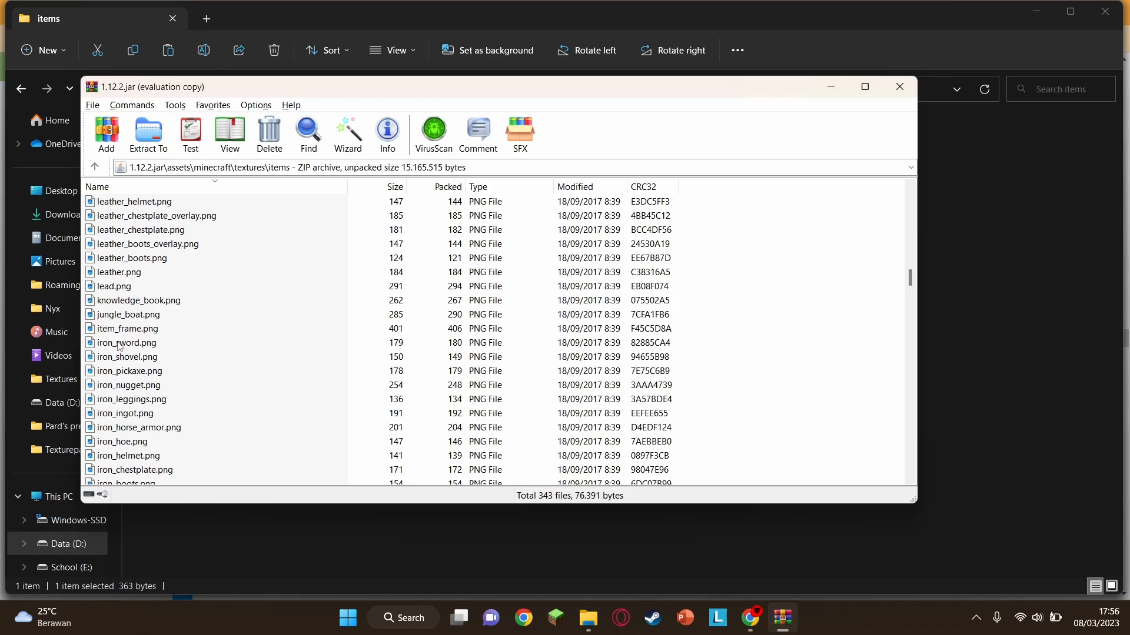
key("alt+Tab")
right_click(170, 141)
left_click(248, 157)
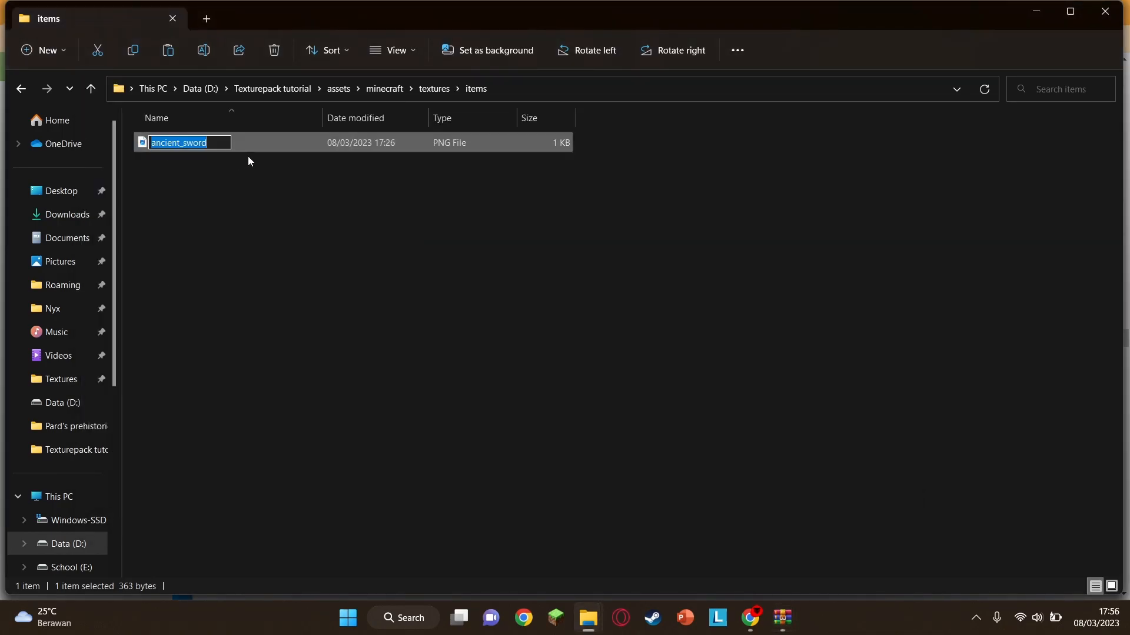
type("iron_")
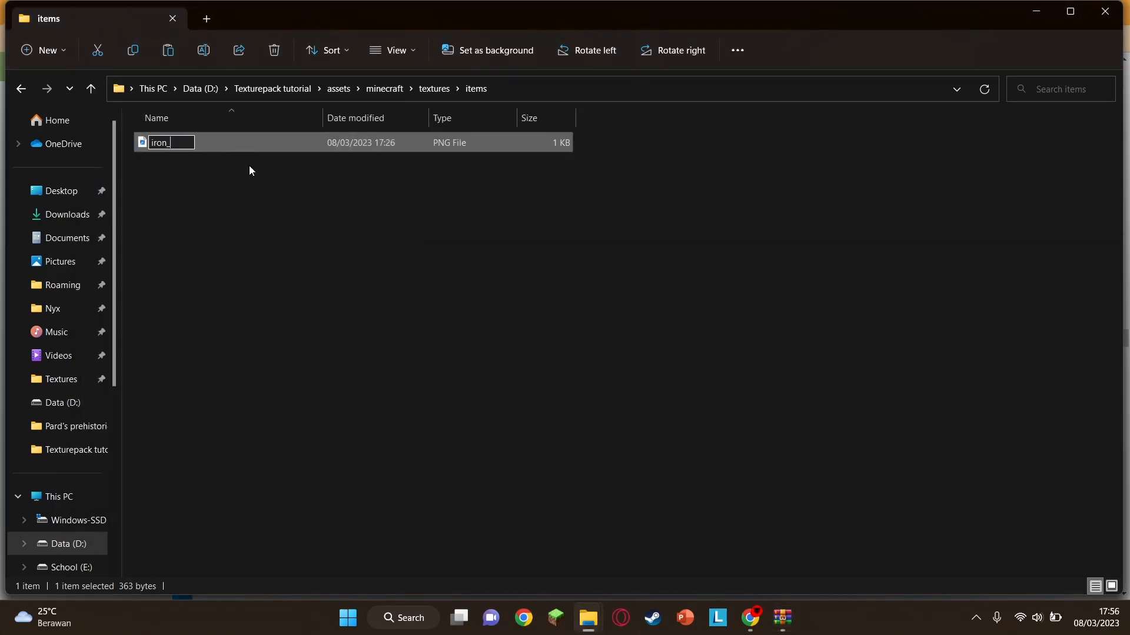
type("sword")
key("Return")
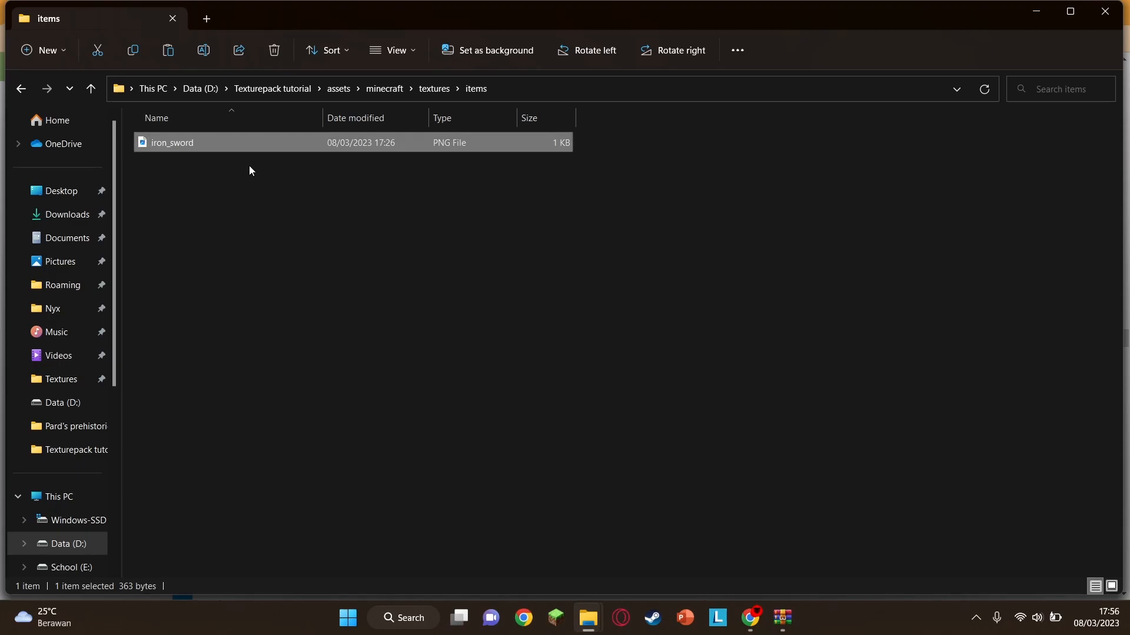
Create a new folder in the Texturepack tutorial folder and move assets, pack.mcmeta and the pack image into it
left_click(384, 90)
left_click(335, 92)
left_click(306, 90)
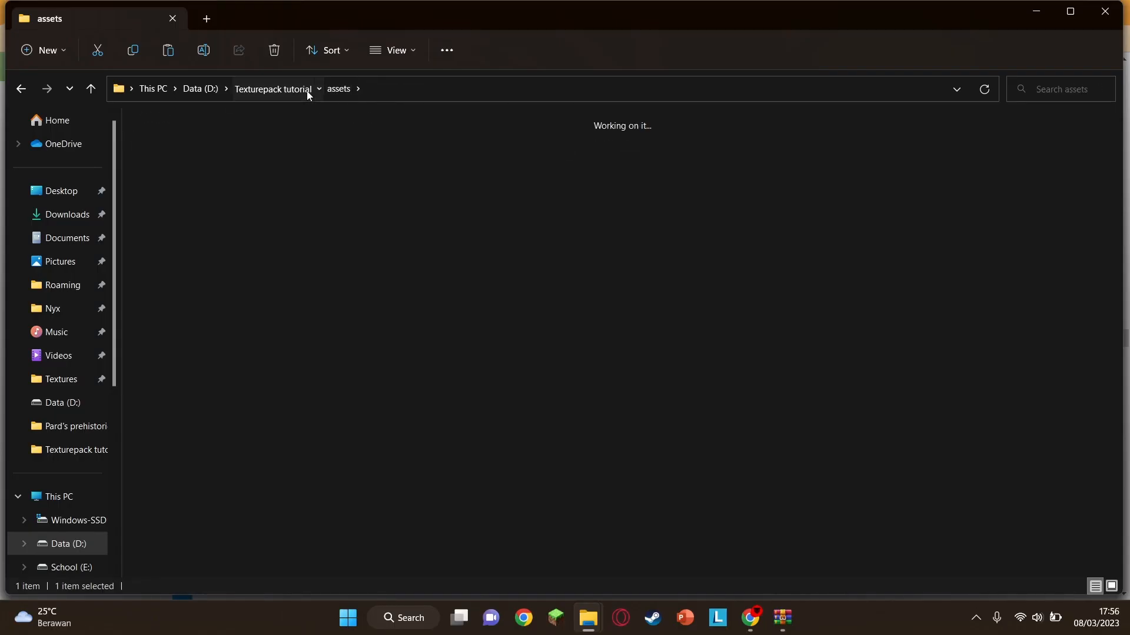
right_click(605, 264)
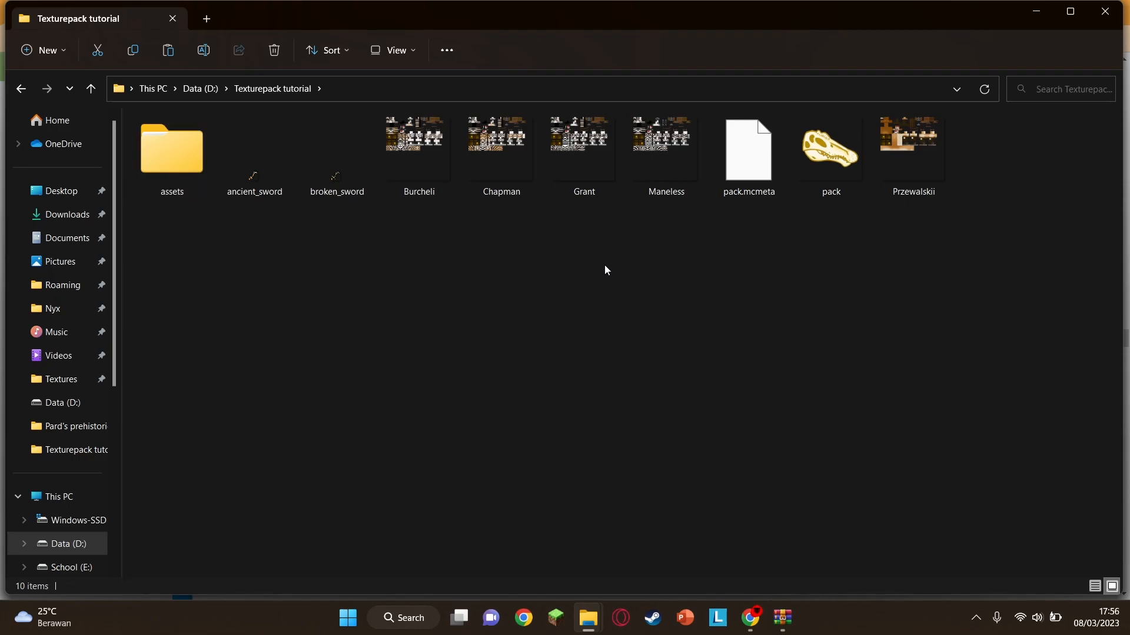
mouse_move(676, 419)
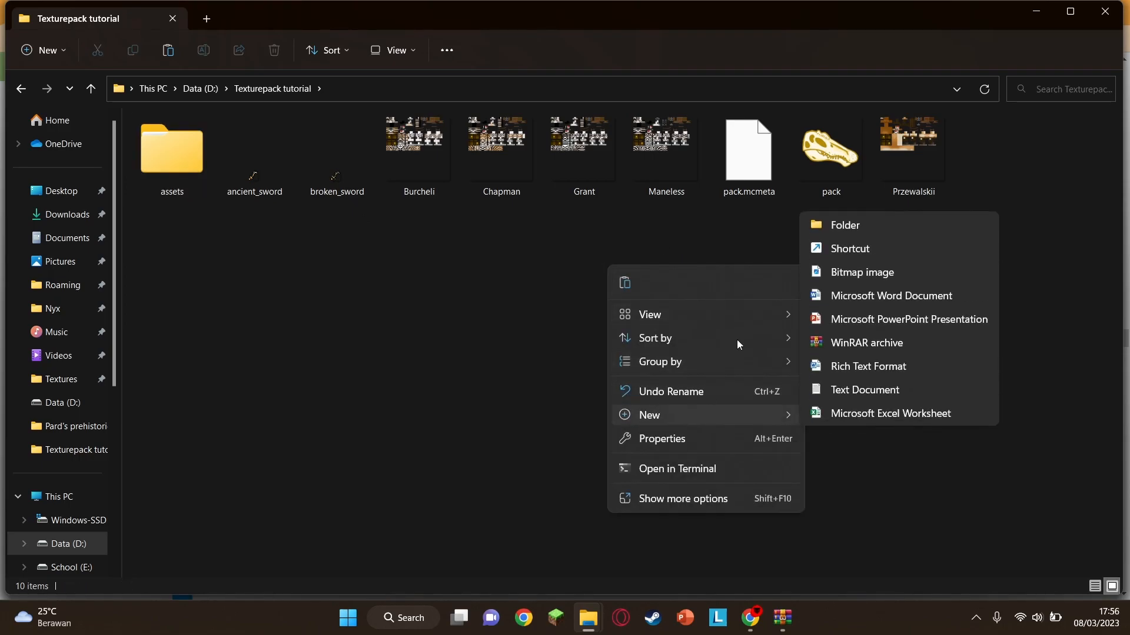
left_click(832, 222)
left_click_drag(172, 154, 265, 192)
left_click_drag(736, 170, 188, 175)
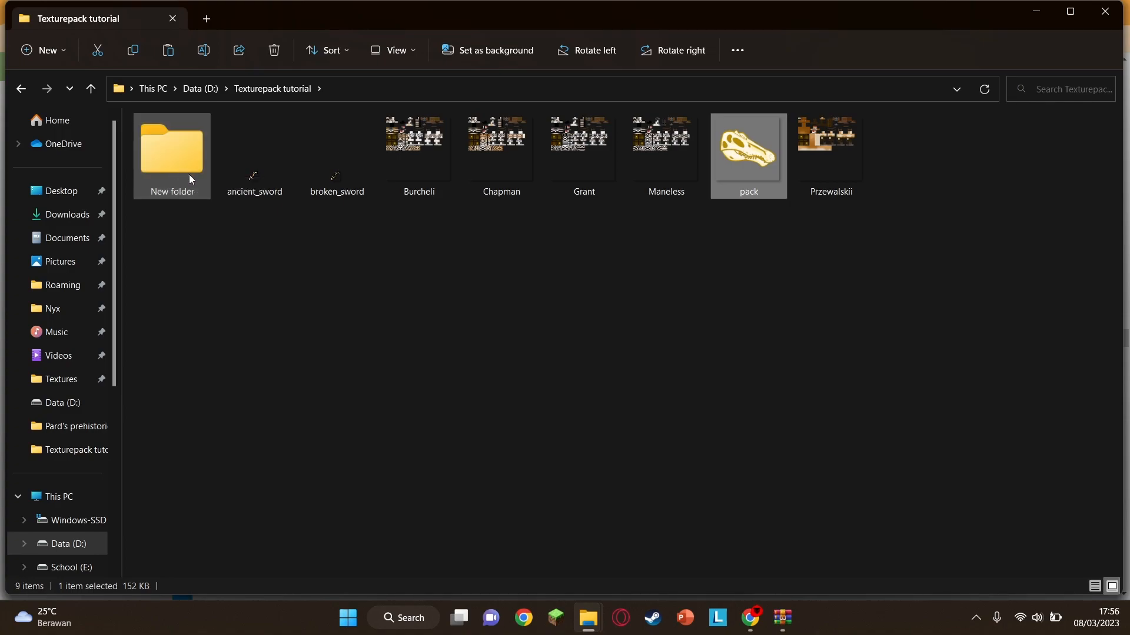
double_click(188, 174)
left_click_drag(186, 240, 174, 140)
left_click(401, 273)
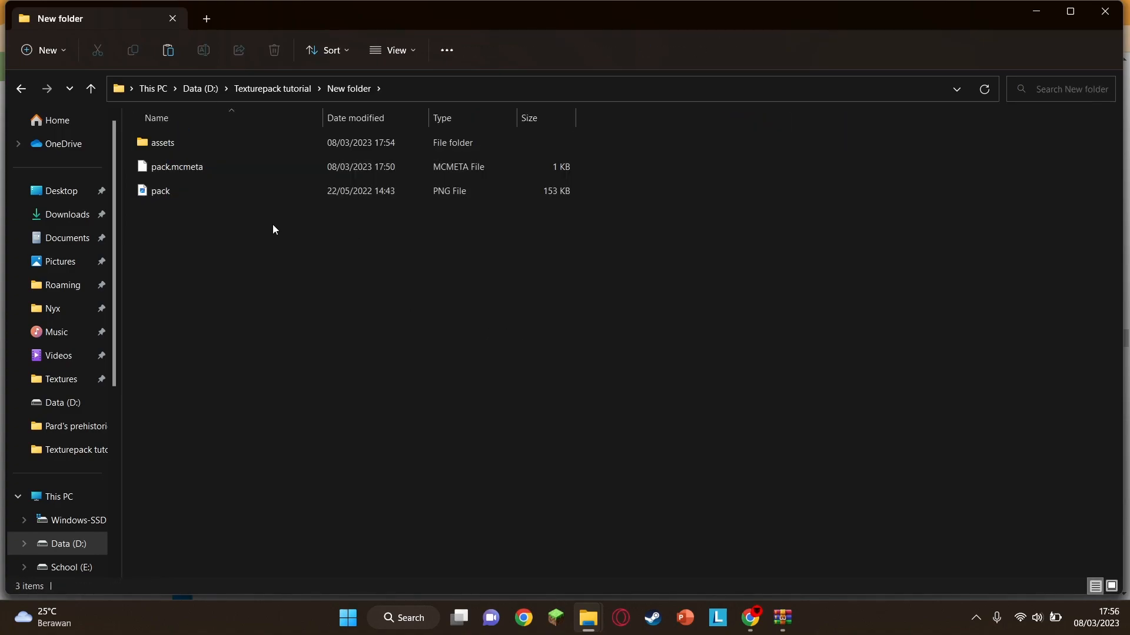
left_click(273, 89)
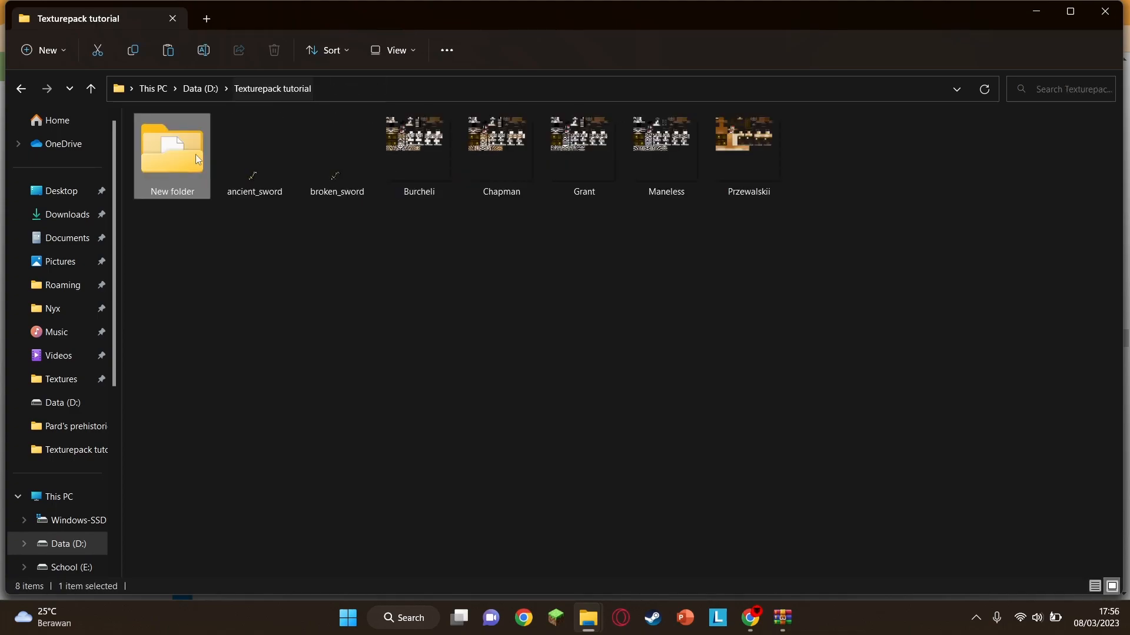
Compress assets, pack.mcmeta and the pack image inside the new folder into a ZIP file named texturepacktutorial
double_click(167, 171)
left_click_drag(179, 204, 183, 144)
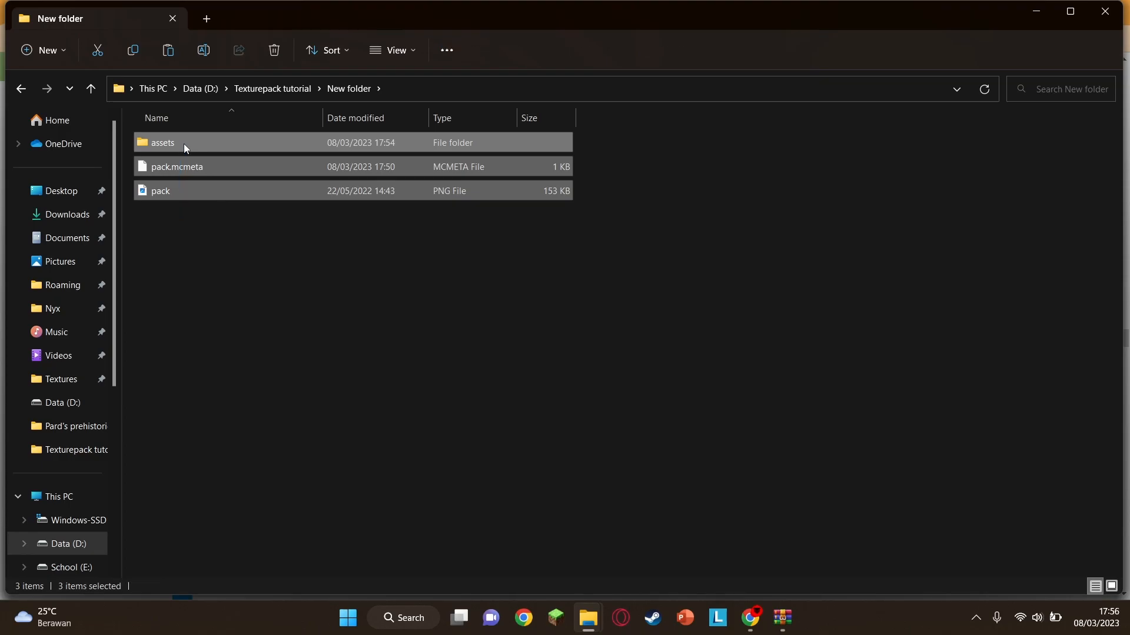
right_click(183, 143)
left_click(276, 359)
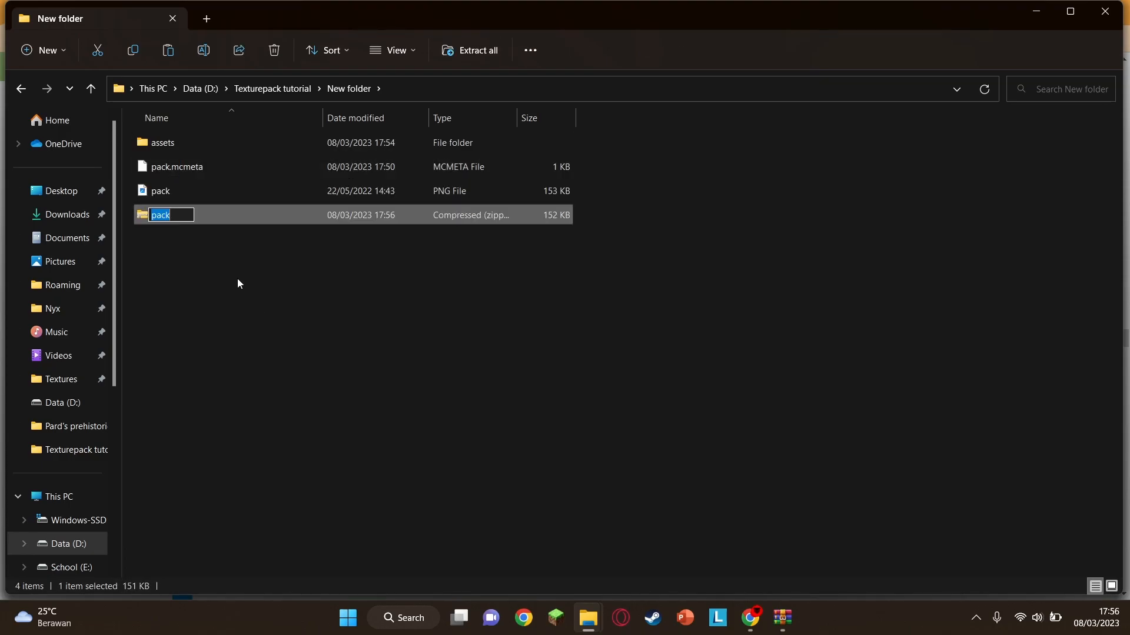
type("texturepacktutorial")
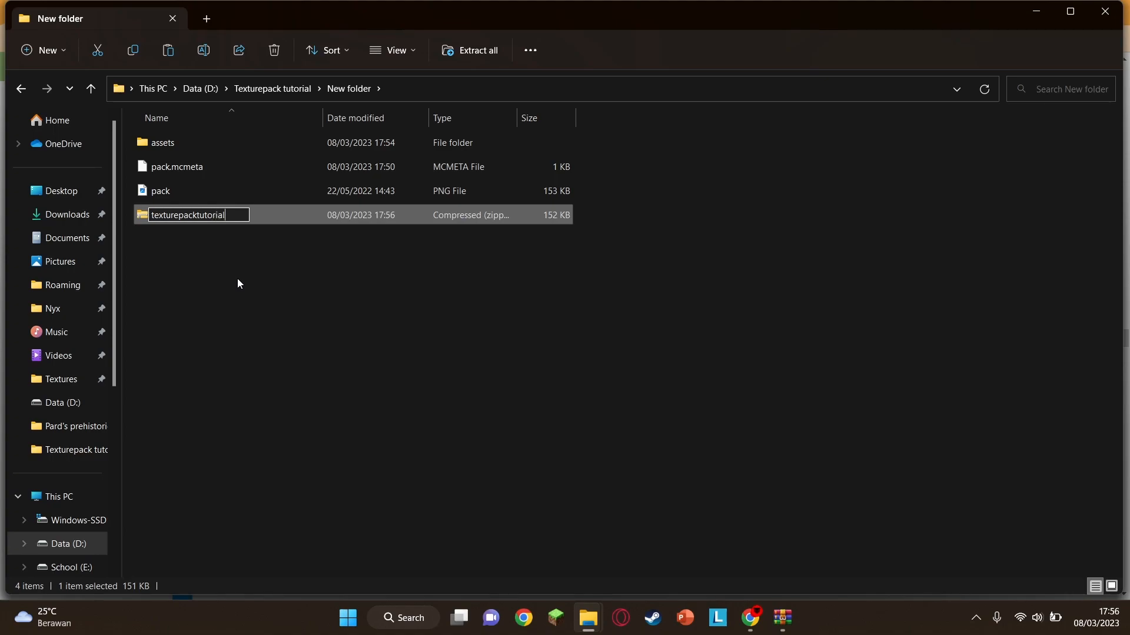
key("Return")
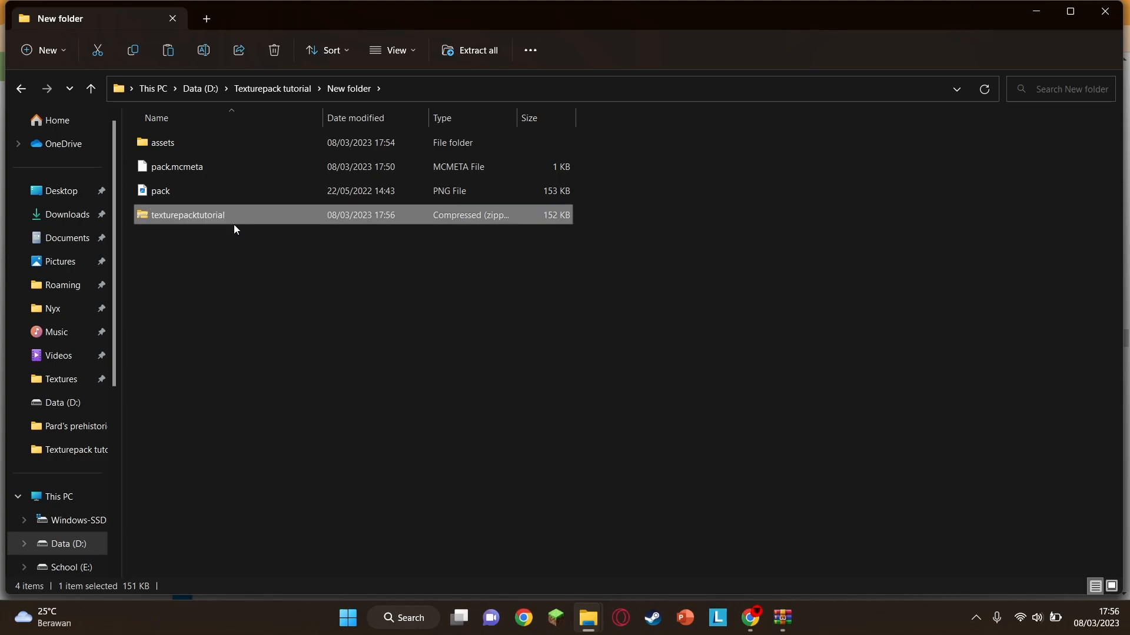
Put the texturepacktutorial ZIP file into the resourcepacks folder of .minecraft under Roaming
left_click(65, 286)
double_click(188, 171)
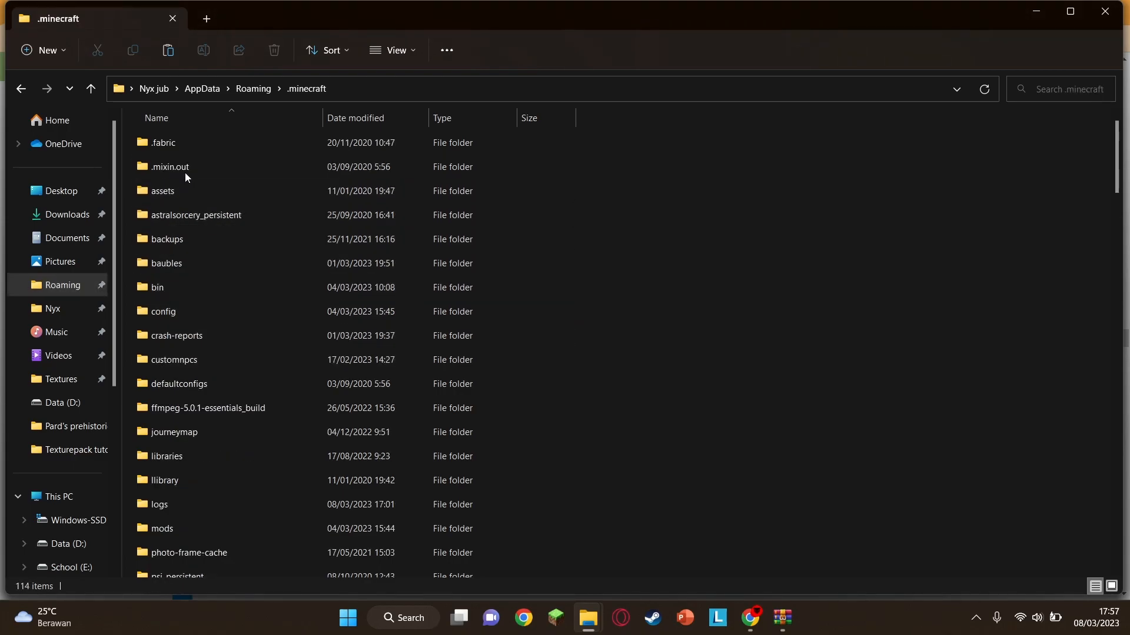
scroll(183, 533, "down", 1)
scroll(185, 535, "down", 1)
double_click(192, 519)
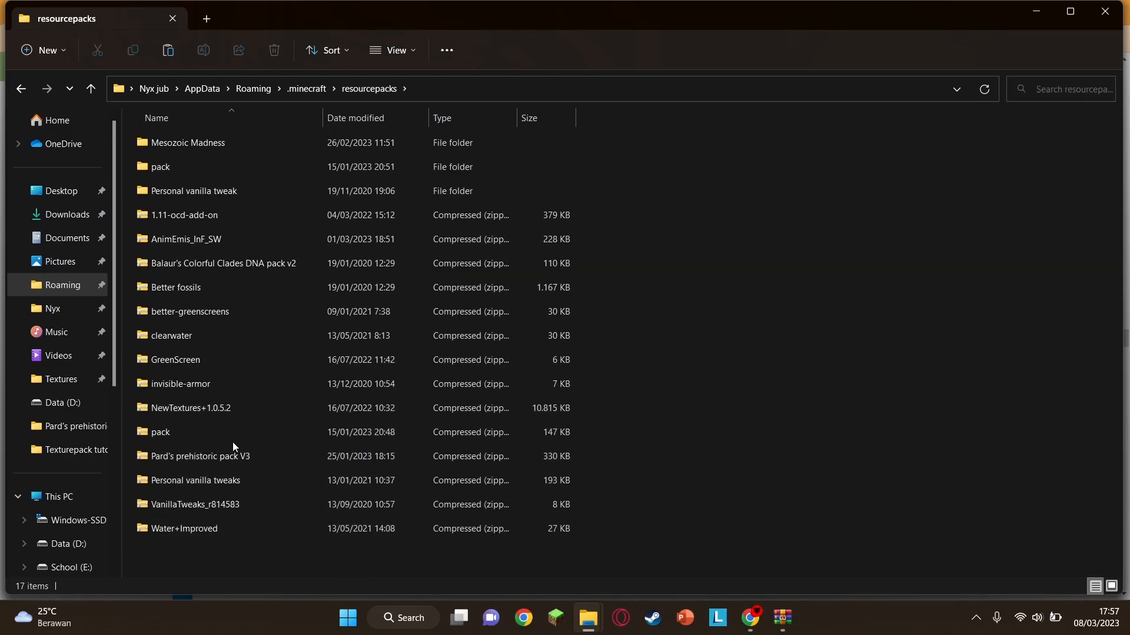
key("ctrl+v")
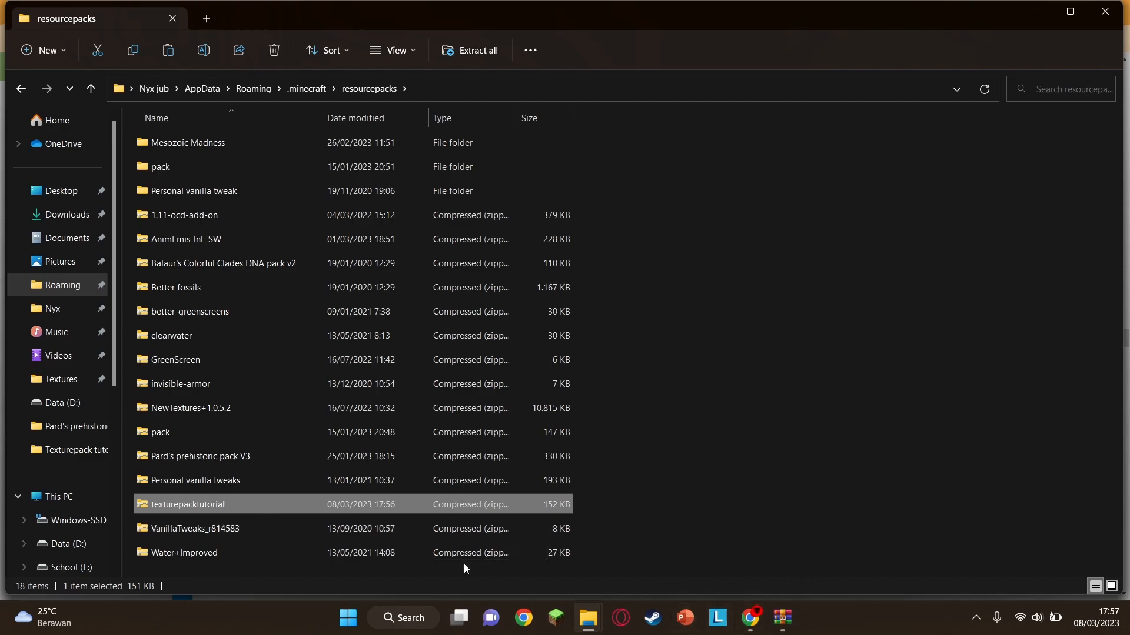
Switch to Minecraft 1.12.2 and examine the Iron Sword's default texture in hand and in the inventory
left_click(556, 619)
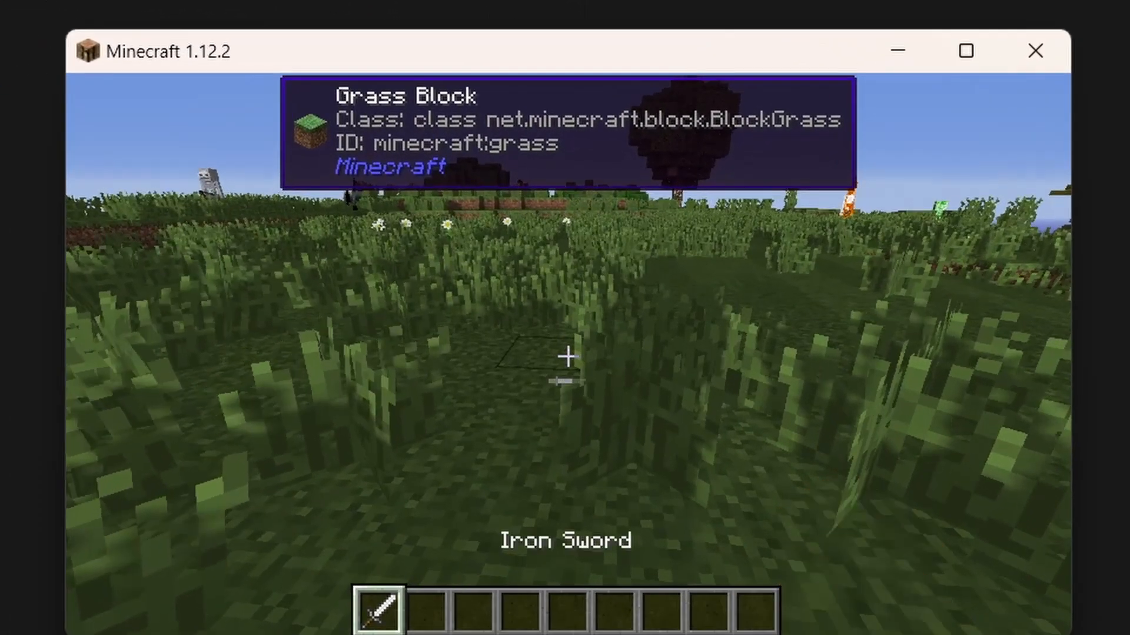
key("e")
key("e")
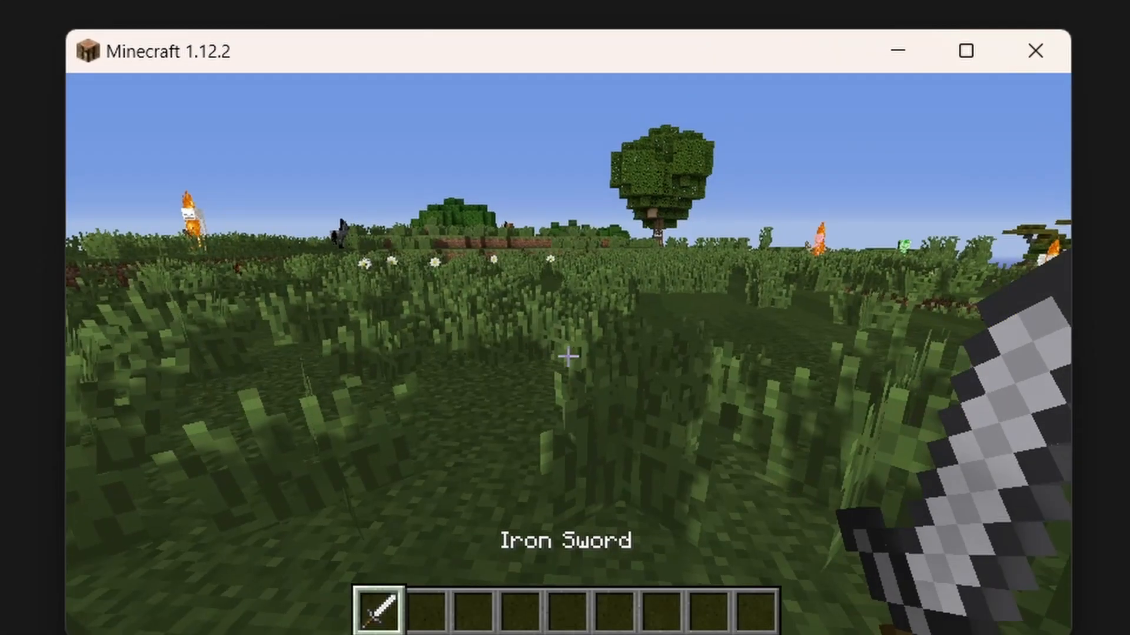
key("e")
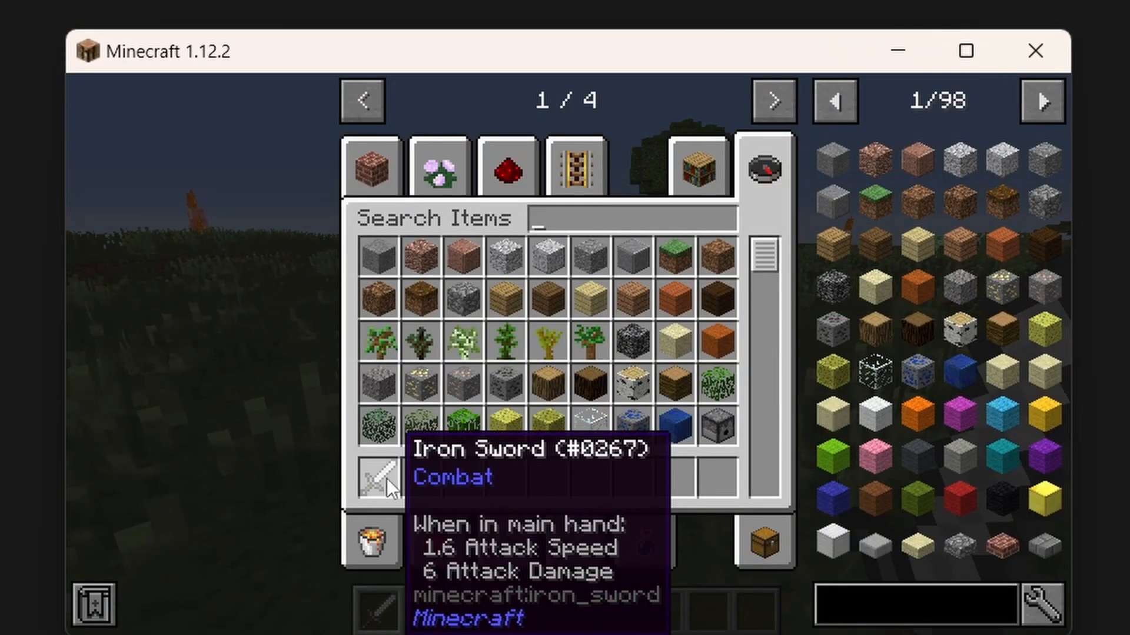
key("Escape")
Activate texturepacktutorial.zip in the game's resource pack options and apply the selection
key("Escape")
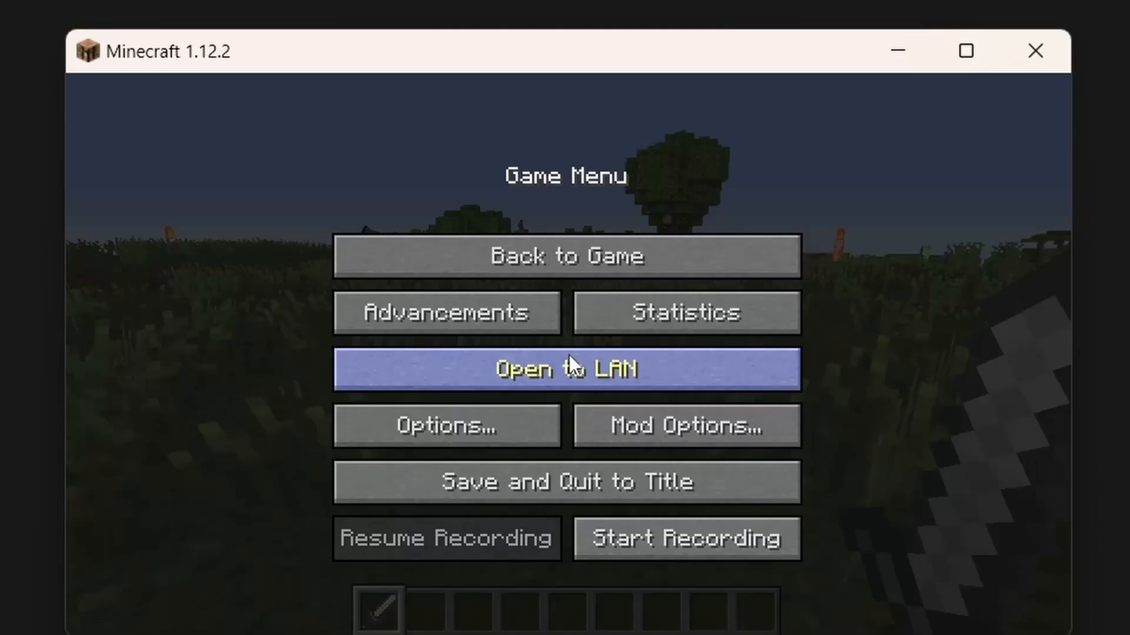
left_click(515, 426)
left_click(411, 464)
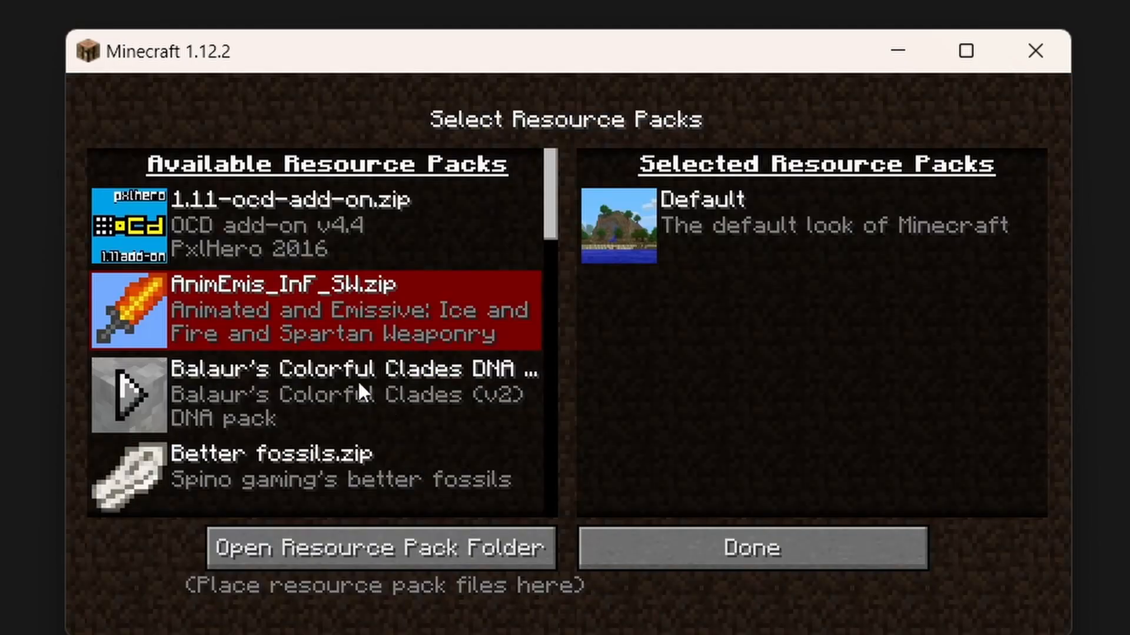
scroll(306, 364, "down", 4)
scroll(310, 334, "down", 3)
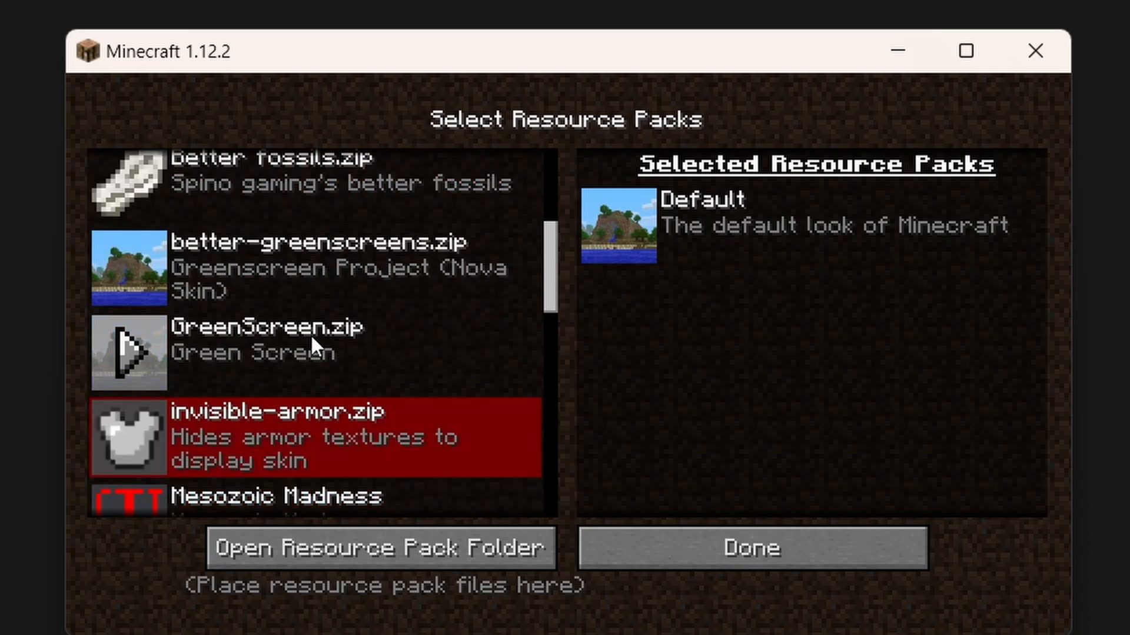
scroll(312, 344, "down", 15)
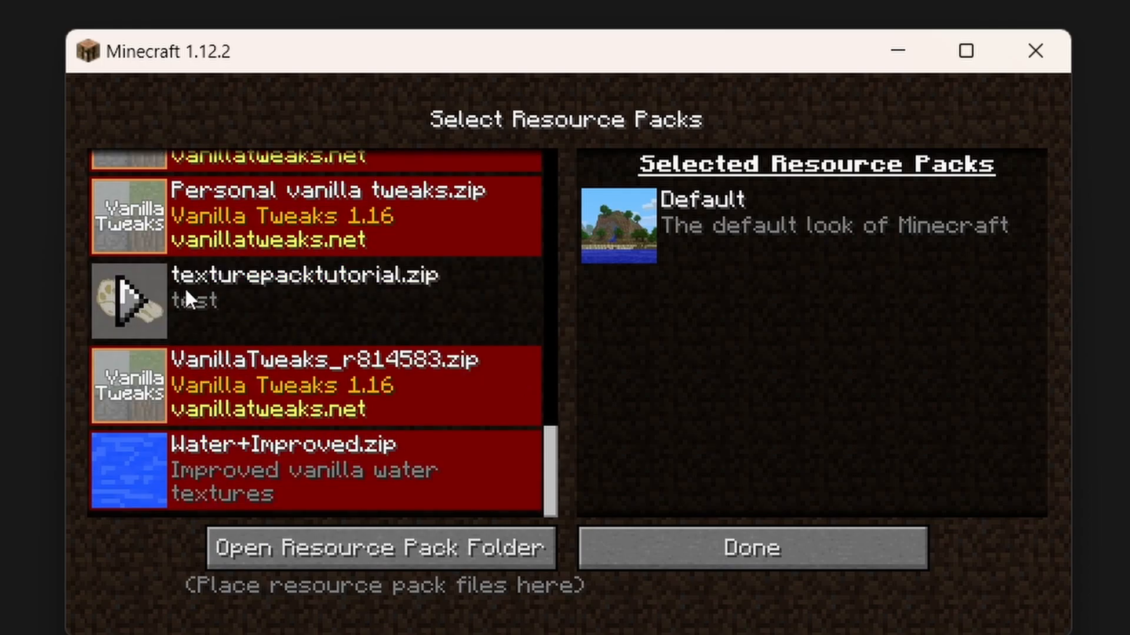
left_click(136, 301)
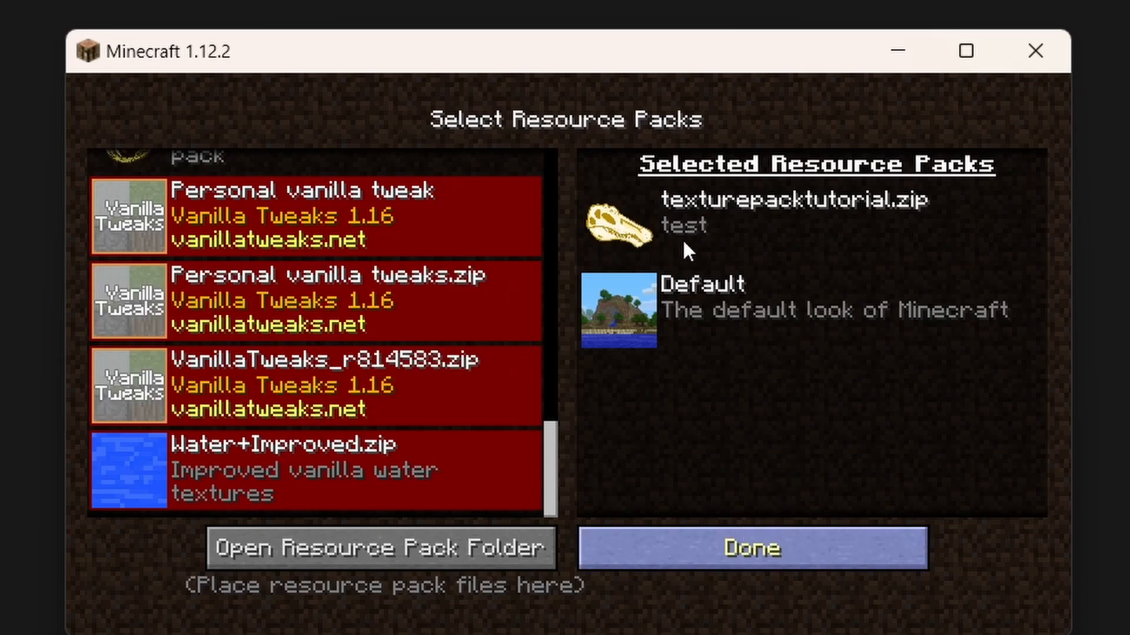
left_click(753, 548)
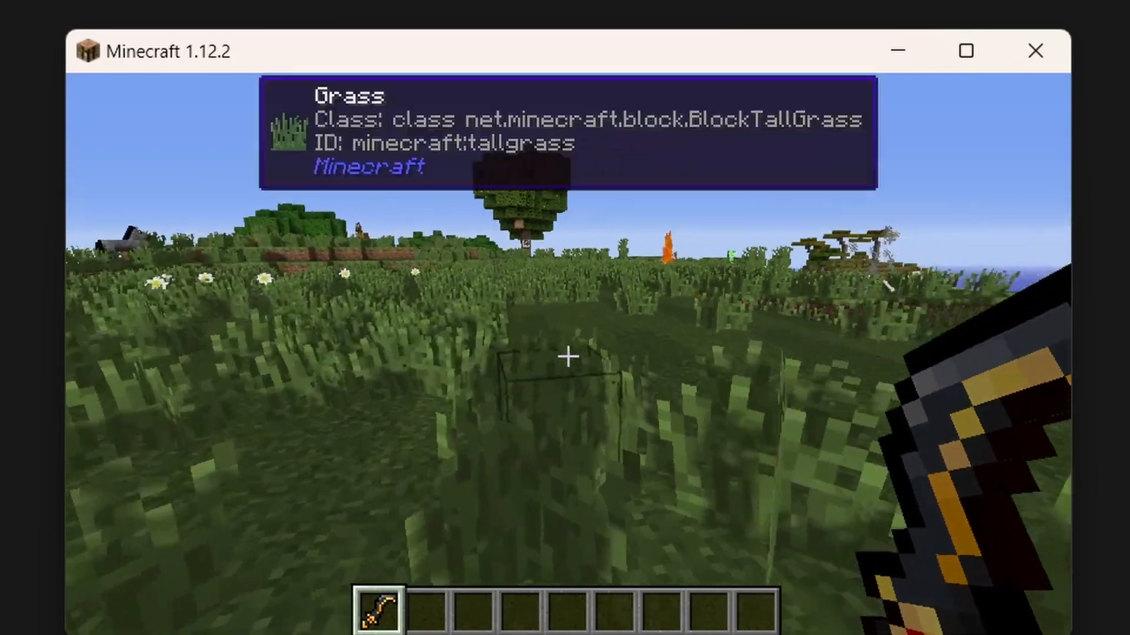
Check the new sword texture in the world by dropping the sword on the grass, viewing it up close and picking it up again
key("w")
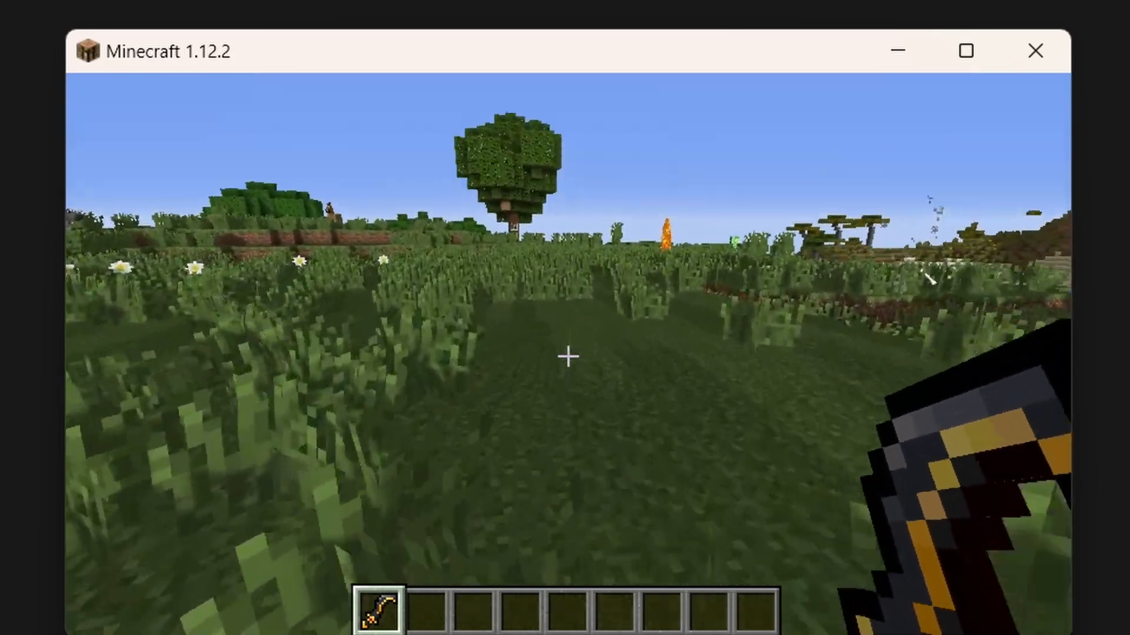
key("q")
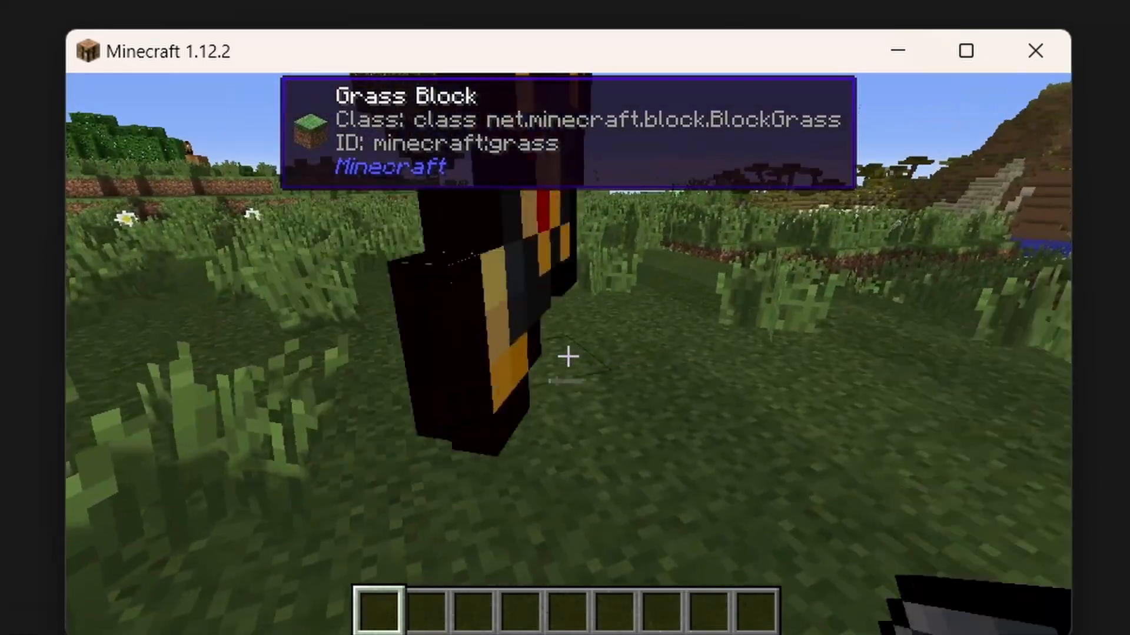
key("w")
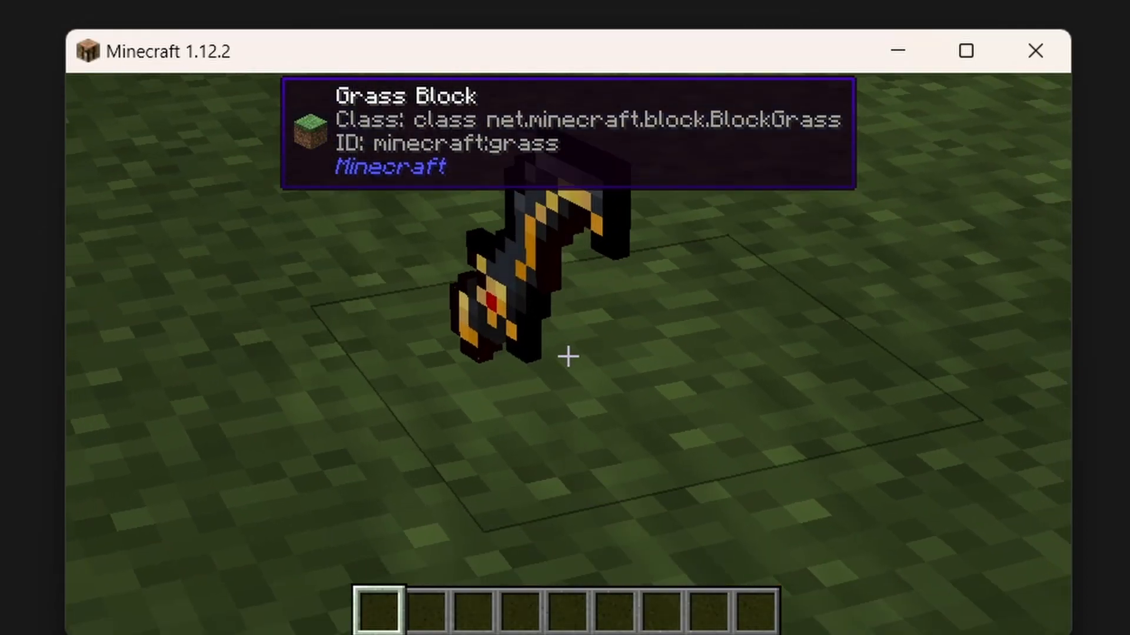
key("w")
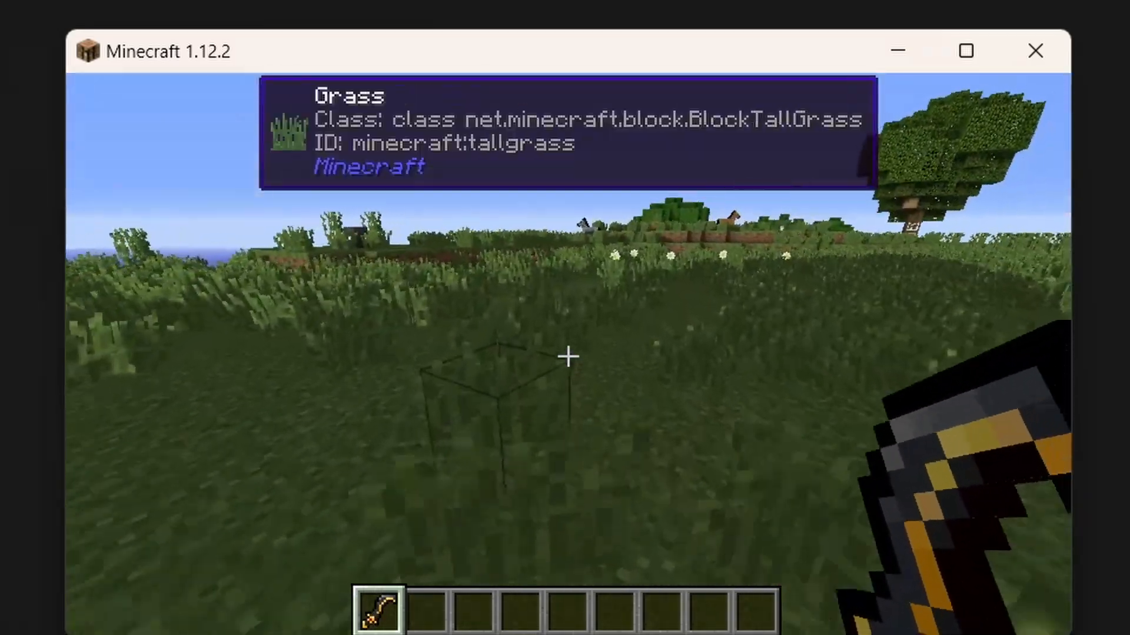
key("3")
key("c")
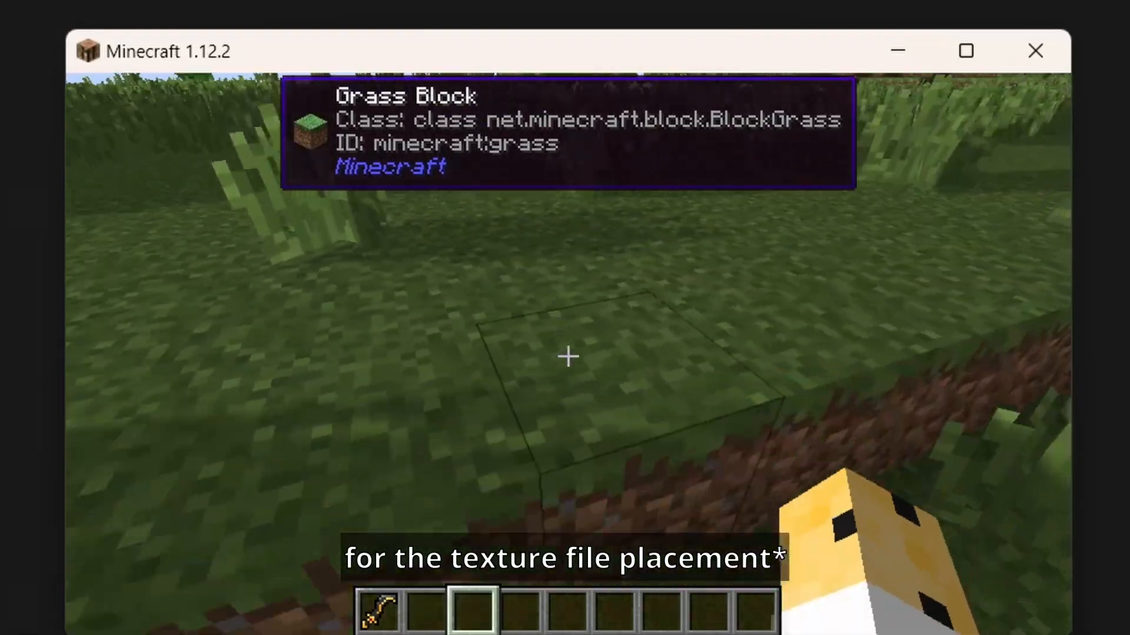
Put the Ancient Sword and the Broken Ancient Sword from the Fossils Revival Items in the fourth and fifth hotbar slots
key("alt+Tab")
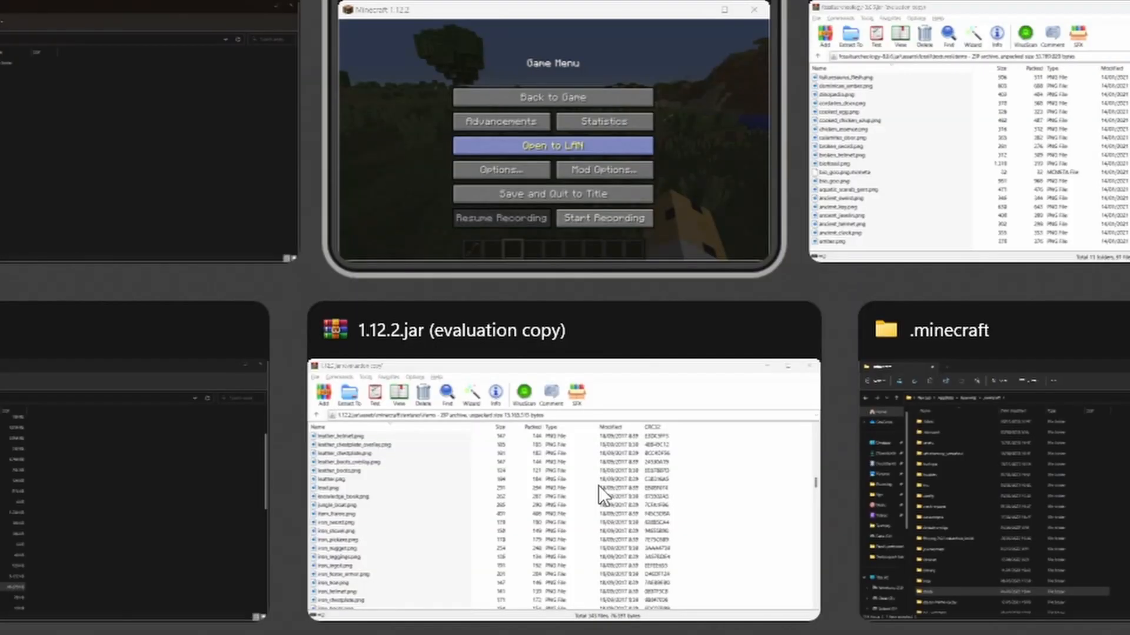
key("Escape")
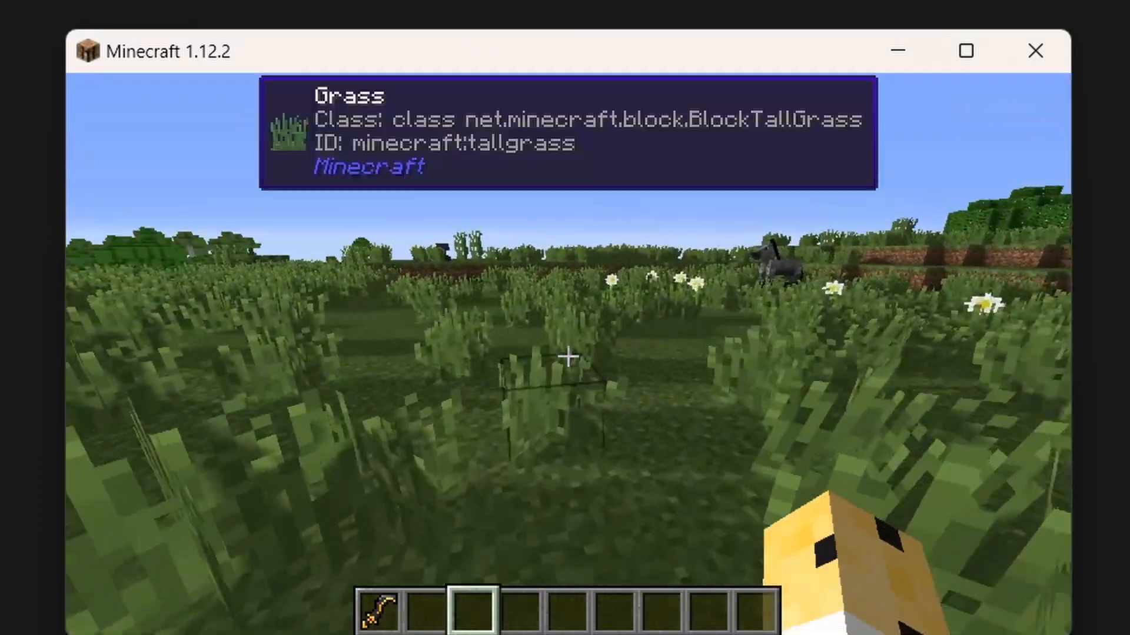
key("e")
left_click(767, 103)
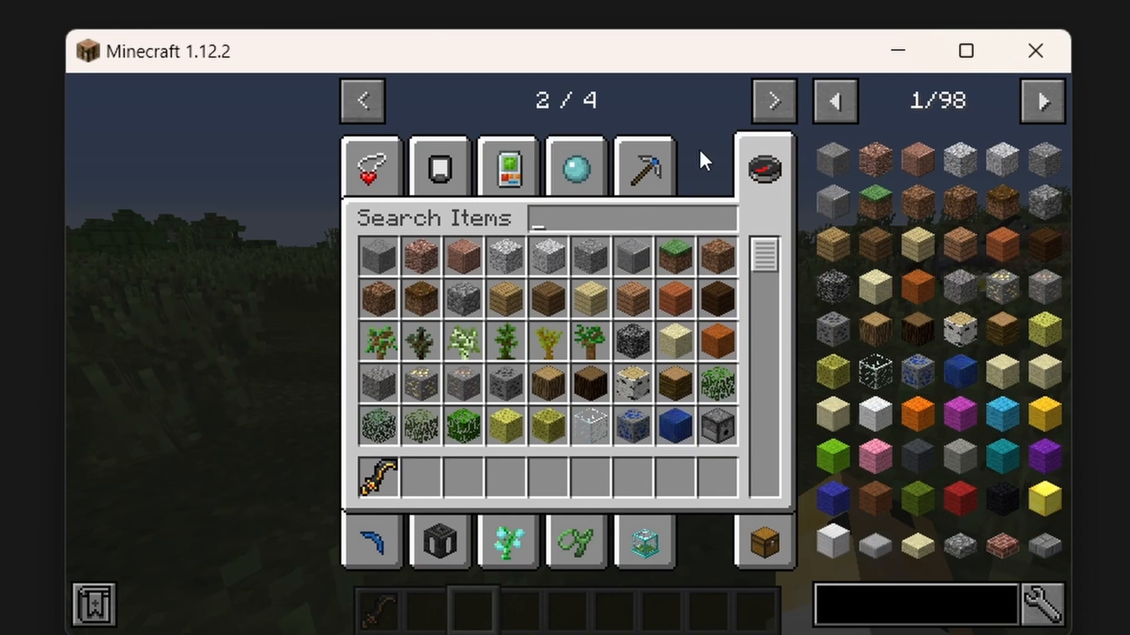
left_click(772, 98)
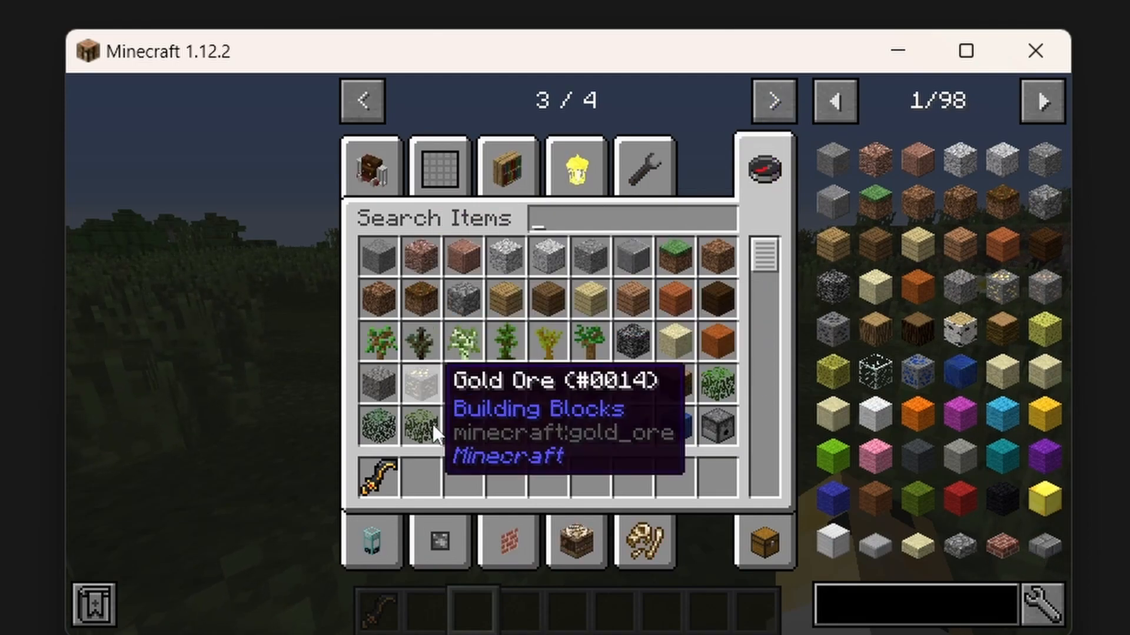
left_click(655, 547)
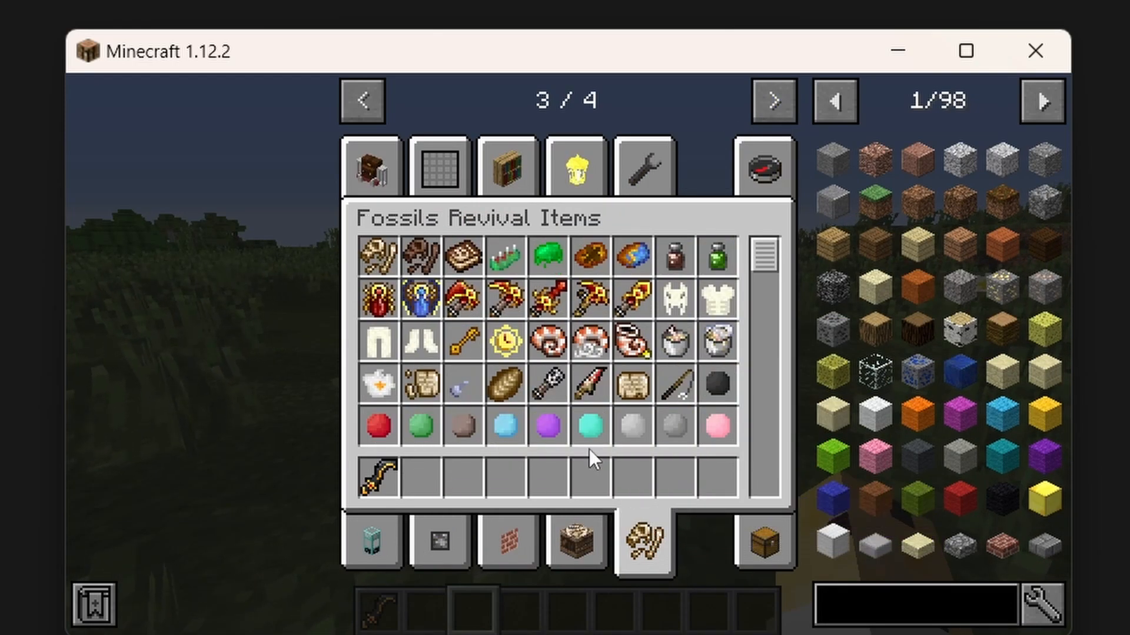
scroll(635, 425, "down", 5)
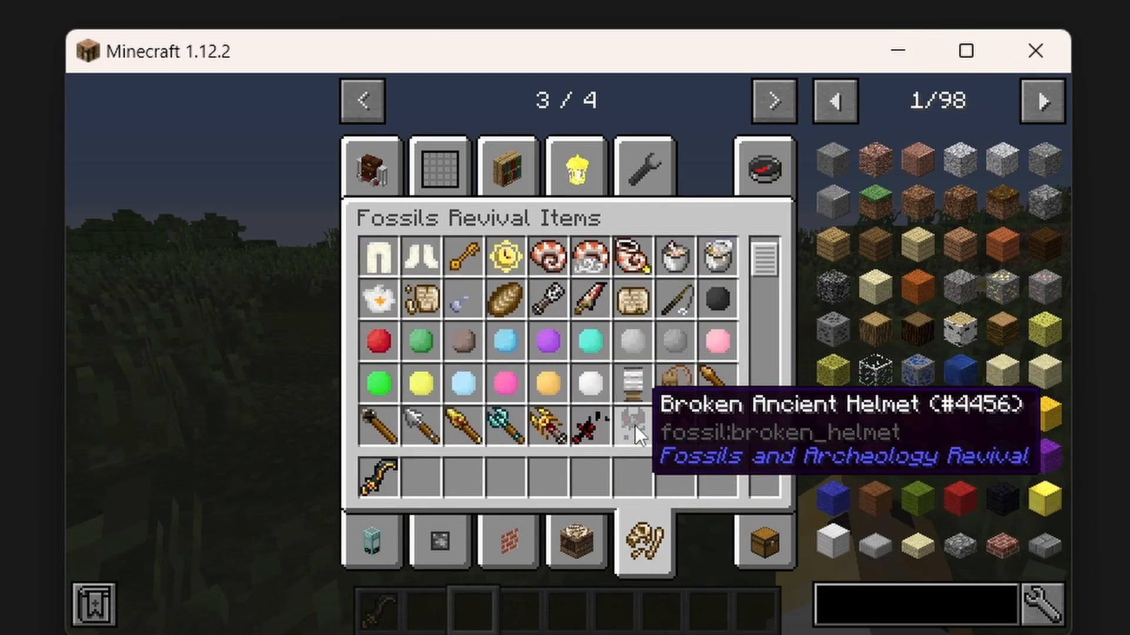
left_click(687, 295)
left_click(502, 463)
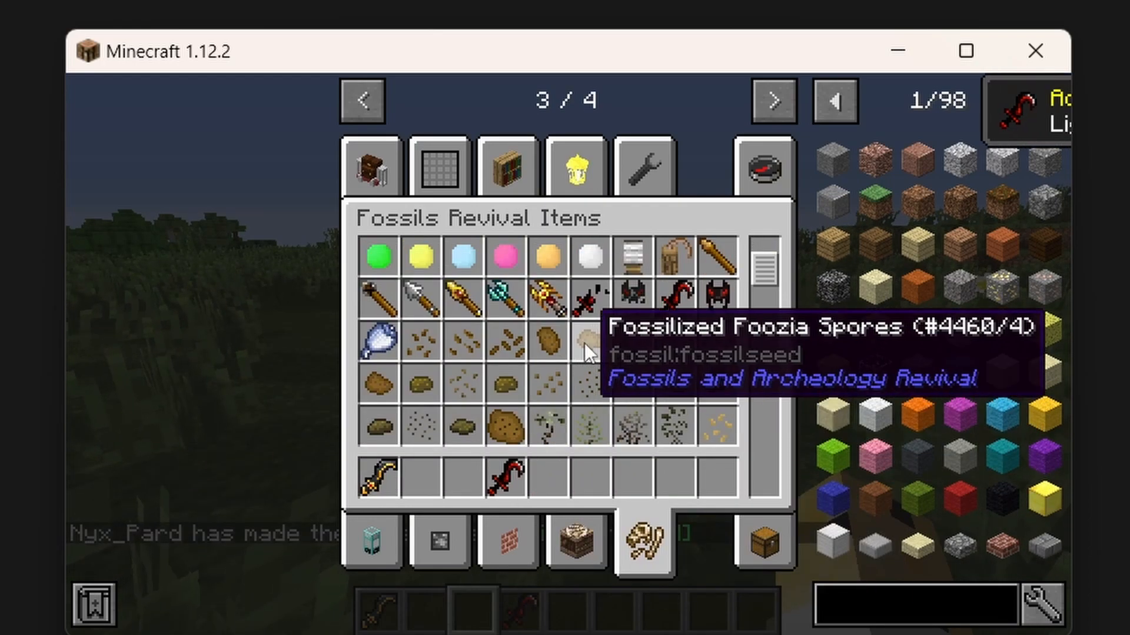
left_click(590, 297)
left_click(559, 473)
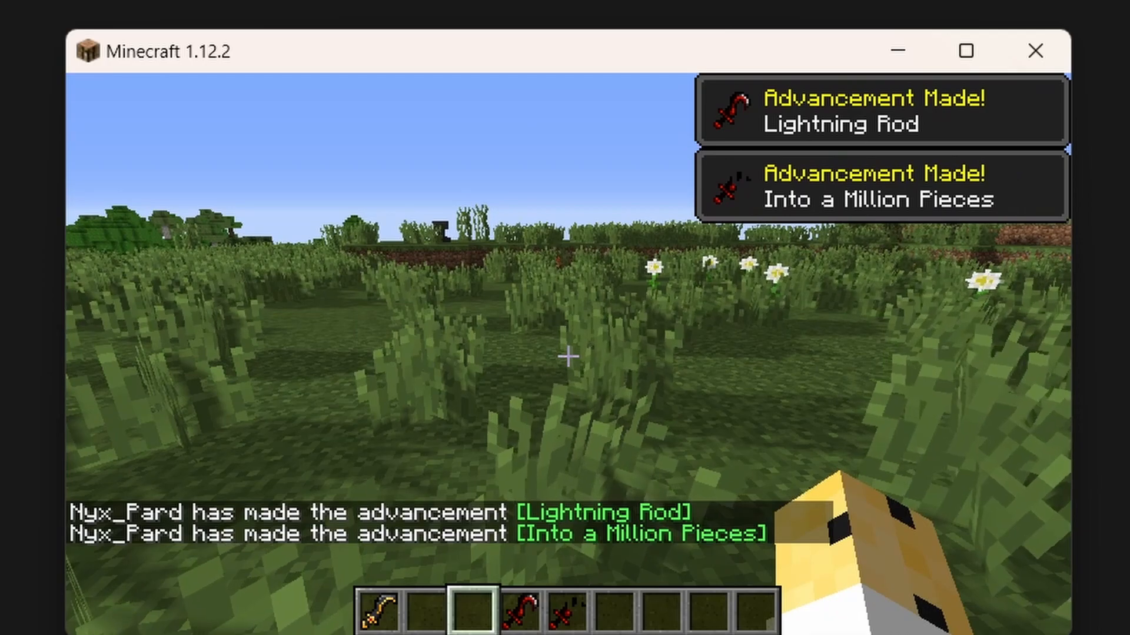
Compare the Iron Sword and Ancient Sword textures in hand and by dropping both swords on the grass
key("4")
key("w")
key("1")
key("4")
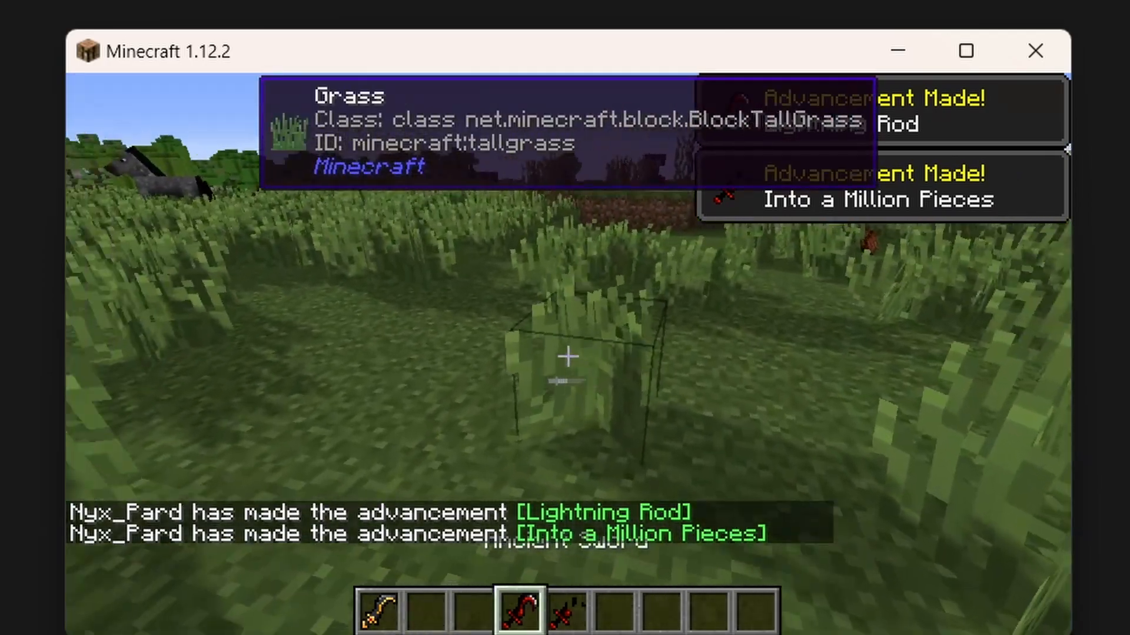
key("1")
key("q")
key("2")
key("3")
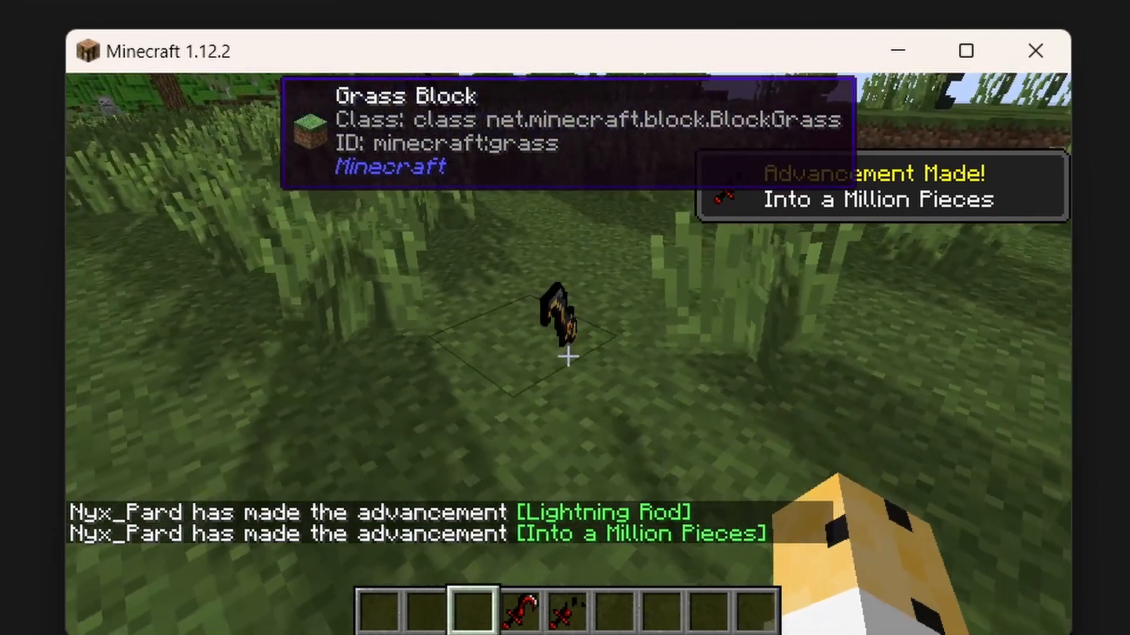
key("4")
key("q")
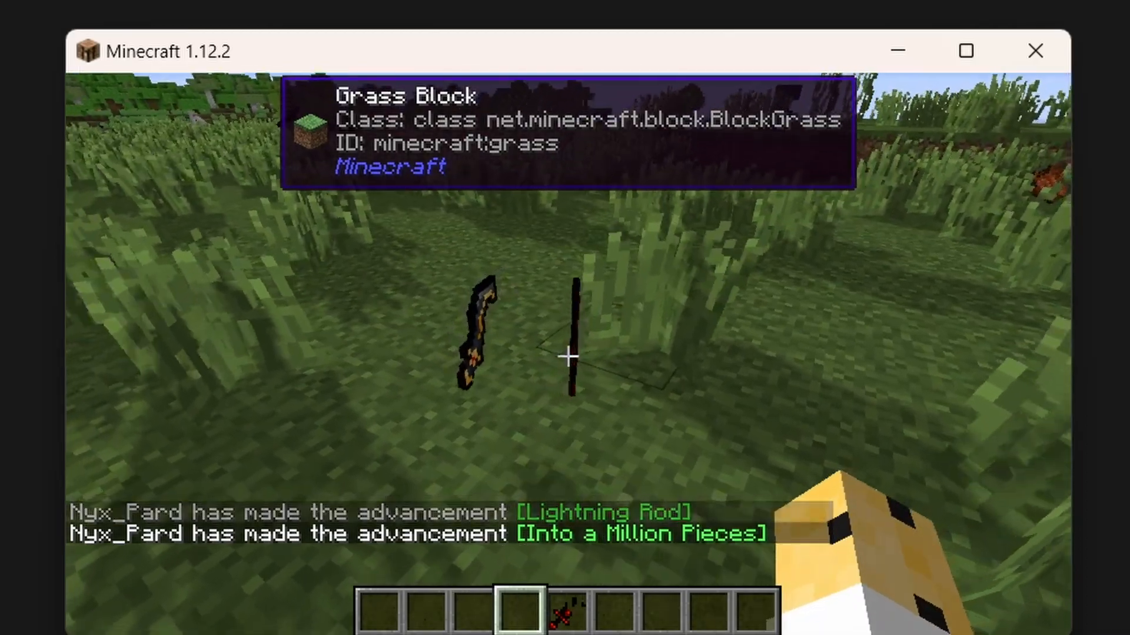
Deactivate texturepacktutorial.zip in the game's resource pack options and return to the assets folder window
key("Escape")
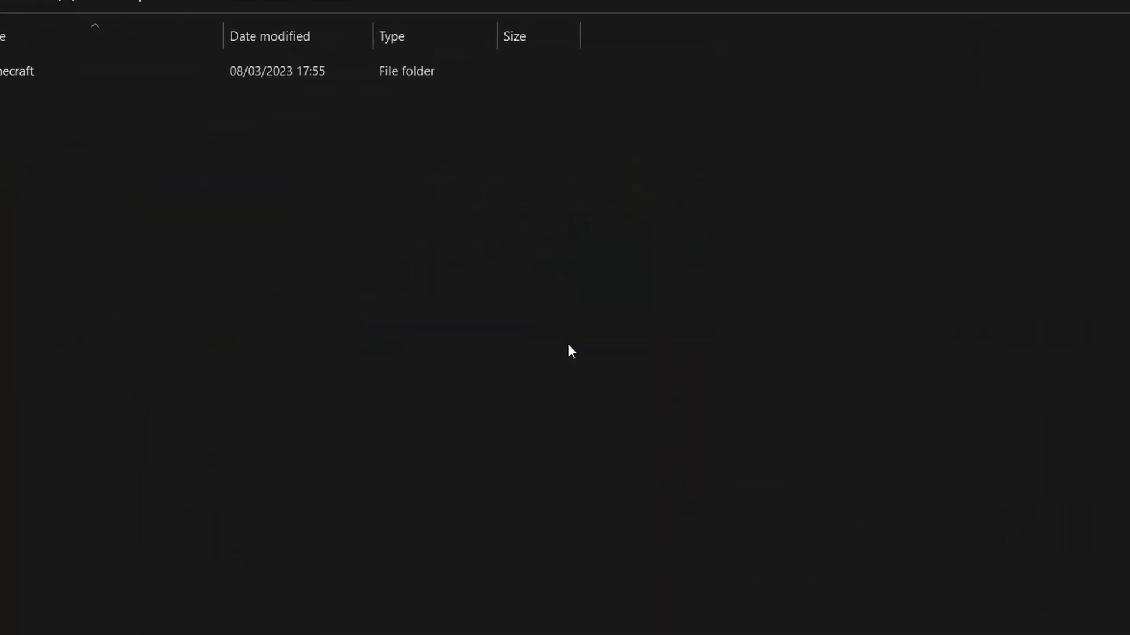
key("alt+Tab")
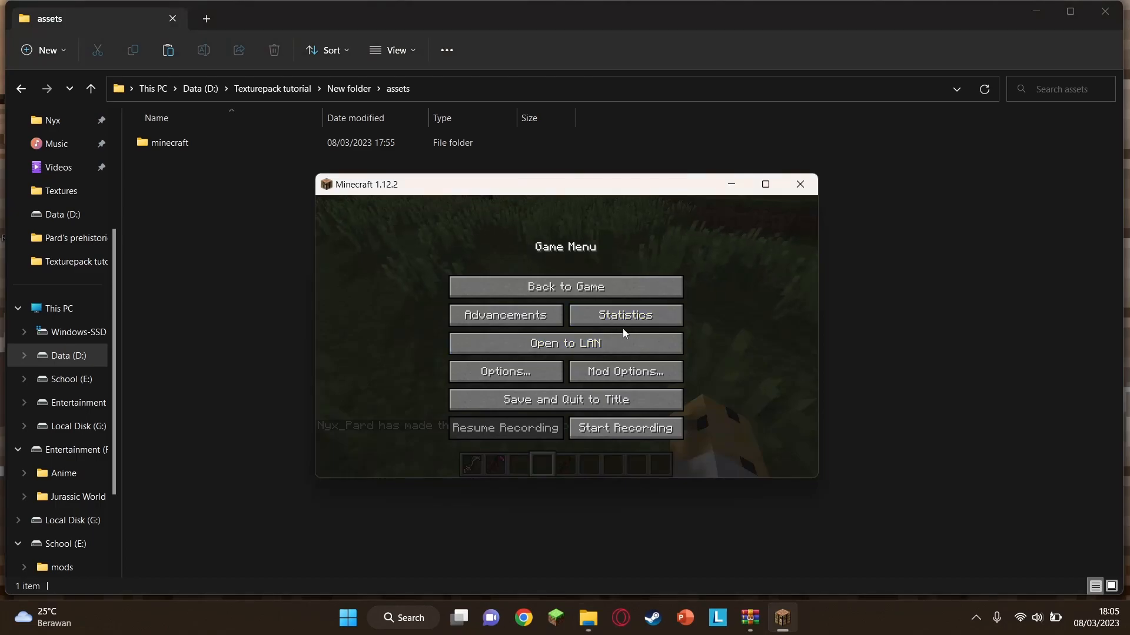
left_click(521, 379)
left_click(500, 390)
mouse_move(585, 272)
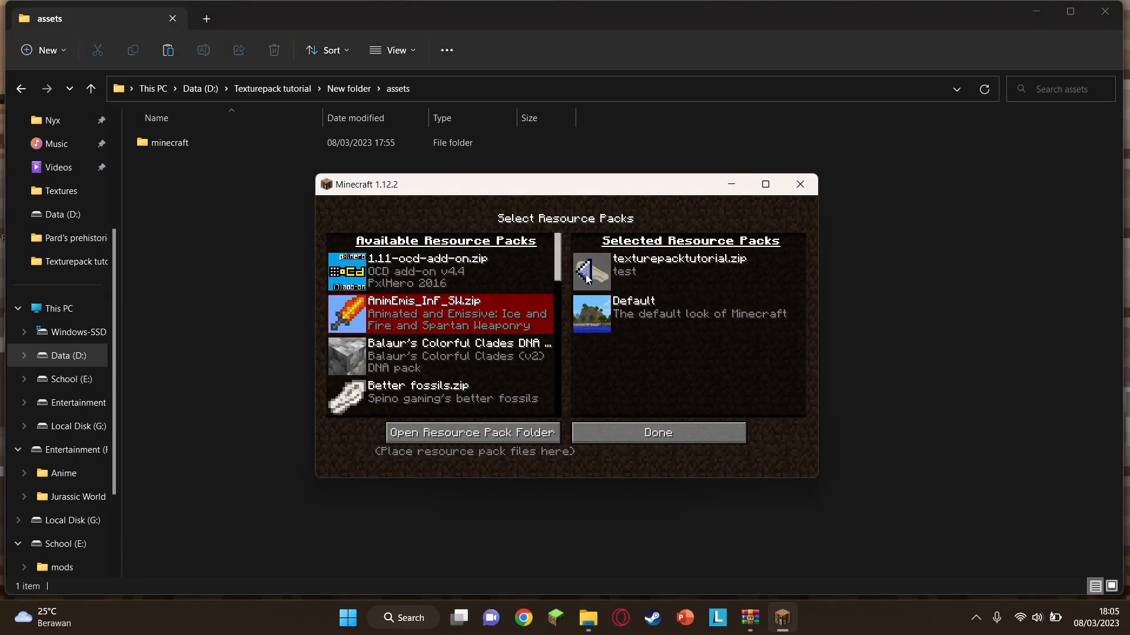
left_click(585, 274)
left_click(904, 383)
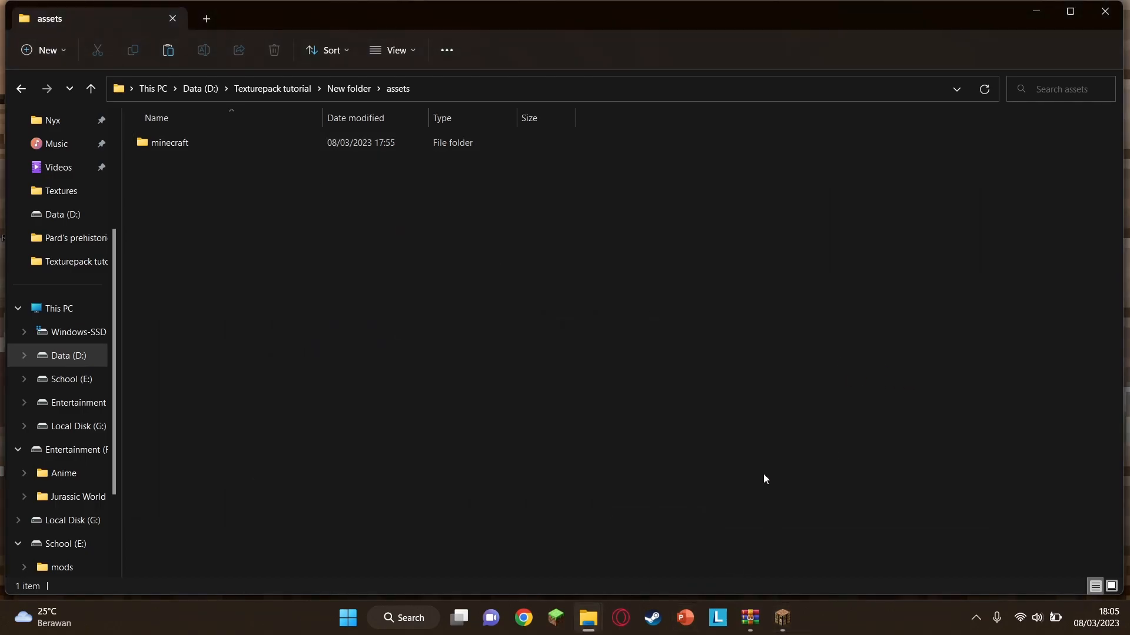
Examine the item texture folder path inside the fossilsarcheology-8.0.6.jar archive
mouse_move(747, 625)
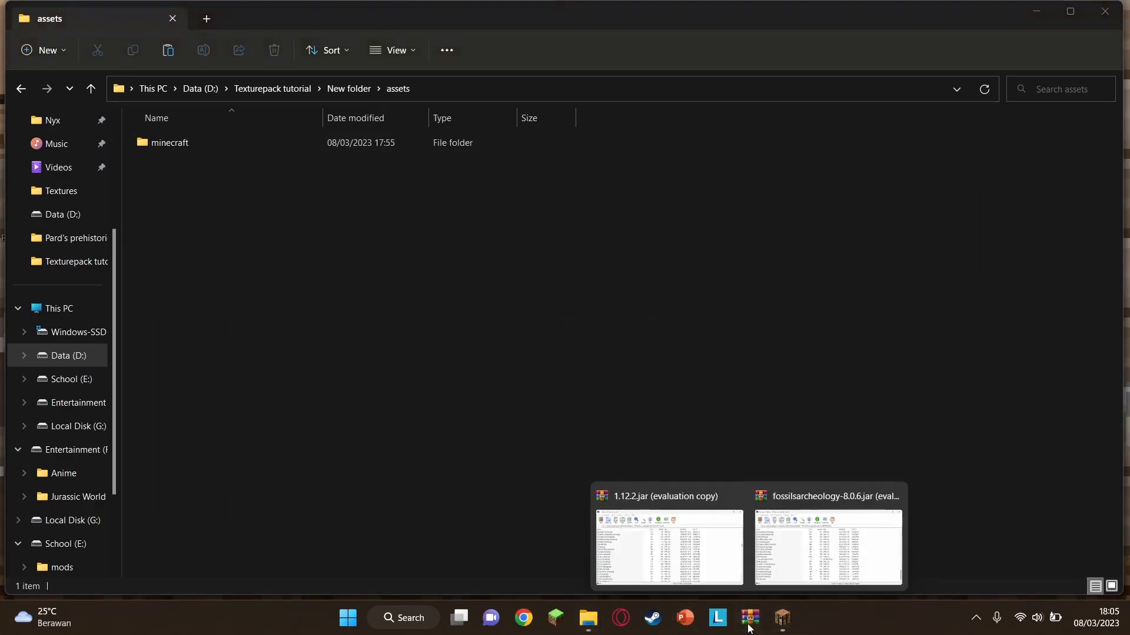
mouse_move(746, 504)
left_click(798, 522)
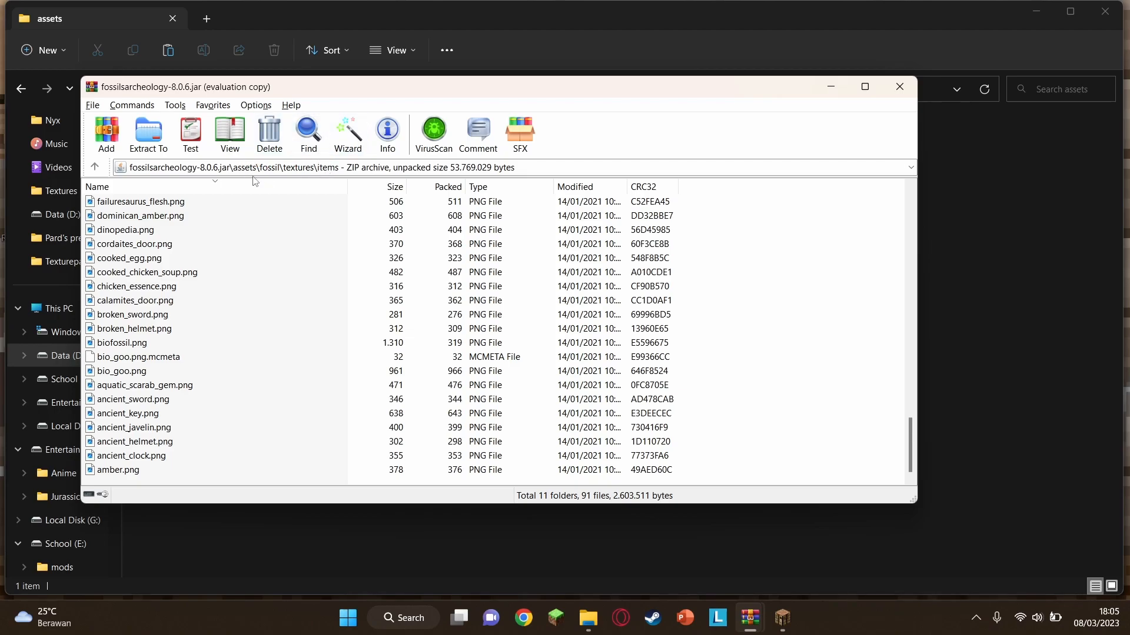
Create a folder named fossil in the texture pack's assets folder
key("alt+Tab")
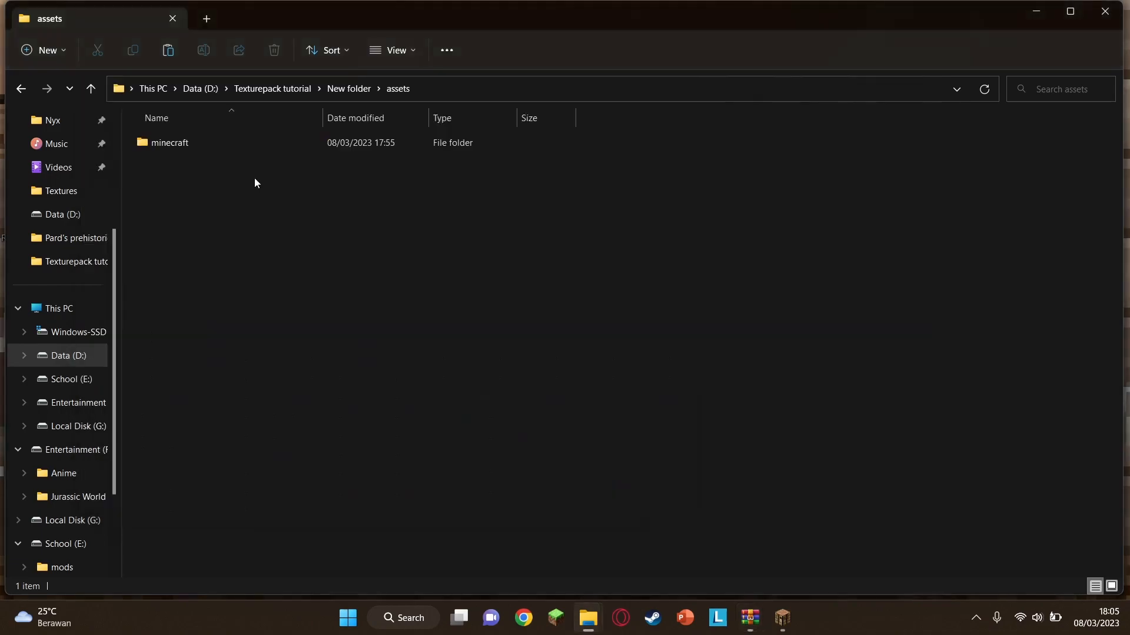
right_click(297, 190)
mouse_move(351, 340)
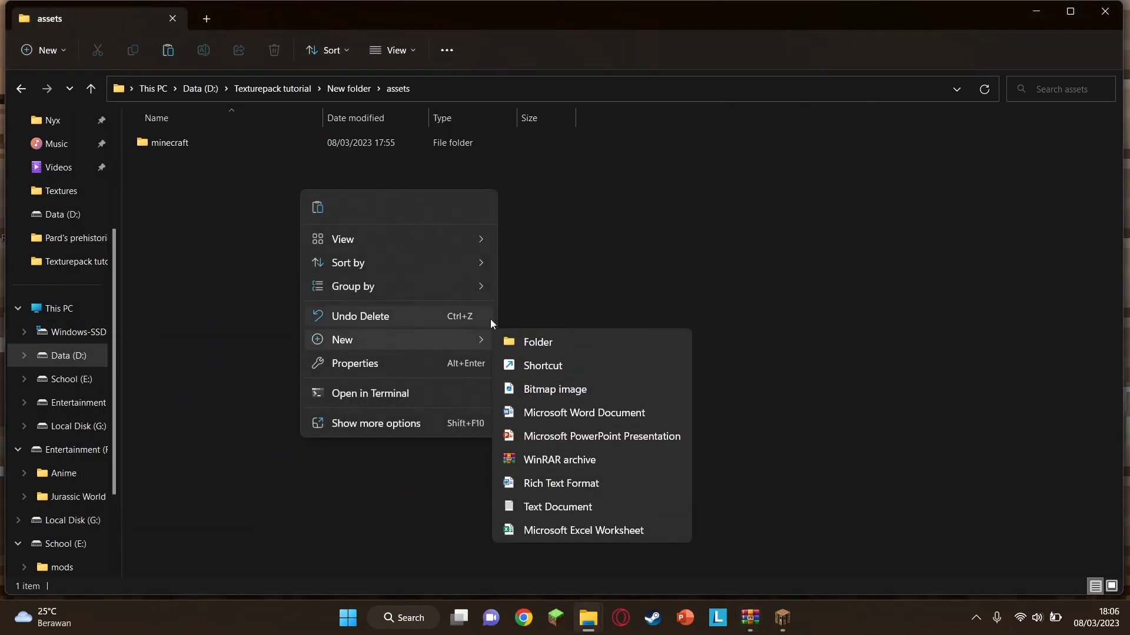
left_click(517, 342)
type("fossi")
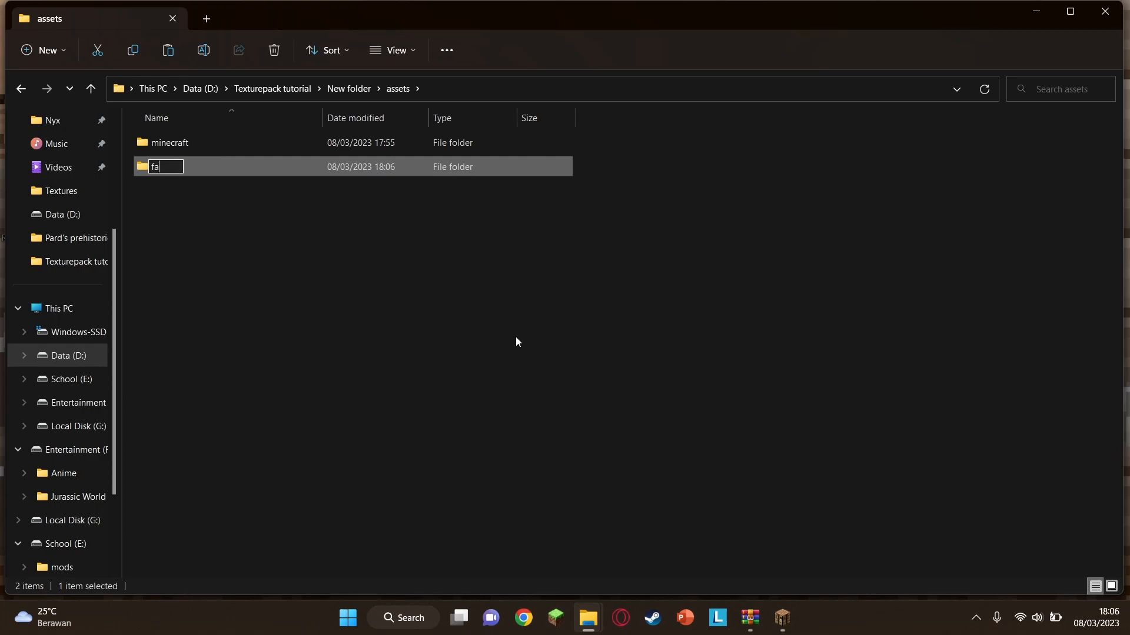
type("l")
key("Return")
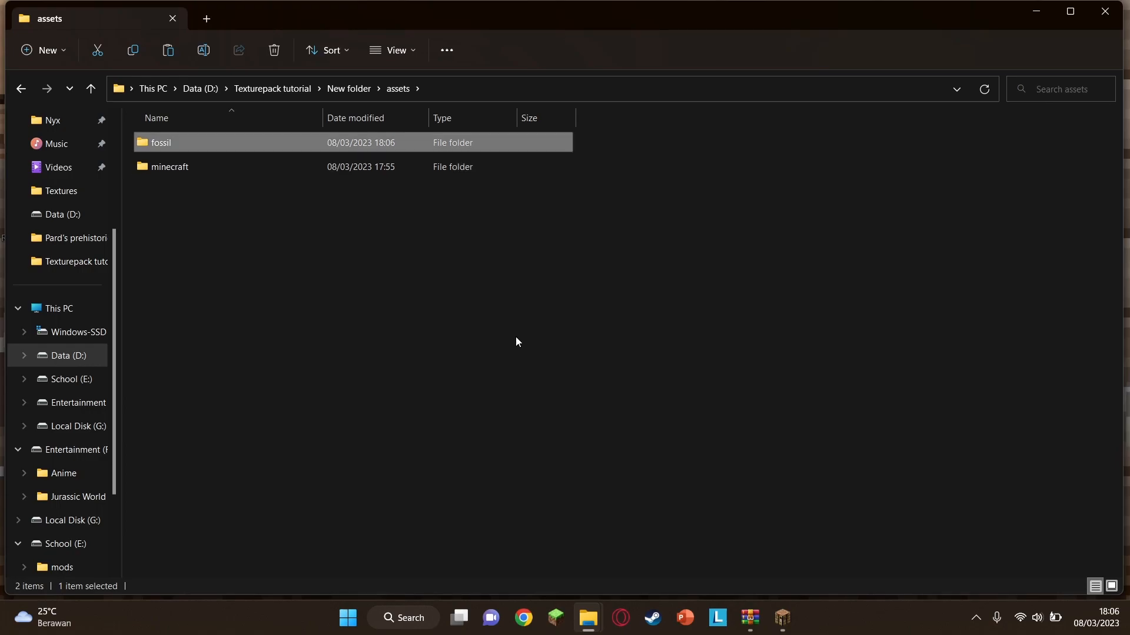
Create a folder named textures inside the fossil folder
double_click(277, 147)
right_click(377, 272)
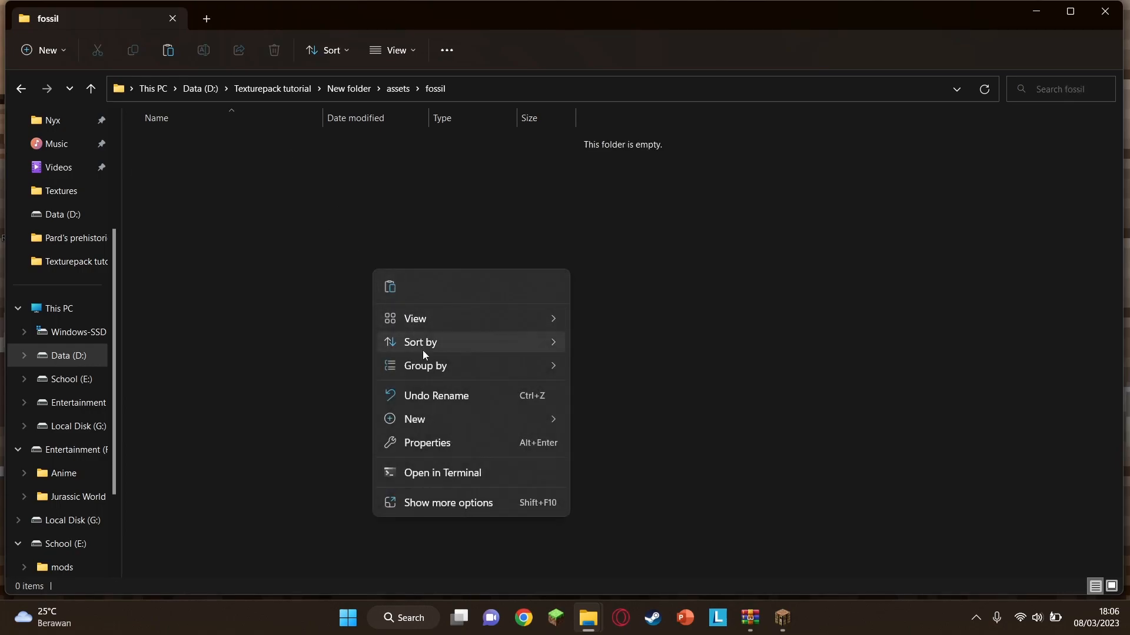
mouse_move(438, 418)
left_click(599, 236)
type("textures")
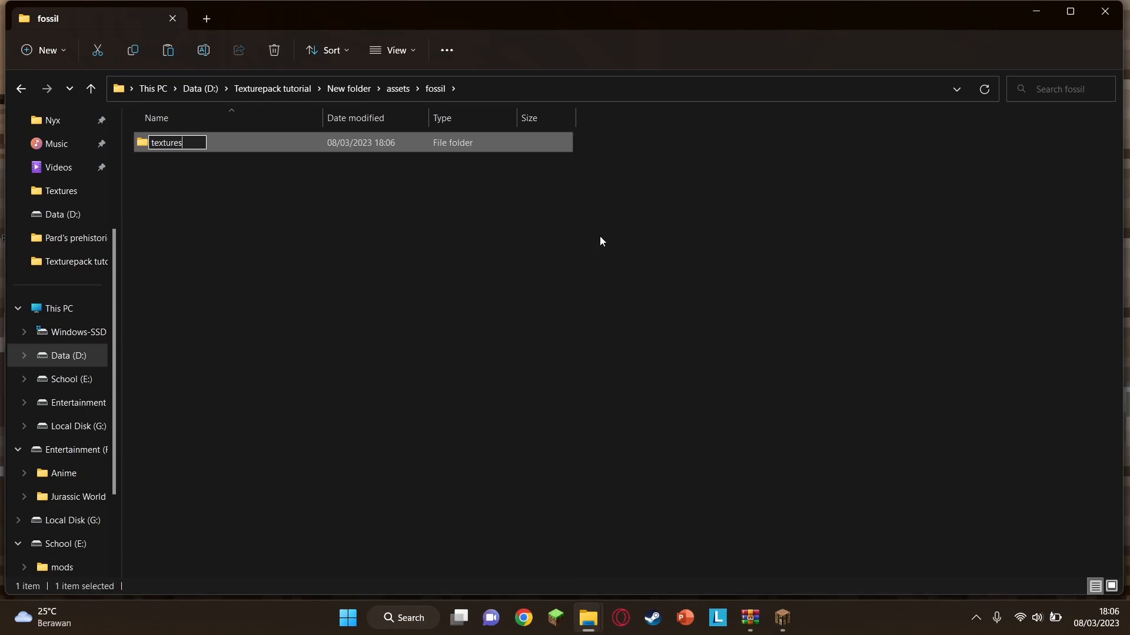
key("Return")
Create a folder named items inside the fossil textures folder and open it
double_click(501, 142)
right_click(501, 194)
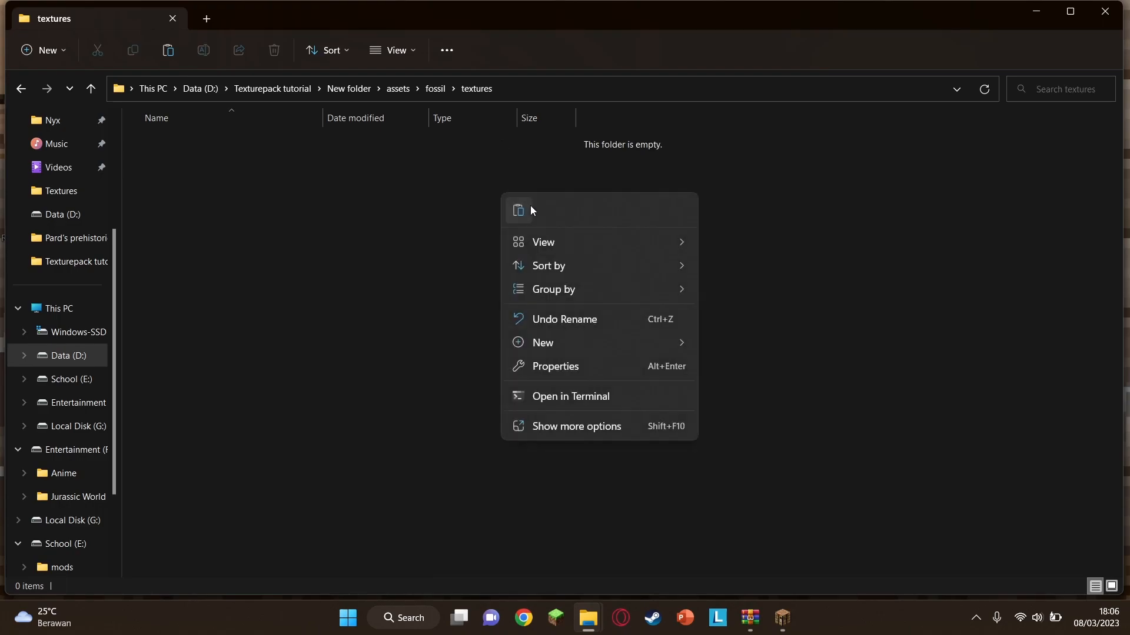
mouse_move(550, 341)
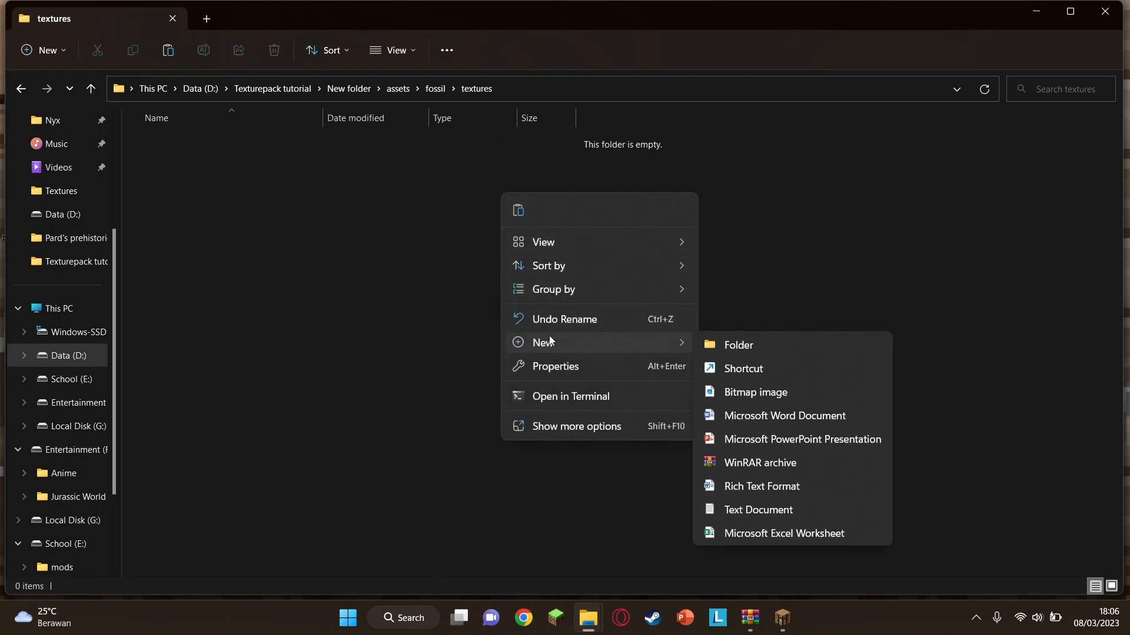
left_click(727, 343)
type("items")
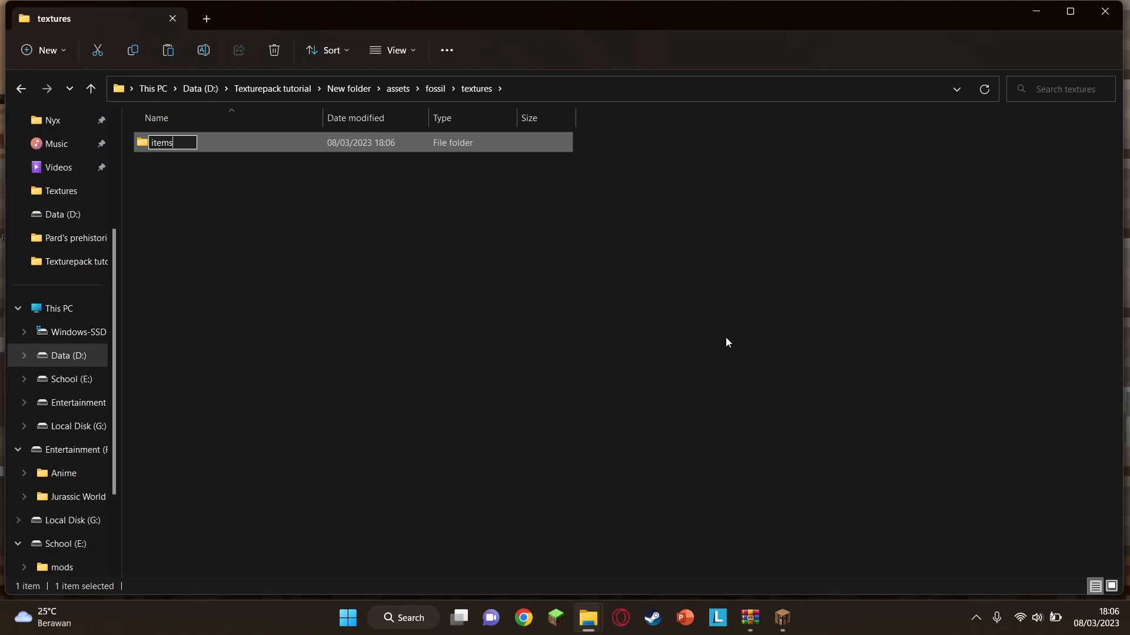
key("Return")
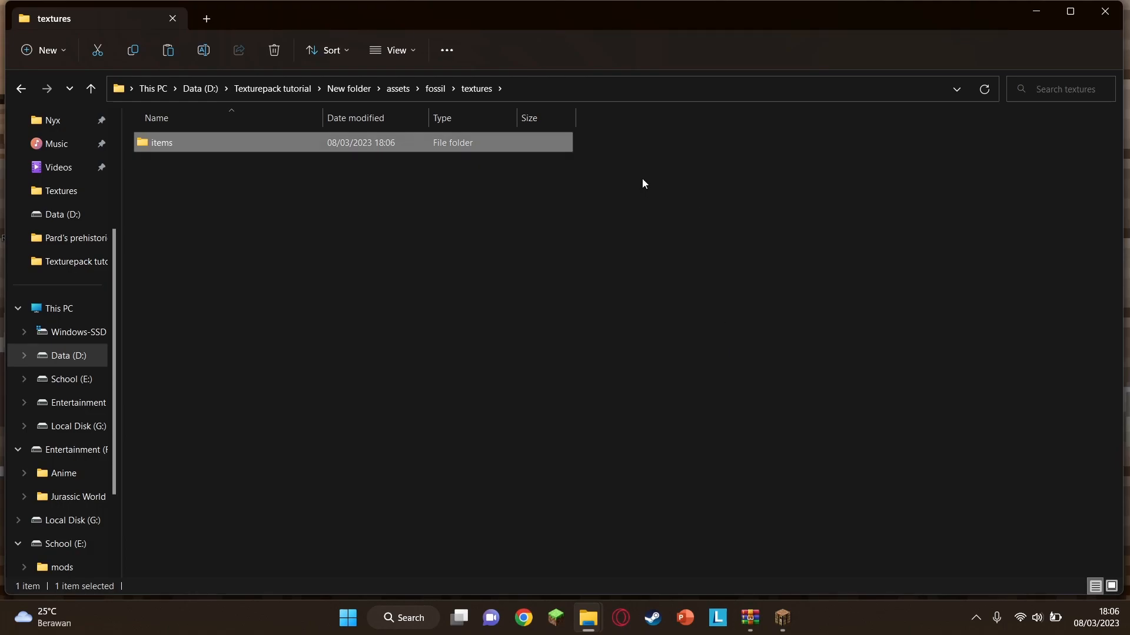
double_click(513, 151)
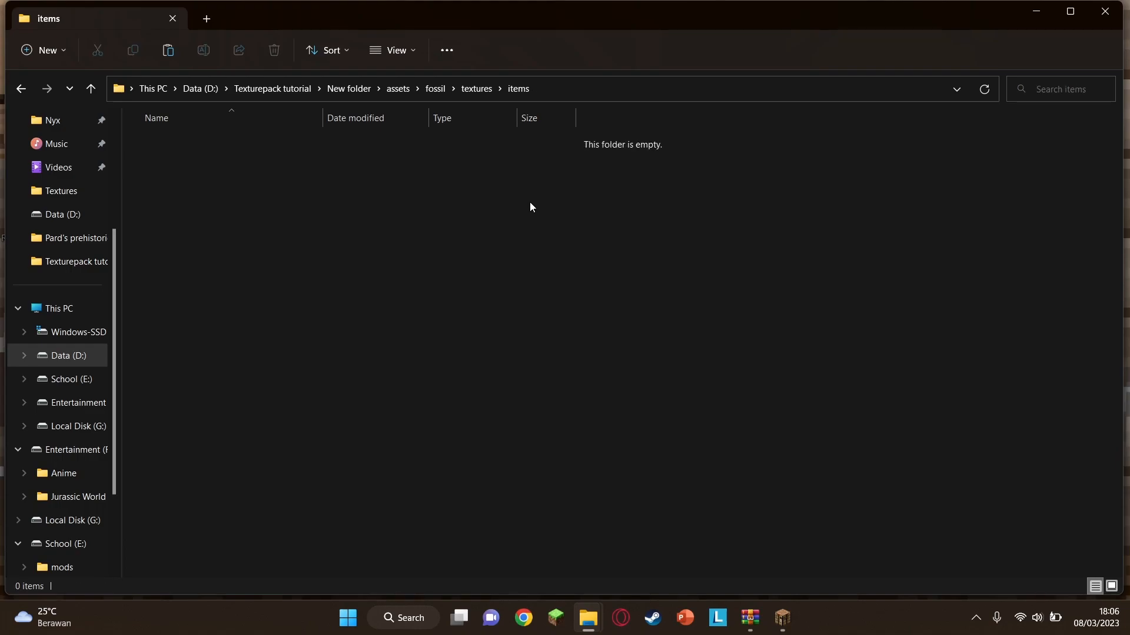
Check the sword texture file names in the fossilsarcheology-8.0.6.jar items folder and return to the new items folder
key("alt+Tab")
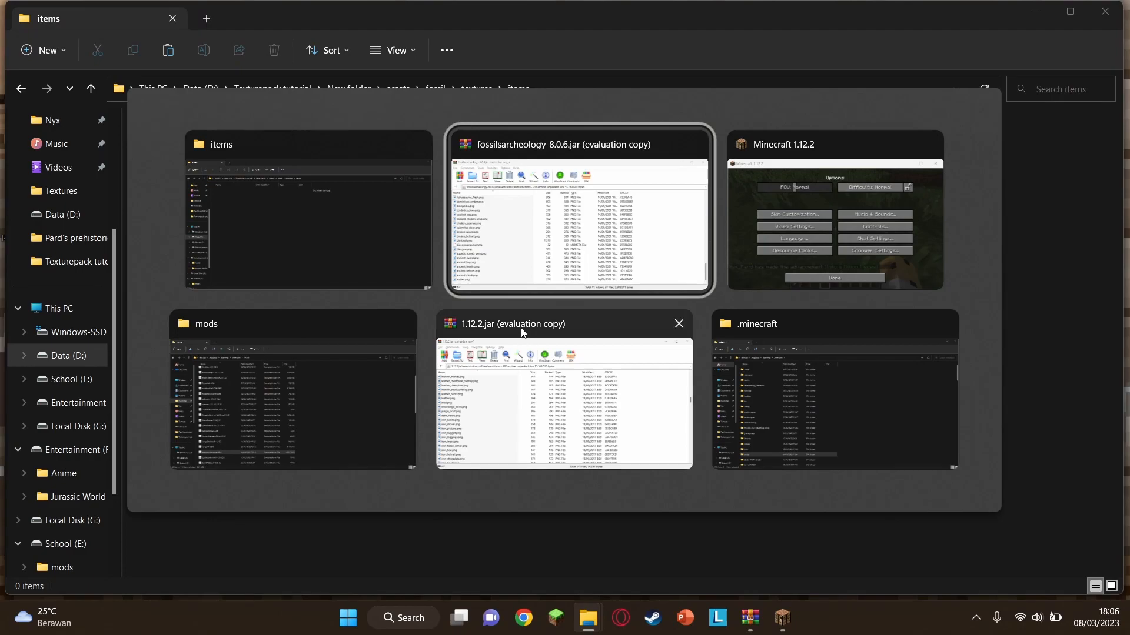
left_click(575, 244)
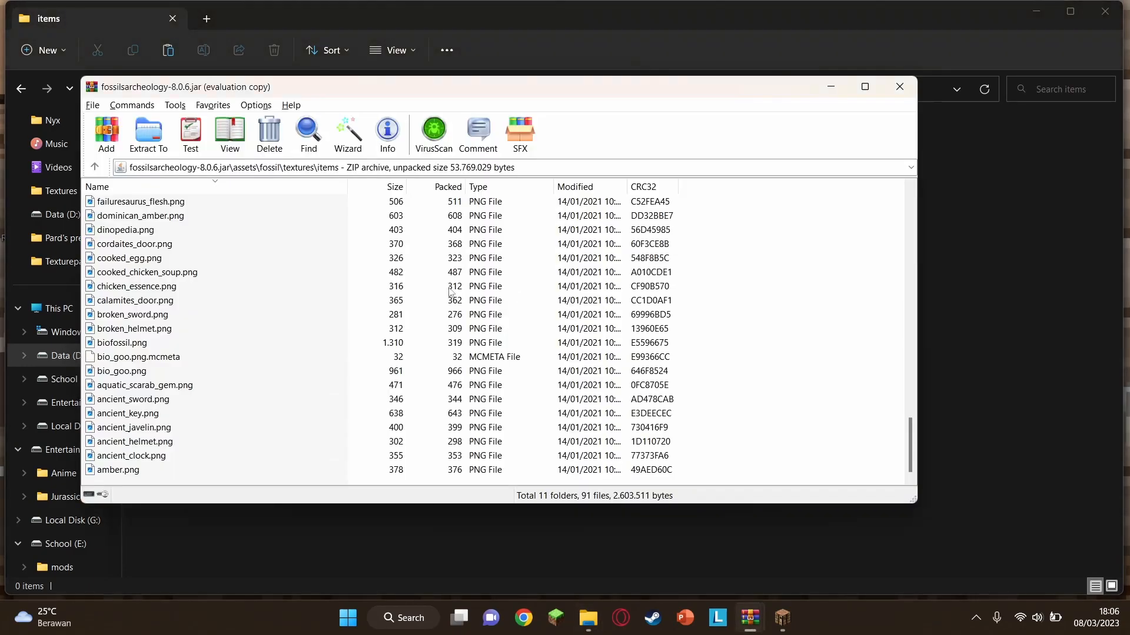
key("alt+Tab")
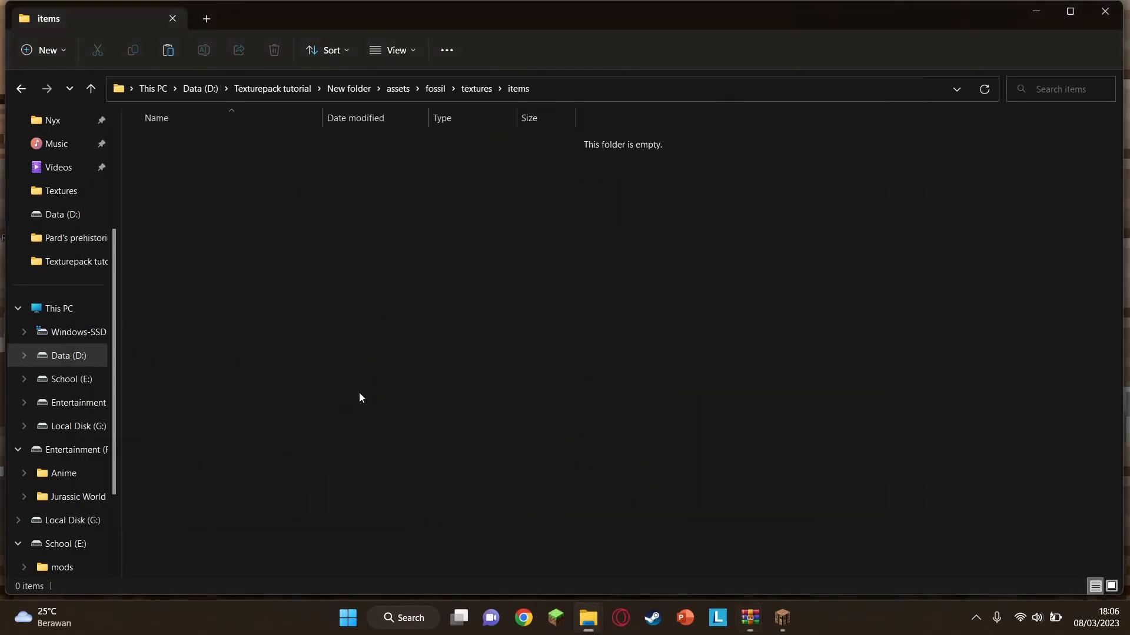
Move the ancient_sword and broken_sword textures from the Texturepack tutorial folder into the pack's assets/fossil/textures/items folder
key("alt+Tab")
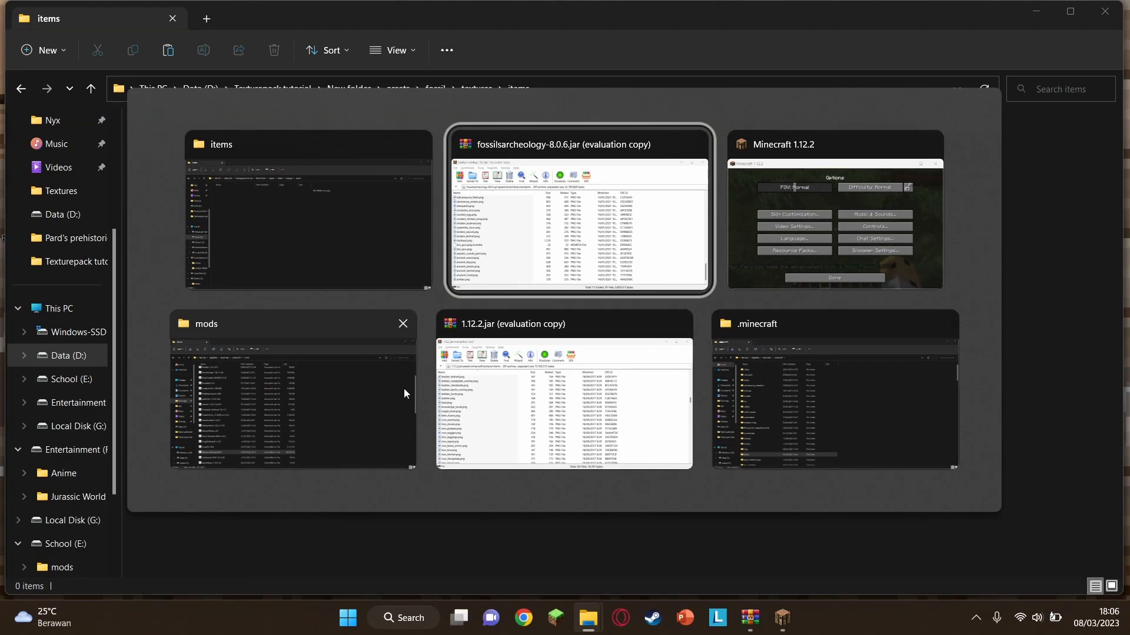
left_click(239, 402)
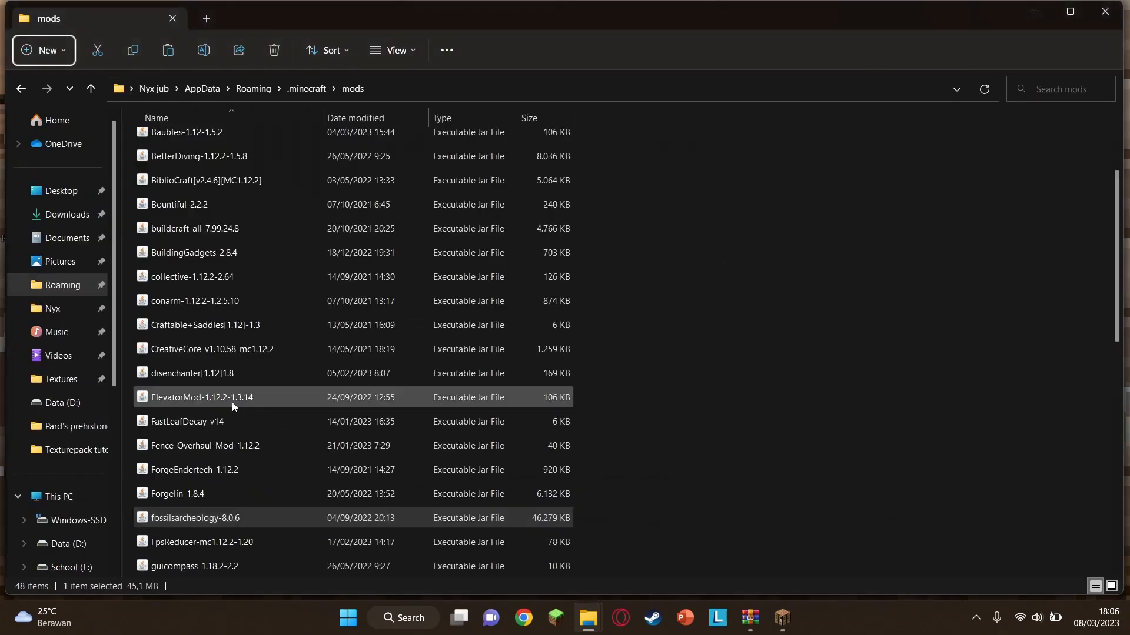
left_click(79, 450)
left_click(282, 193)
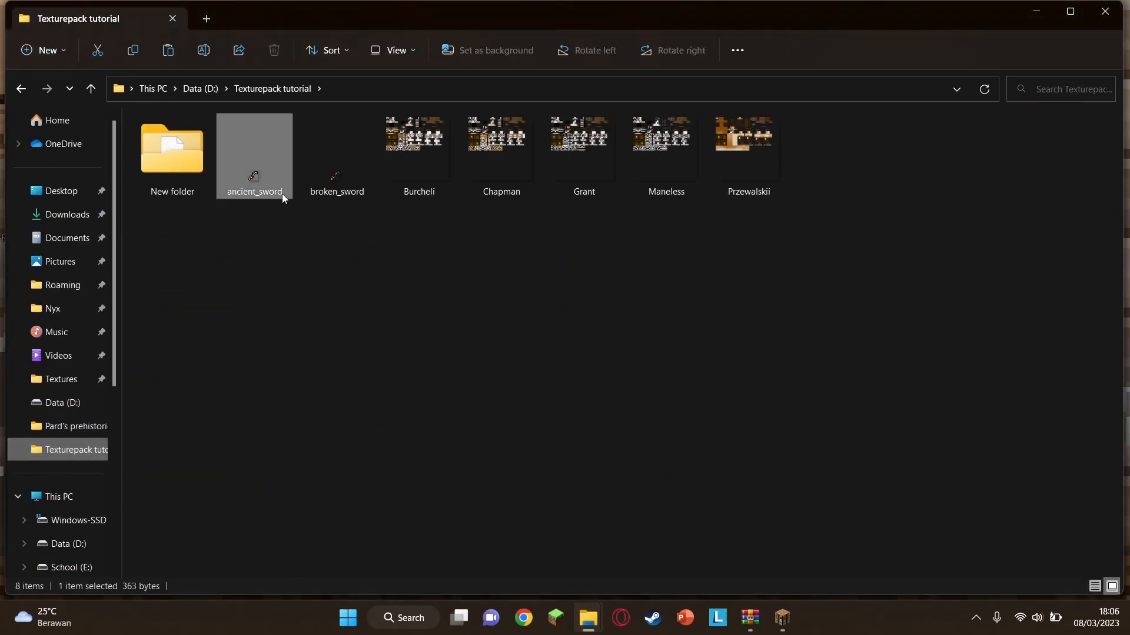
left_click(337, 183, "ctrl")
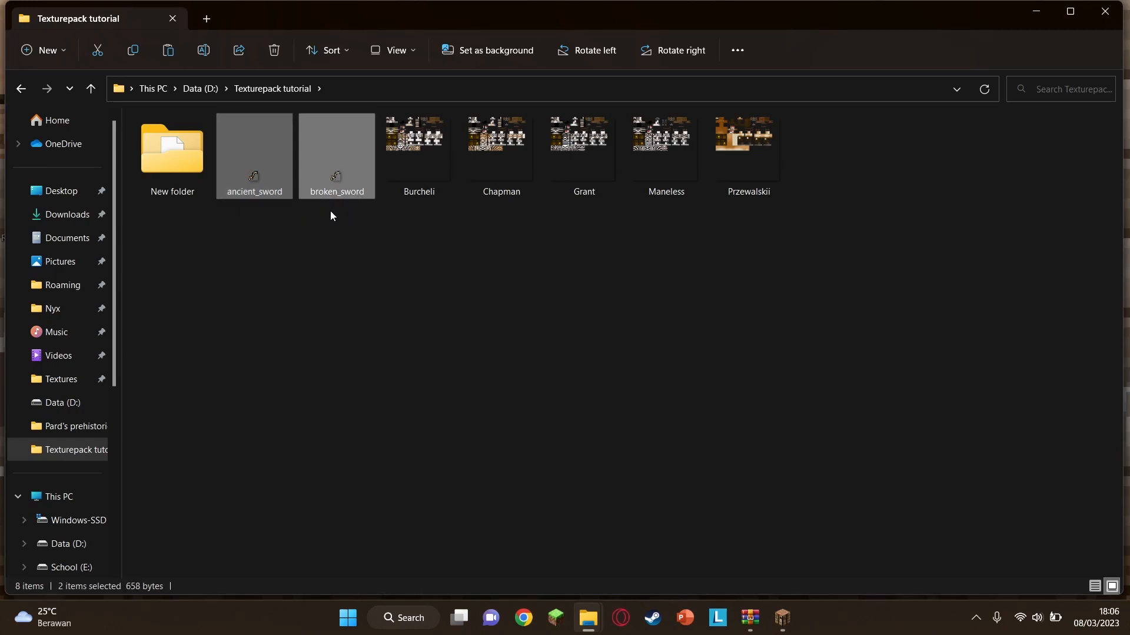
key("alt+Tab")
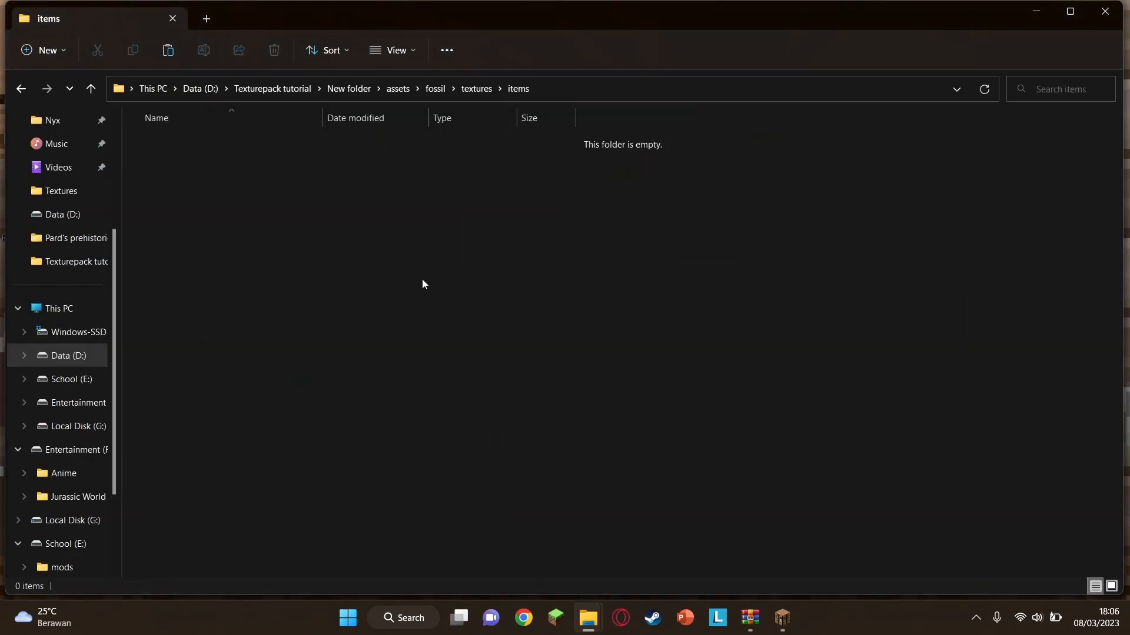
key("ctrl+v")
left_click(396, 263)
Activate the texturepacktutorial.zip resource pack in Minecraft 1.12.2 and check the hotbar swords in game
left_click(781, 618)
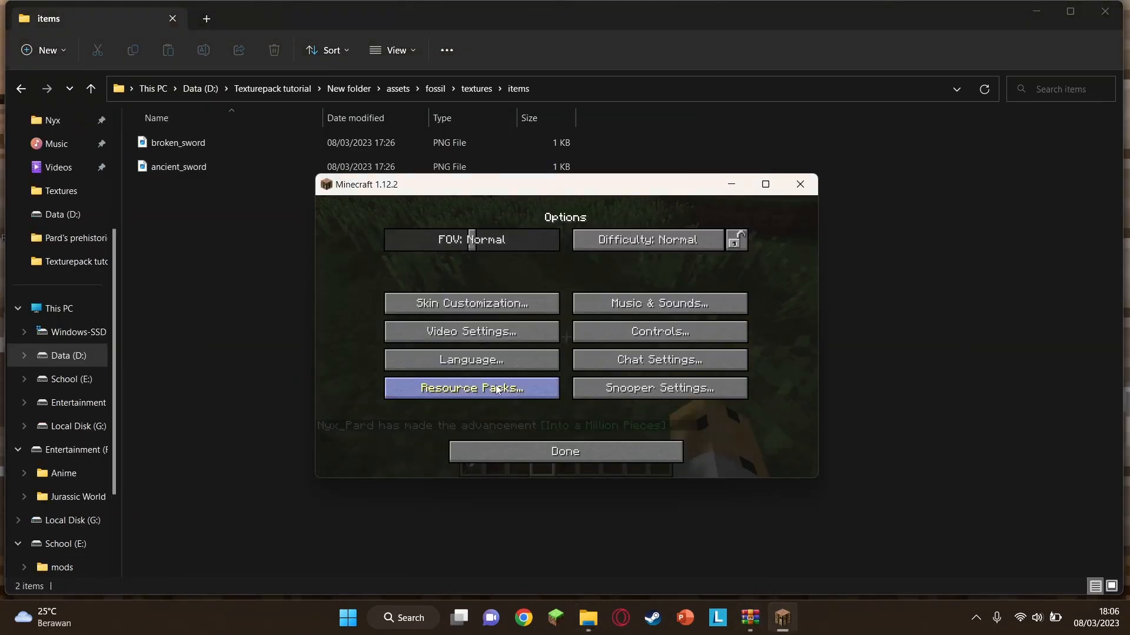
left_click(471, 386)
scroll(482, 399, "down", 2)
scroll(482, 399, "down", 10)
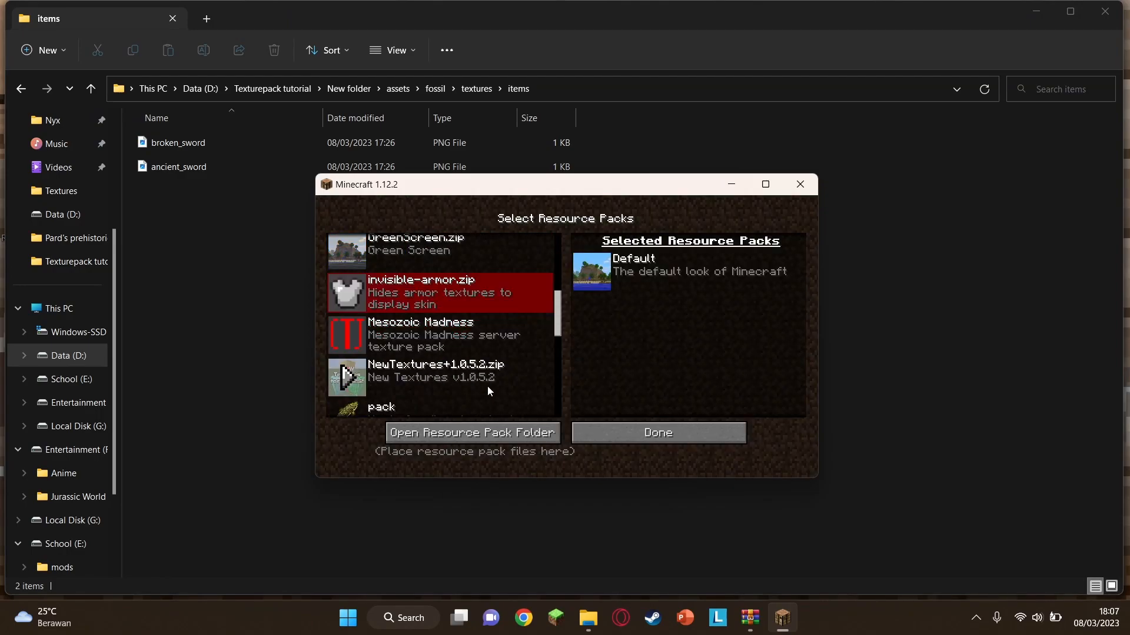
left_click(349, 305)
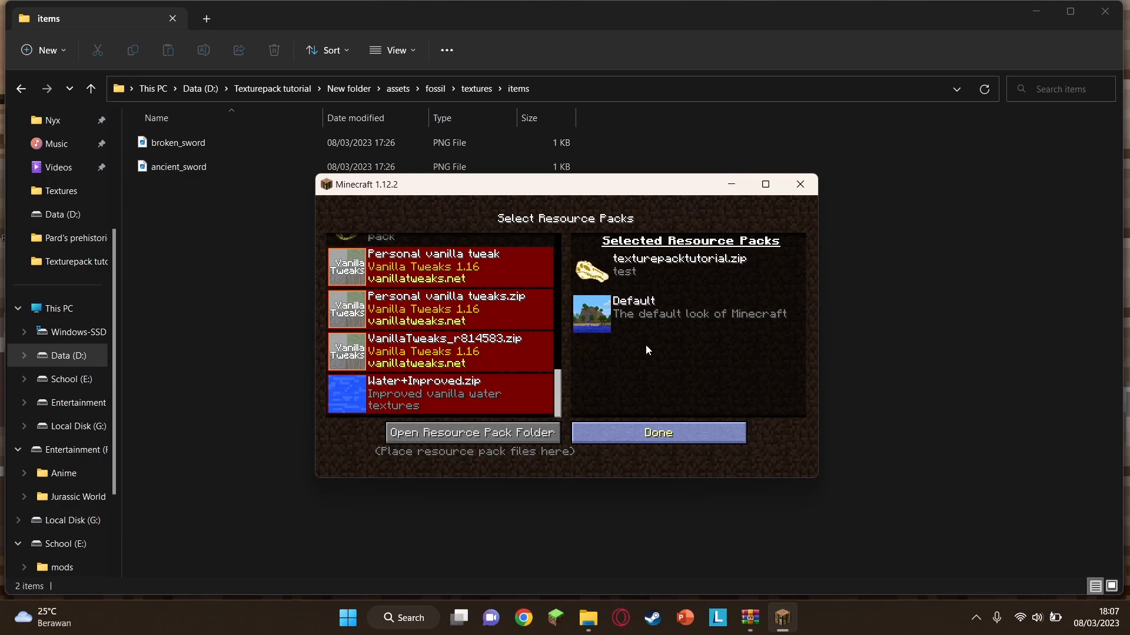
key("Escape")
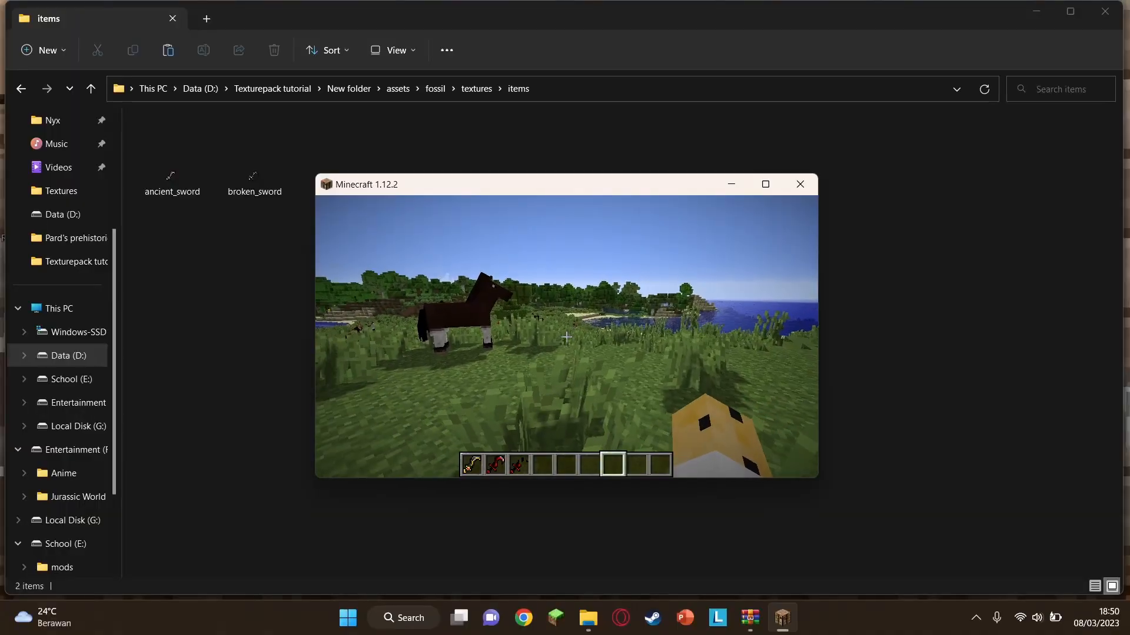
scroll(566, 337, "up", 5)
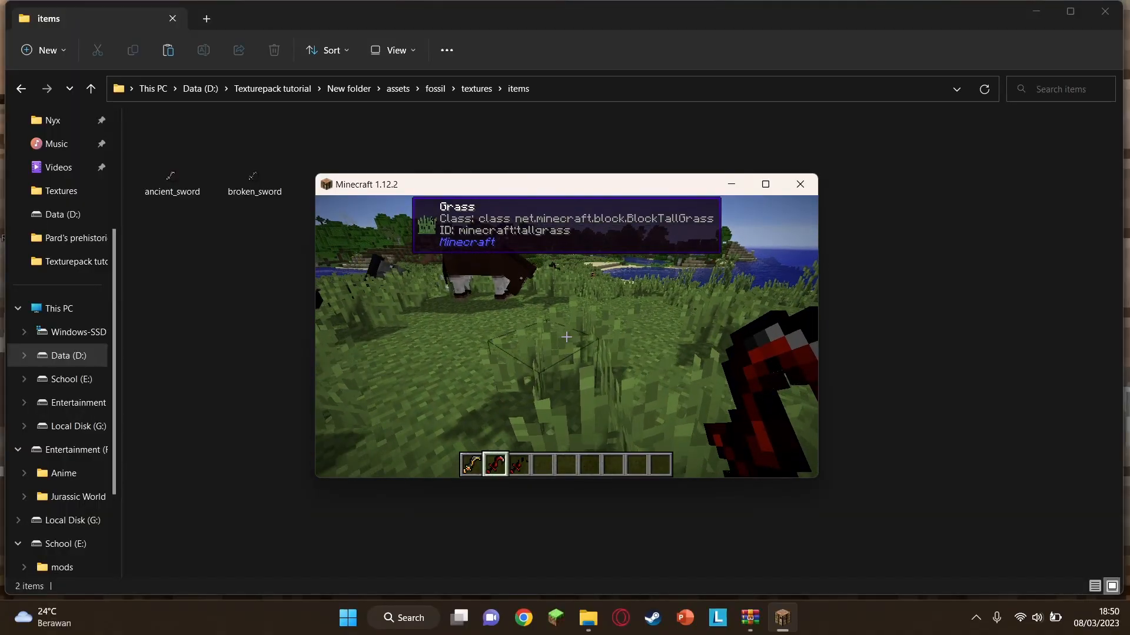
Return to File Explorer and rename New folder in the Texturepack tutorial folder as texturepacktutorial
key("Escape")
left_click(575, 120)
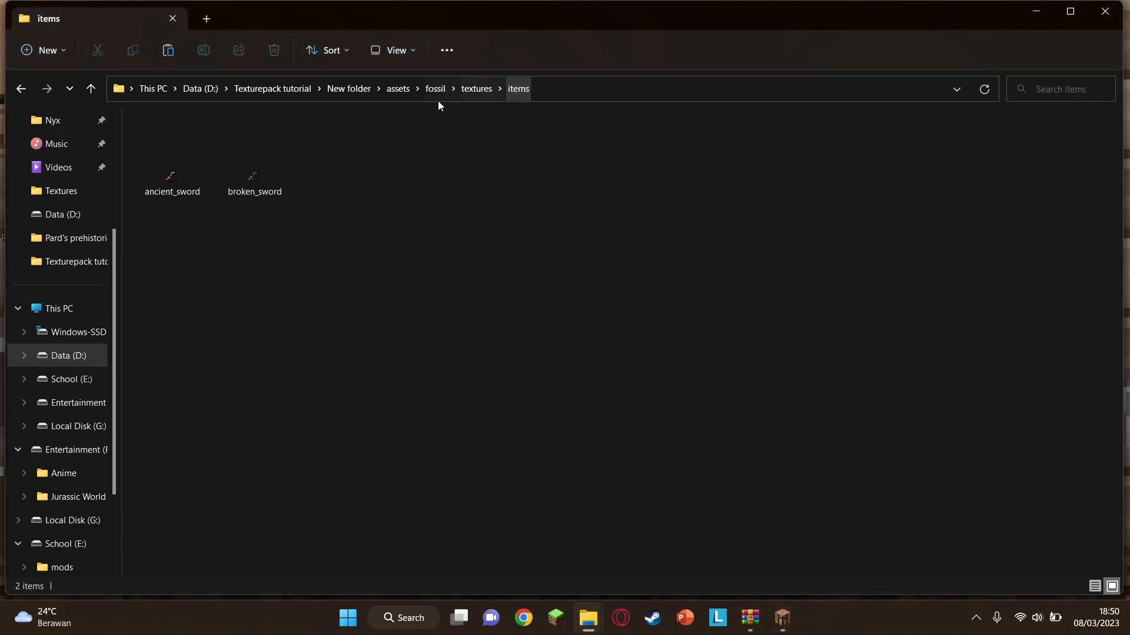
left_click(283, 90)
right_click(192, 161)
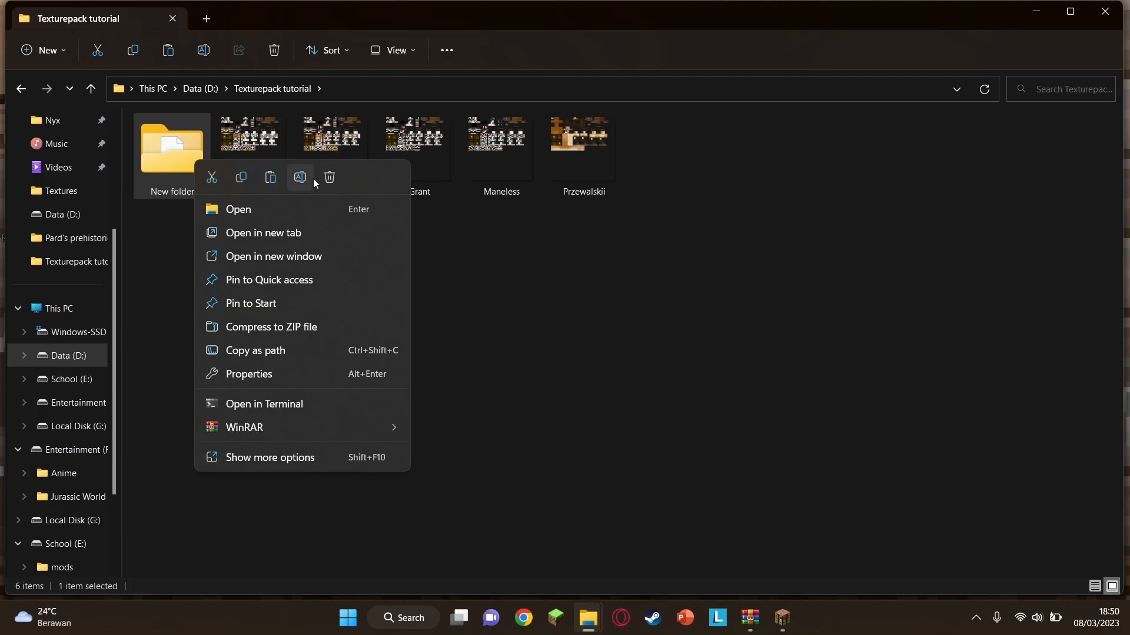
left_click(300, 178)
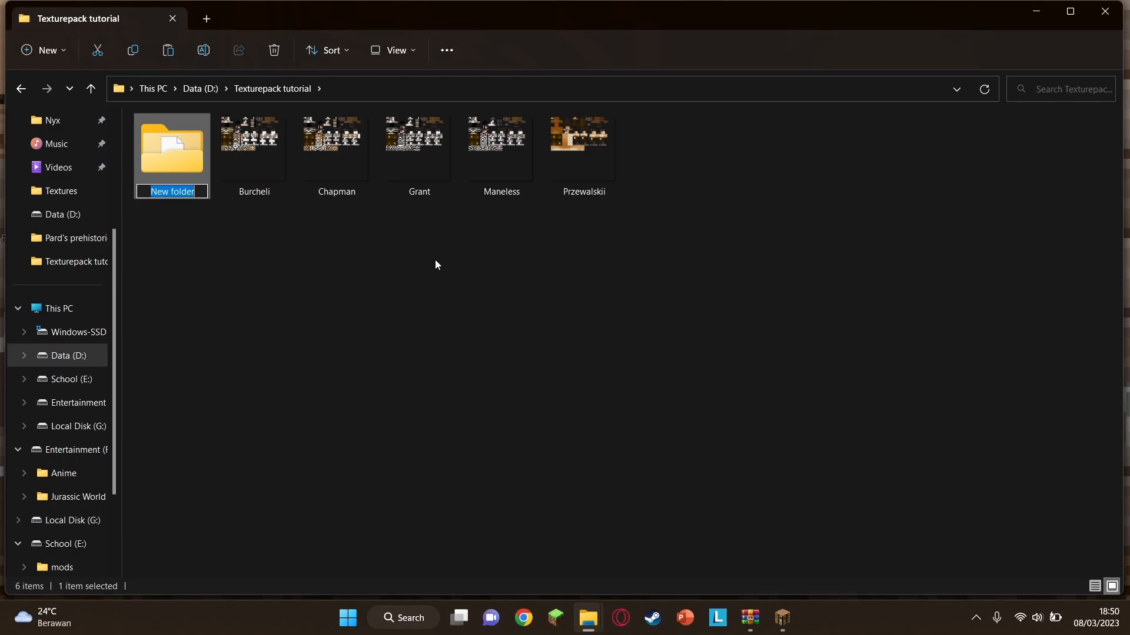
type("te")
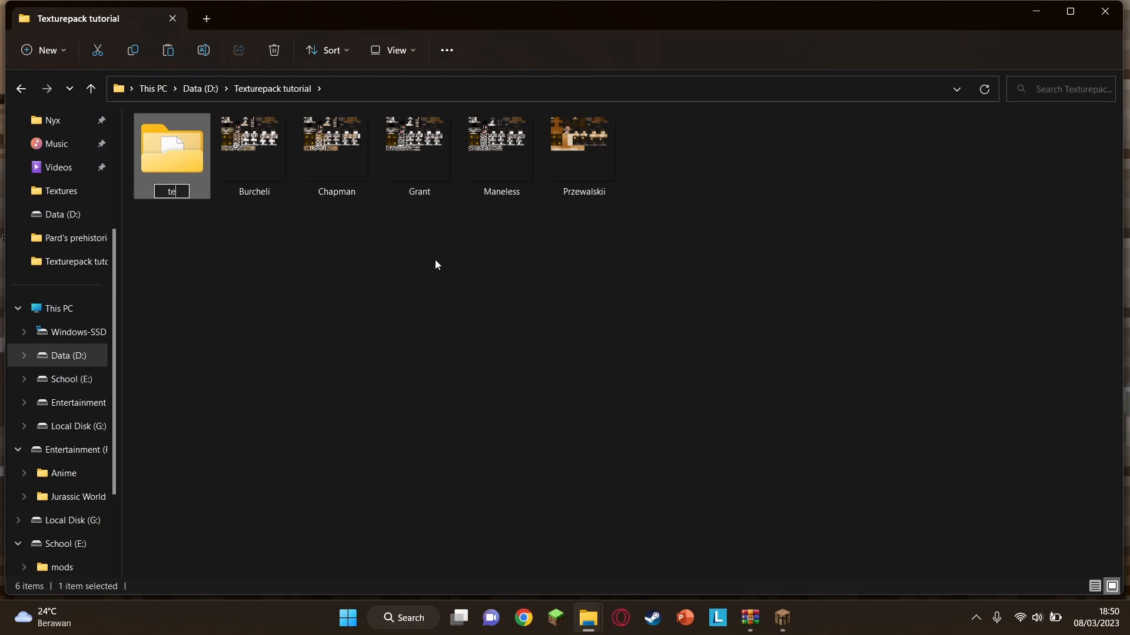
type("xturepacktutorial")
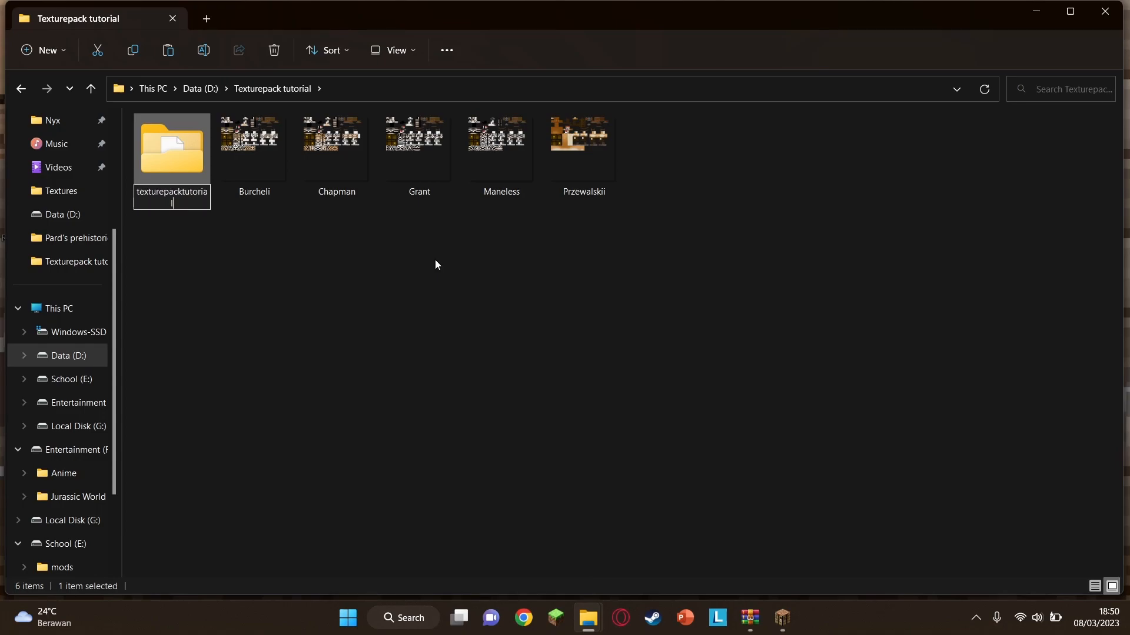
key("Return")
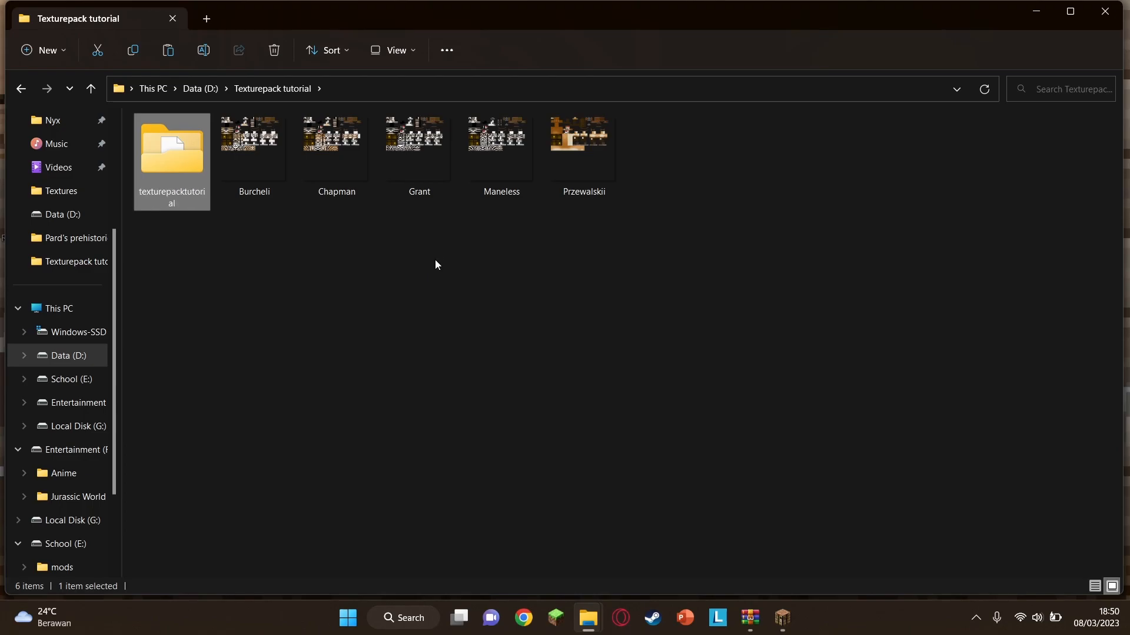
Move the texturepacktutorial folder into the resourcepacks folder of .minecraft
key("ctrl+x")
scroll(40, 329, "up", 3)
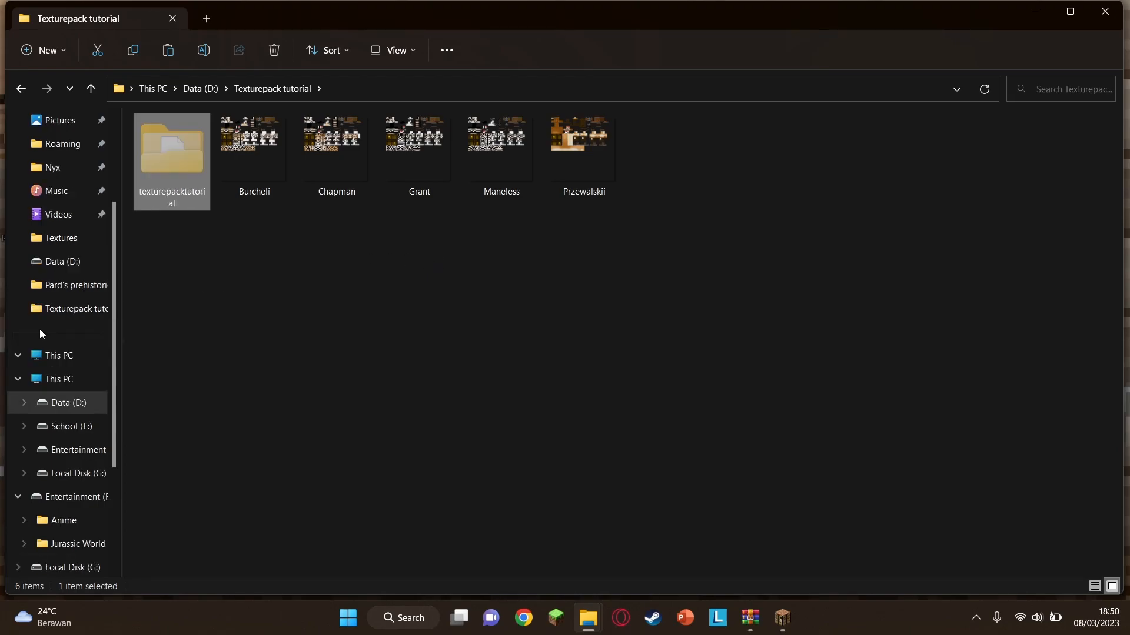
left_click(60, 263)
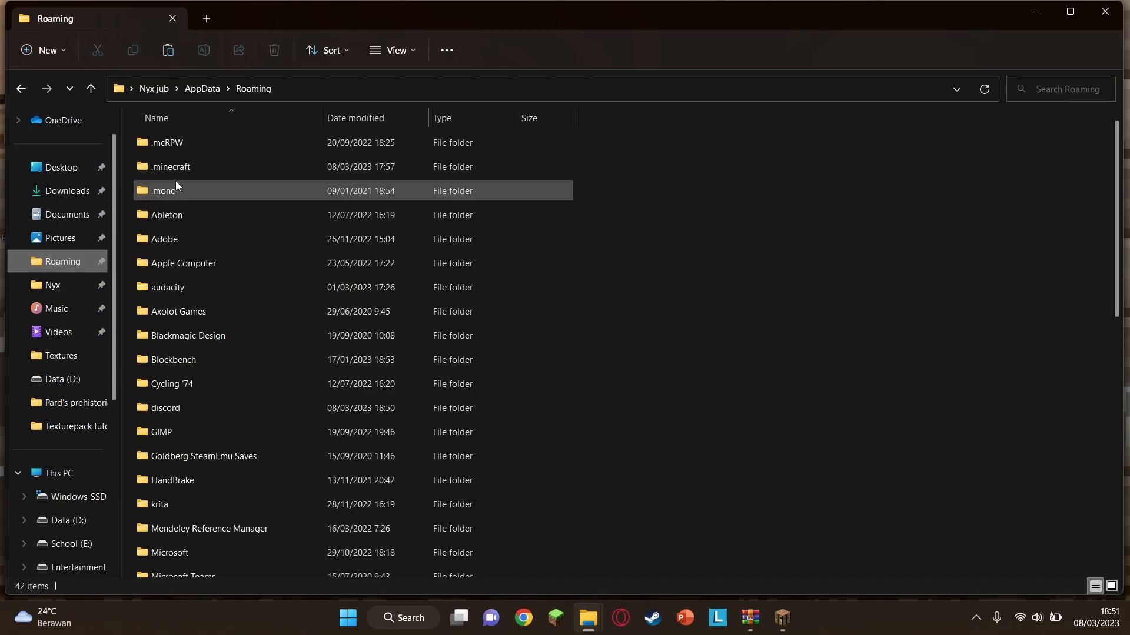
double_click(173, 164)
scroll(180, 471, "down", 5)
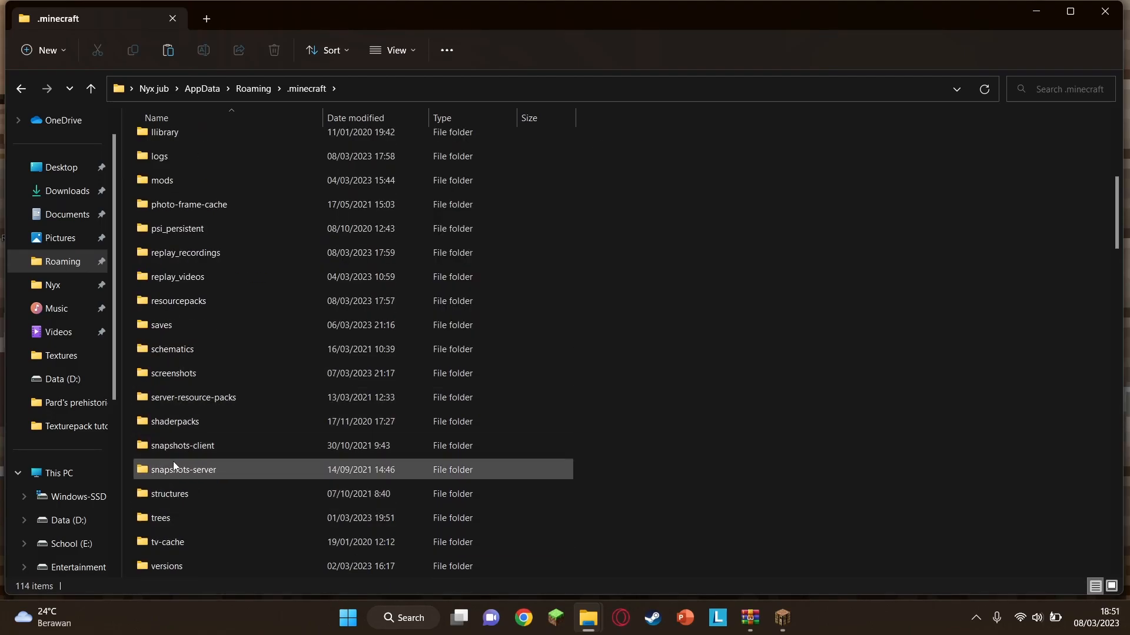
double_click(182, 301)
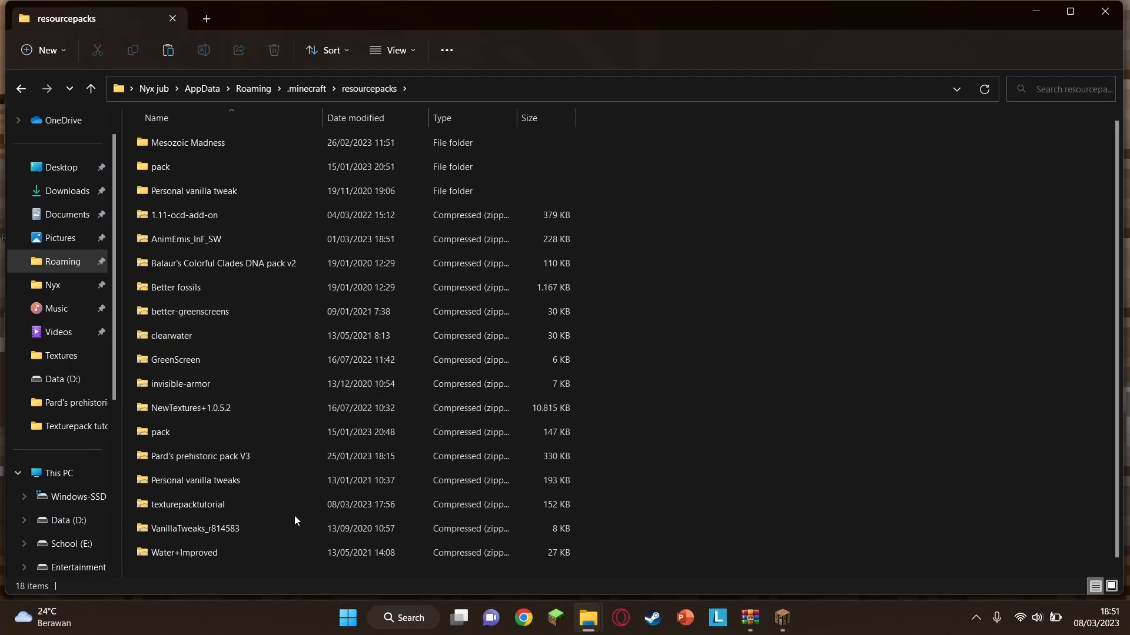
key("ctrl+v")
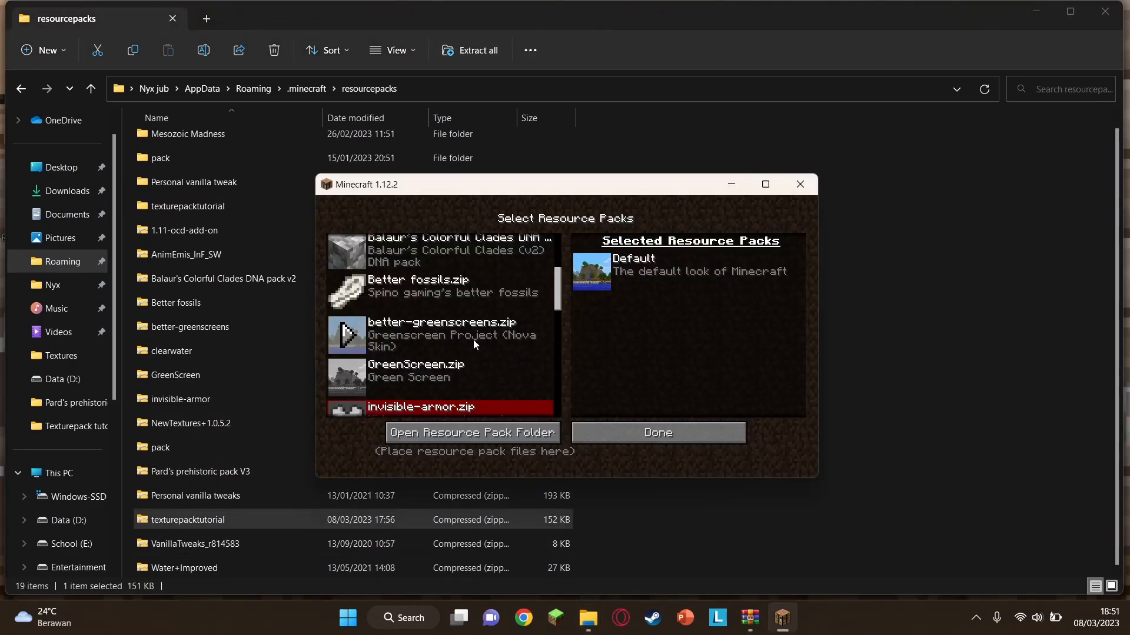
Activate the unzipped texturepacktutorial resource pack in Minecraft
scroll(474, 343, "down", 16)
scroll(491, 375, "down", 3)
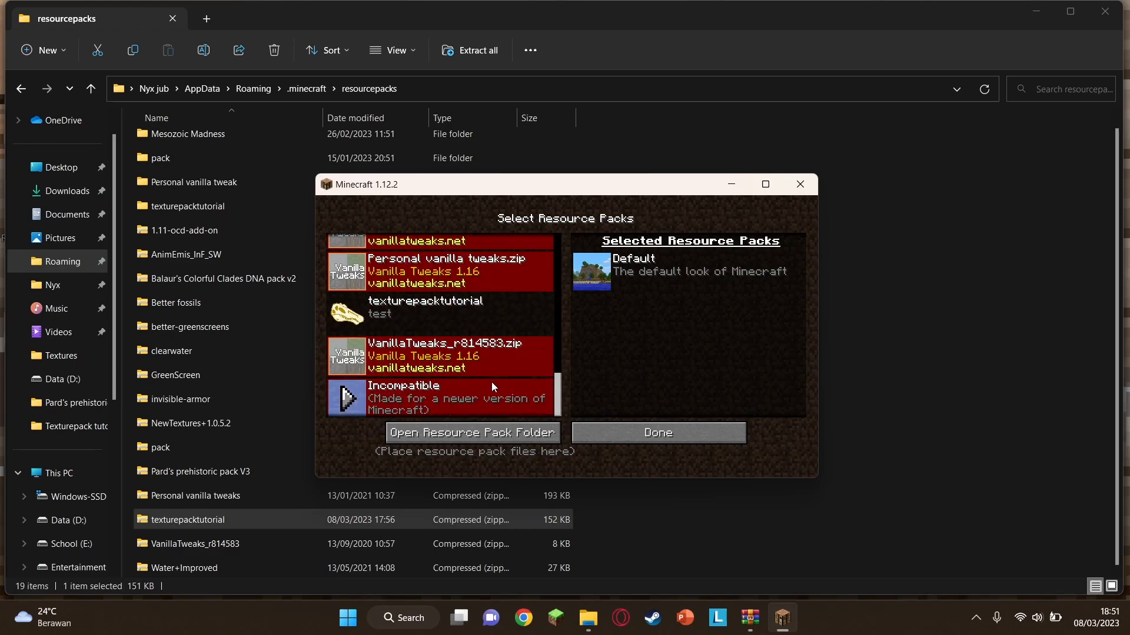
left_click(498, 362)
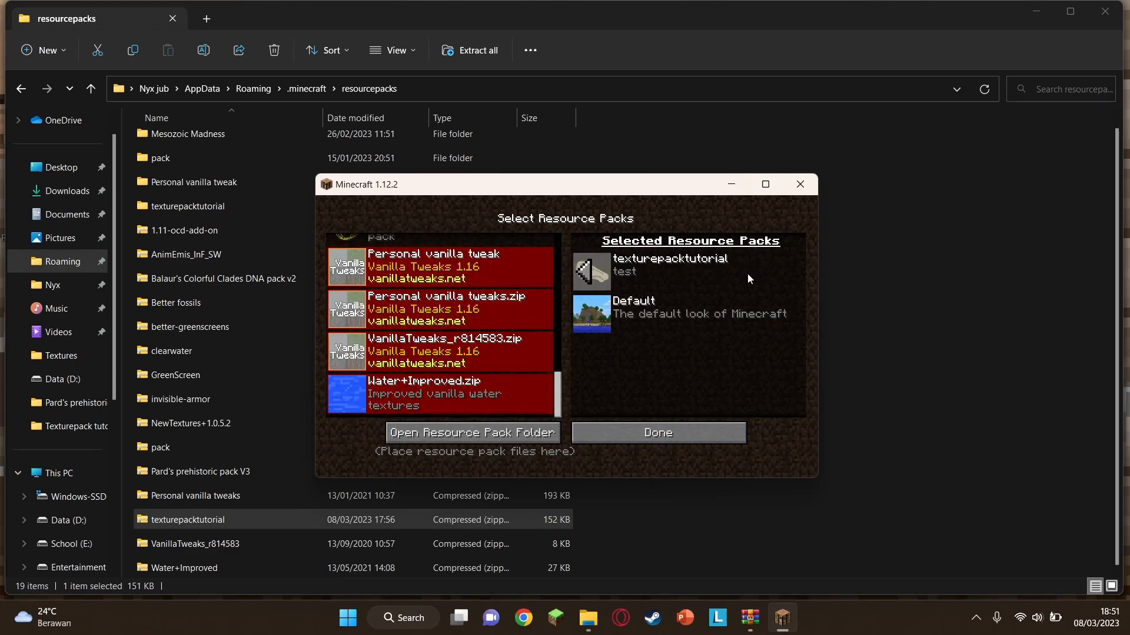
Hold the swords in the first three hotbar slots in turn to check their new textures in game
scroll(448, 358, "up", 6)
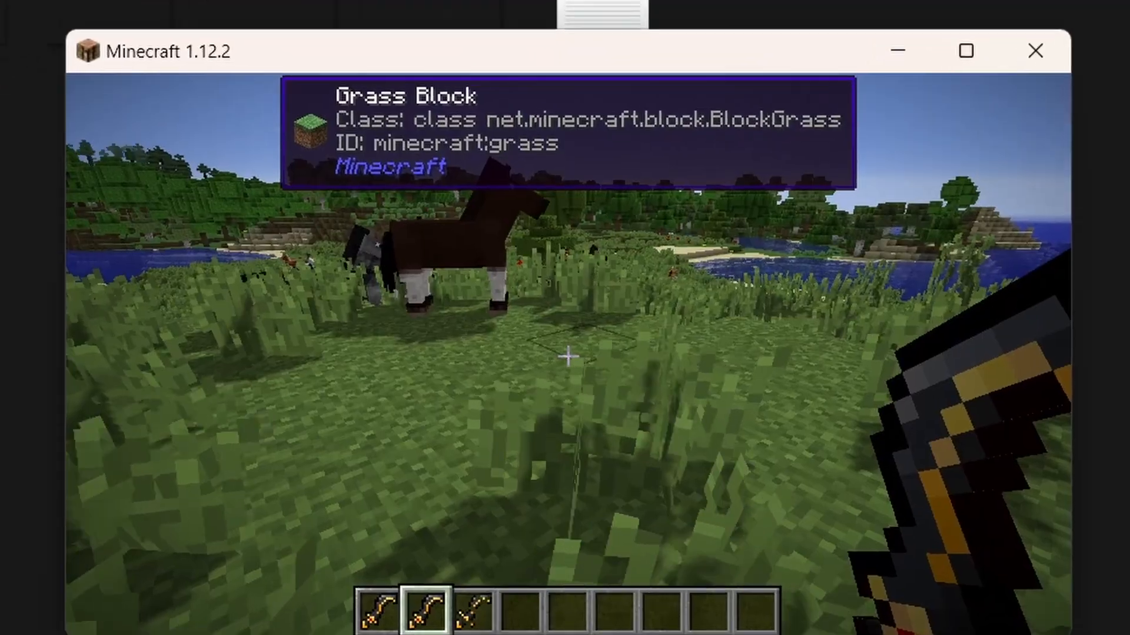
key("1")
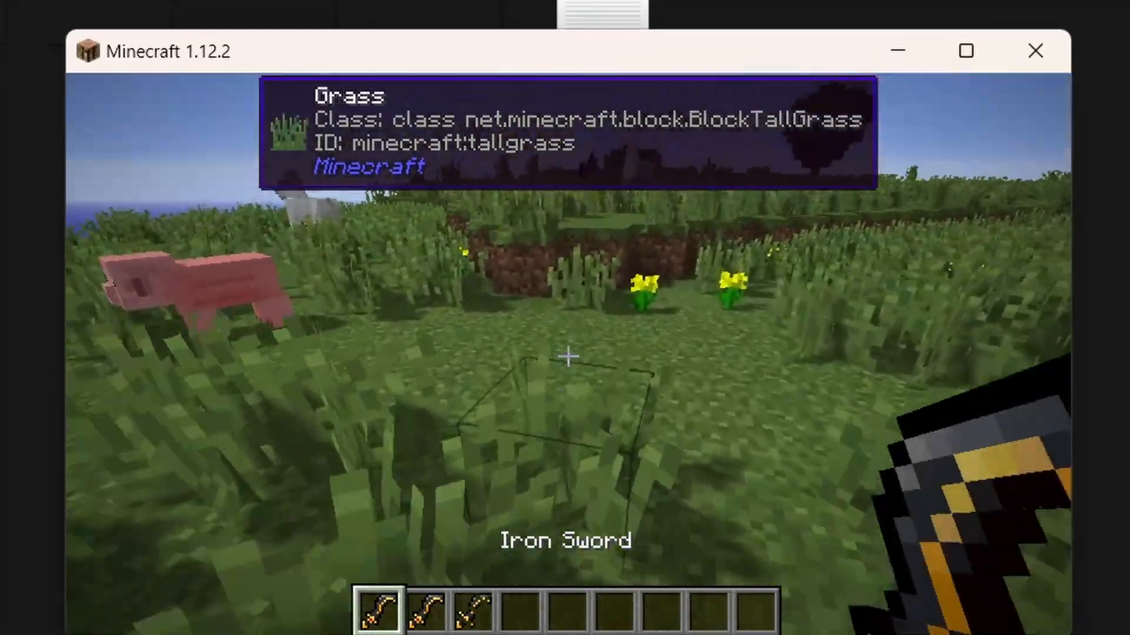
key("2")
key("3")
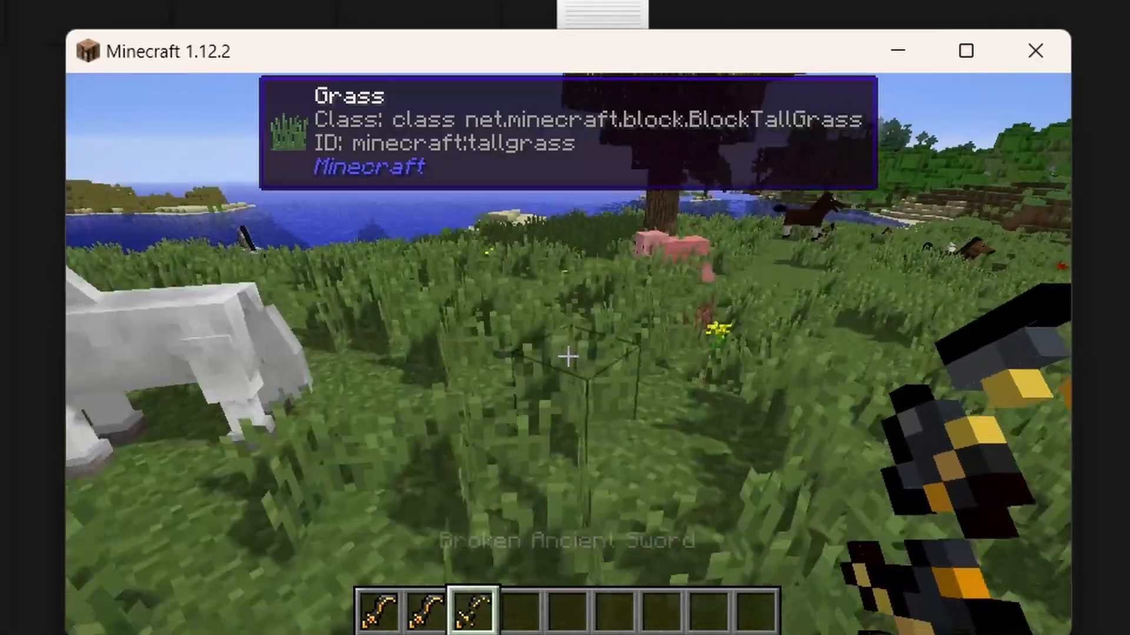
Place the Archeology Workbench and load it with the Broken Ancient Sword and the repair material stack to restore the sword
key("e")
key("e")
key("4")
right_click(567, 356)
right_click(568, 356)
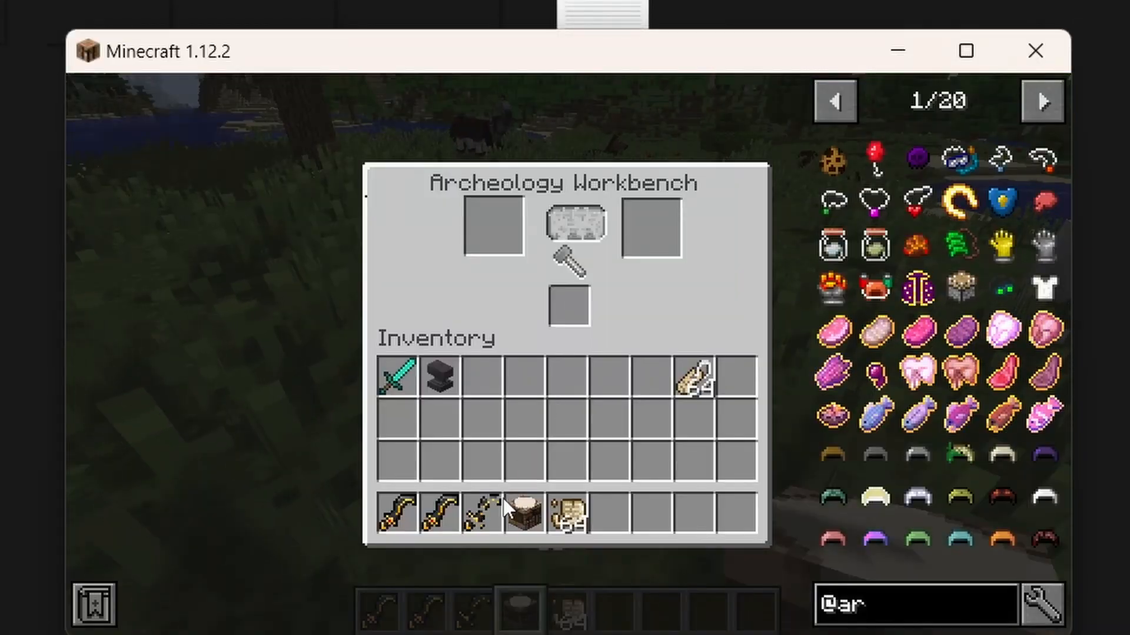
left_click(481, 513, "shift")
left_click(567, 513, "shift")
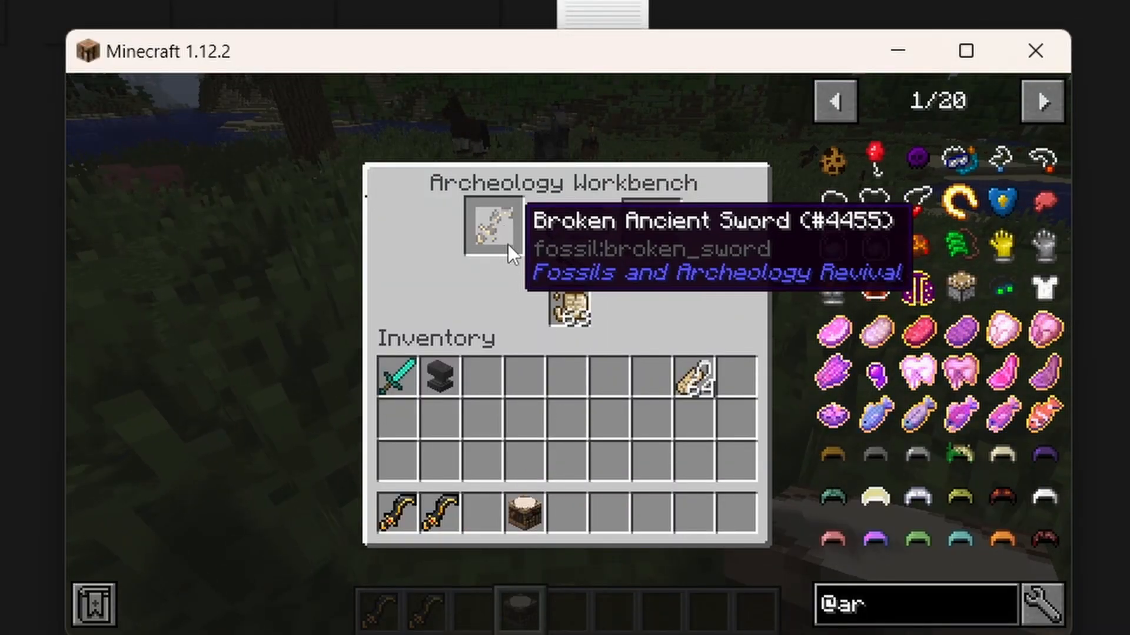
key("e")
key("6")
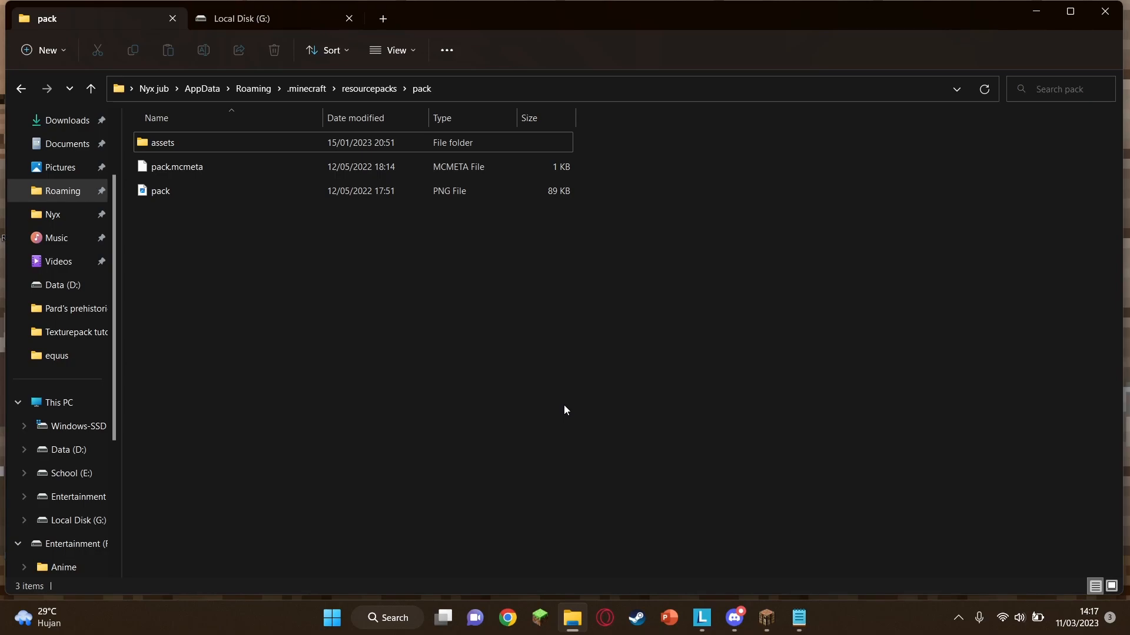
Open the assets/minecraft/mcpatcher folder of the resource pack named pack in File Explorer and examine its cit and mob subfolders
left_click(286, 150)
left_click(565, 323)
double_click(484, 143)
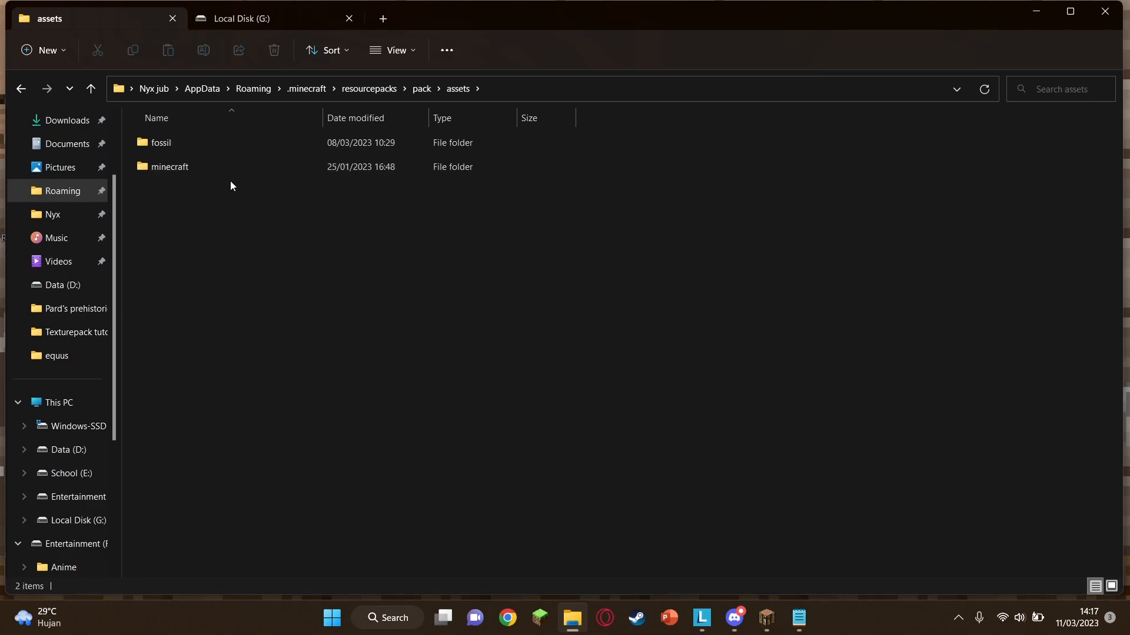
mouse_move(213, 167)
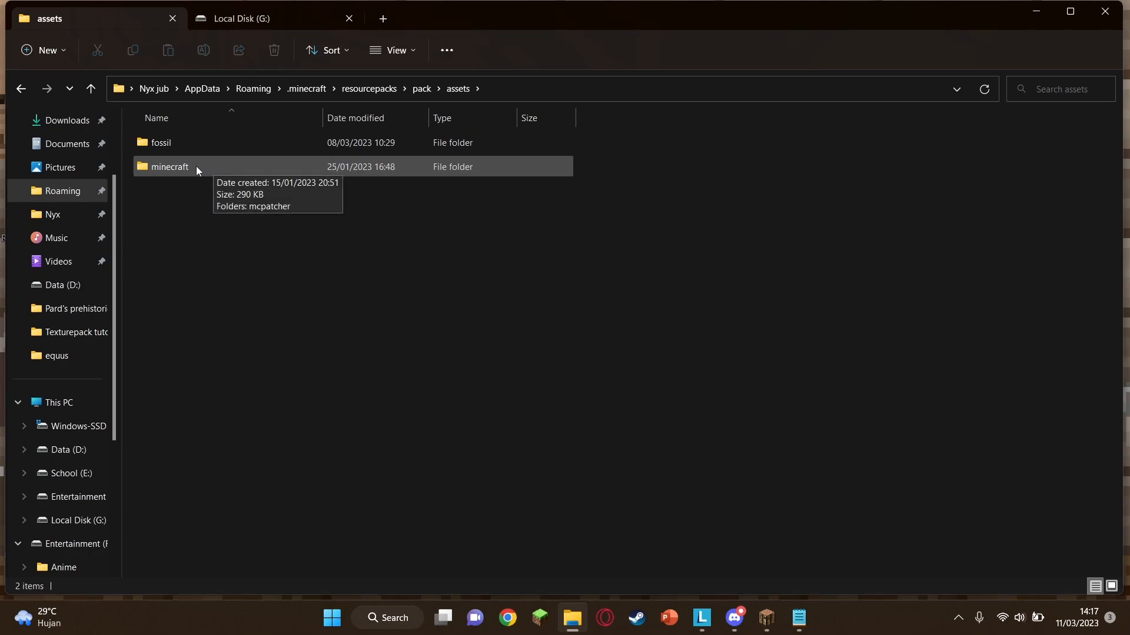
double_click(170, 167)
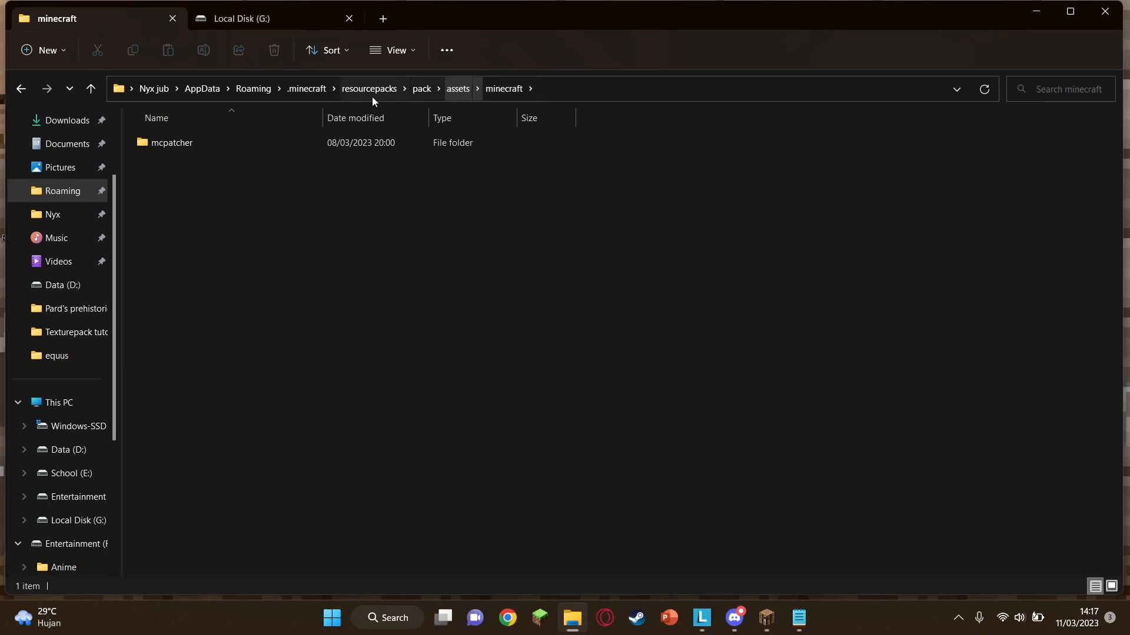
double_click(316, 142)
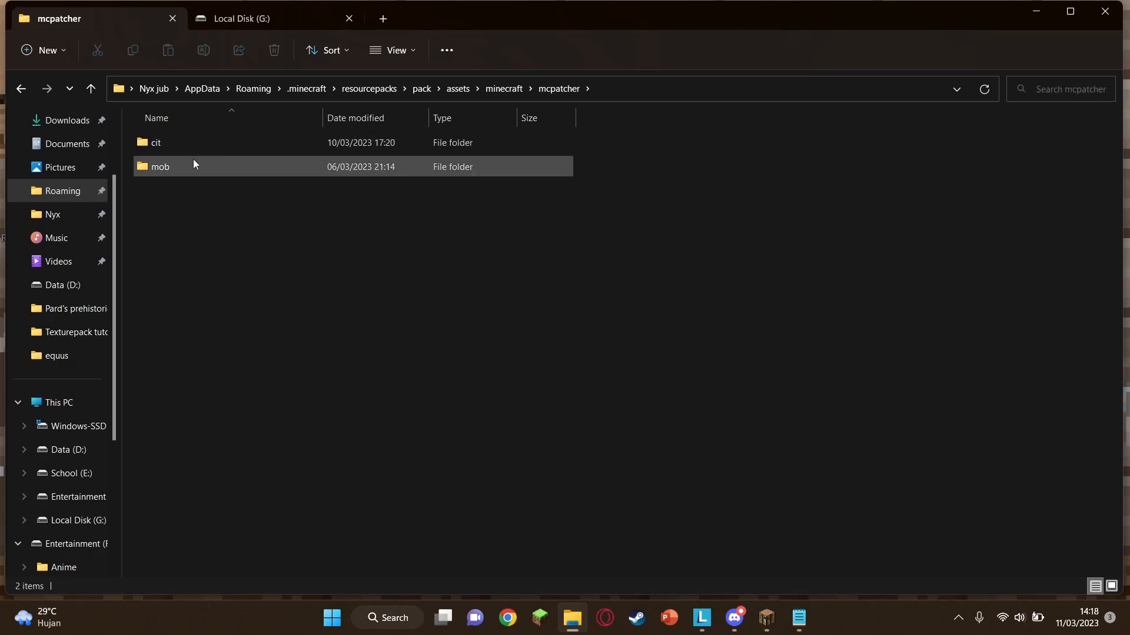
left_click(154, 148)
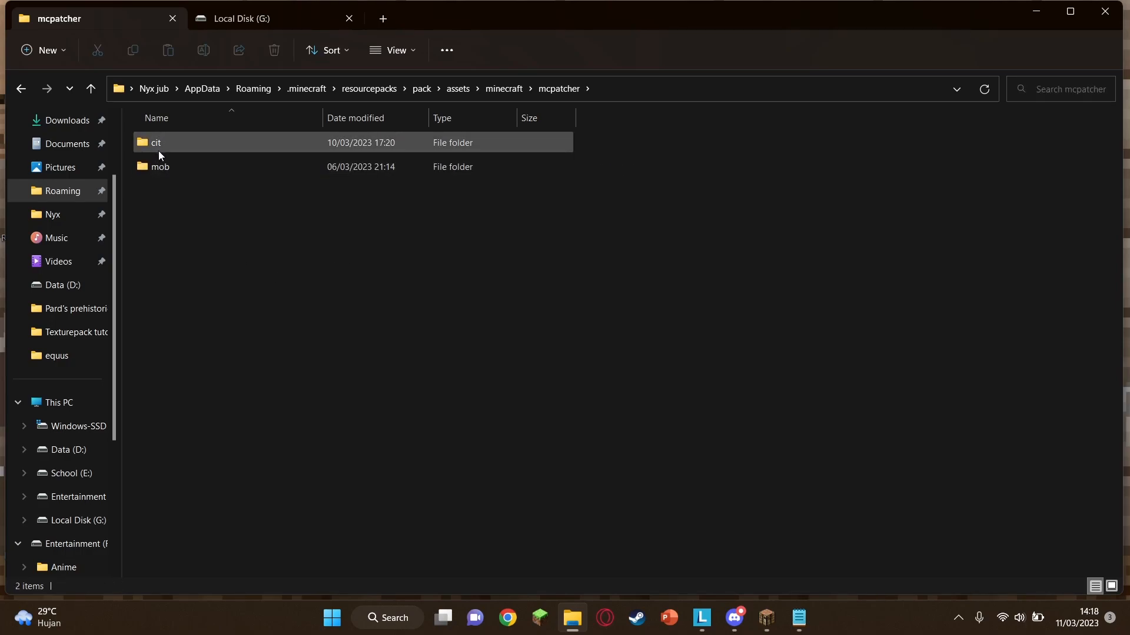
mouse_move(158, 147)
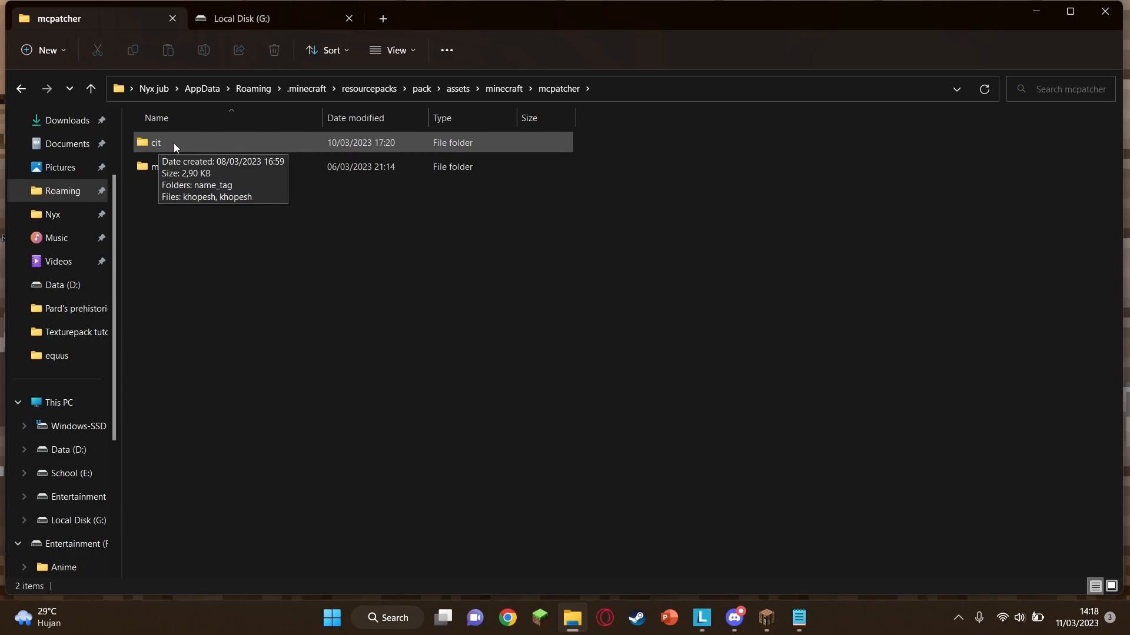
Open the cit folder, look over its contents and view the khopesh PNG texture at a glance before closing it
double_click(310, 146)
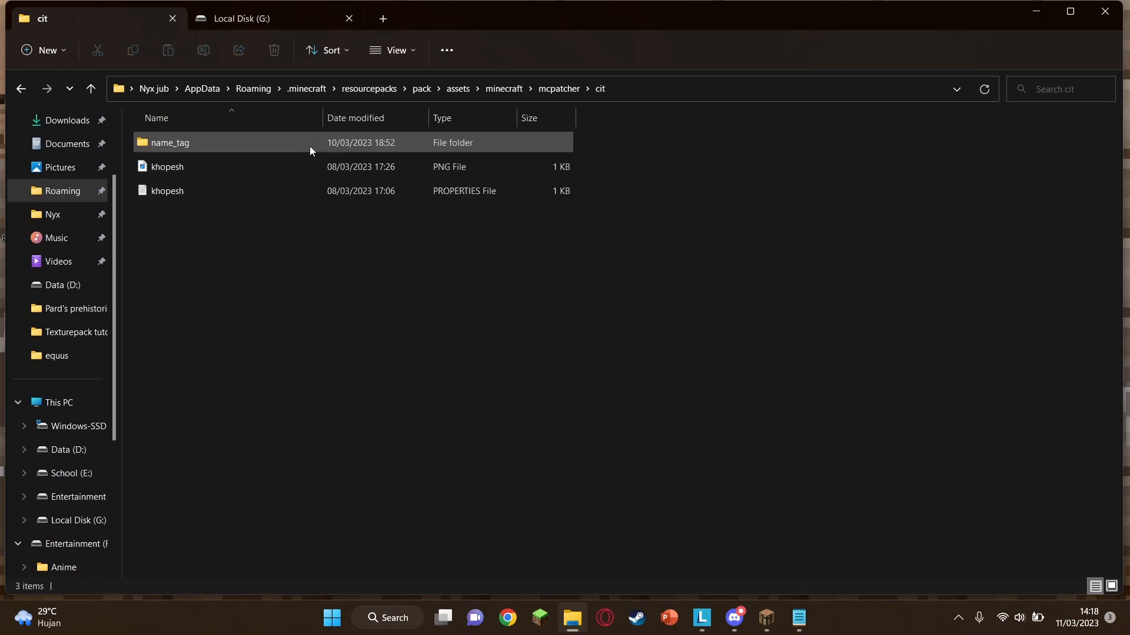
left_click(310, 146)
left_click(279, 240)
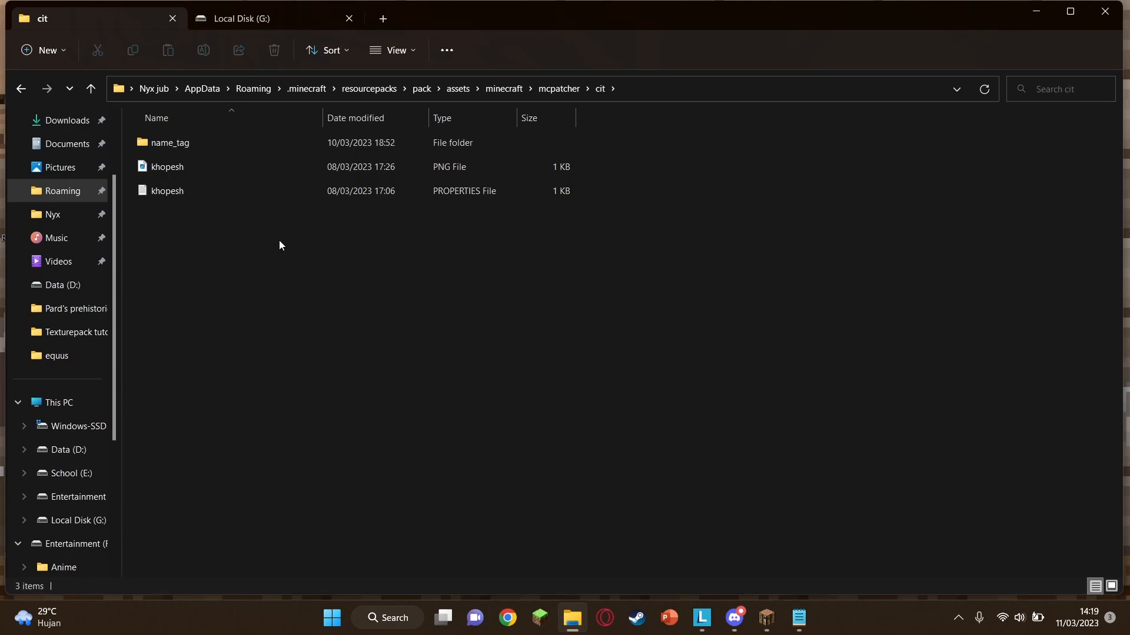
left_click_drag(208, 218, 201, 176)
left_click(228, 257)
double_click(233, 167)
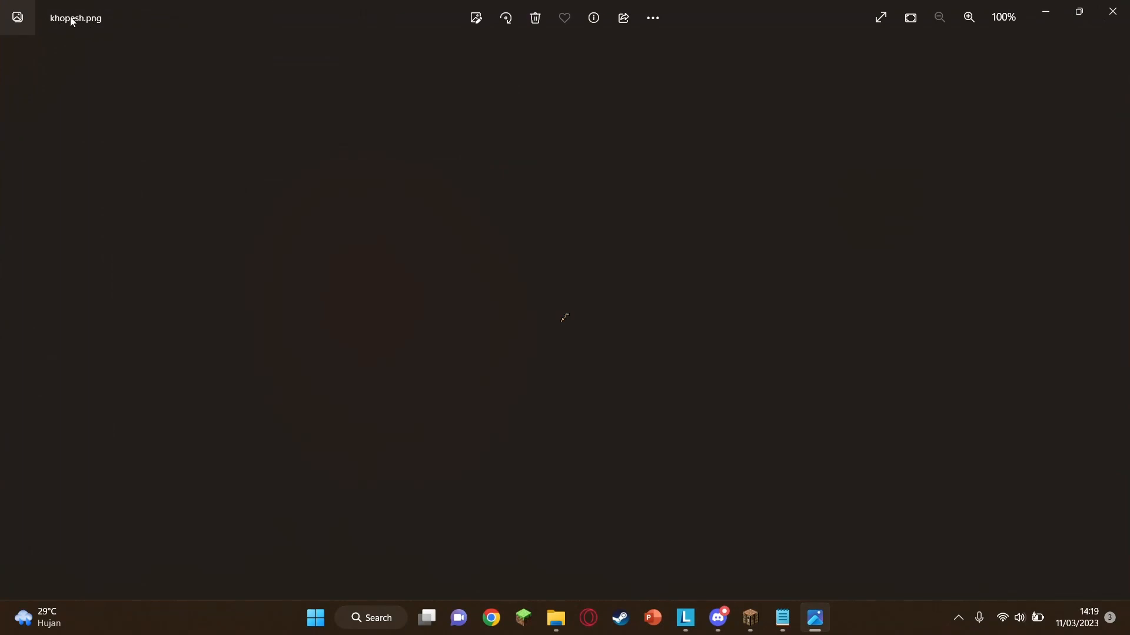
left_click_drag(48, 18, 177, 129)
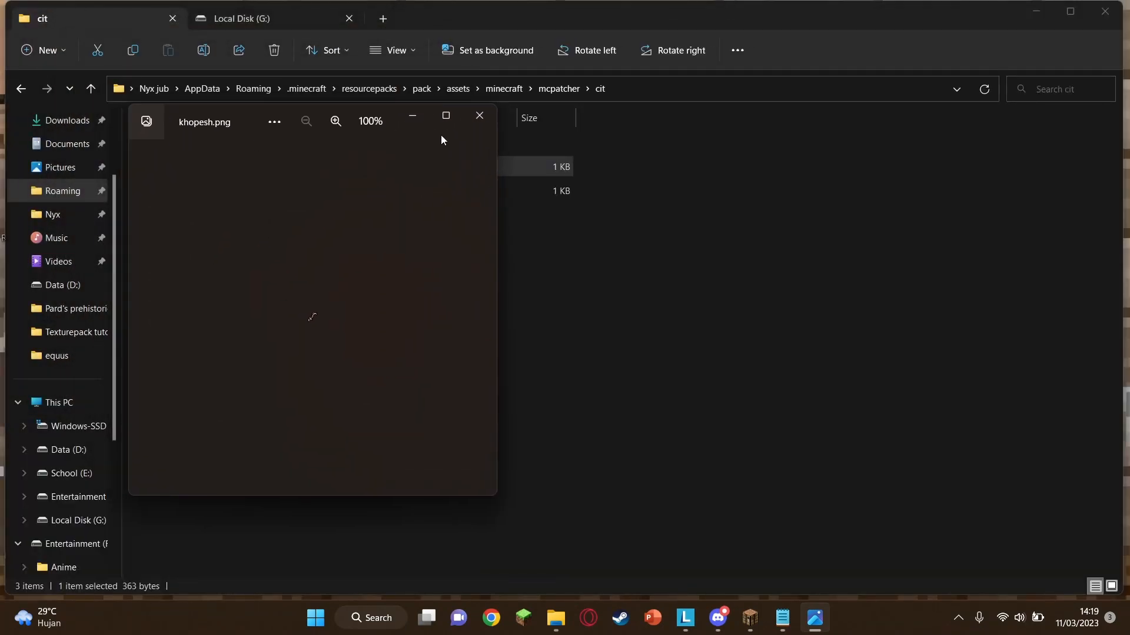
left_click(480, 117)
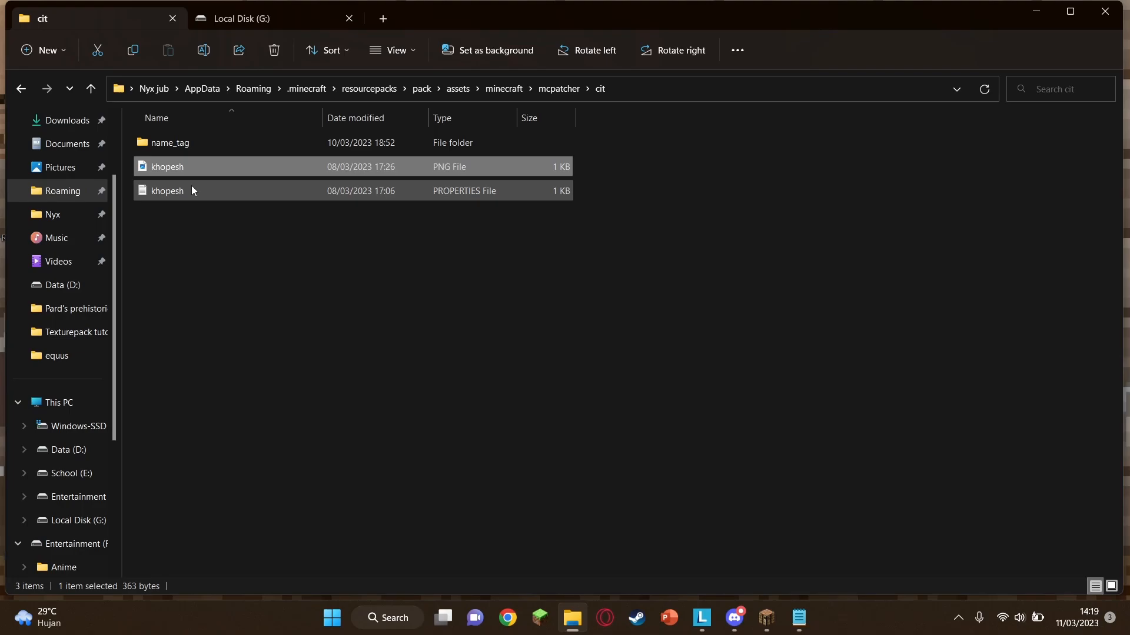
Open the khopesh properties file in Notepad and read the pack-to-cit folder path in the items section of the parameters notes
double_click(464, 192)
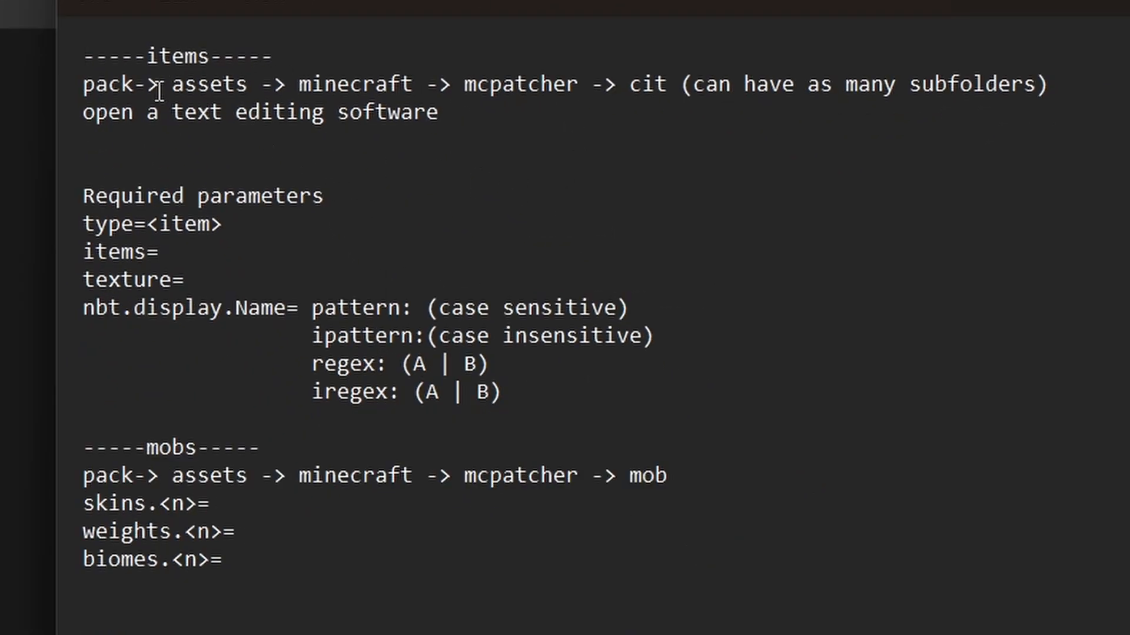
left_click(76, 89)
left_click(136, 86)
left_click_drag(171, 86, 233, 86)
left_click_drag(303, 86, 1075, 81)
left_click(677, 93)
left_click(1083, 82)
Open a new Notepad window and enter the placeholder text asgdghasghkasda
left_click(386, 615)
type("n")
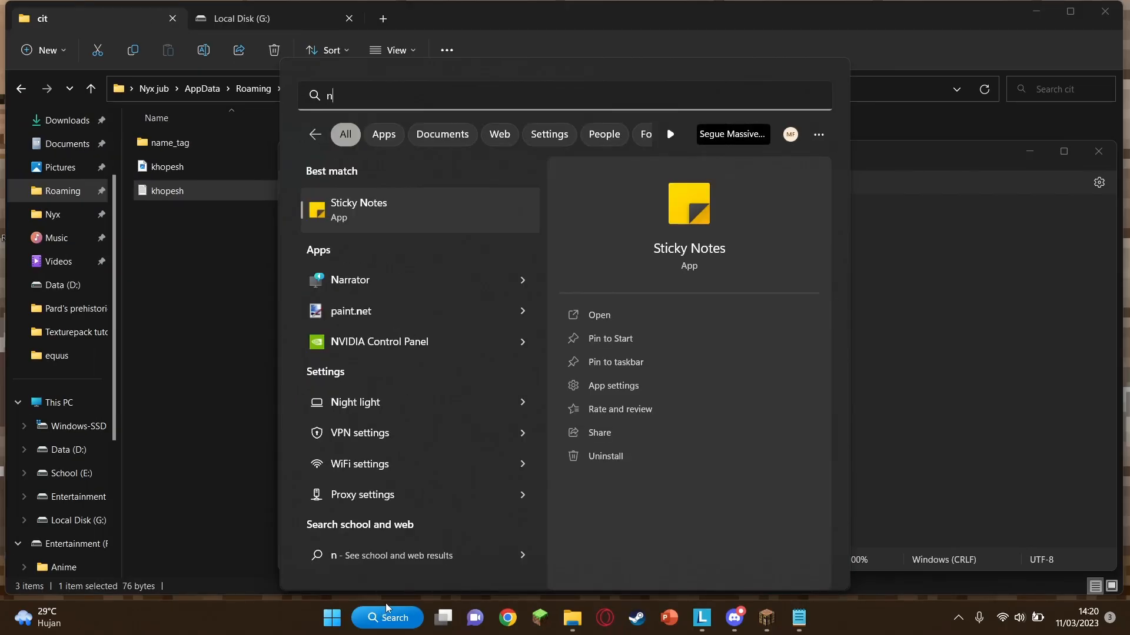
key("BackSpace")
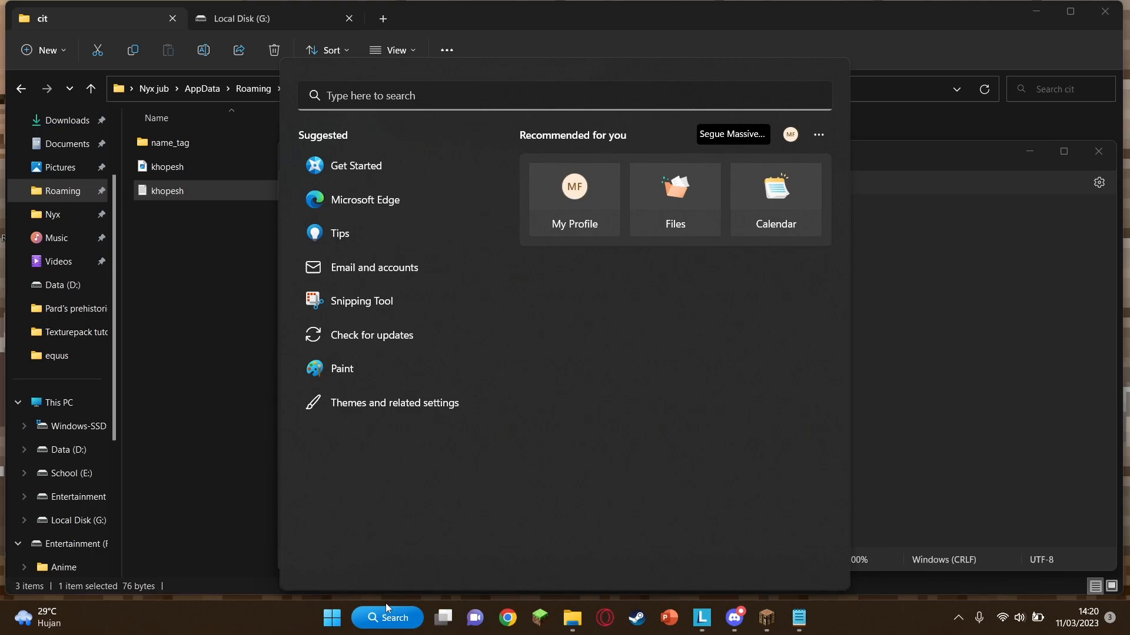
type("notepad")
key("Return")
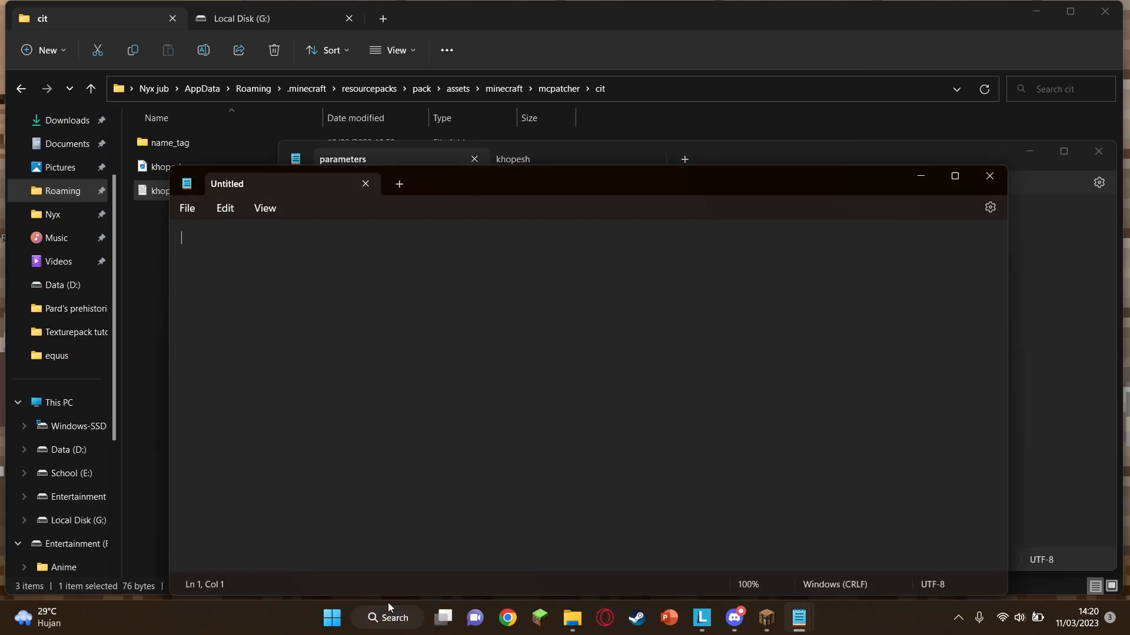
key("alt+Tab")
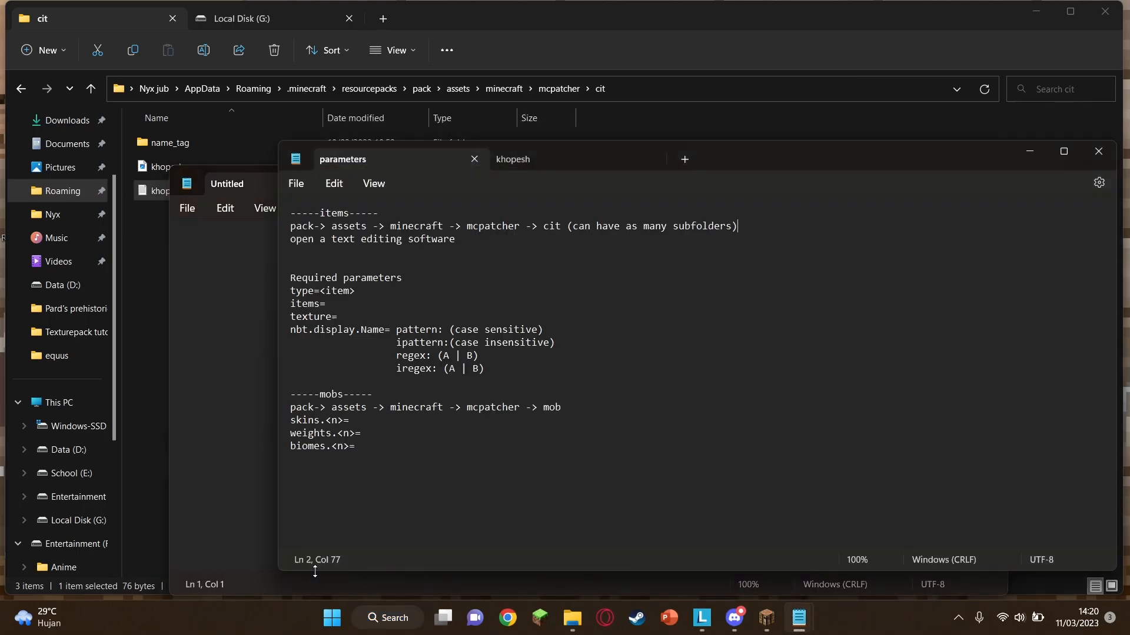
key("alt+Tab")
type("asgdghasghkasda")
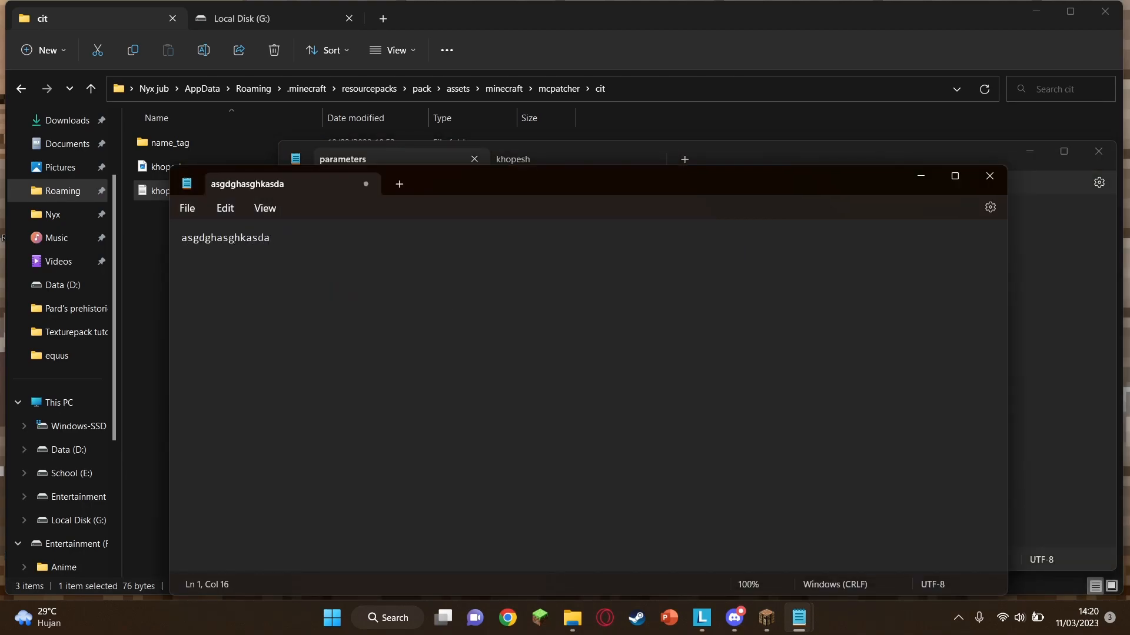
Save the placeholder document as texture.properties in the cit/name_tag folder with the file type All files, and close it
key("ctrl+s")
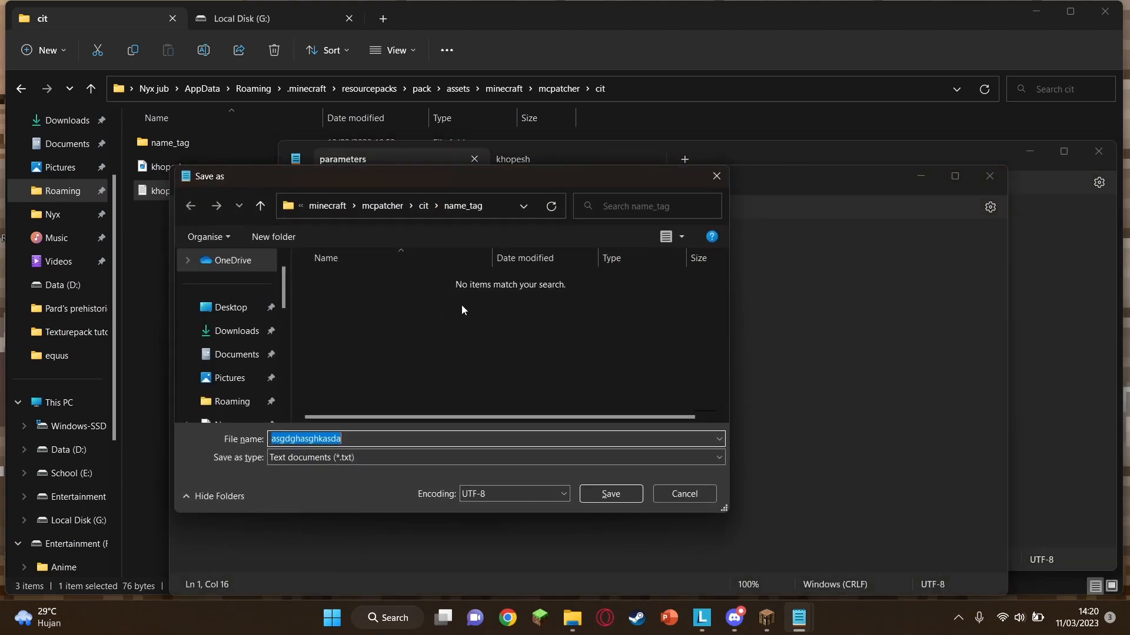
left_click(349, 465)
left_click(324, 481)
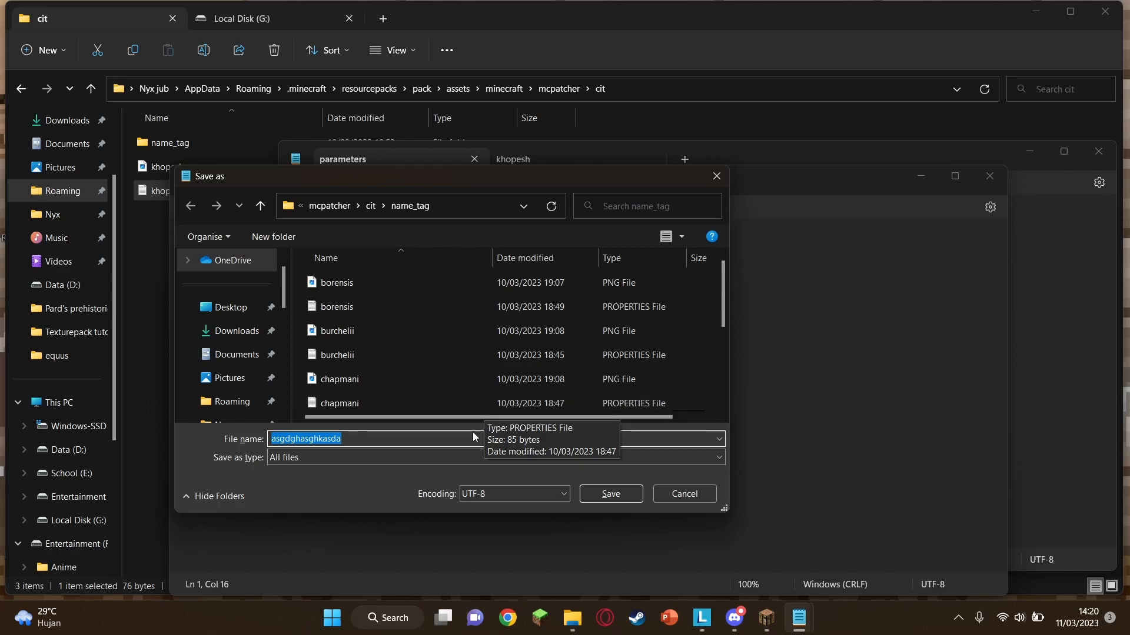
type("te")
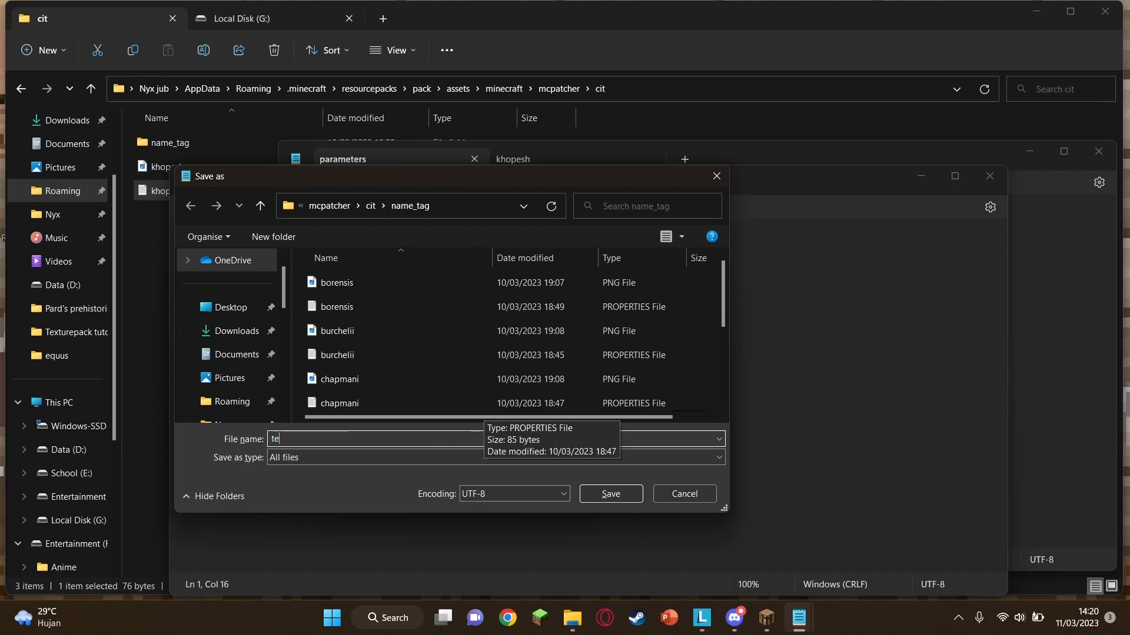
type("xture")
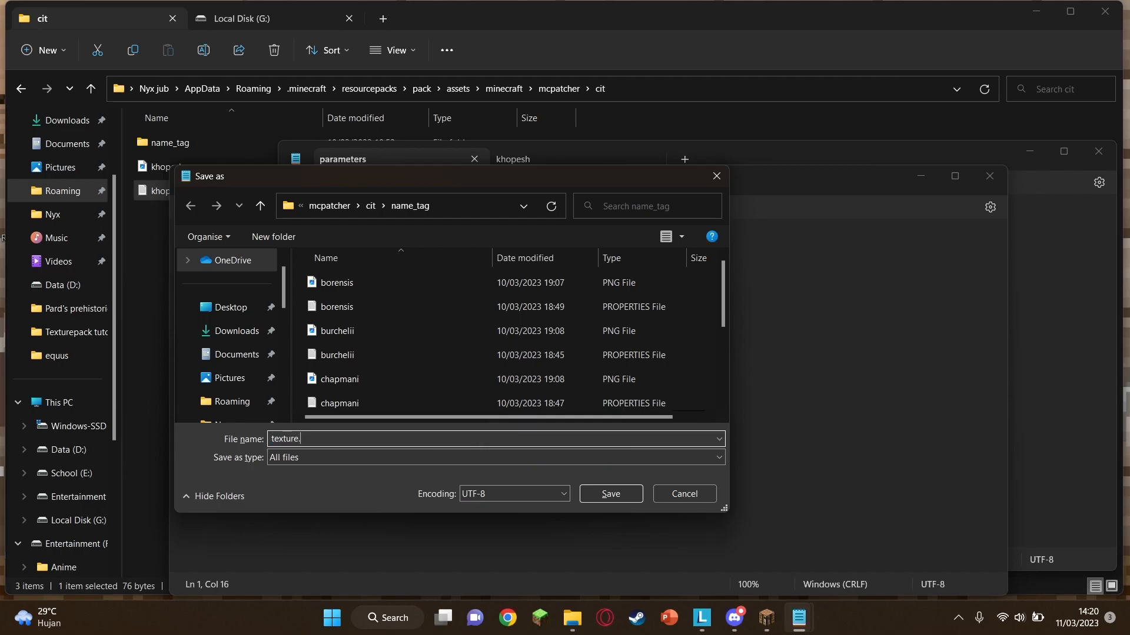
type(".properties")
left_click(610, 494)
left_click(989, 176)
Open the name_tag folder in File Explorer and show its files in Details view
left_click(242, 204)
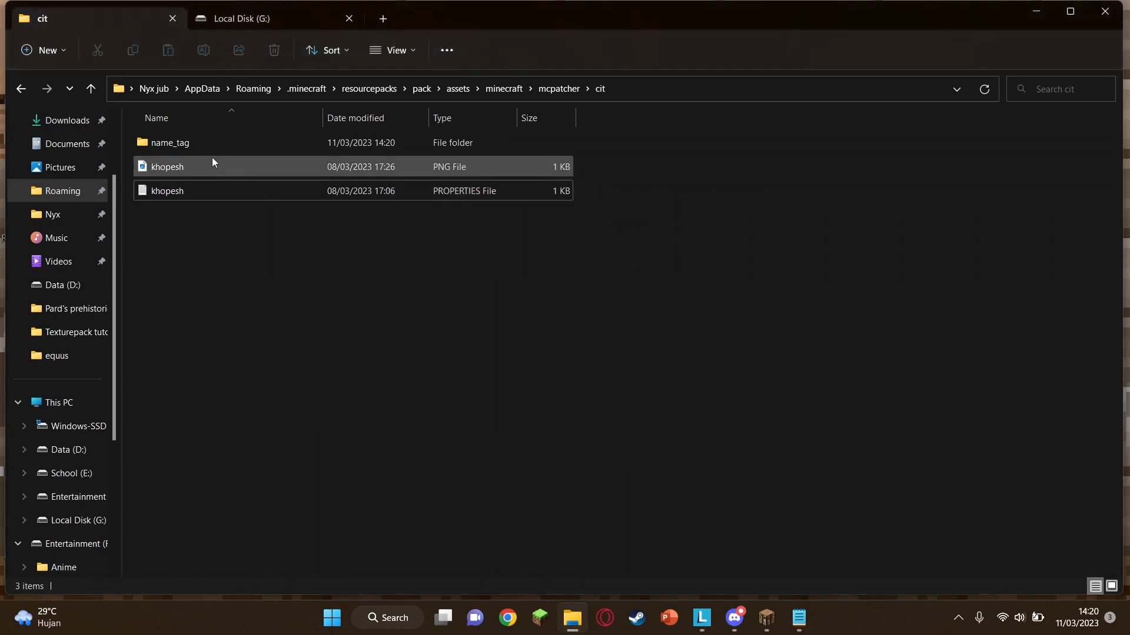
double_click(209, 148)
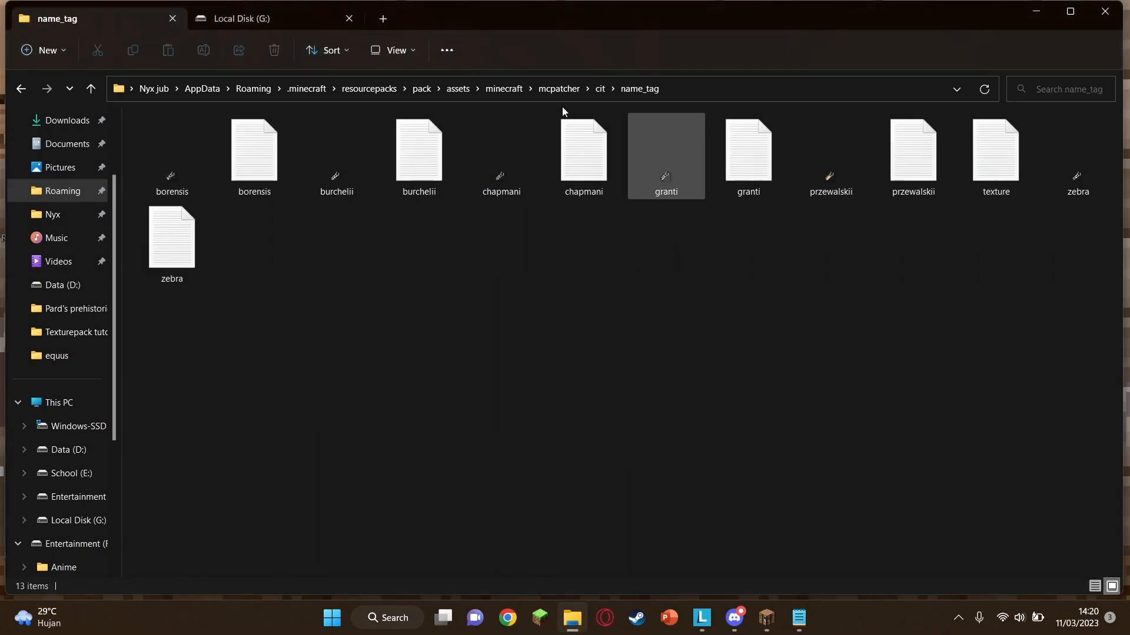
left_click(396, 50)
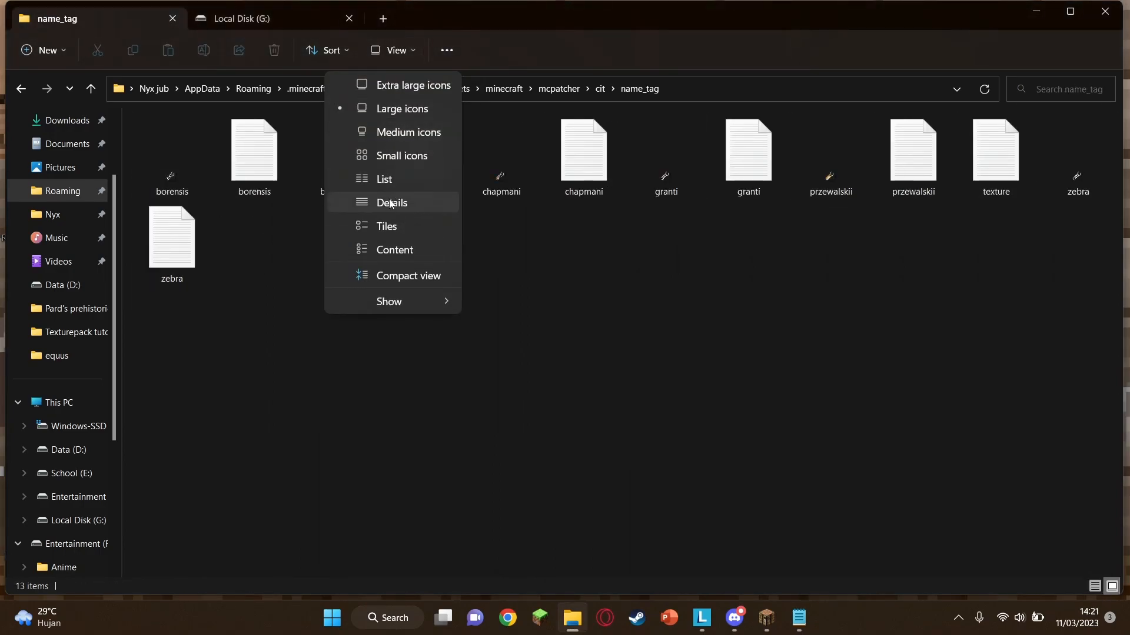
left_click(390, 203)
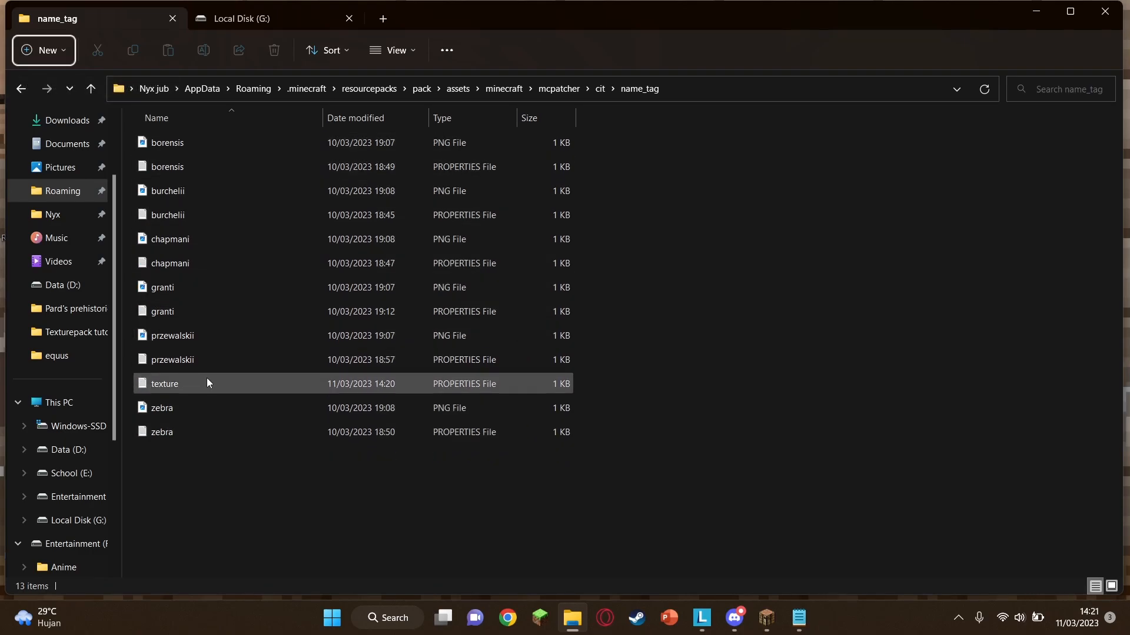
Delete the texture PROPERTIES file from the name_tag folder
left_click(444, 386)
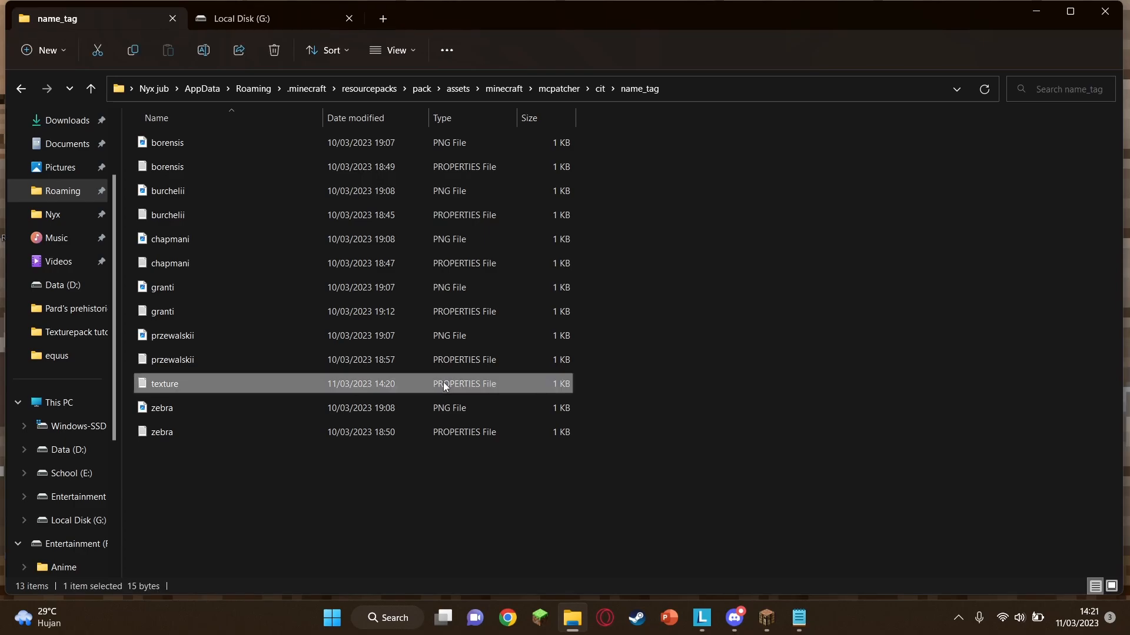
key("Delete")
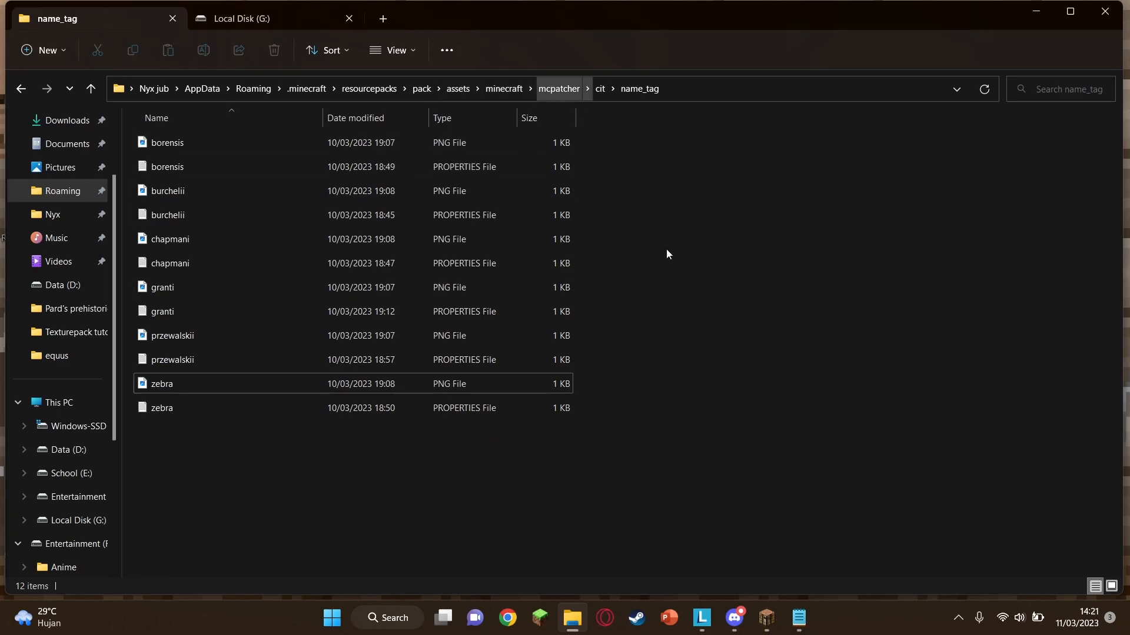
Switch to Notepad and examine the required item parameters type, items and texture in the parameters notes
left_click(791, 616)
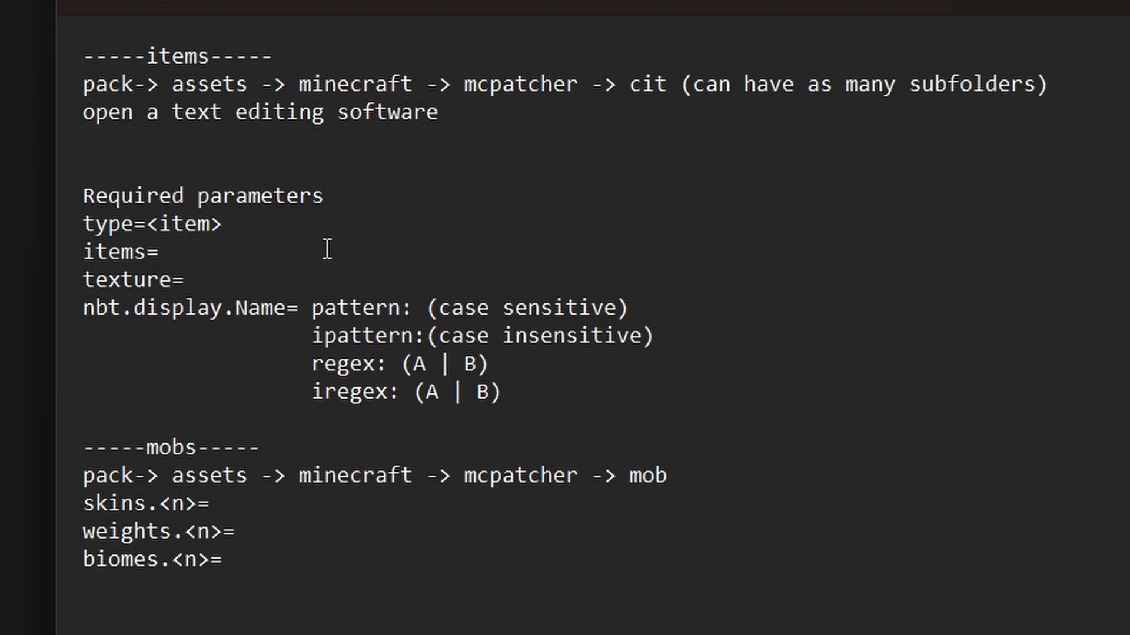
left_click_drag(244, 272, 40, 222)
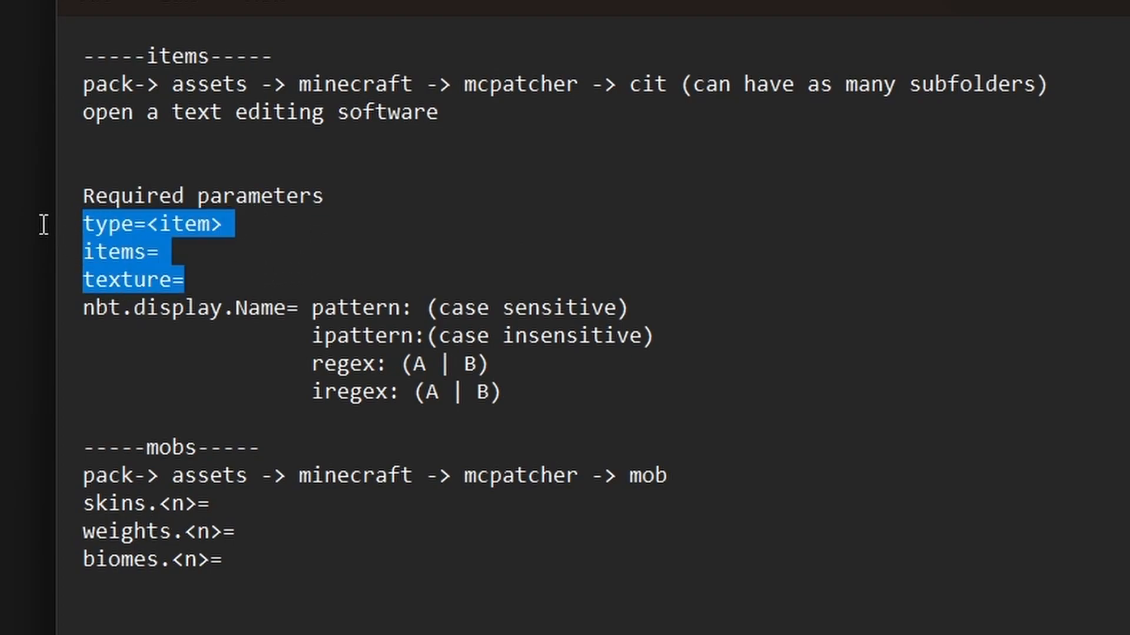
left_click(270, 235)
left_click_drag(221, 227, 51, 262)
left_click(284, 259)
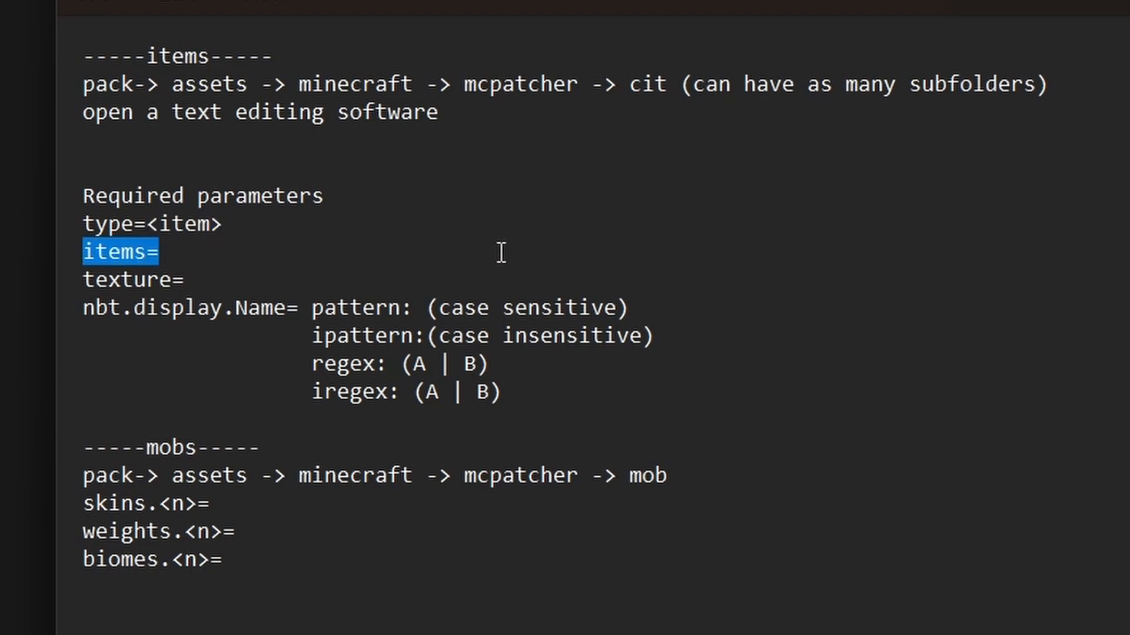
left_click_drag(194, 278, 12, 279)
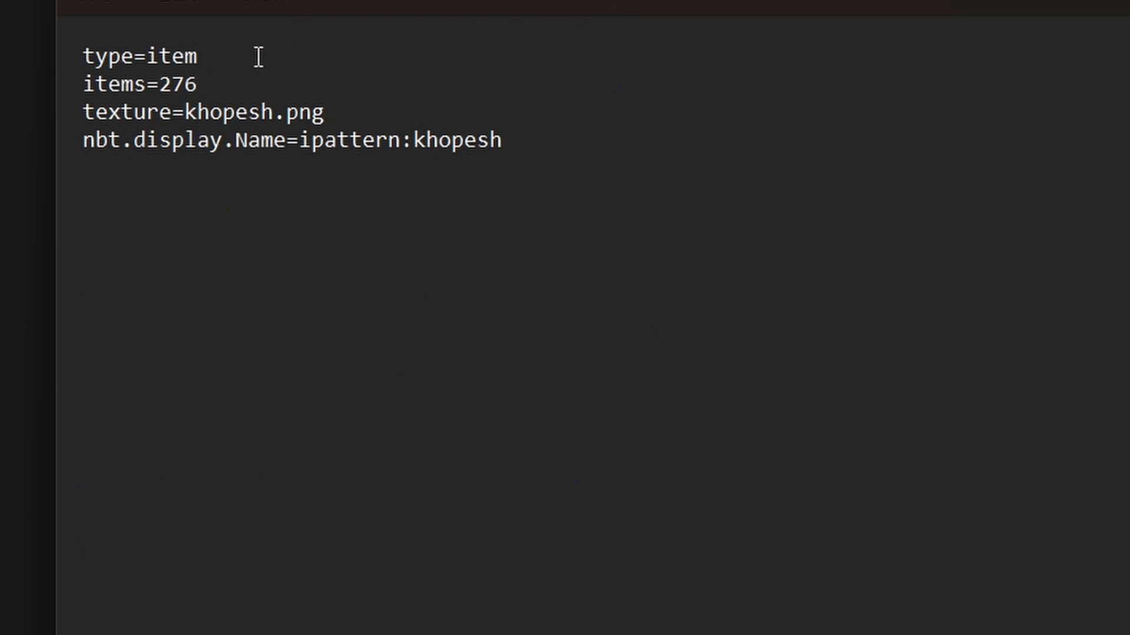
Examine the type and items values in the khopesh properties file
left_click_drag(248, 59, 147, 56)
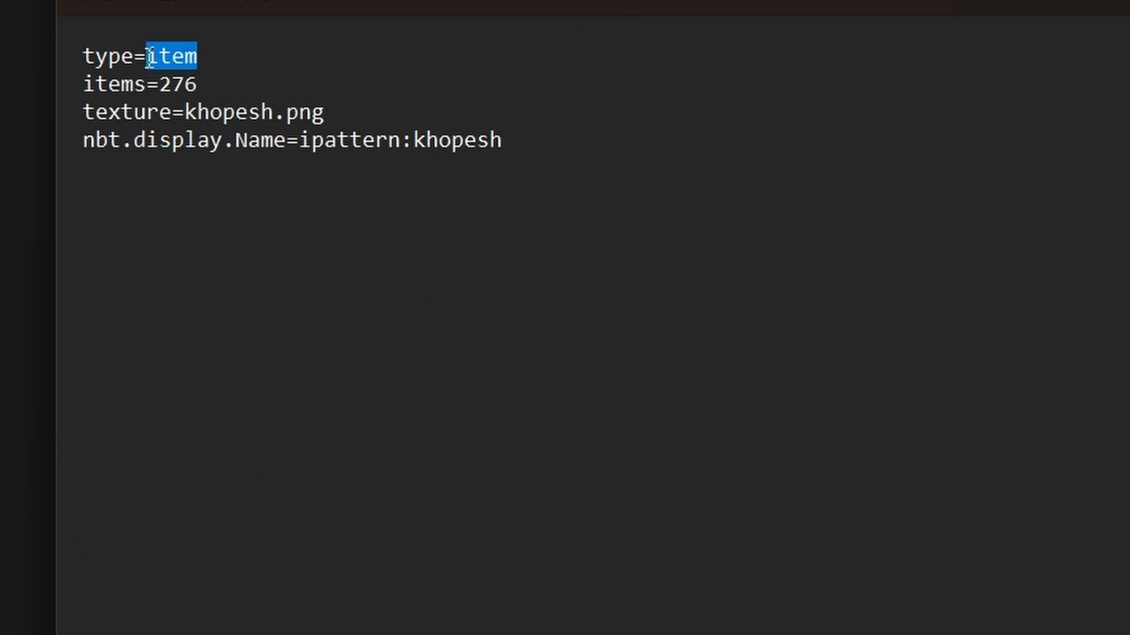
left_click(215, 86)
left_click_drag(215, 86, 159, 87)
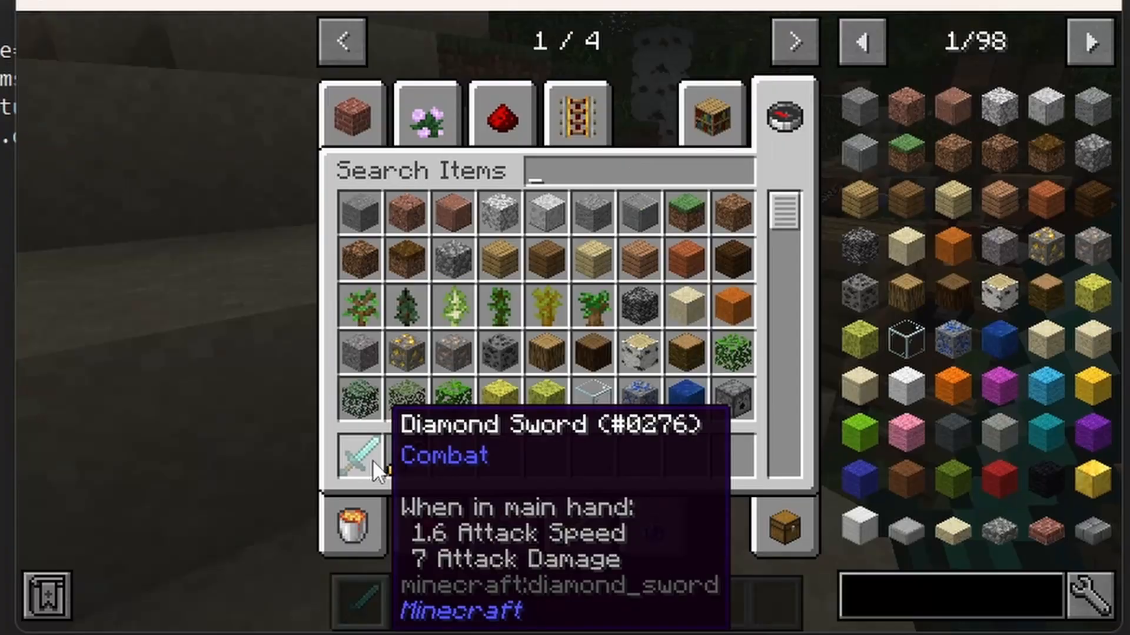
Toggle Minecraft's advanced tooltips off and back on, and open the creative inventory to view item IDs
key("Escape")
key("F3+h")
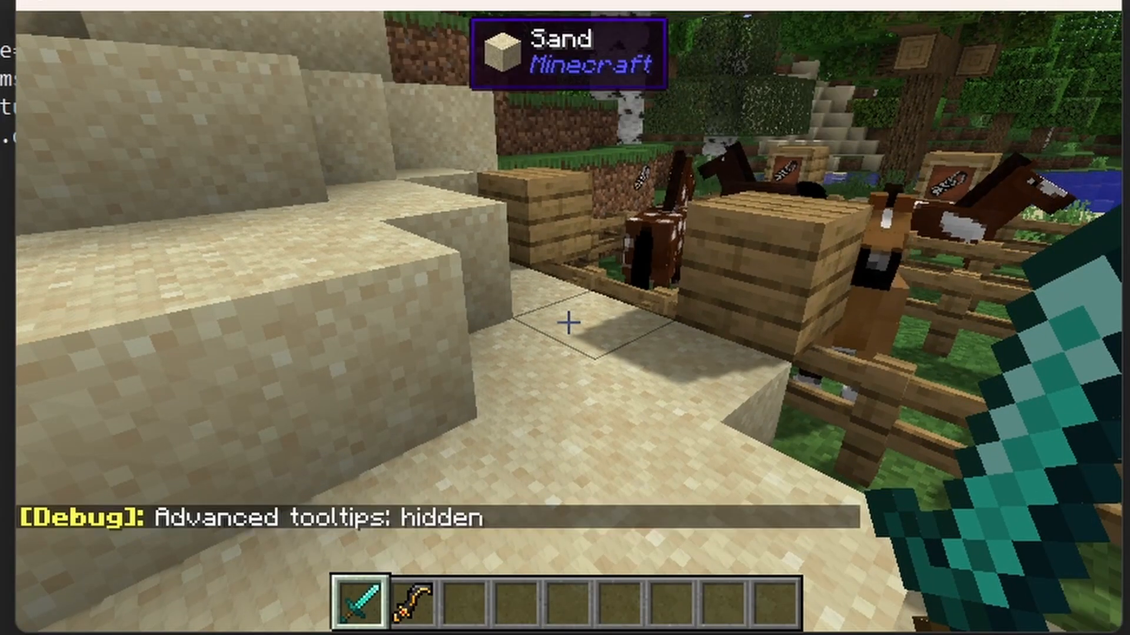
key("F3+h")
key("e")
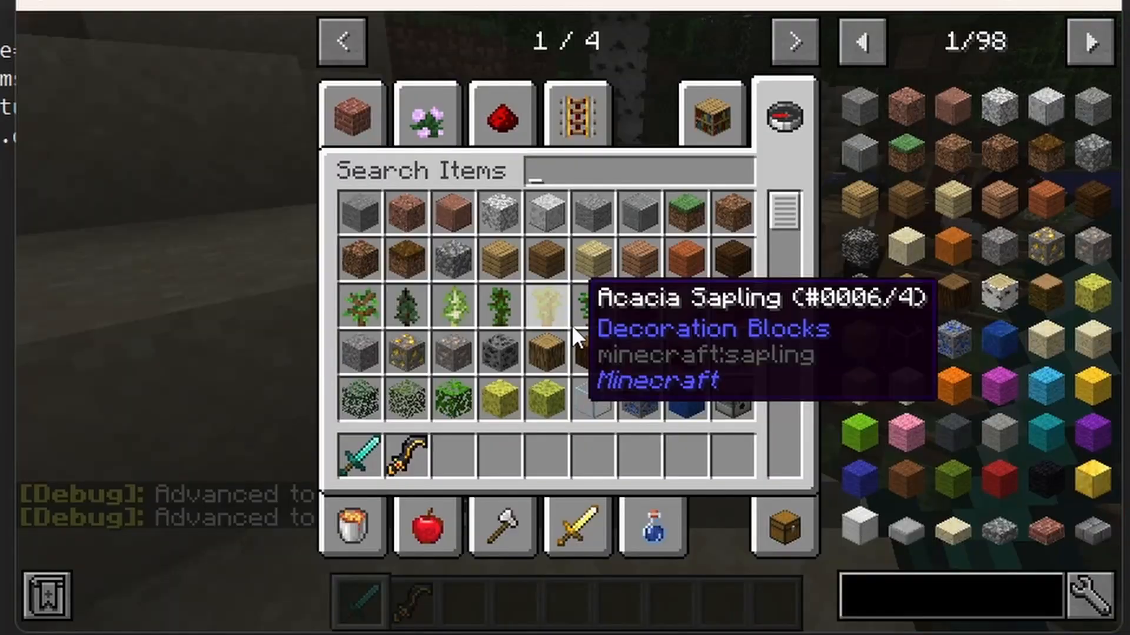
Hide the advanced tooltips and open the creative inventory to view item tooltips without IDs
key("Escape")
key("F3+h")
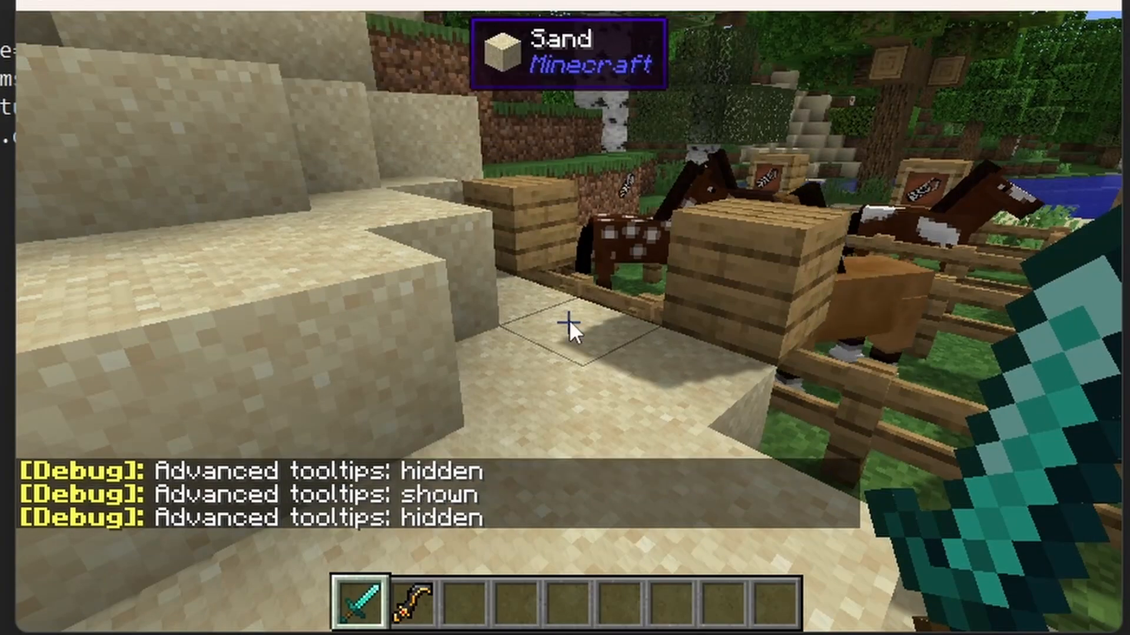
key("e")
key("Escape")
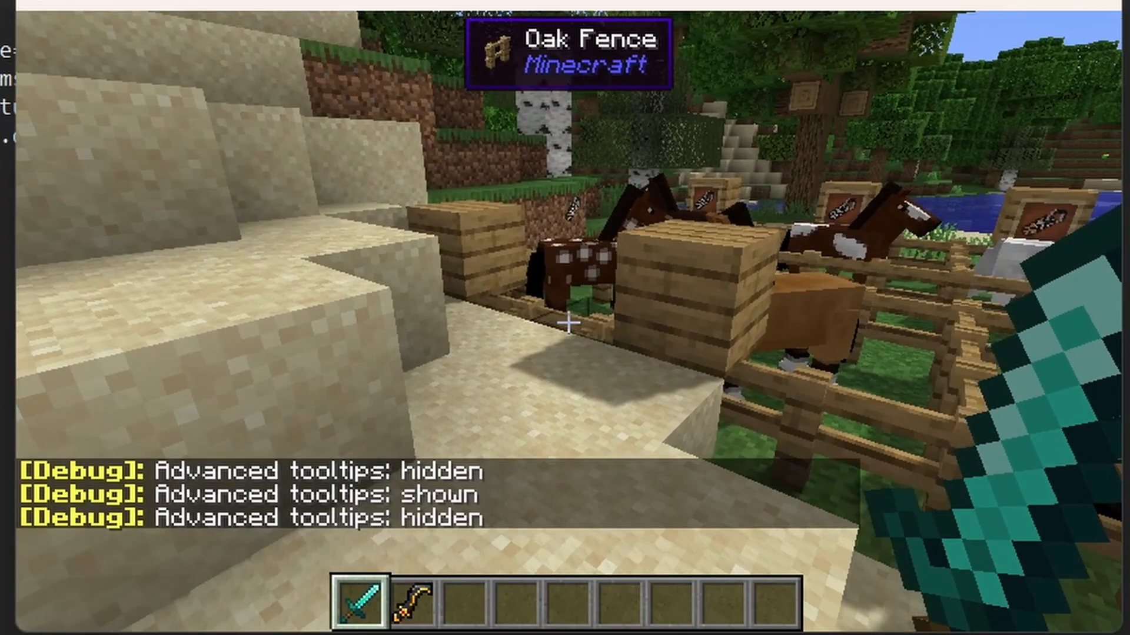
Show the advanced tooltips again and check the Diamond Sword's item ID in the creative inventory
key("F3+h")
key("e")
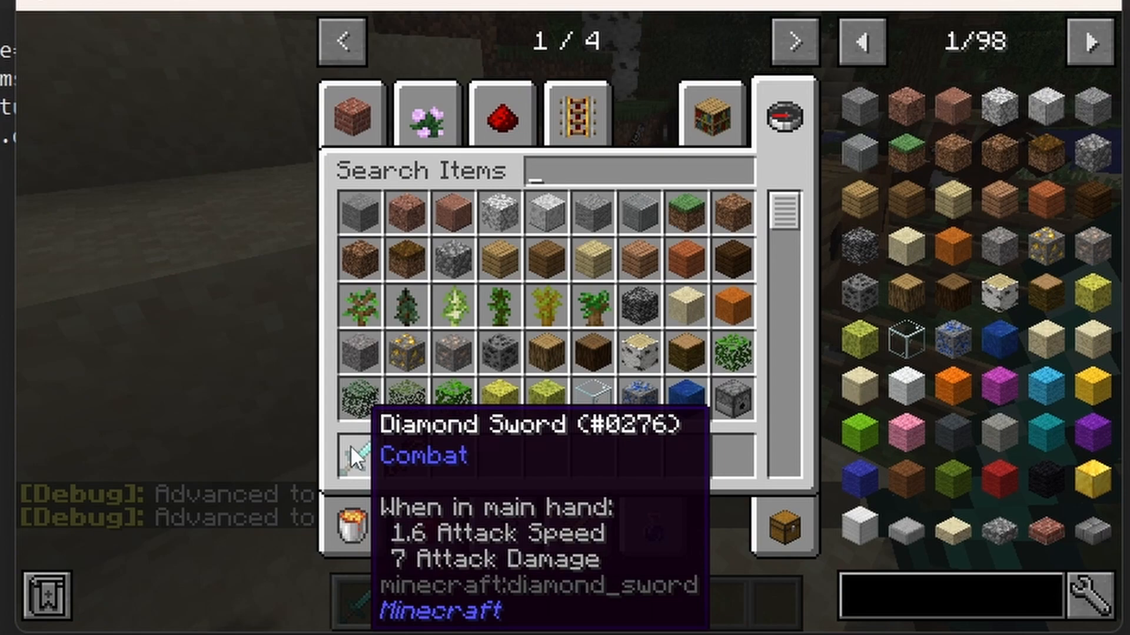
key("e")
key("5")
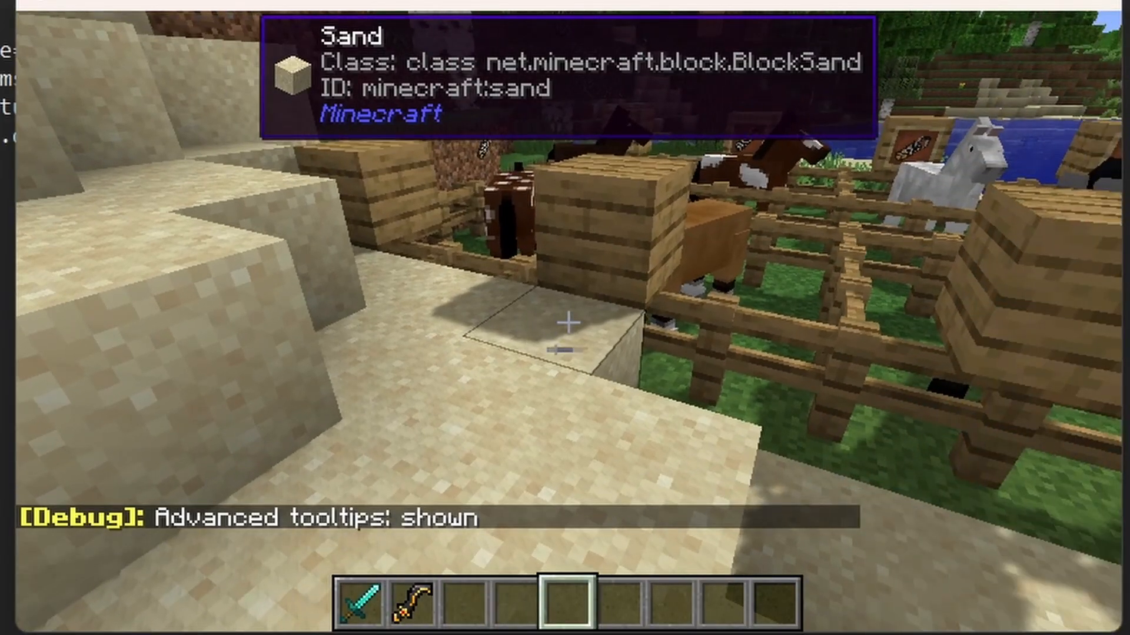
key("w")
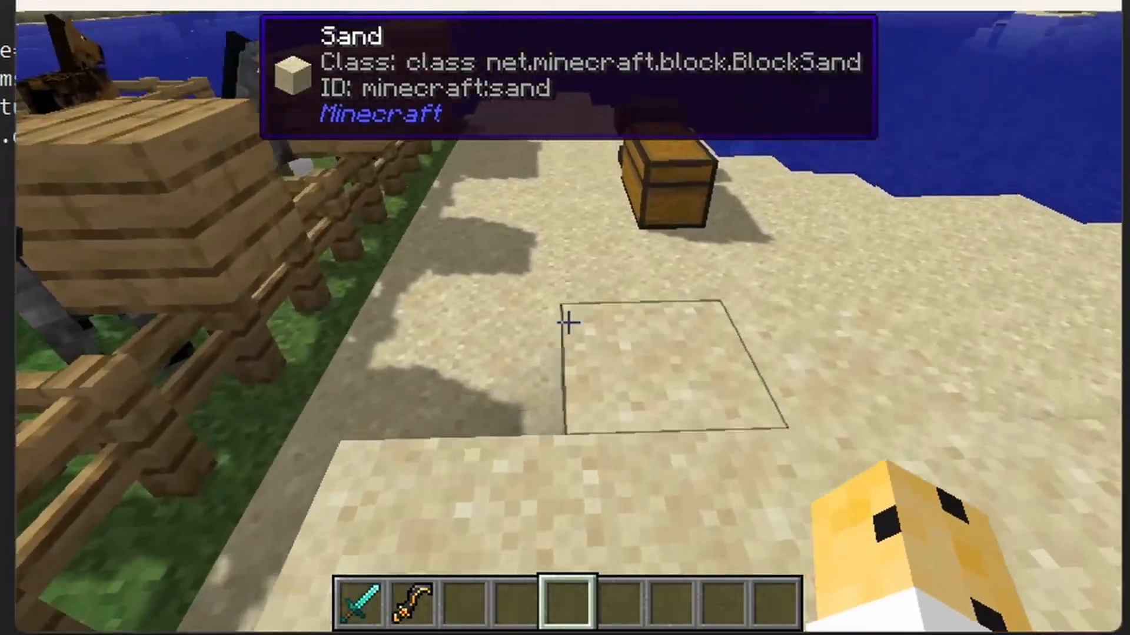
key("e")
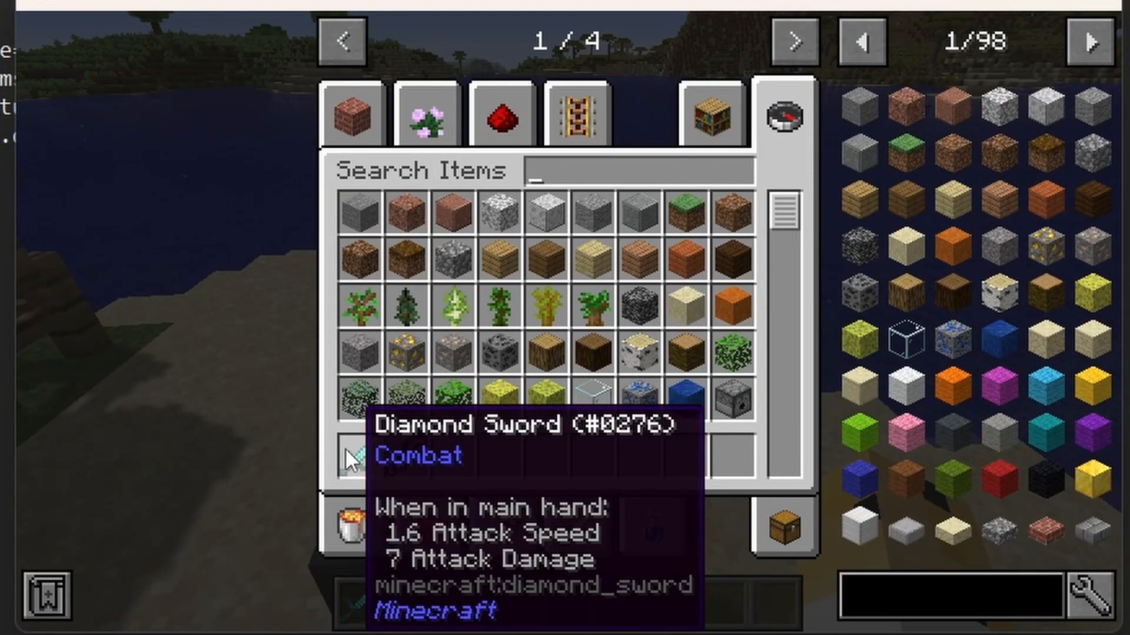
Close the creative inventory and review the nbt.display.Name parameter in the parameter notes
key("Escape")
key("e")
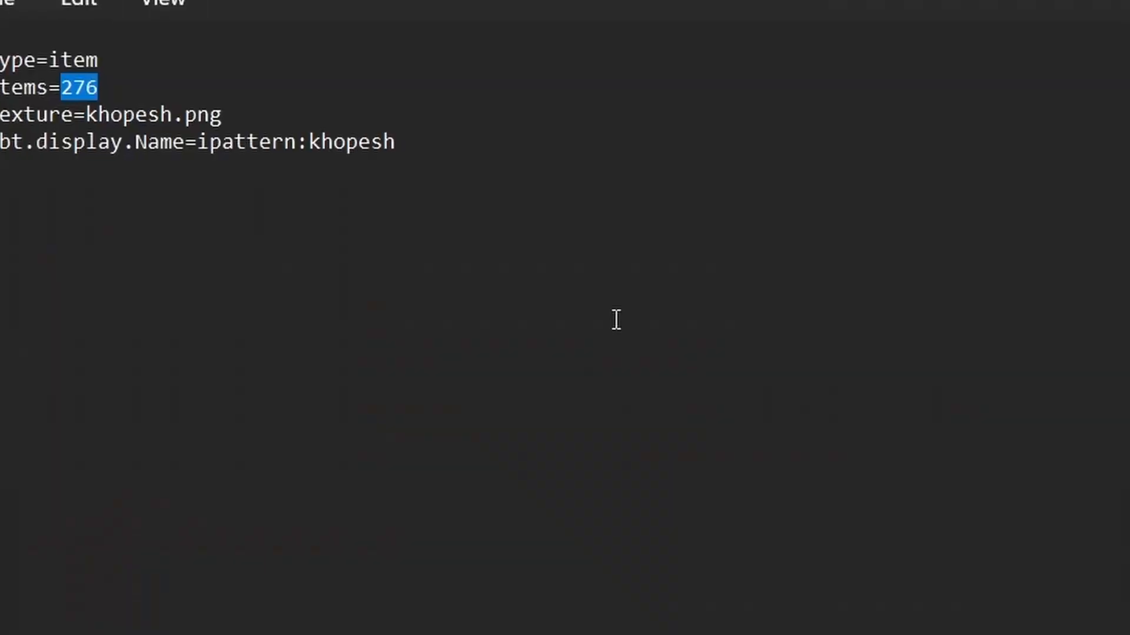
left_click(469, 277)
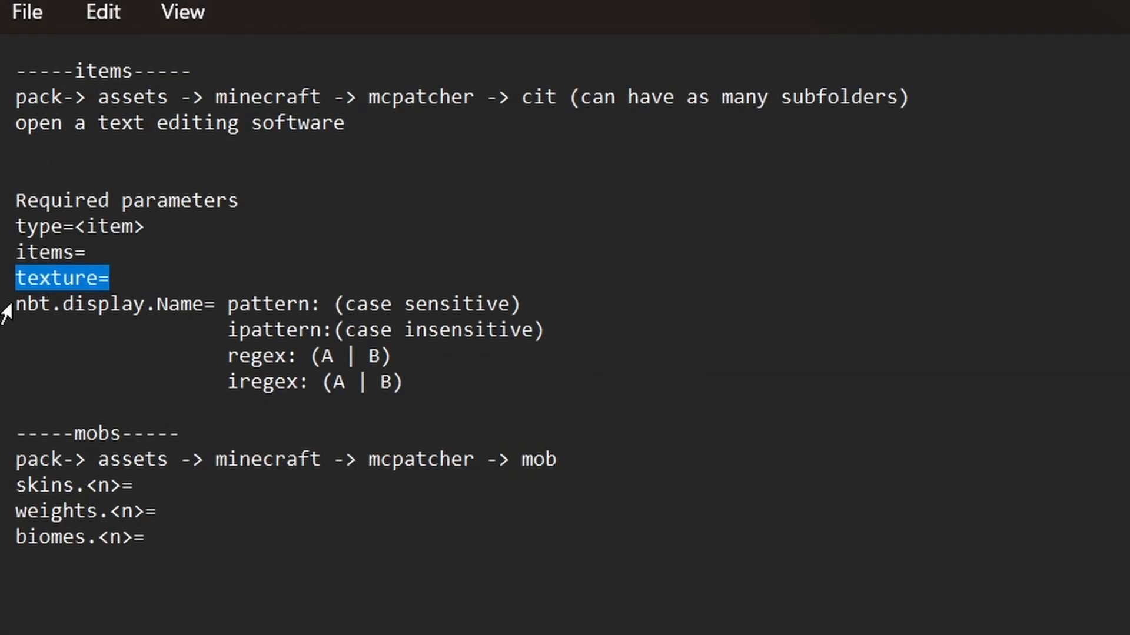
left_click_drag(6, 307, 217, 316)
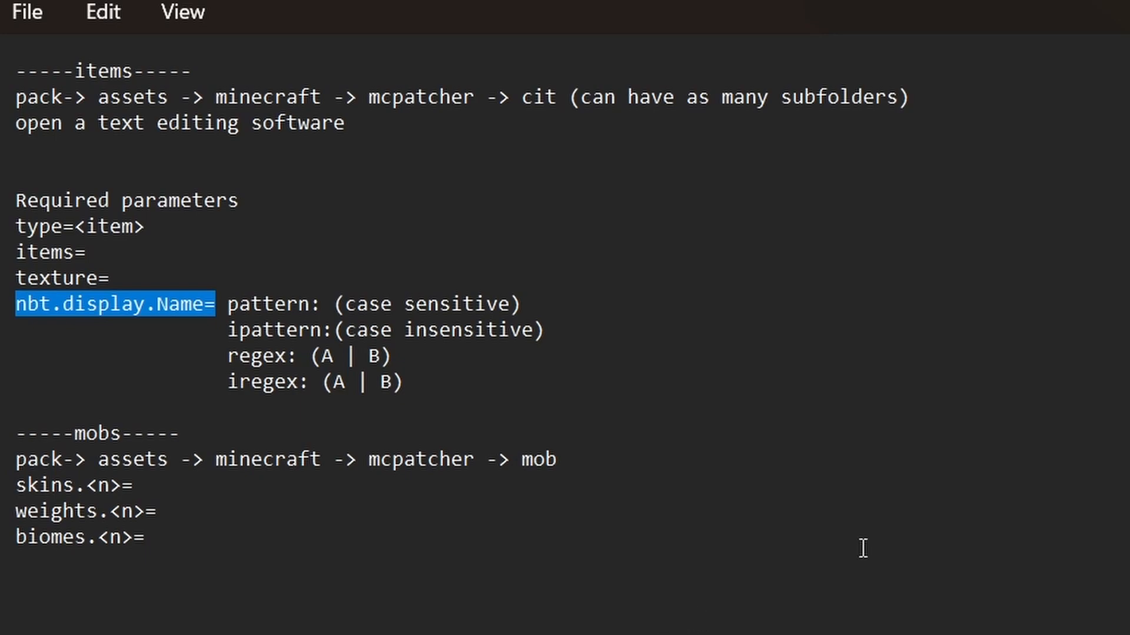
left_click(552, 582)
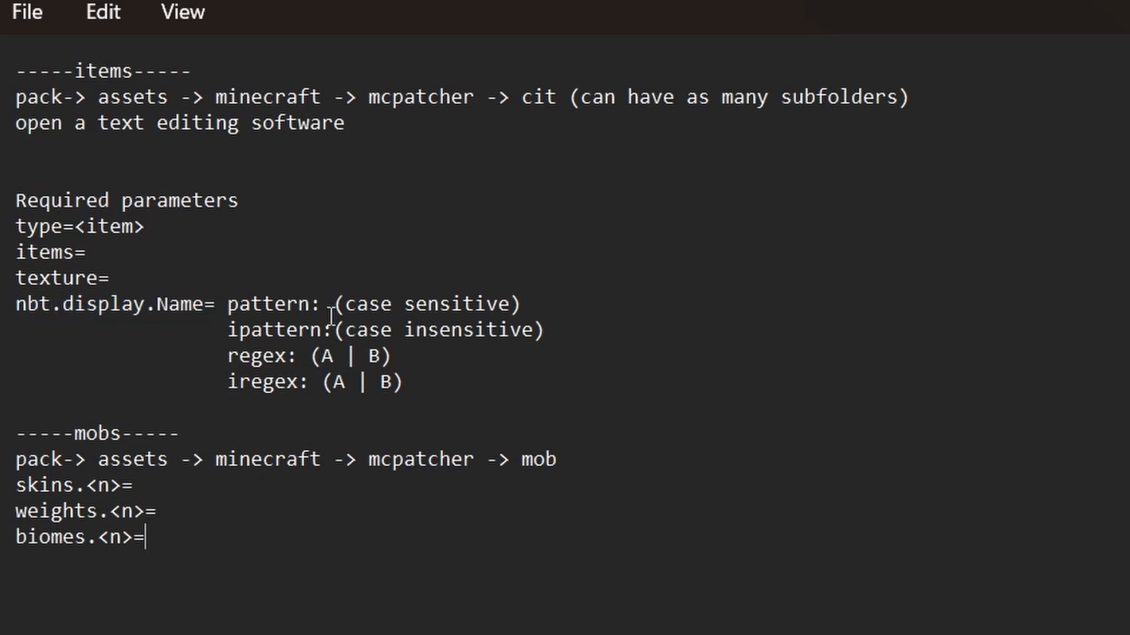
Compare the pattern and regex options in the notes with the ipattern name value in the khopesh properties file
left_click_drag(226, 307, 600, 304)
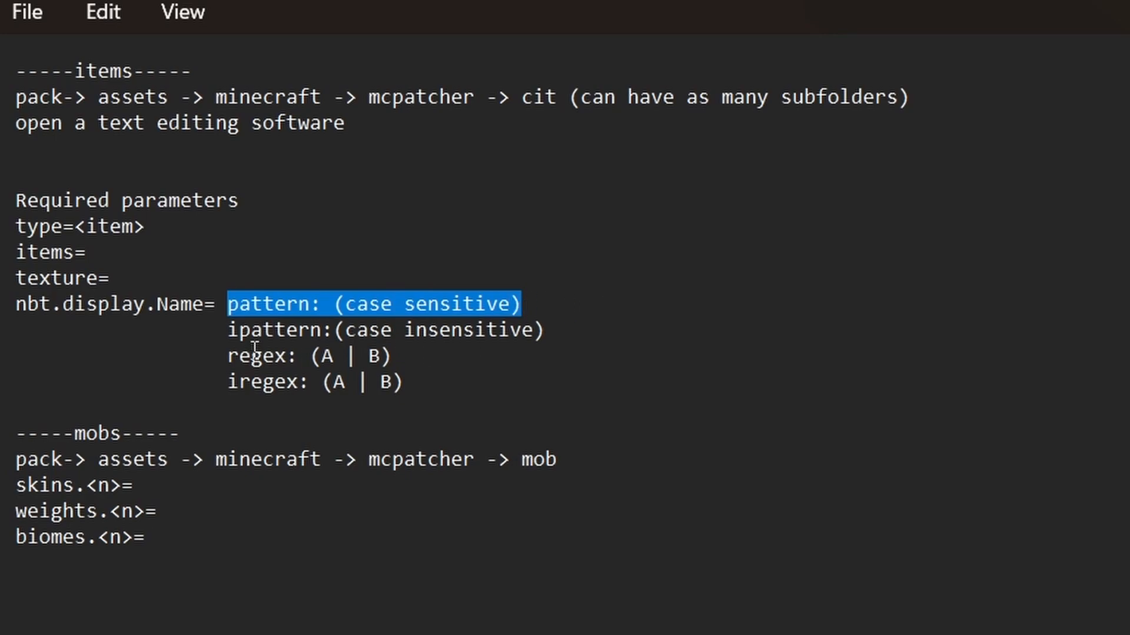
left_click_drag(214, 354, 411, 356)
left_click(601, 387)
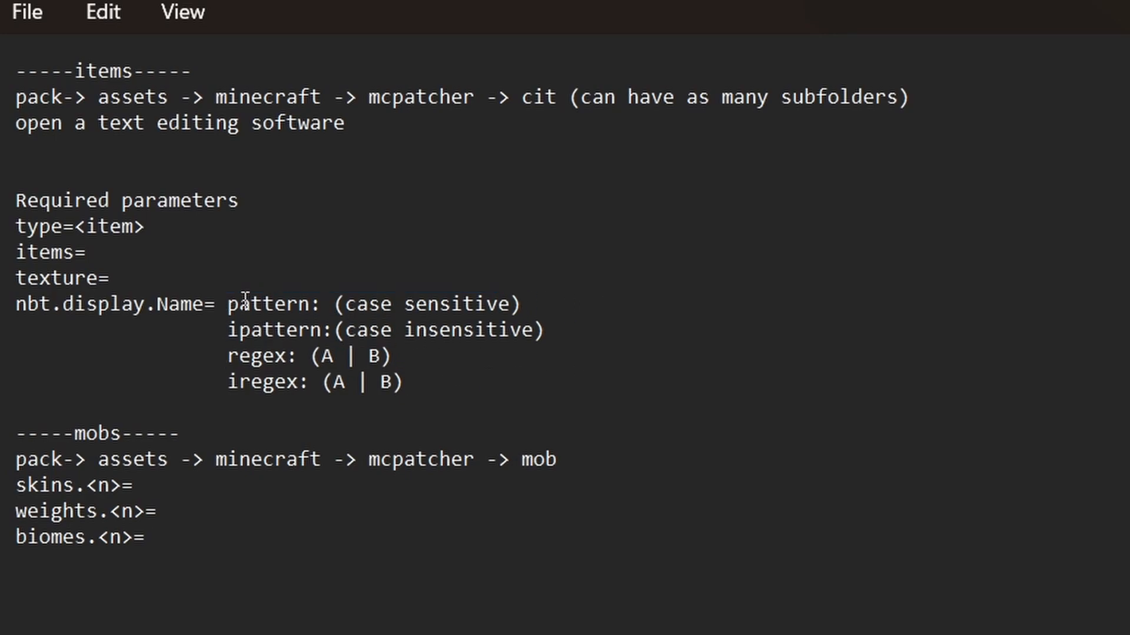
left_click_drag(216, 304, 522, 305)
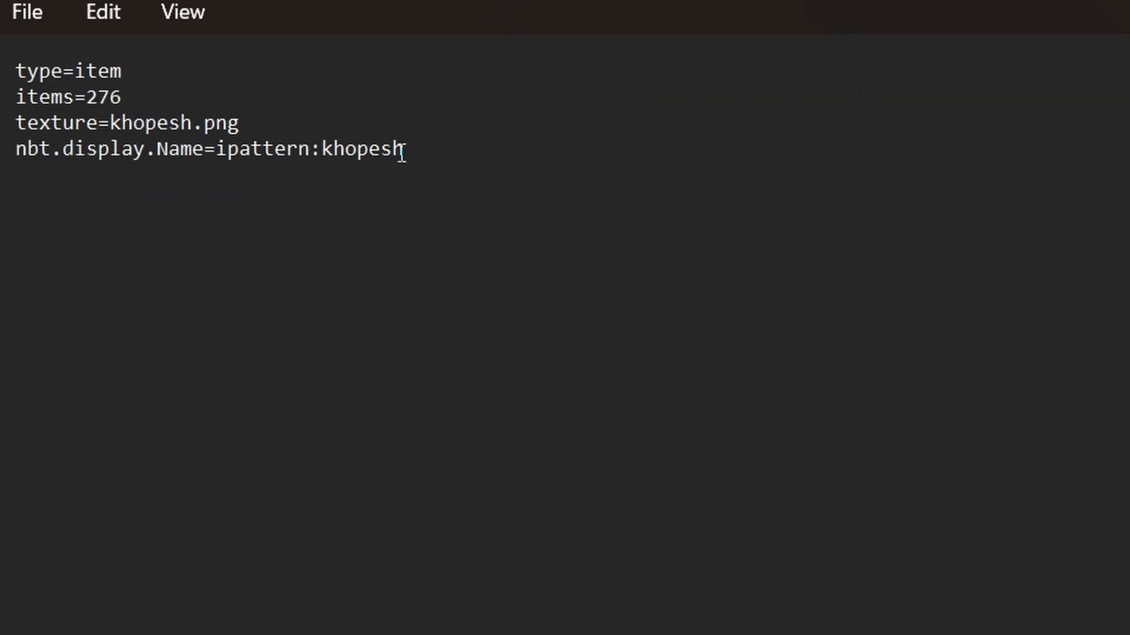
left_click_drag(403, 150, 329, 151)
left_click_drag(228, 152, 429, 150)
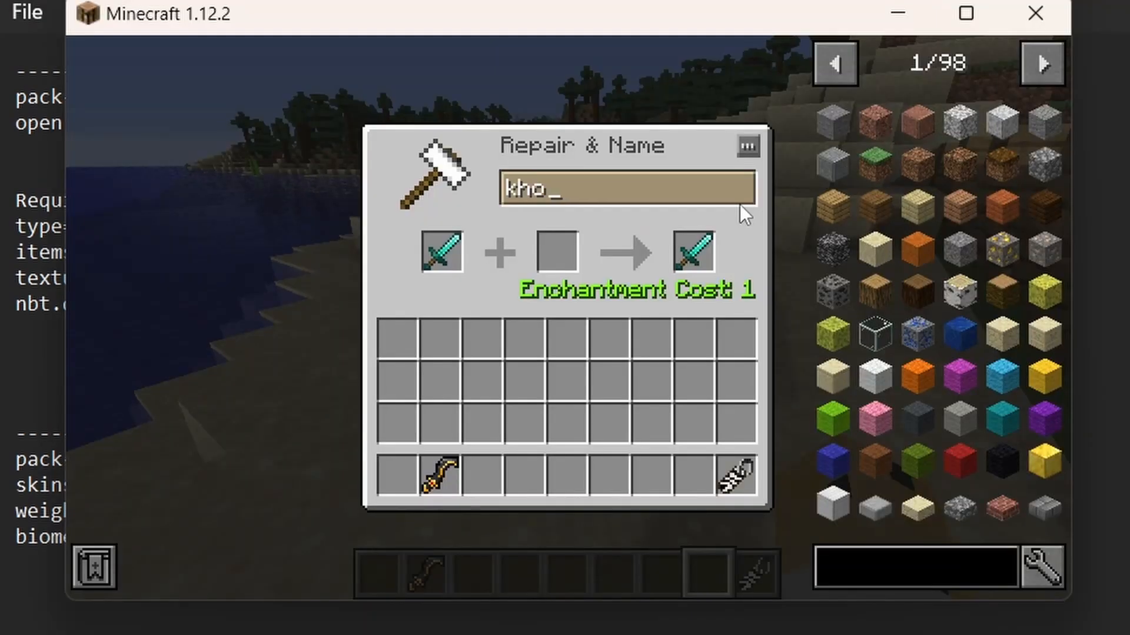
Name the diamond sword "khopesh" in the anvil and take the renamed sword
type("pesh")
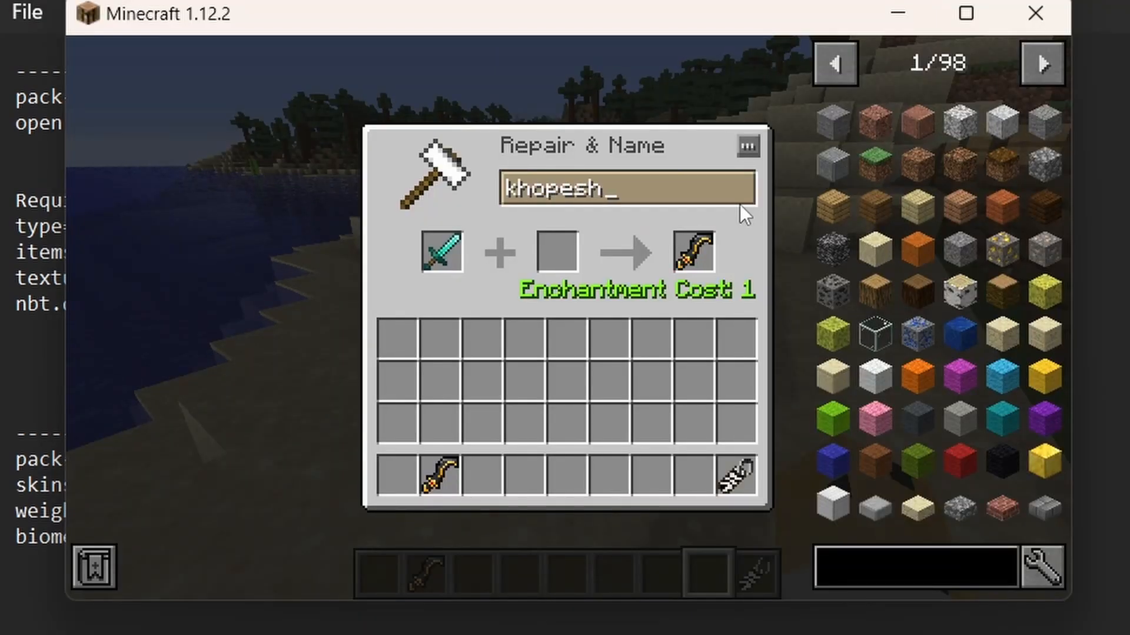
left_click(696, 247, "shift")
key("Escape")
Move the newly renamed khopesh sword to the first hotbar slot
scroll(565, 318, "down", 1)
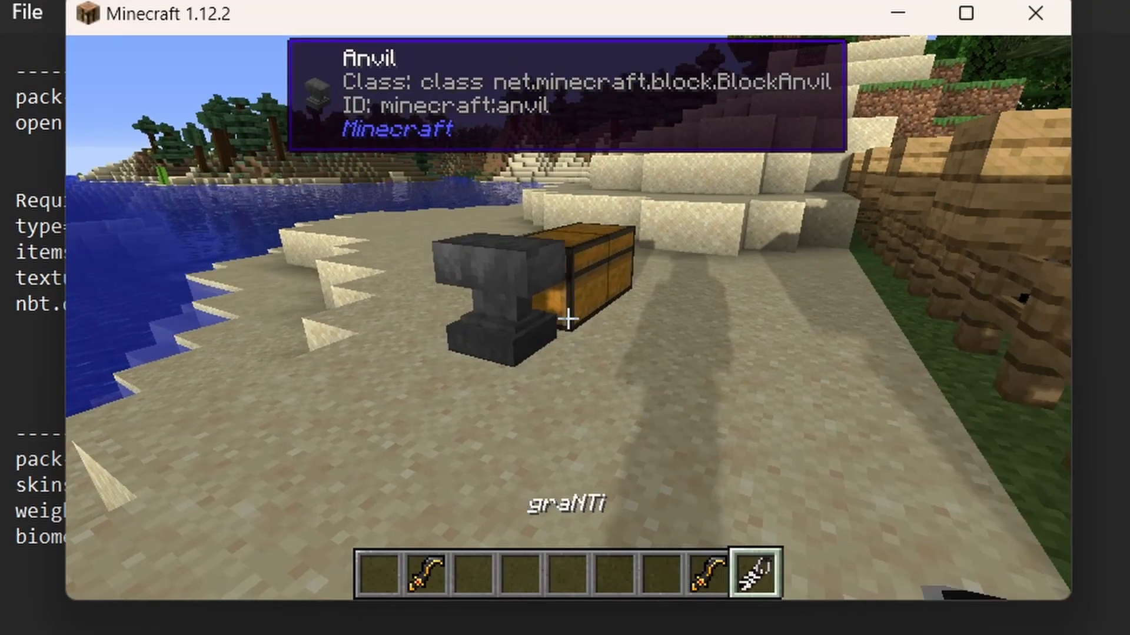
scroll(565, 318, "up", 1)
key("2")
key("e")
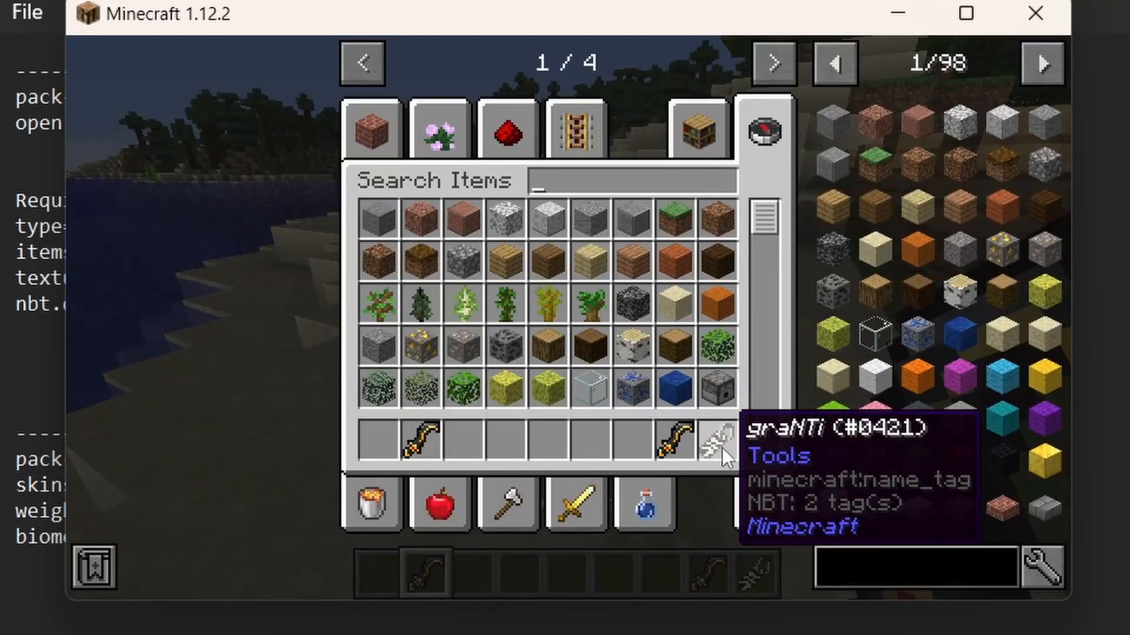
left_click(679, 432)
left_click(385, 441)
key("Escape")
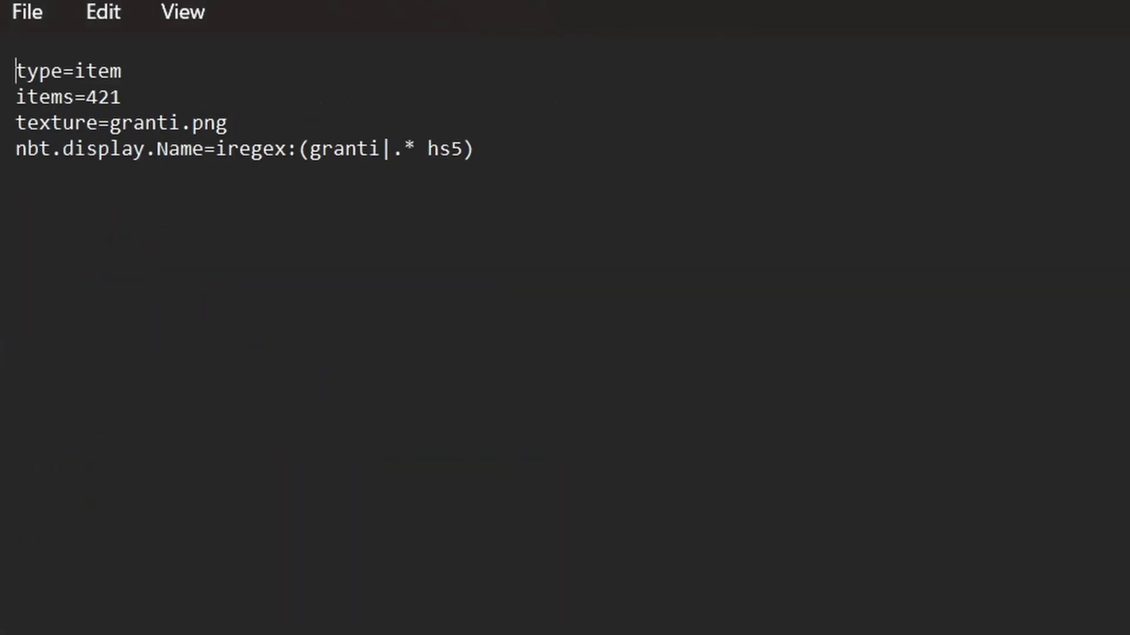
Examine the iregex name value and its two alternatives, granti and .* hs5, in the granti properties file
left_click(298, 303)
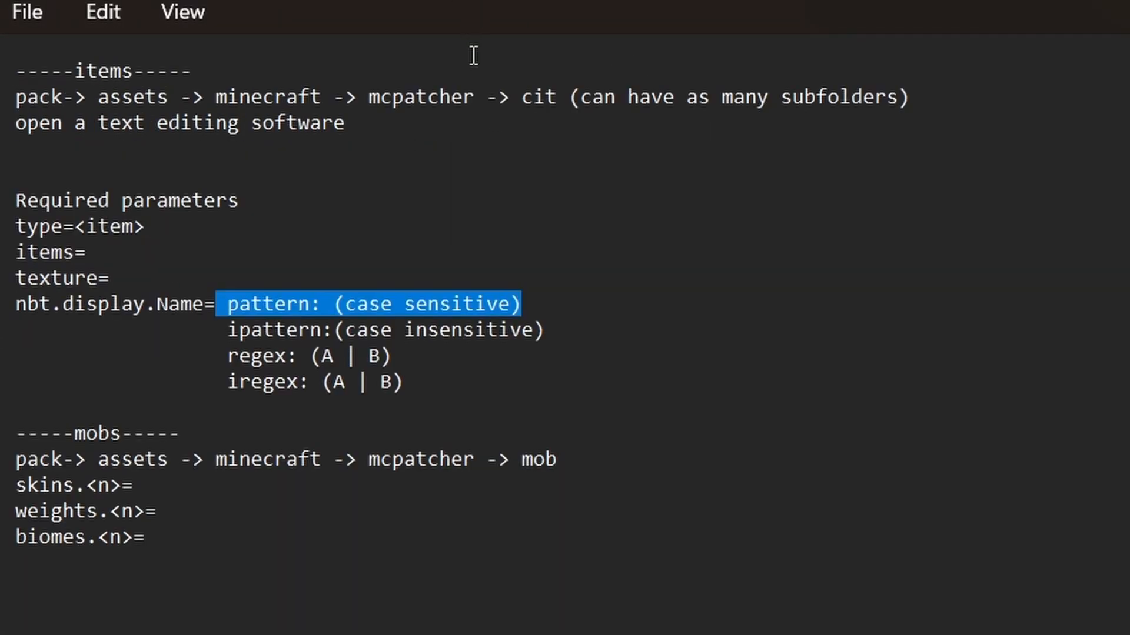
left_click(681, 267)
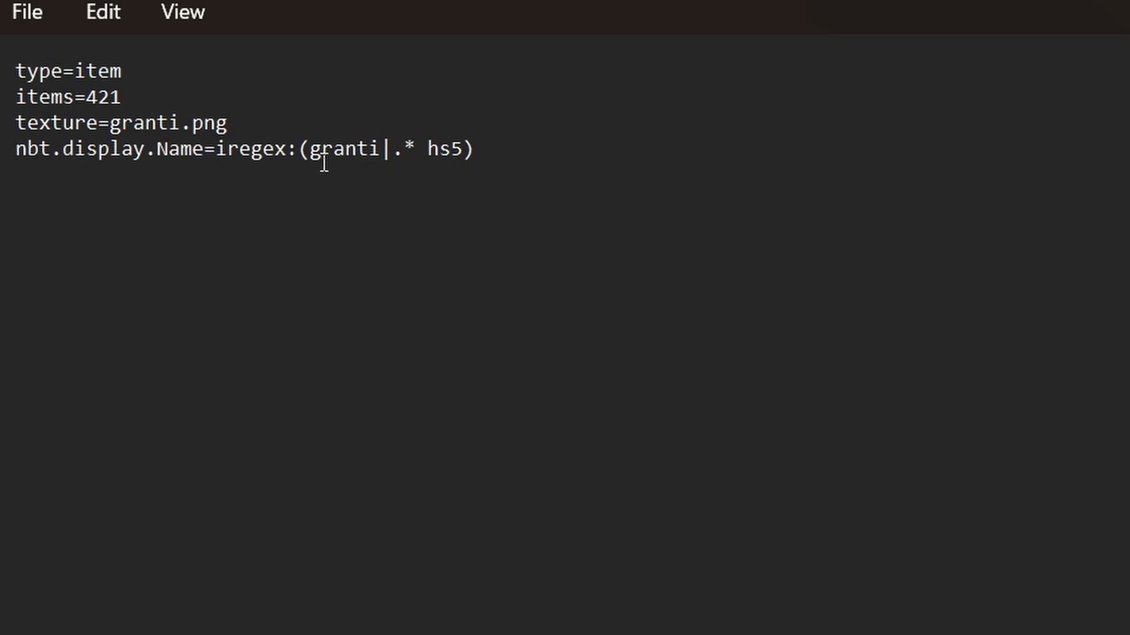
left_click_drag(227, 150, 379, 159)
left_click(330, 167)
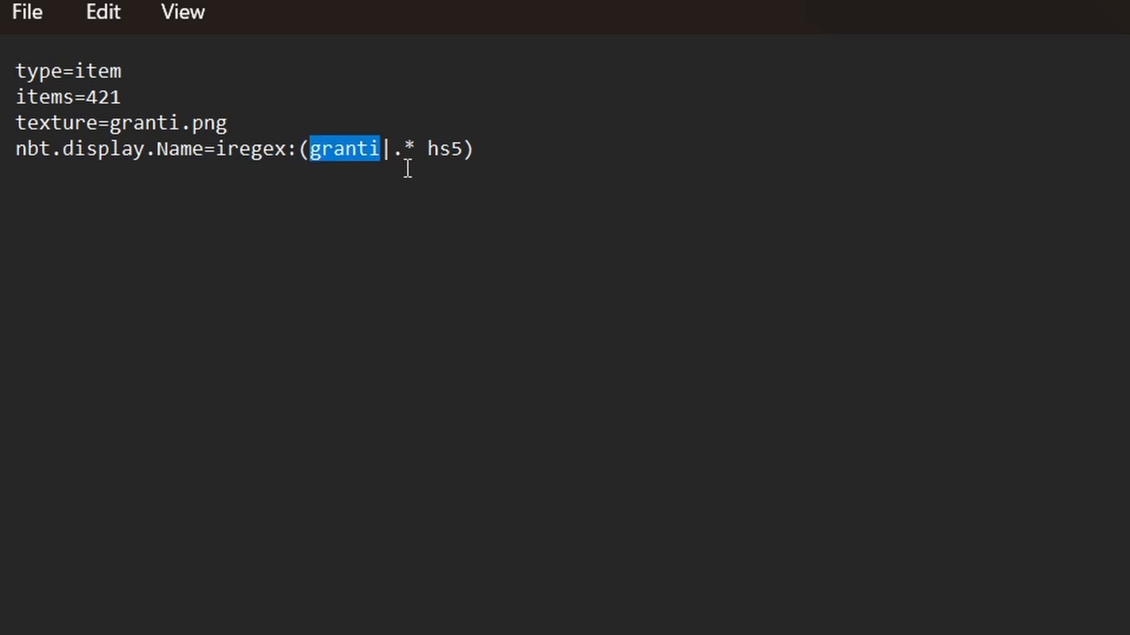
left_click(398, 157)
left_click_drag(428, 150, 479, 157)
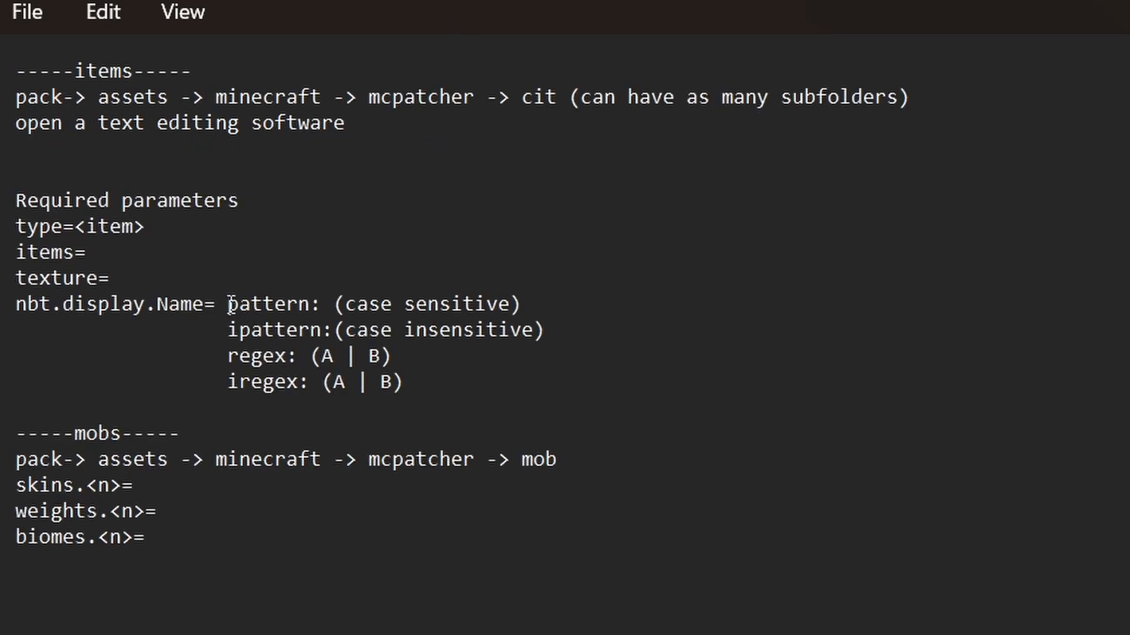
Review the case-insensitive ipattern and iregex options in the notes, and check granti's spelling in the properties file
left_click_drag(228, 329, 259, 328)
left_click(234, 381)
left_click_drag(229, 330, 239, 332)
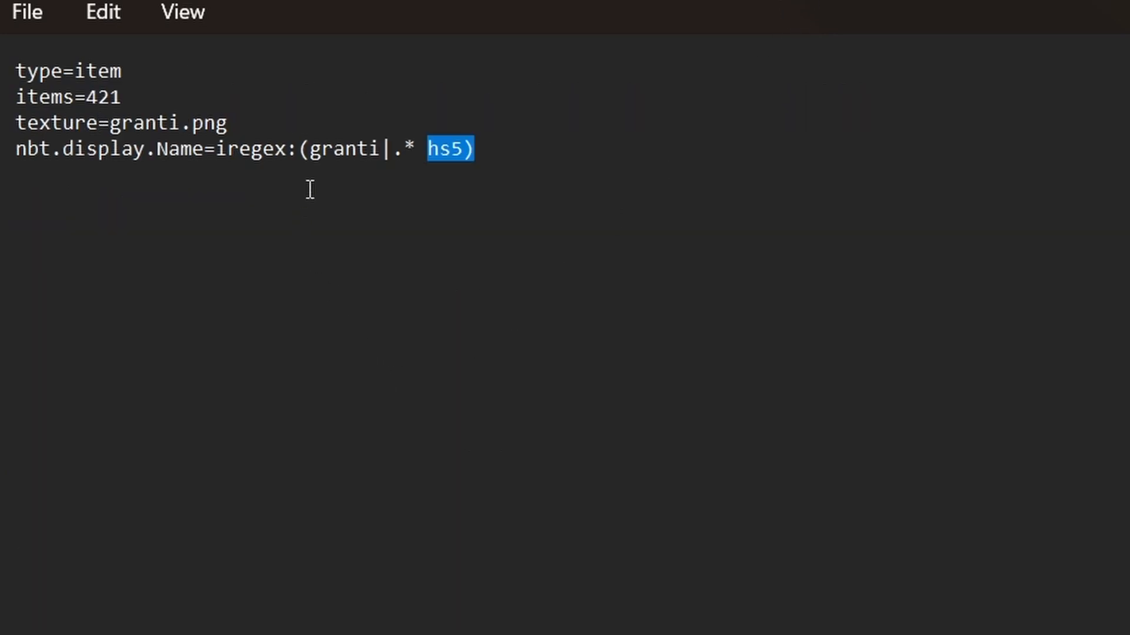
left_click(390, 194)
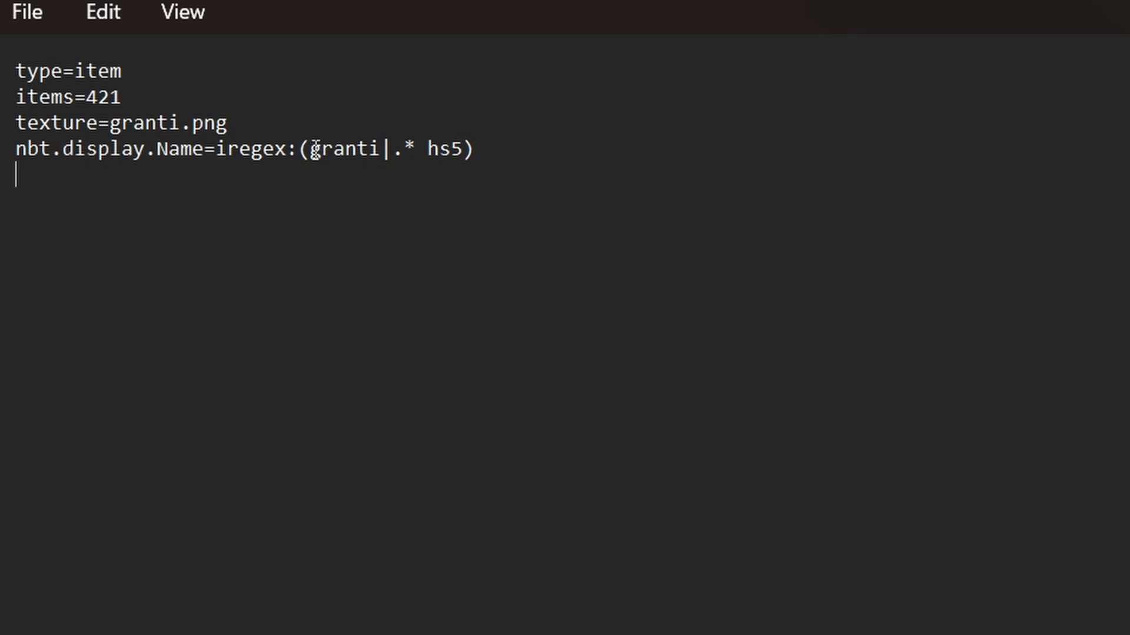
left_click_drag(309, 148, 323, 149)
left_click(348, 149)
left_click(544, 2)
left_click(557, 186)
Switch to Minecraft, name the name tag "graNTi" in the anvil and take it
key("alt+Tab")
type("NTi")
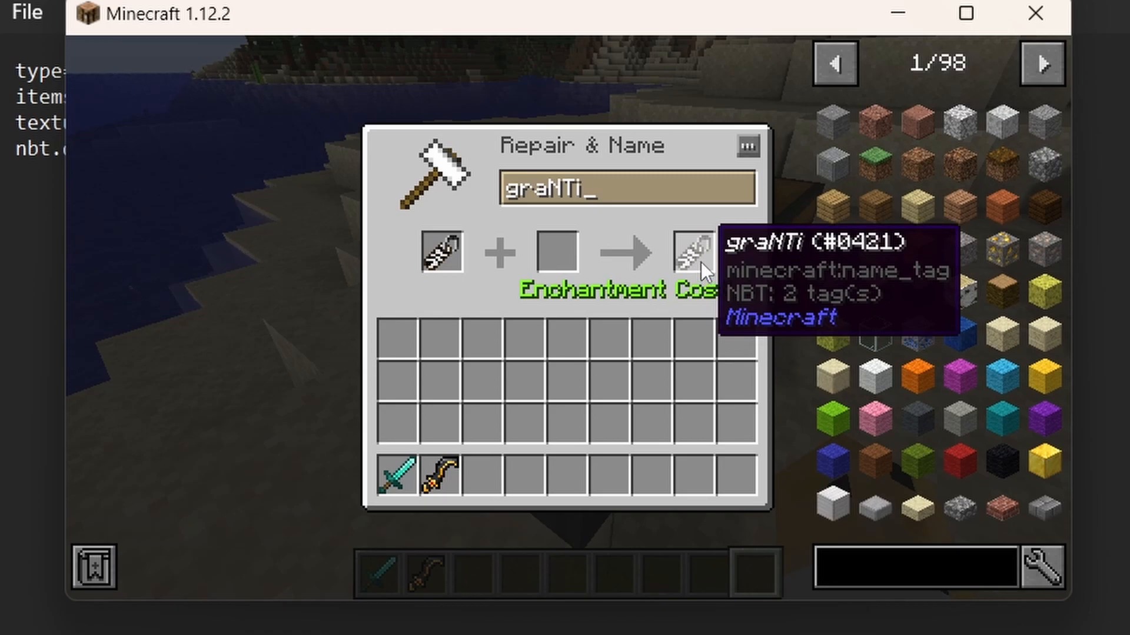
left_click(700, 258, "shift")
Examine the .* wildcard in the granti properties file and view the name tags stored in Minecraft's large chest
key("alt+Tab")
double_click(412, 144)
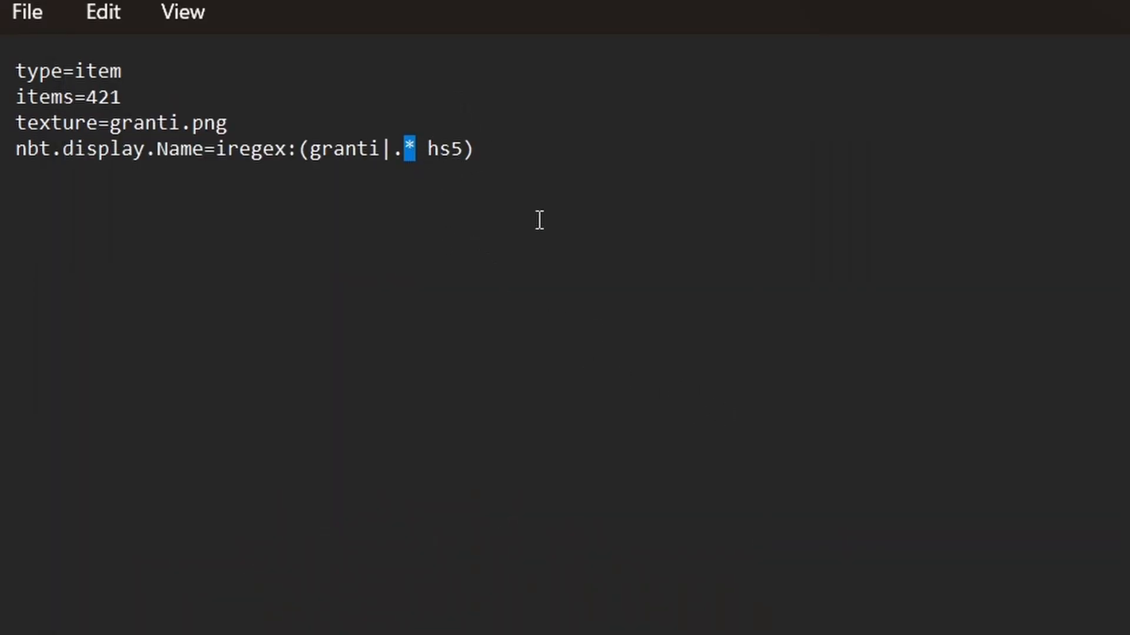
key("alt+Tab")
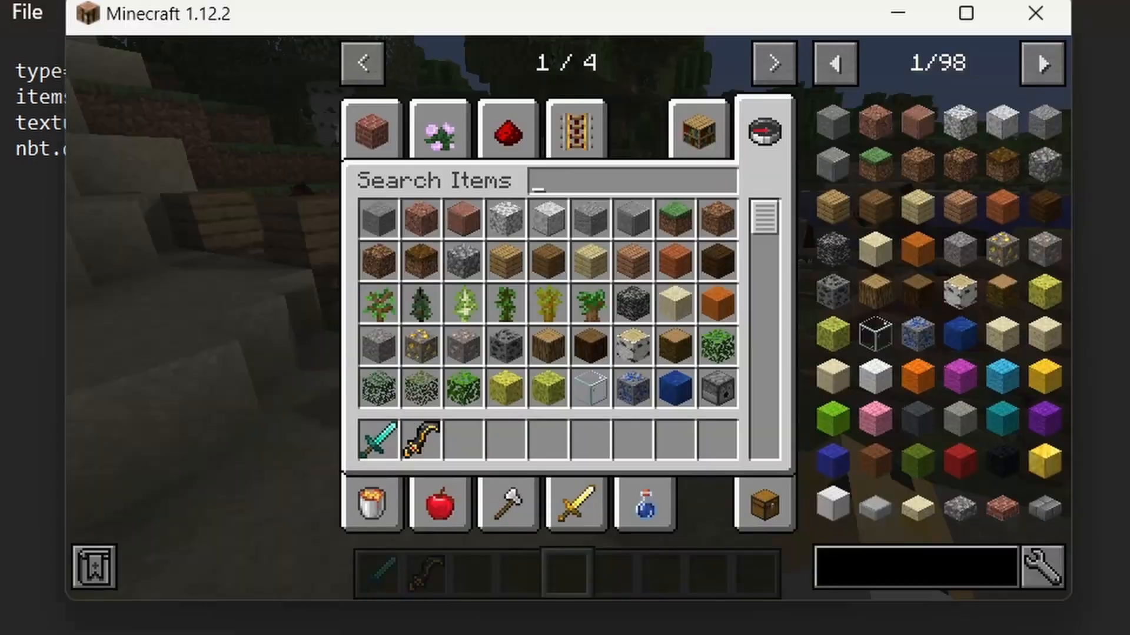
key("Escape")
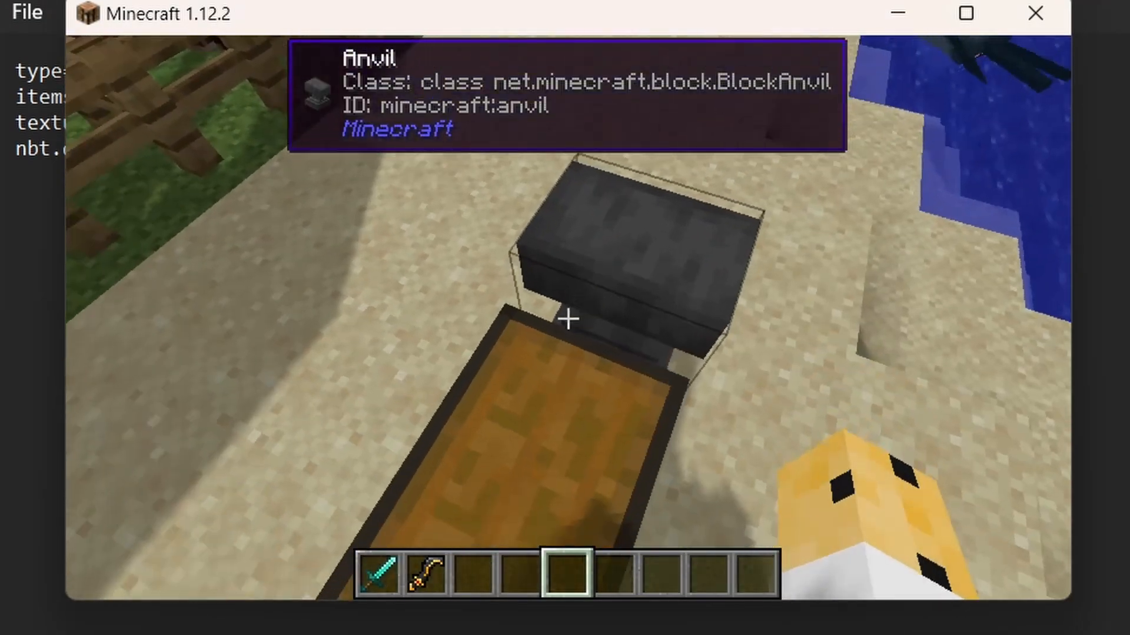
right_click(567, 318)
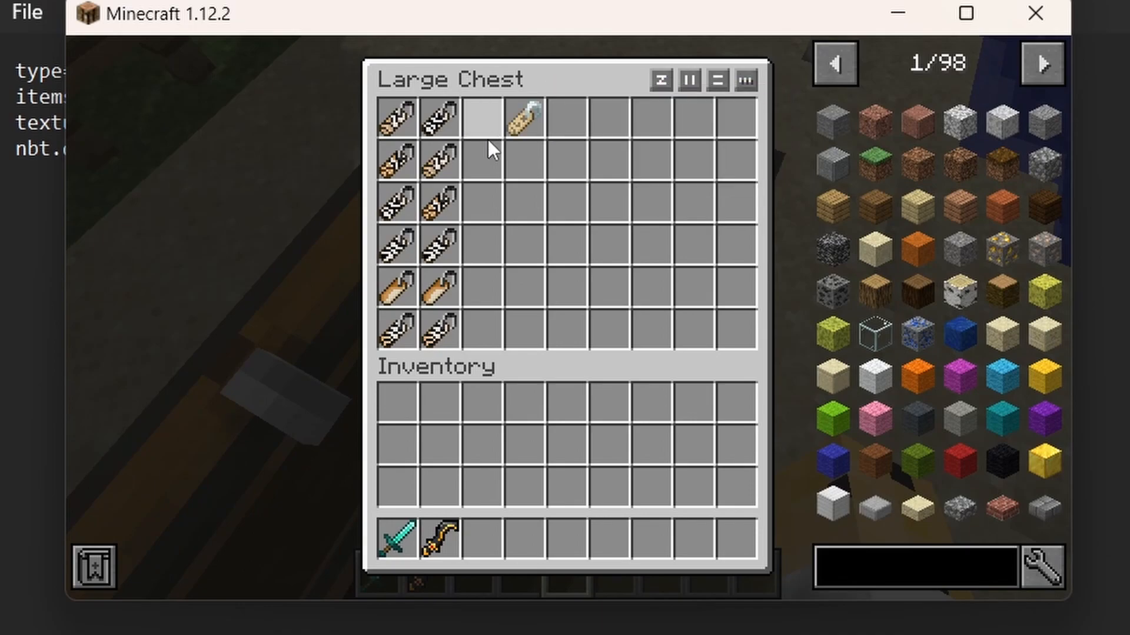
key("alt+Tab")
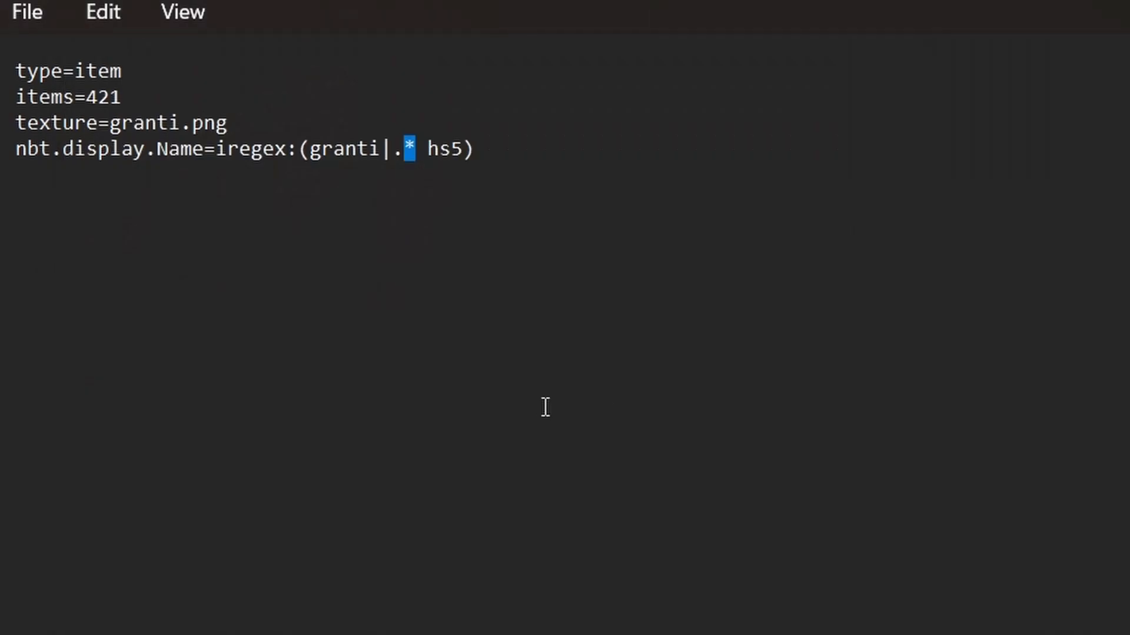
Search Minecraft's creative inventory for "name" and put a blank name tag in the hotbar
key("alt+Tab")
key("Escape")
key("e")
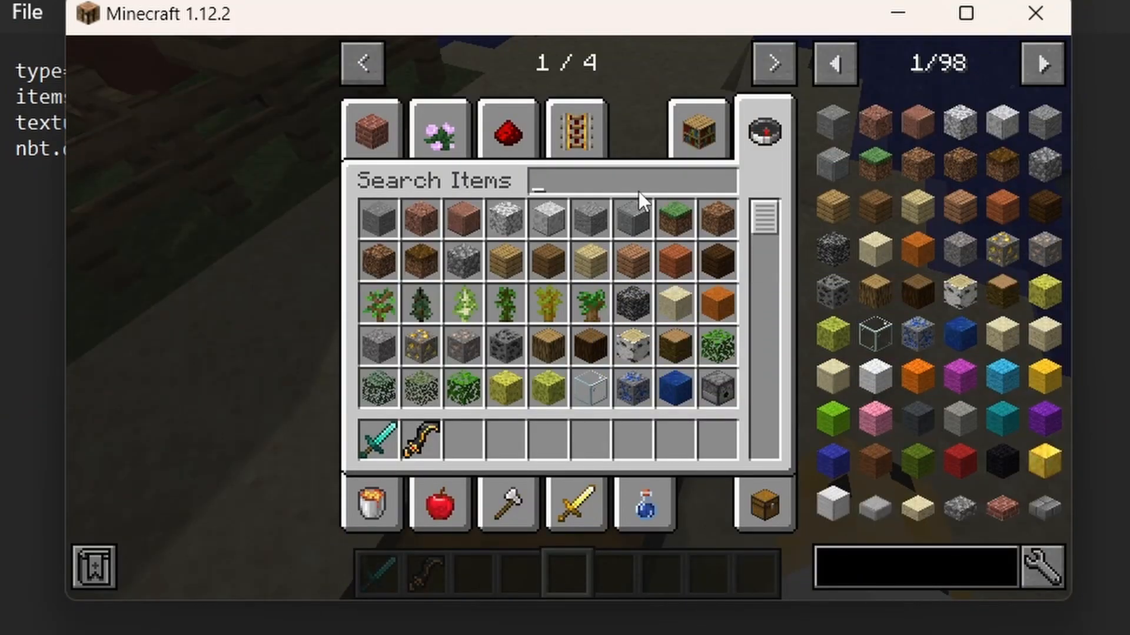
type("name")
left_click(379, 219)
left_click(505, 440)
key("e")
Place the blank name tag in the anvil and enter the name ".horsie hs4"
right_click(567, 320)
left_click(521, 498, "shift")
key("ctrl+a")
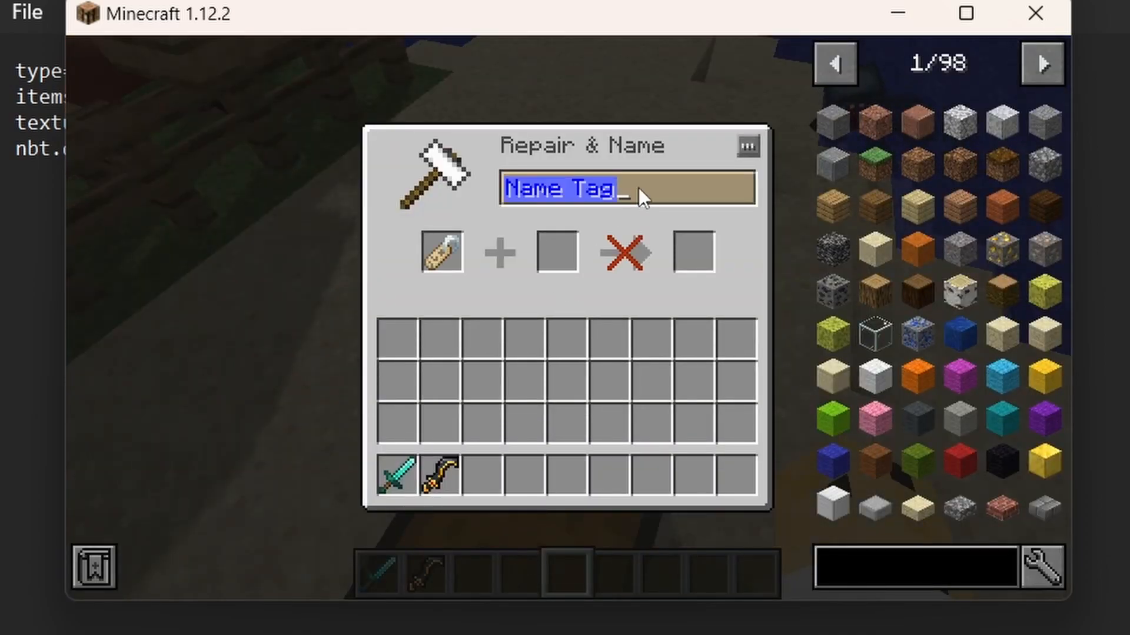
type(".")
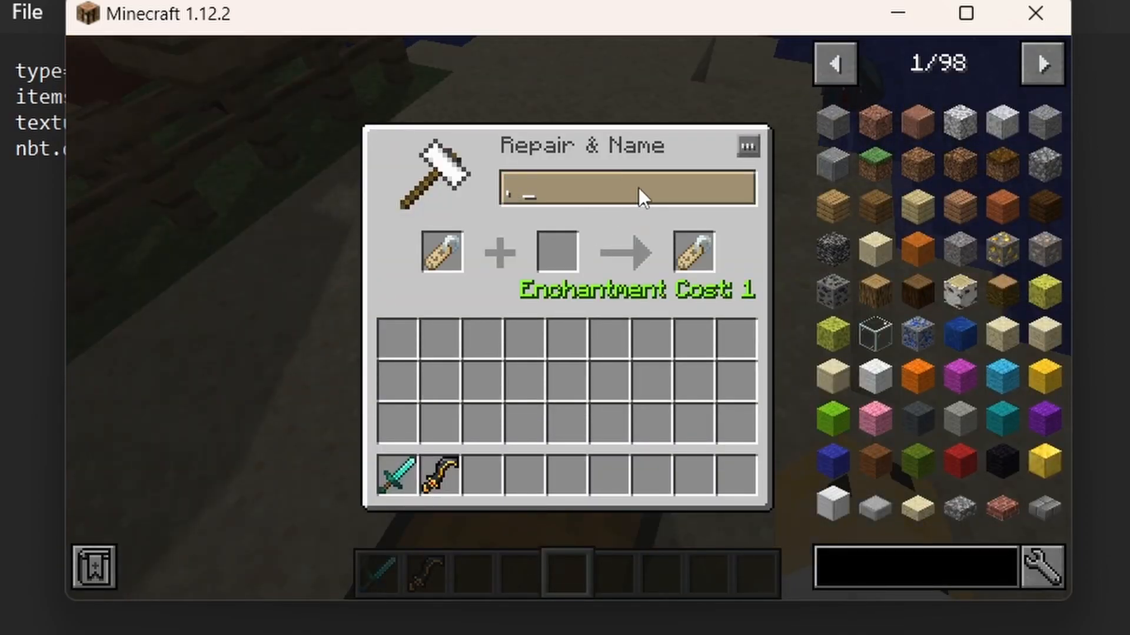
key("BackSpace")
type("horsie hs4")
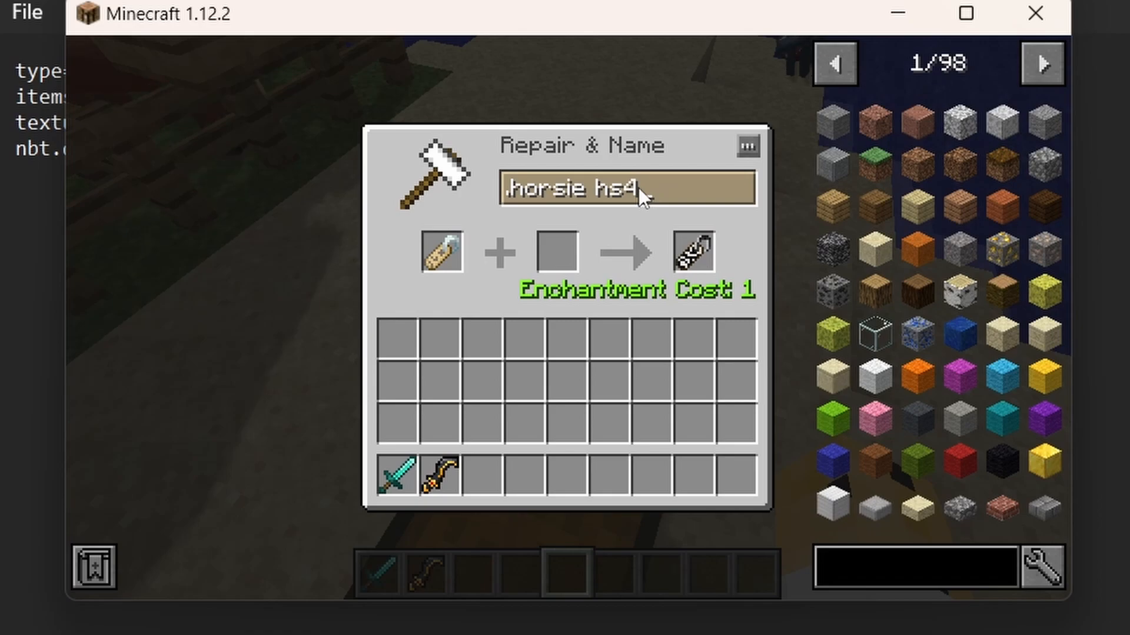
Change the tag's name to ".horsie hs5", compare it with the granti properties file, and take the renamed tag
key("BackSpace")
type("5")
key("alt+Tab")
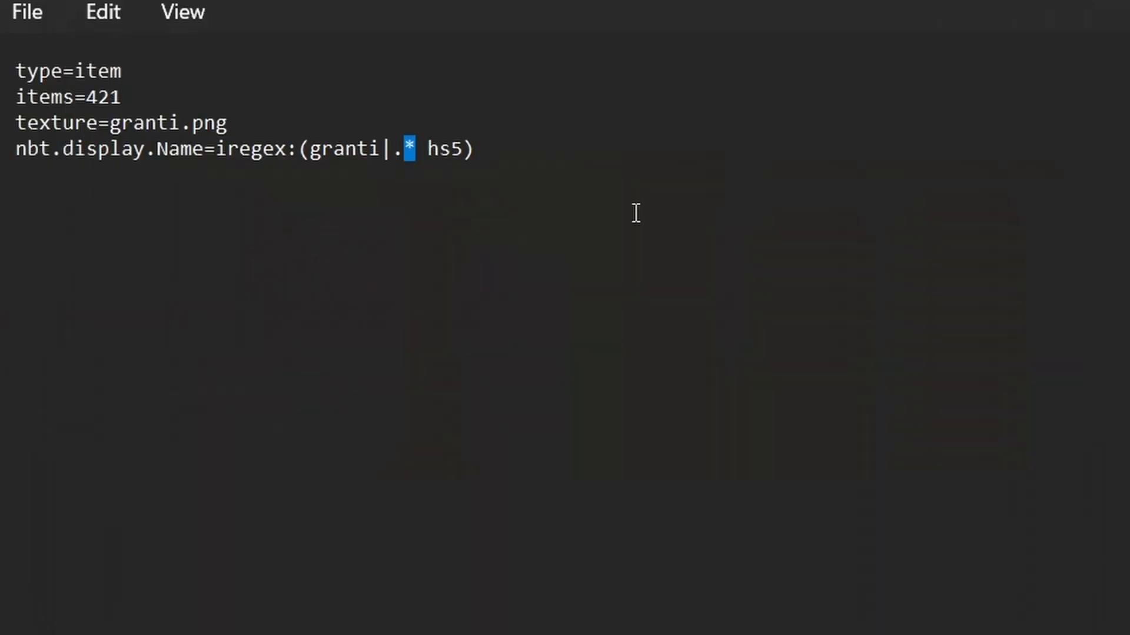
key("alt+Tab")
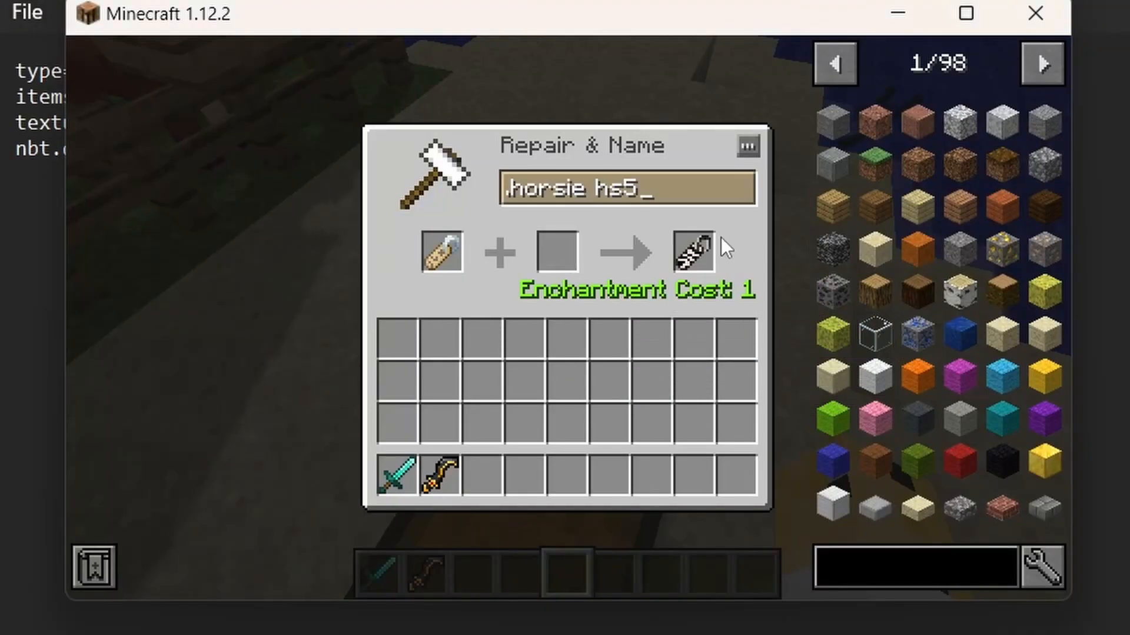
left_click(683, 252, "shift")
key("Escape")
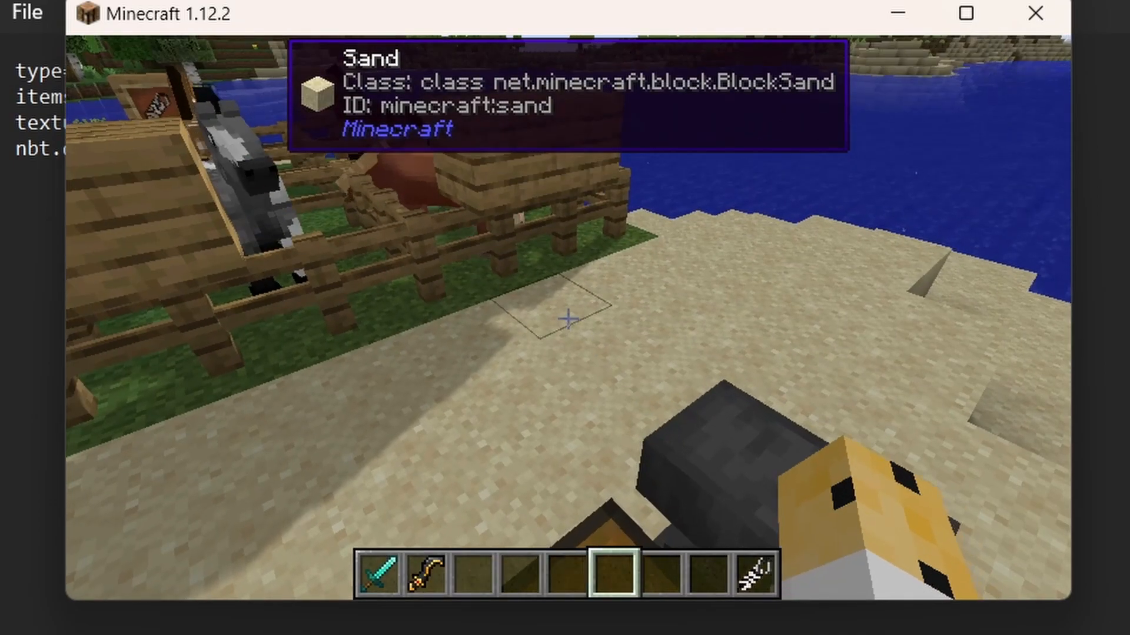
Drop the renamed name tag on the sand to view its texture, and pick it back up
key("9")
key("q")
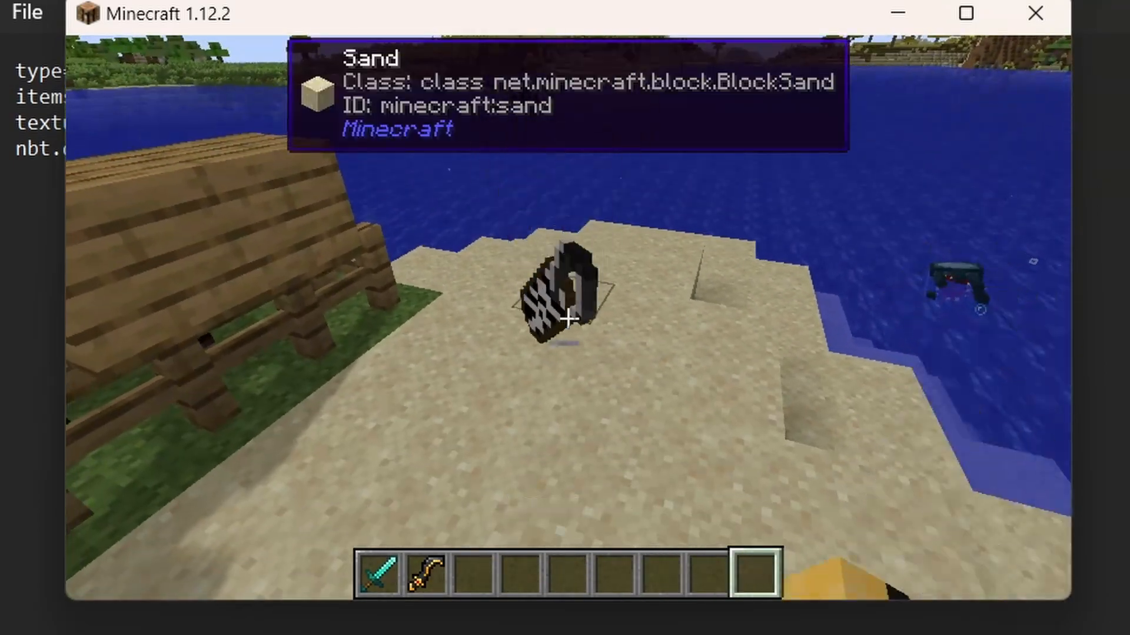
key("w")
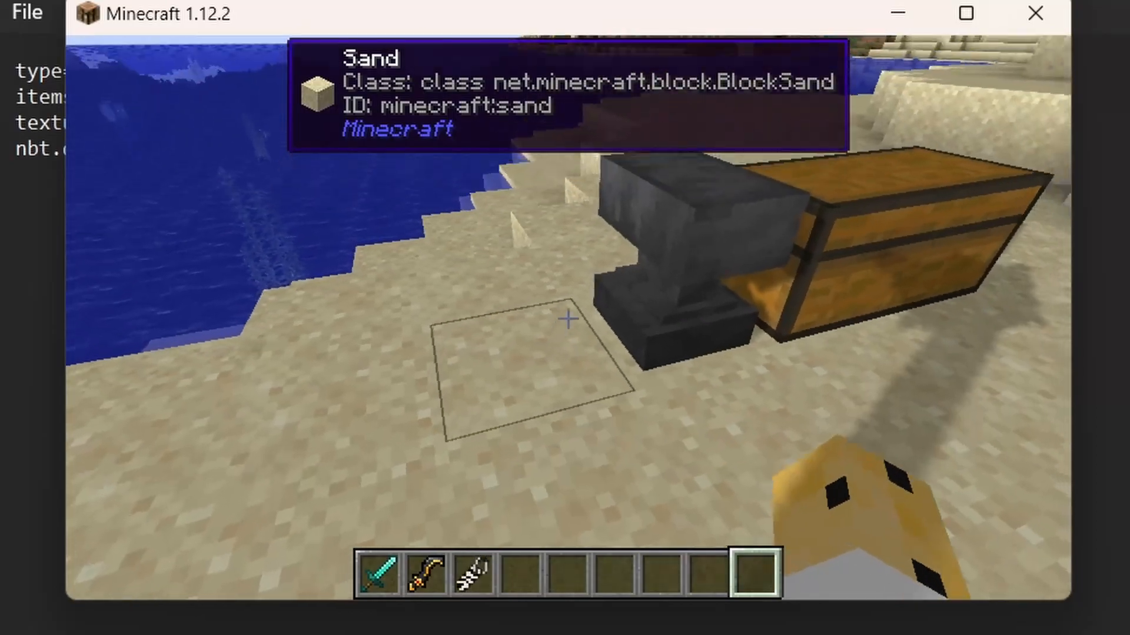
Rename the name tag ".hose hs5" in the anvil, take it, and drop it on the sand to view its texture
right_click(569, 320)
left_click(481, 474, "shift")
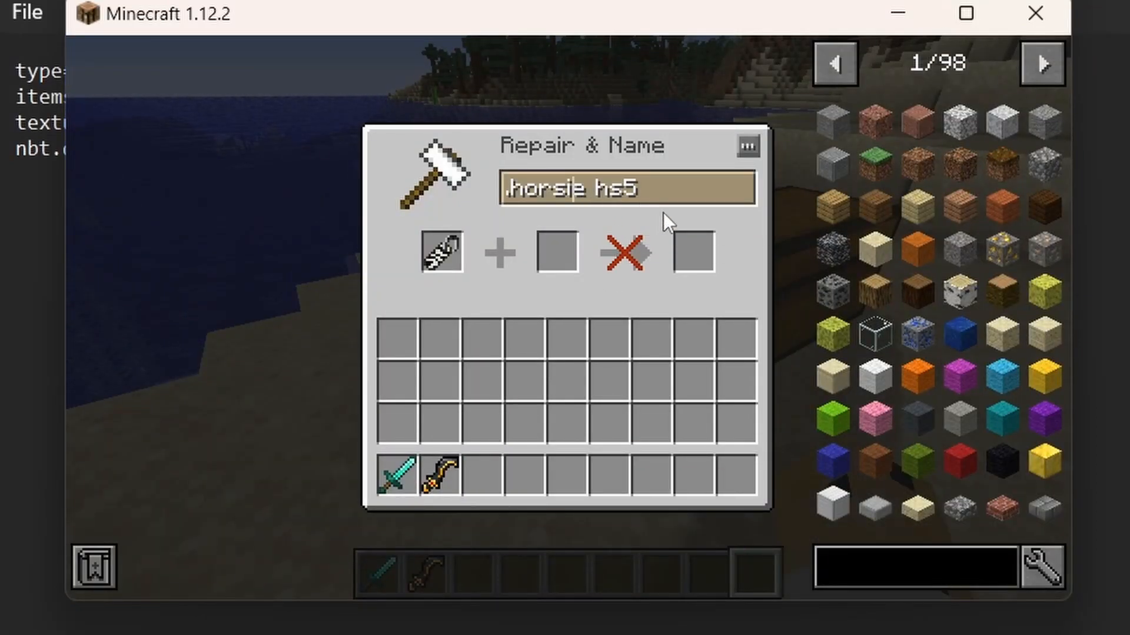
key("BackSpace")
key("BackSpace")
key("BackSpace")
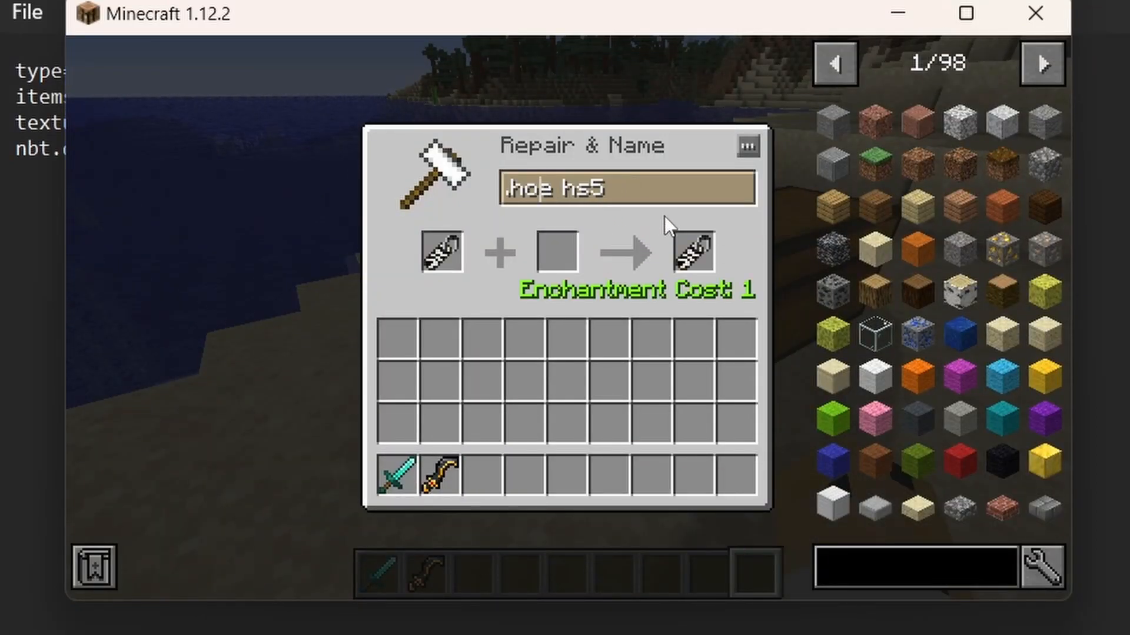
type("s")
left_click(689, 255, "shift")
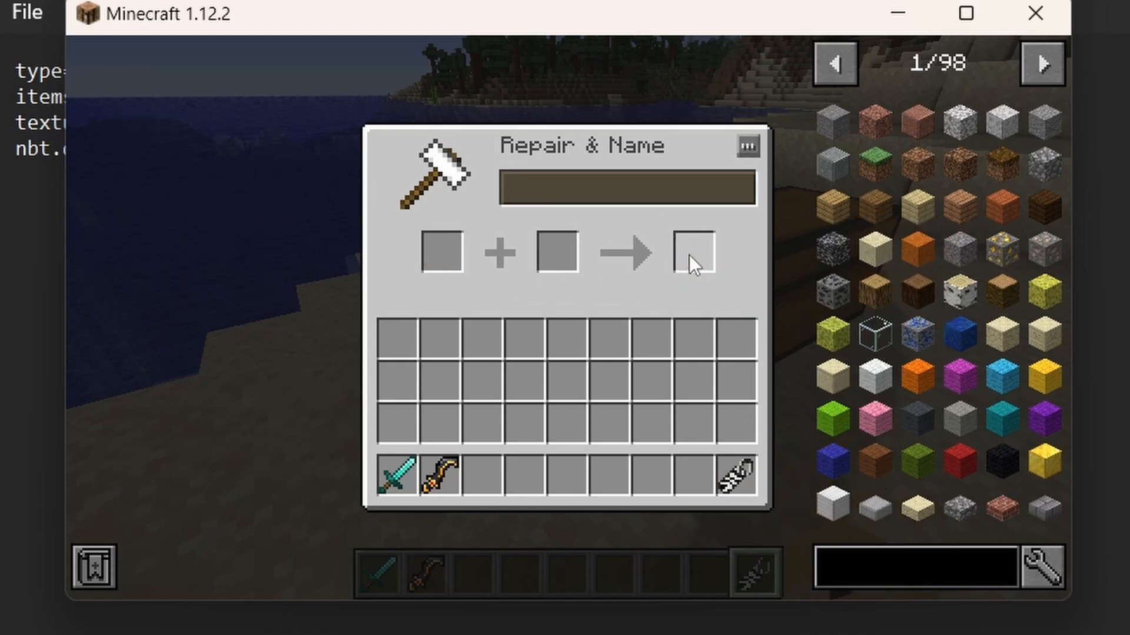
key("Escape")
key("q")
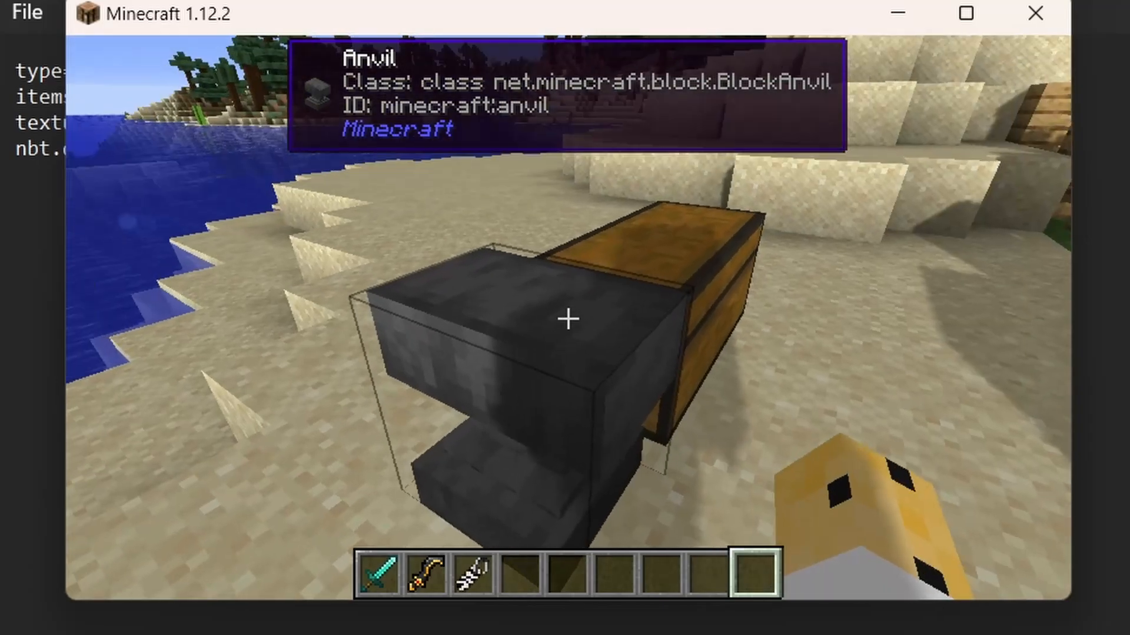
Check the granti properties file, return the tag to the anvil, and enter the name "granti"
right_click(567, 318)
key("alt+Tab")
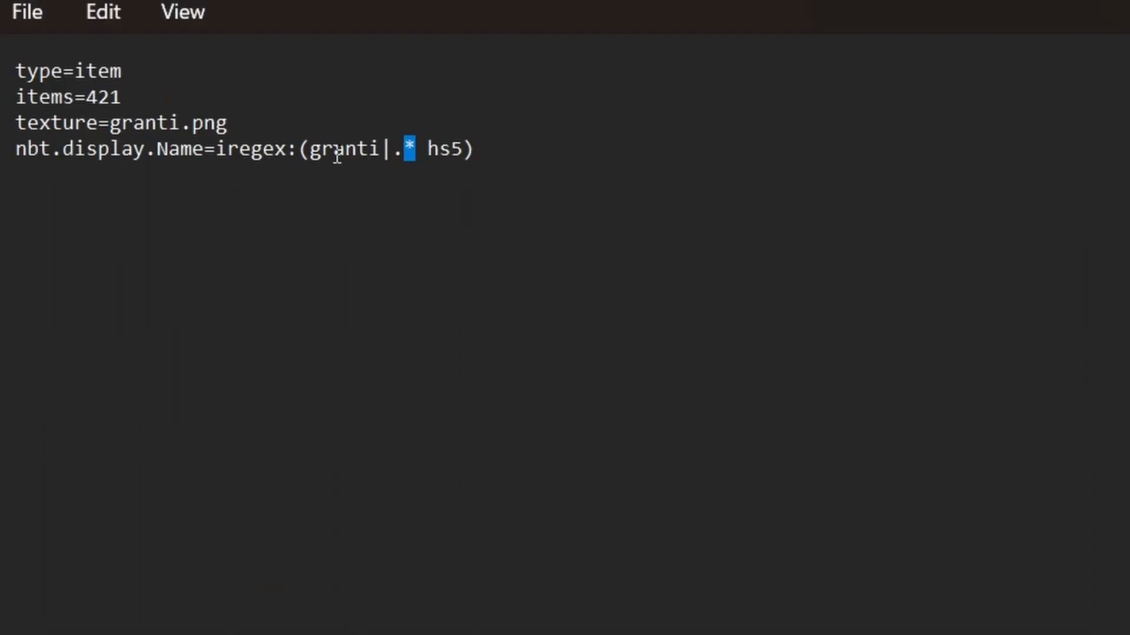
key("alt+Tab")
left_click(482, 474, "shift")
key("ctrl+a")
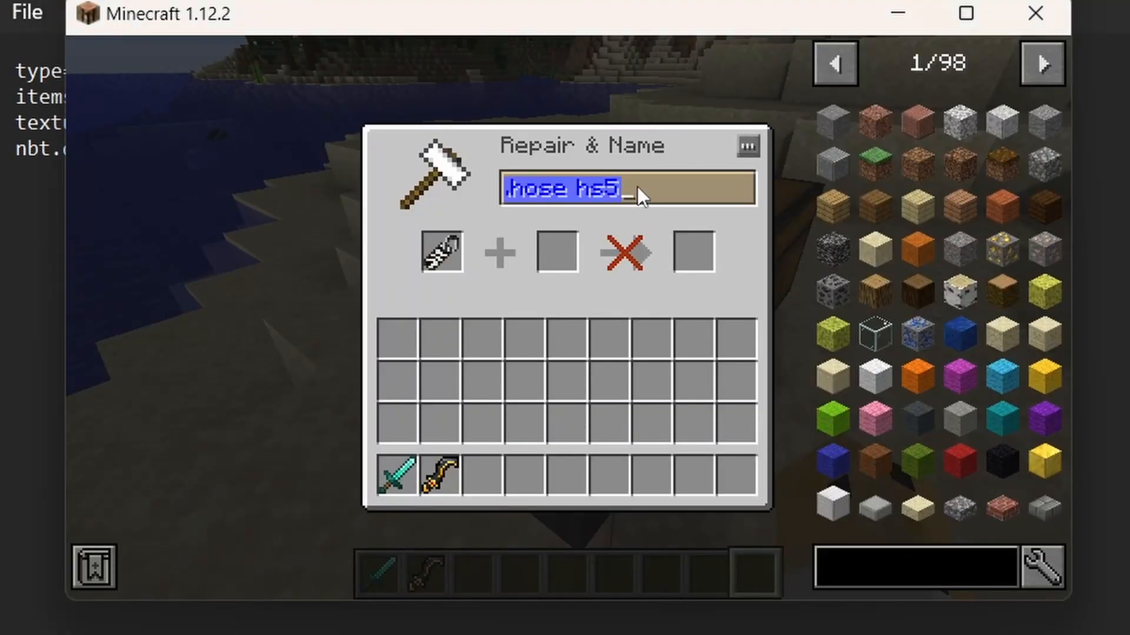
type("granti")
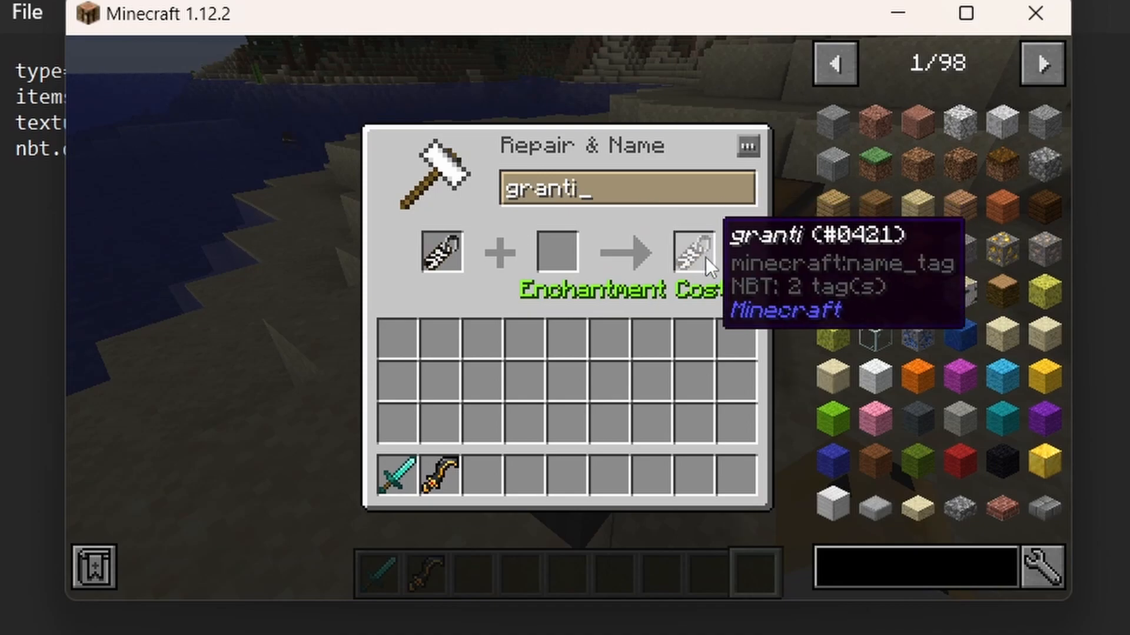
Shorten the tag's name to "gra" to test partial matching, and consult the name-matching options in the parameters notes
key("BackSpace")
key("BackSpace")
key("BackSpace")
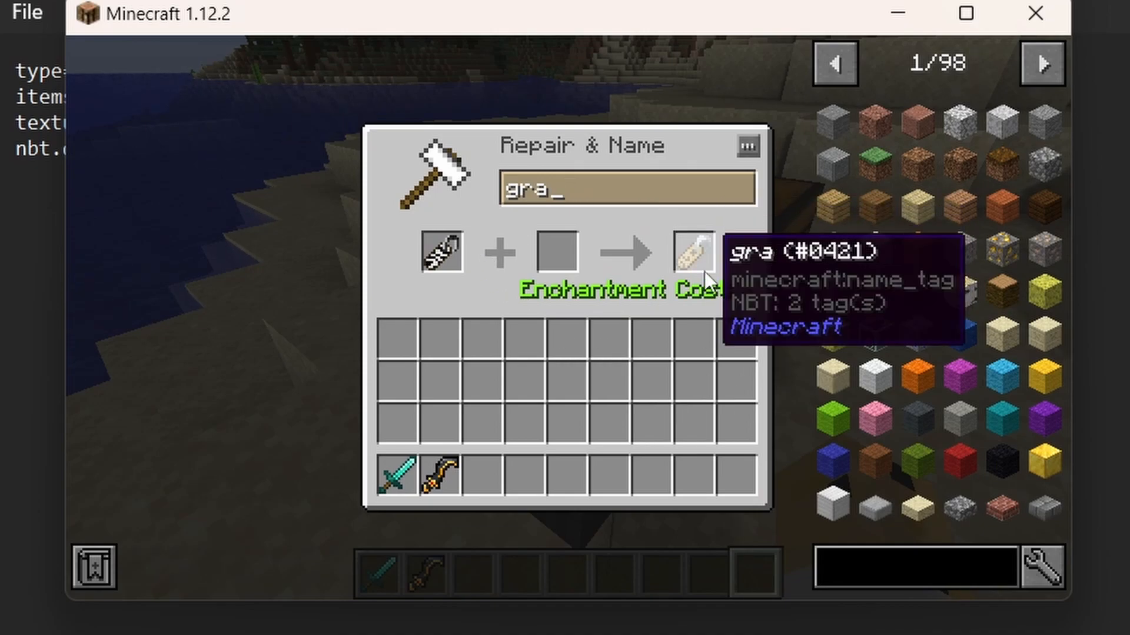
key("alt+Tab")
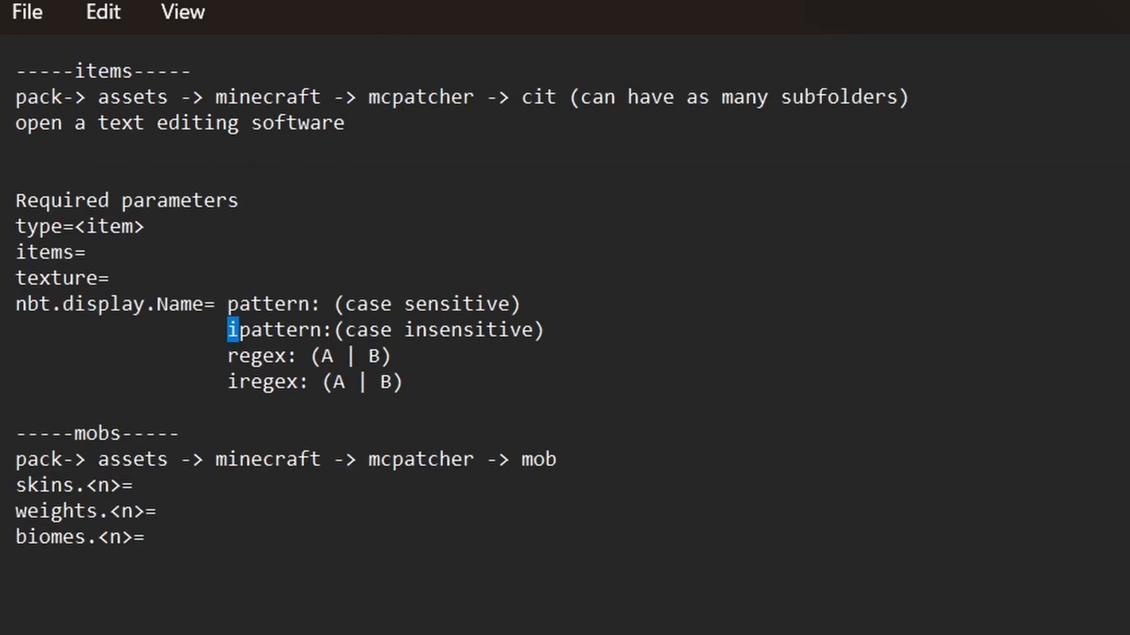
Back in Minecraft, move the swords and name tag from the hotbar into the chest, and step back to view the horse pens
key("alt+Tab")
left_click(414, 545, "shift")
left_click(450, 539, "shift")
left_click(741, 533, "shift")
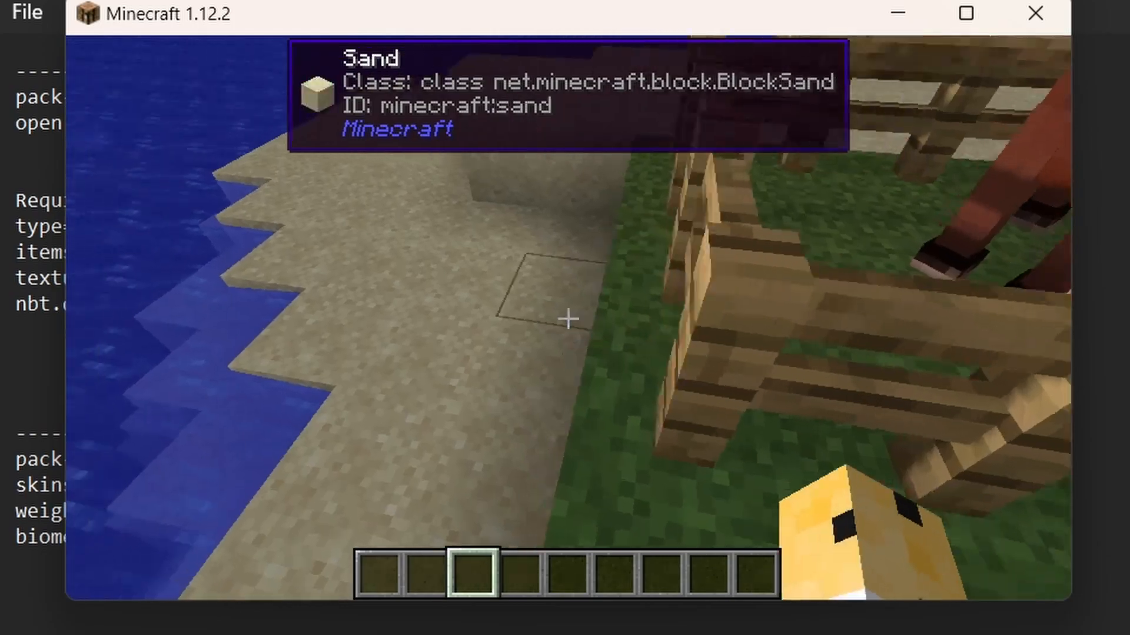
key("s")
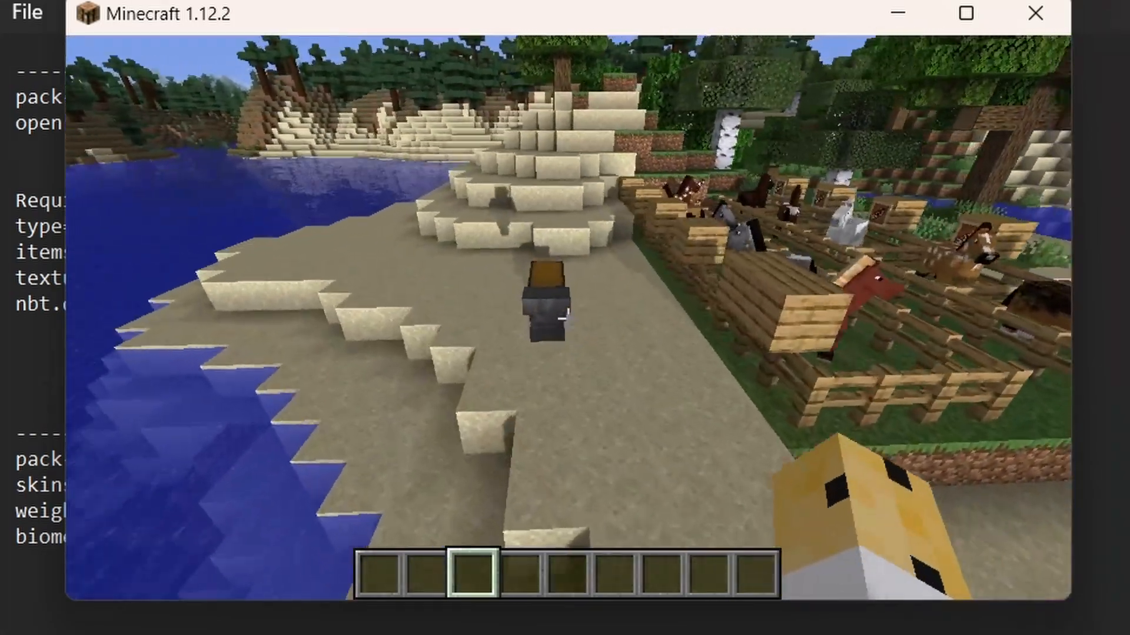
key("w")
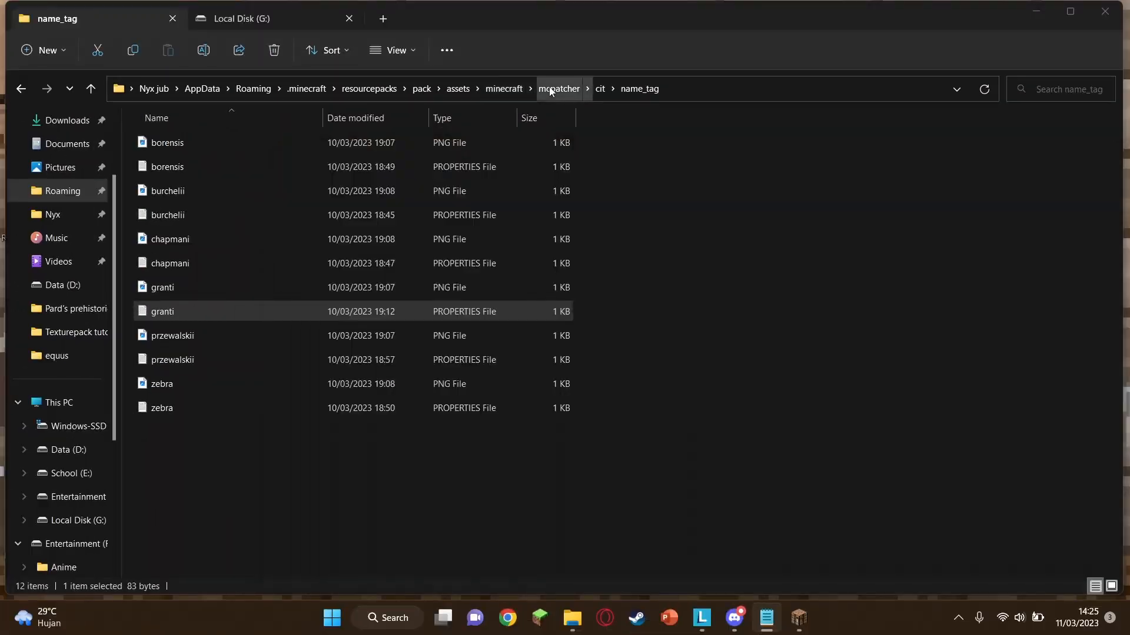
In File Explorer, go up to the pack's mcpatcher folder and open its mob folder and the horse subfolder
left_click(557, 89)
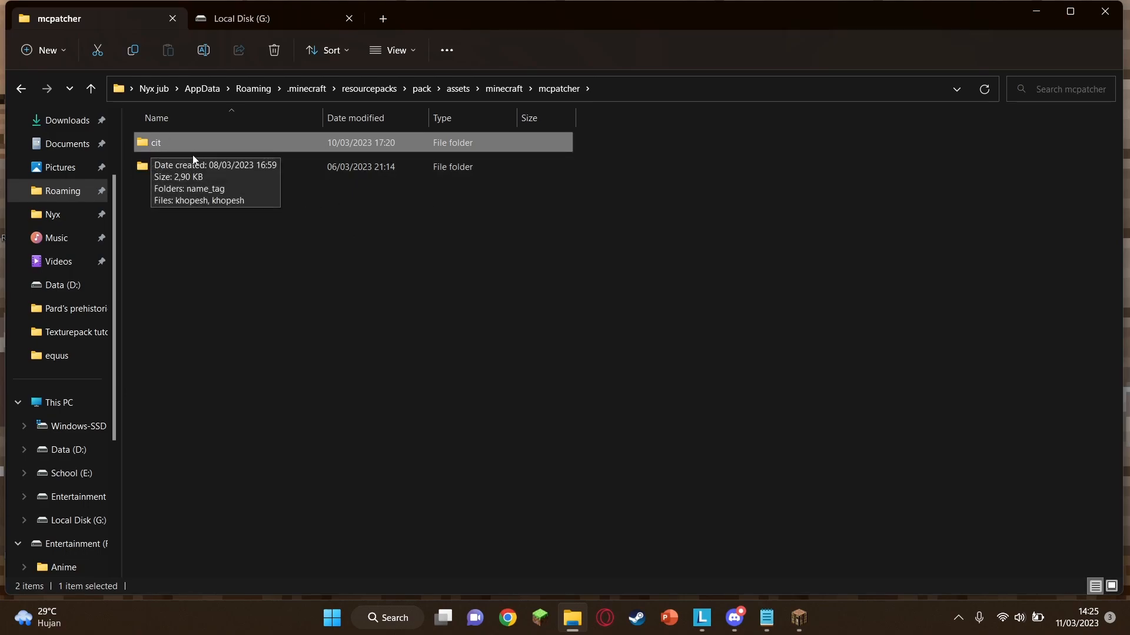
left_click(172, 178)
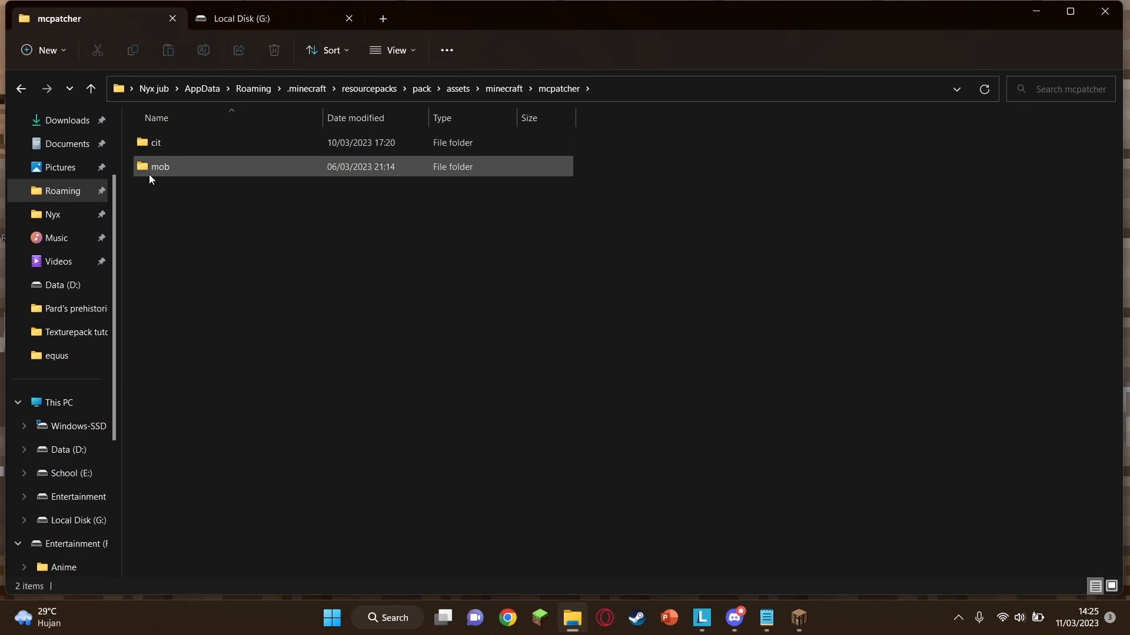
double_click(333, 173)
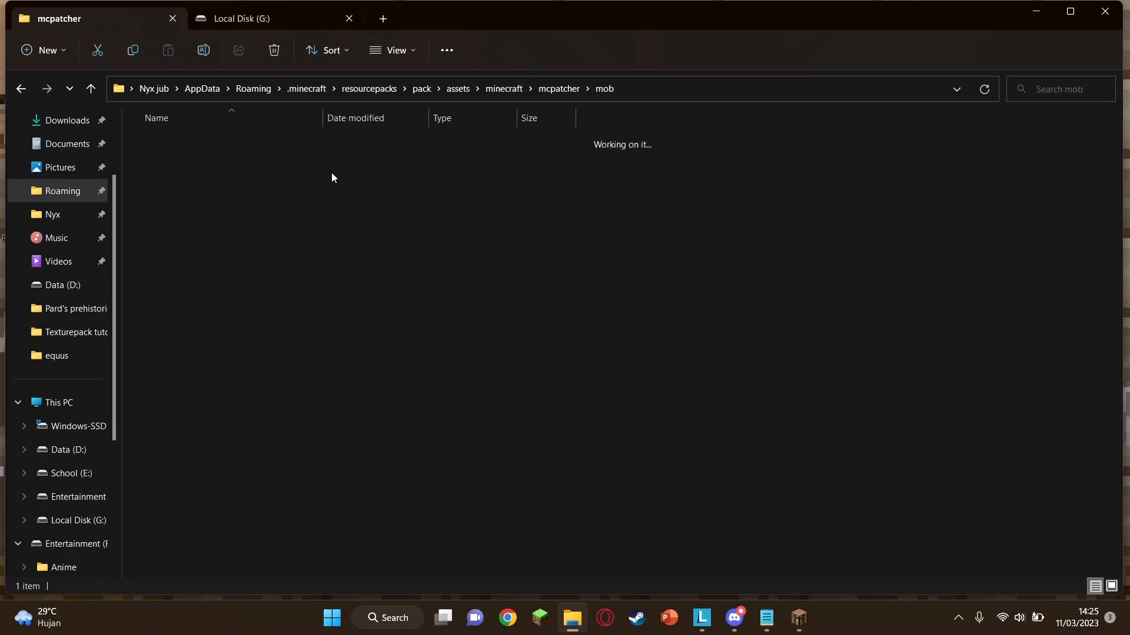
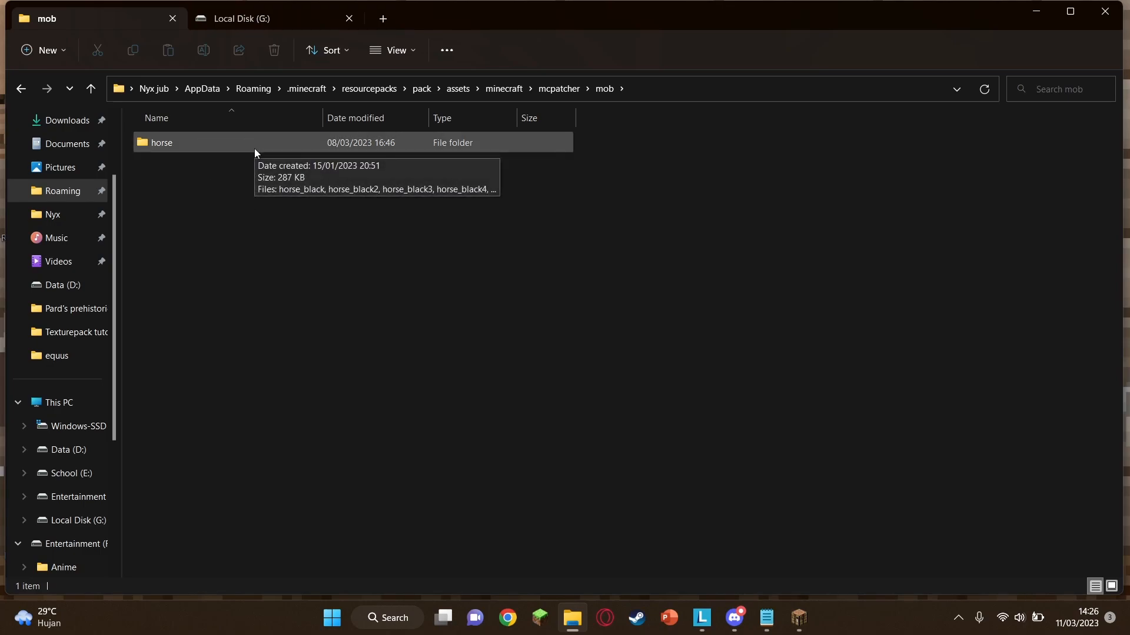
left_click_drag(152, 169, 244, 193)
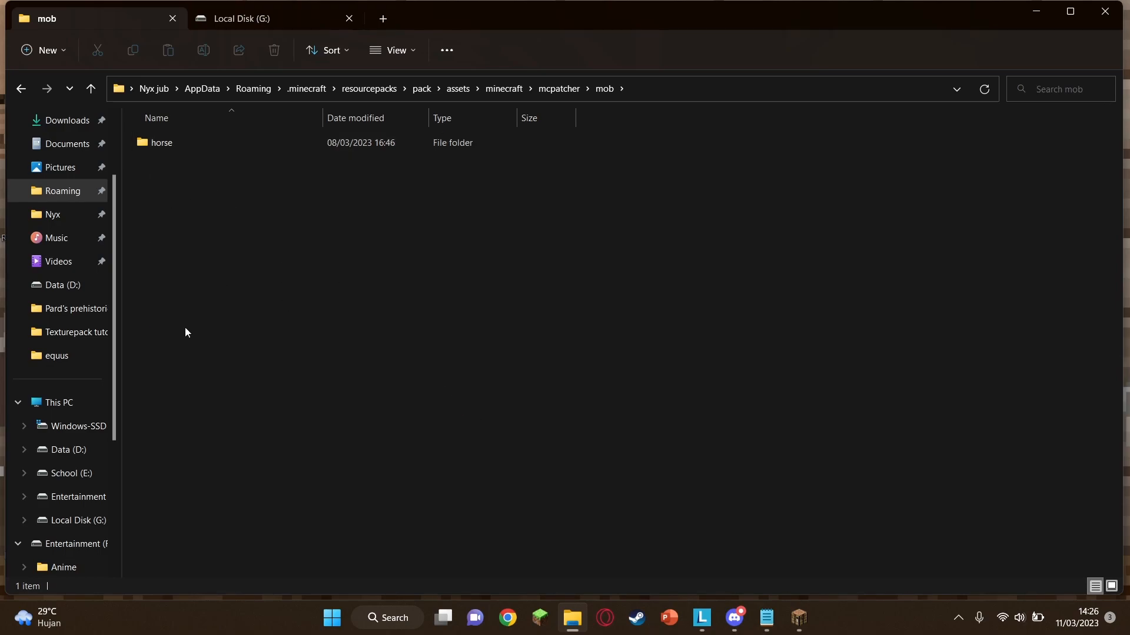
double_click(298, 152)
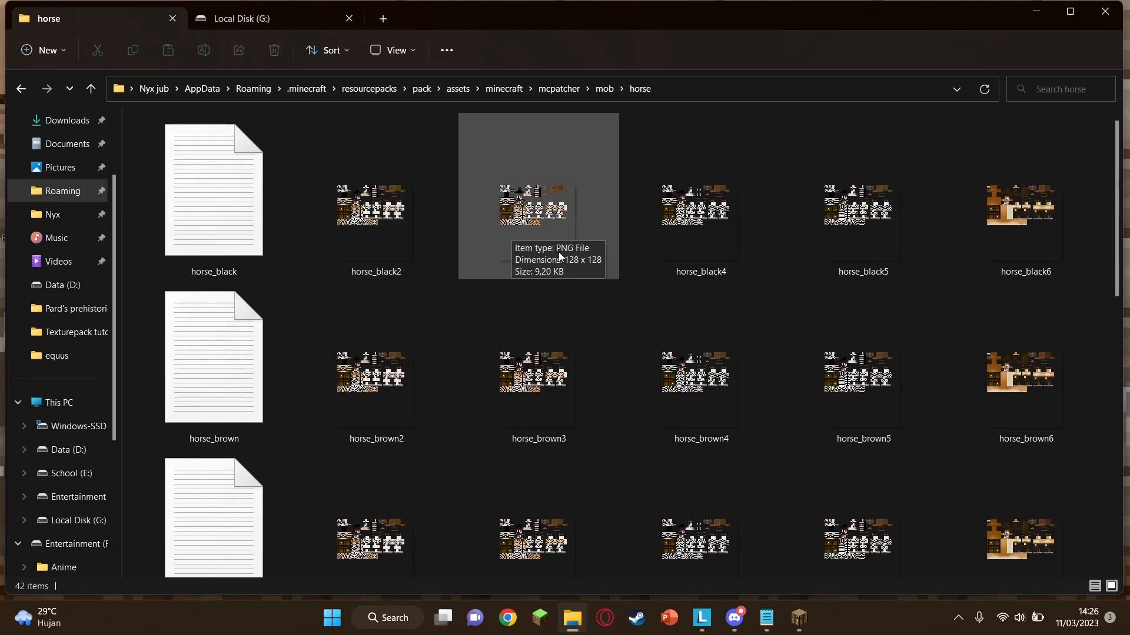
Look through the horse folder and display its textures and properties files as icons small enough to fit in view
scroll(337, 285, "down", 5)
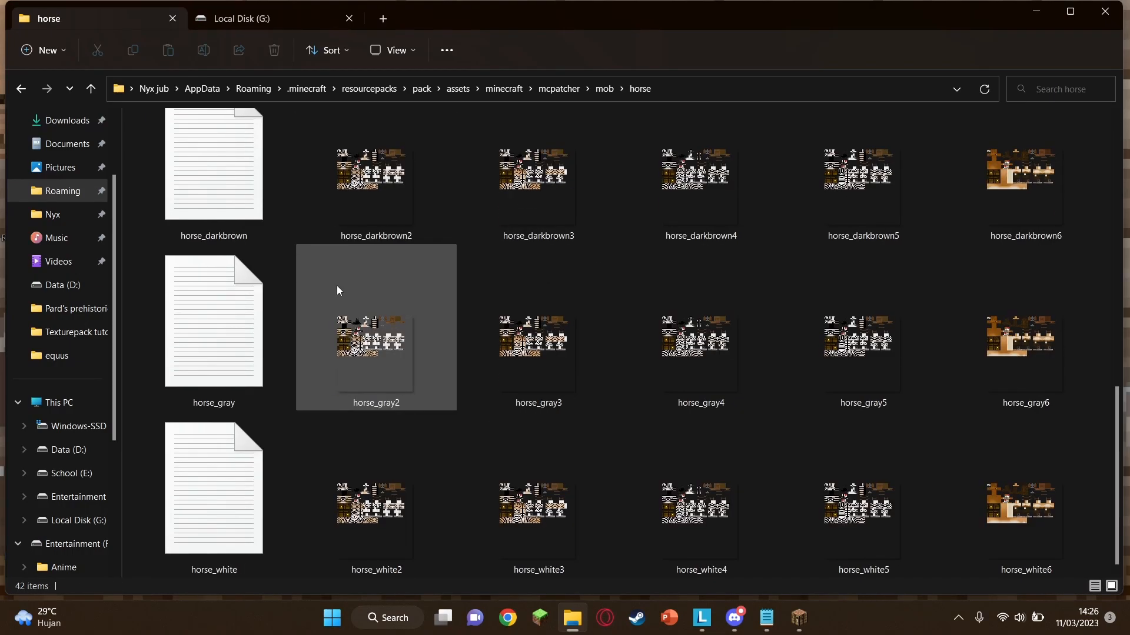
key("ctrl+shift+6")
left_click(393, 50)
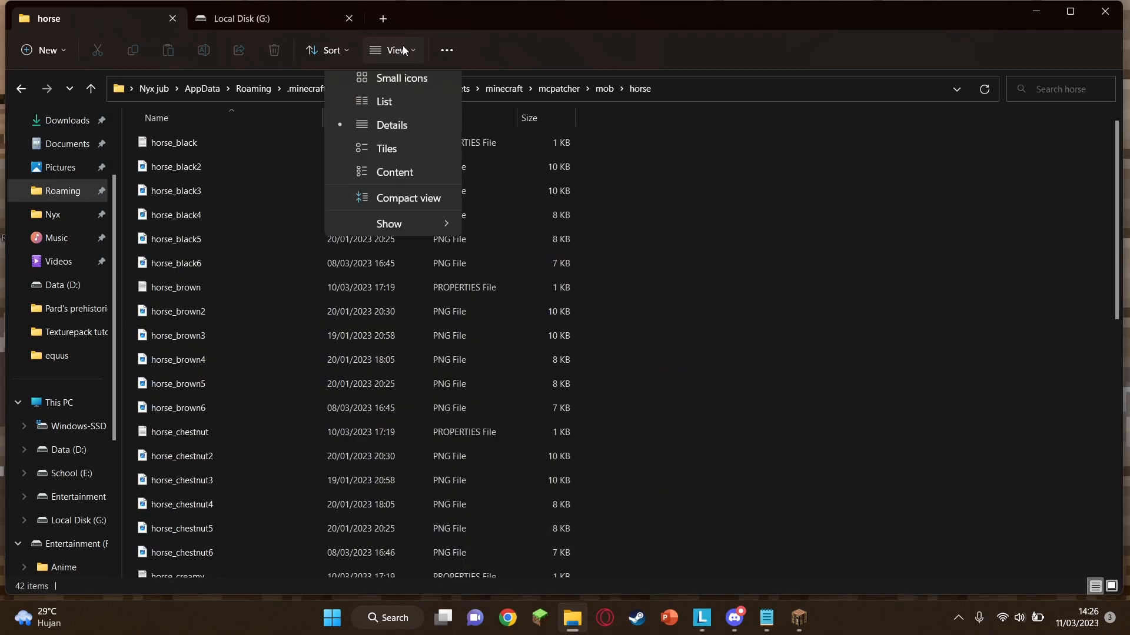
left_click(406, 107)
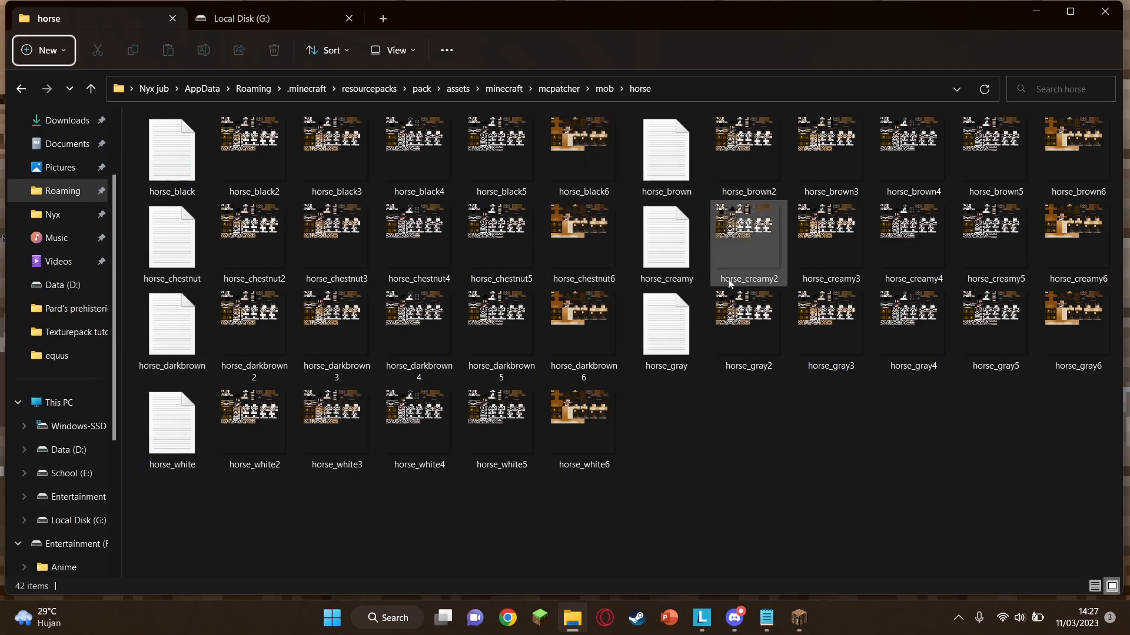
Glance at the parameters notes, and open the horse_black properties file from the horse folder
mouse_move(738, 159)
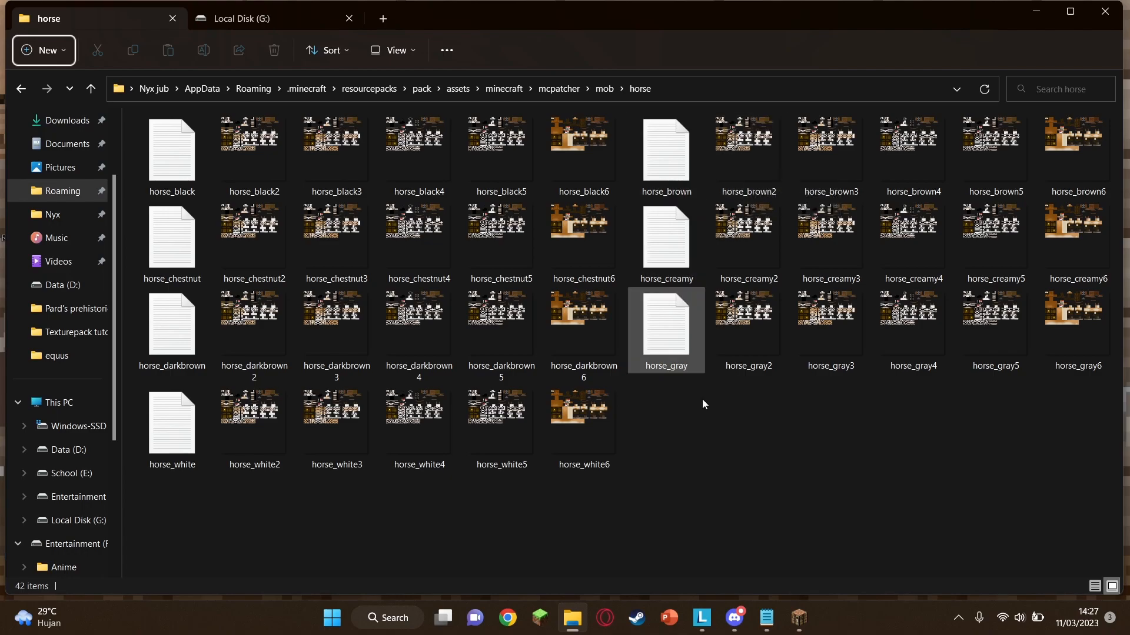
left_click(765, 618)
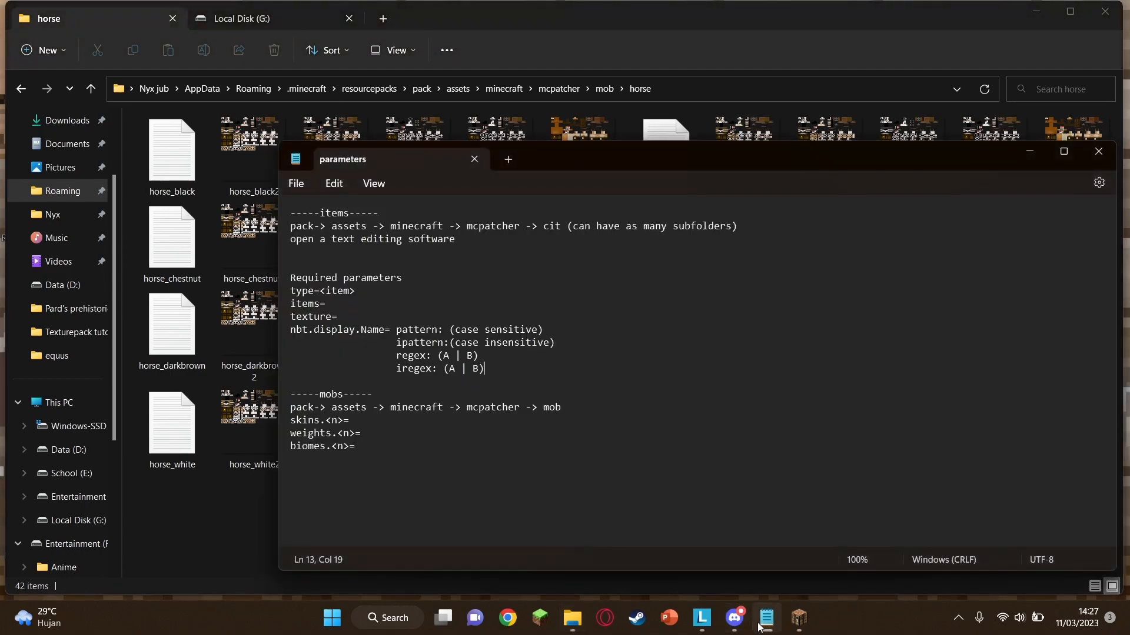
left_click(765, 617)
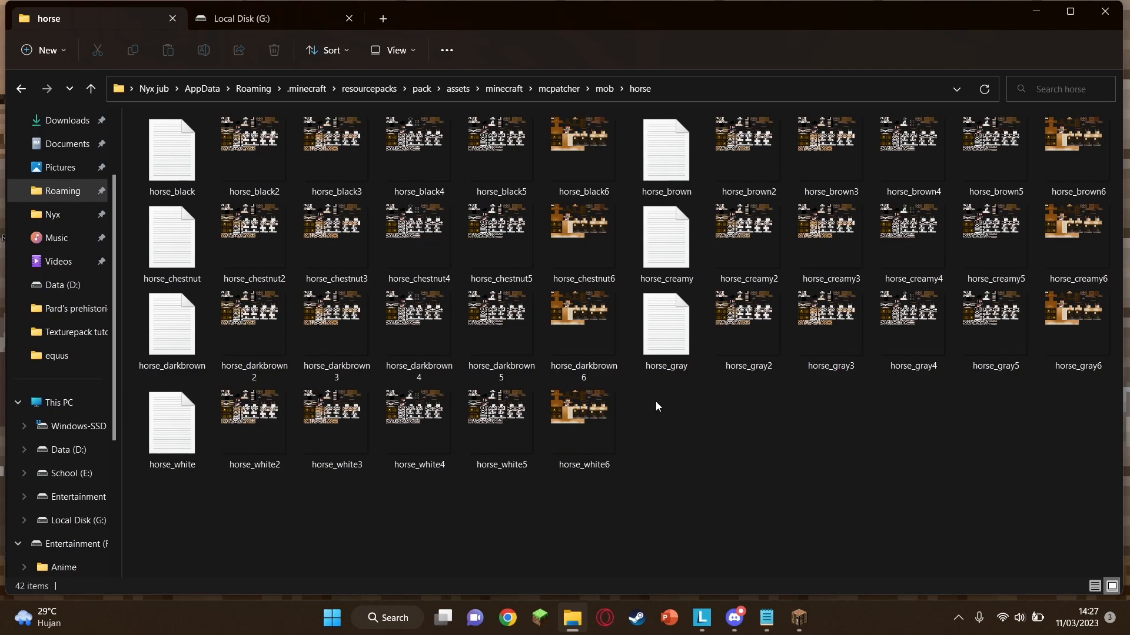
left_click(179, 182)
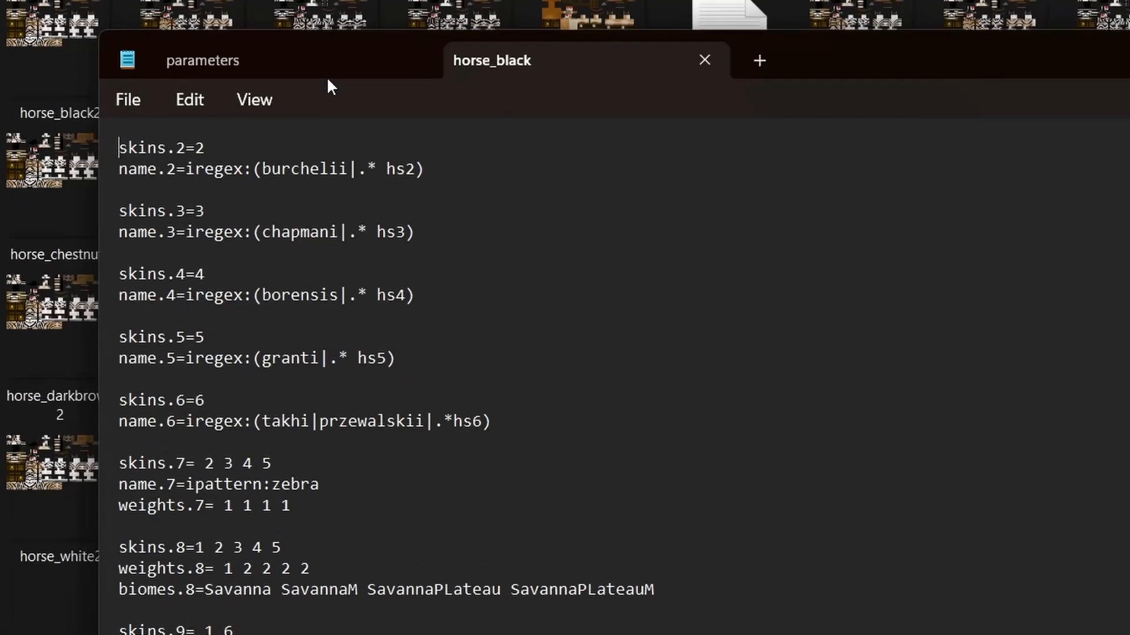
In the parameters notes, examine the mobs section's folder path and the skins.<n>= parameter
left_click(419, 165)
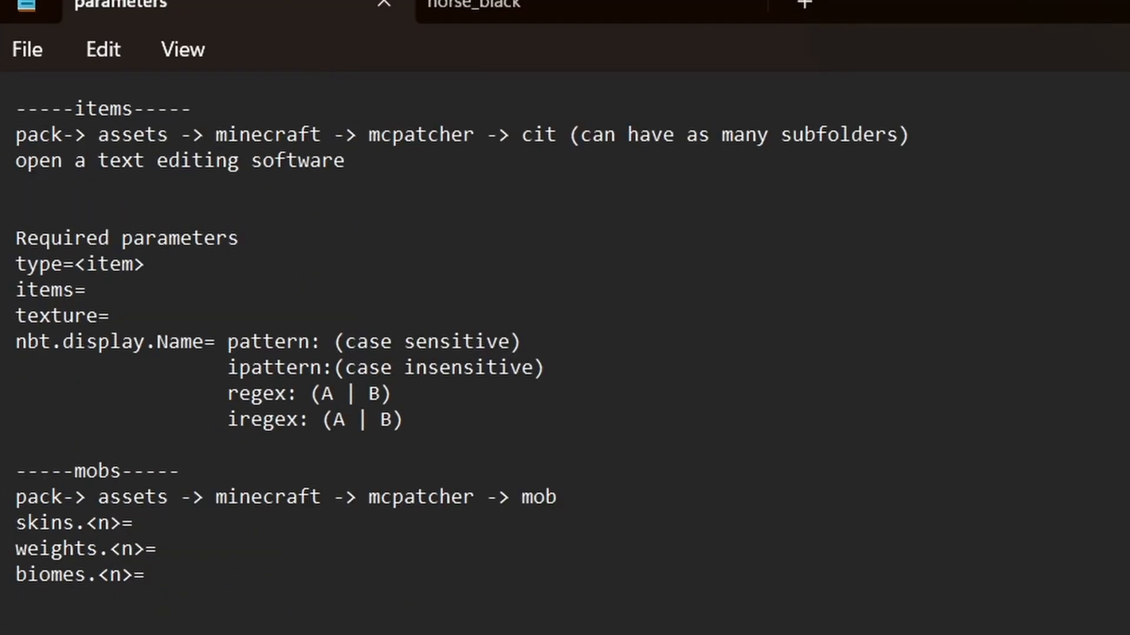
left_click_drag(18, 497, 274, 499)
left_click_drag(378, 498, 582, 501)
left_click(535, 498)
left_click(699, 539)
left_click_drag(144, 522, 1, 535)
left_click(315, 545)
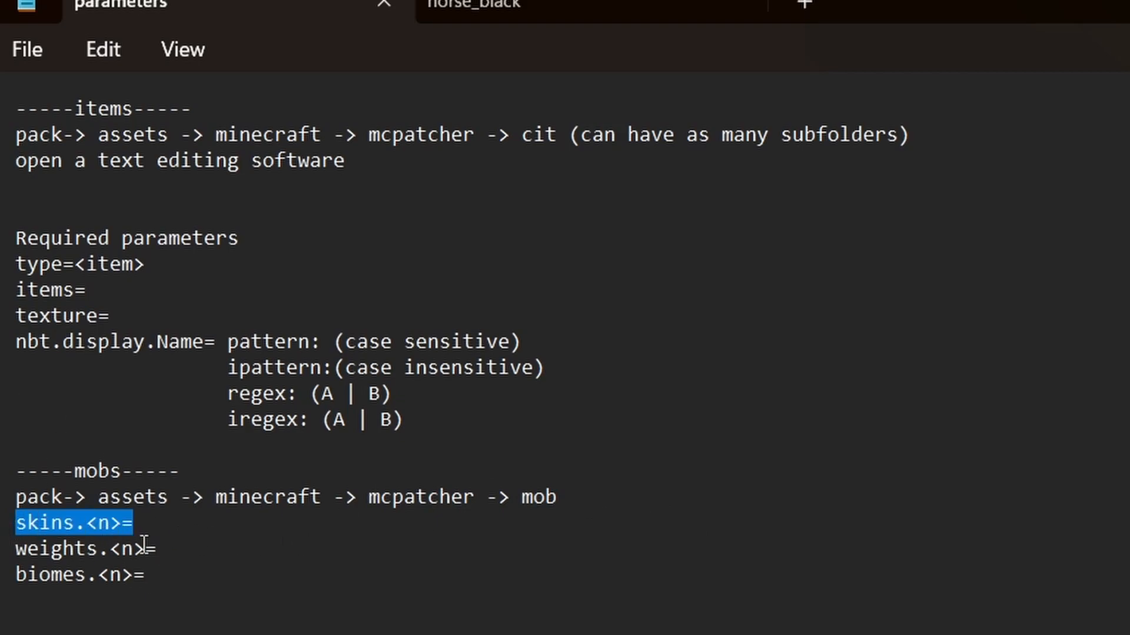
Compare the skins.<n>= parameter in the notes with the numbered skins entries in the horse_black properties file
left_click(552, 7)
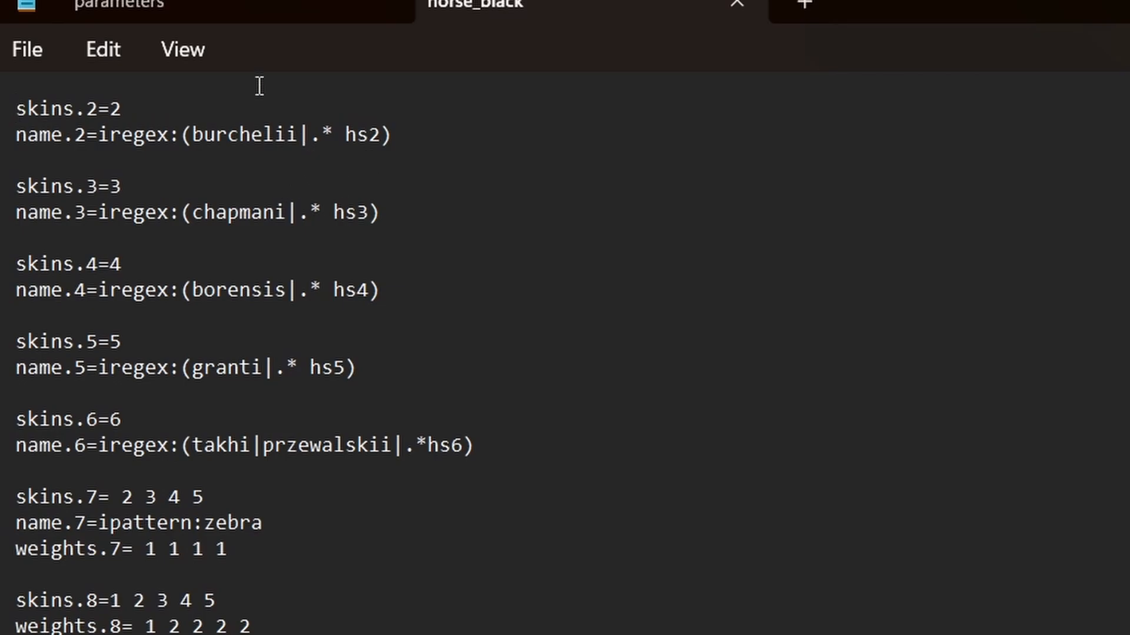
left_click(238, 5)
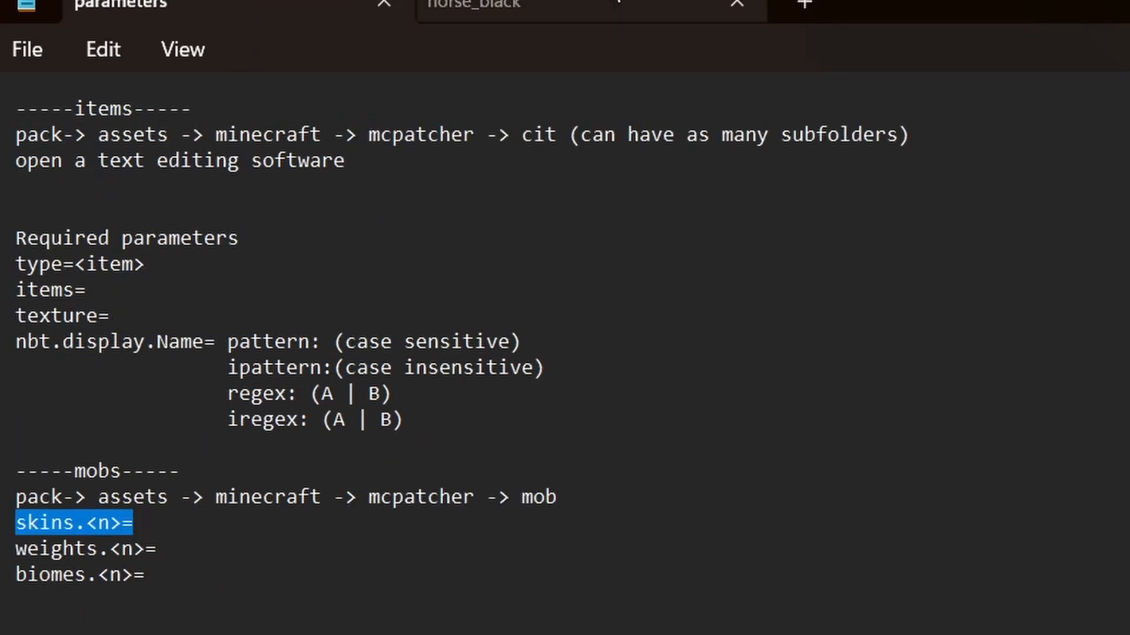
left_click(482, 8)
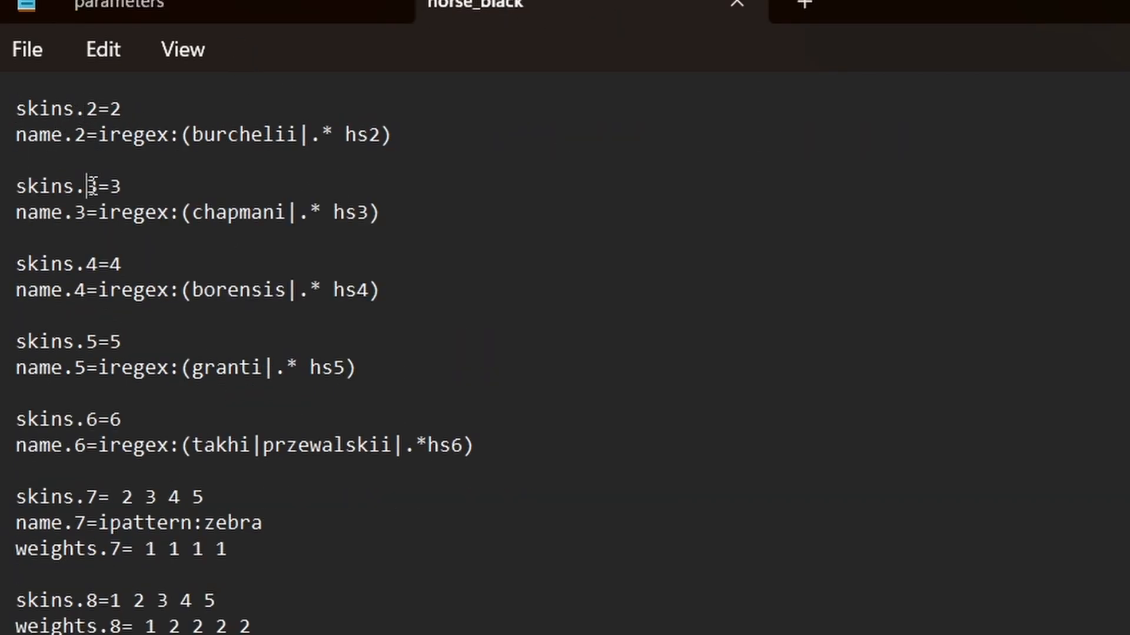
left_click(90, 315)
left_click(98, 342)
Examine both parts of the skins.2=2 line in horse_black and find the matching horse_black2 texture in the horse folder
left_click_drag(150, 112, 20, 101)
left_click(88, 109)
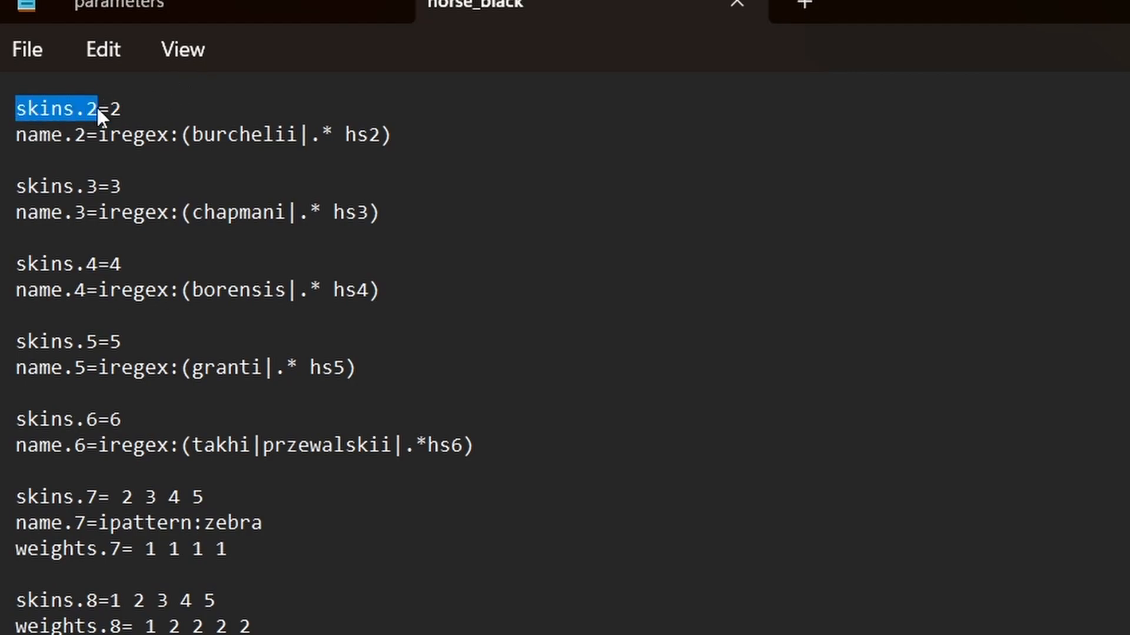
left_click(113, 109)
left_click_drag(124, 108, 107, 102)
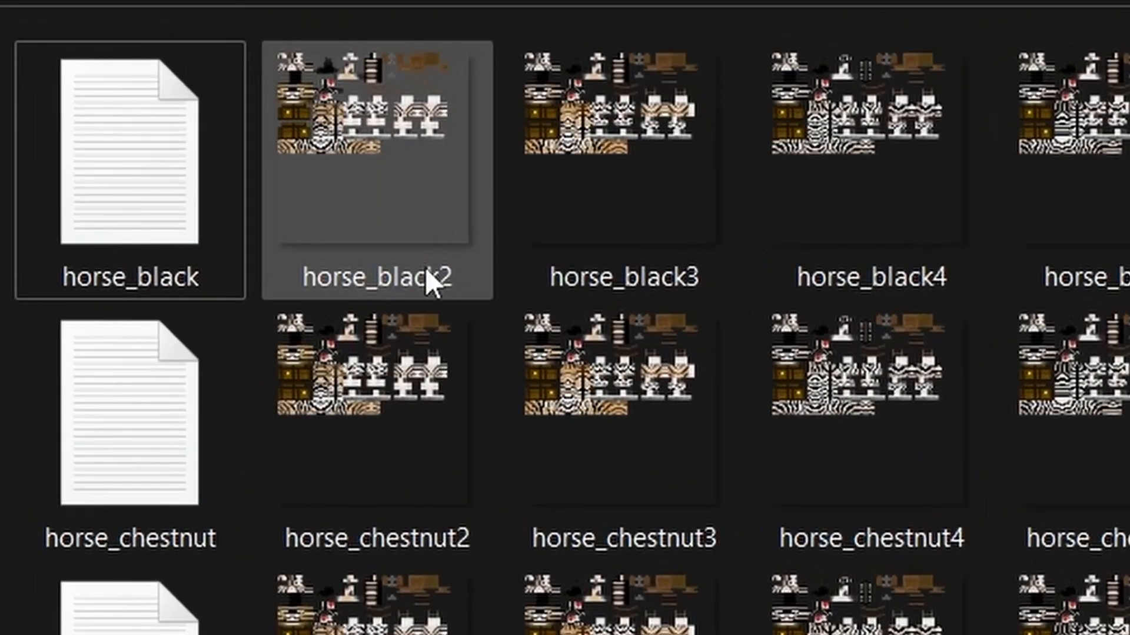
mouse_move(376, 284)
mouse_move(446, 289)
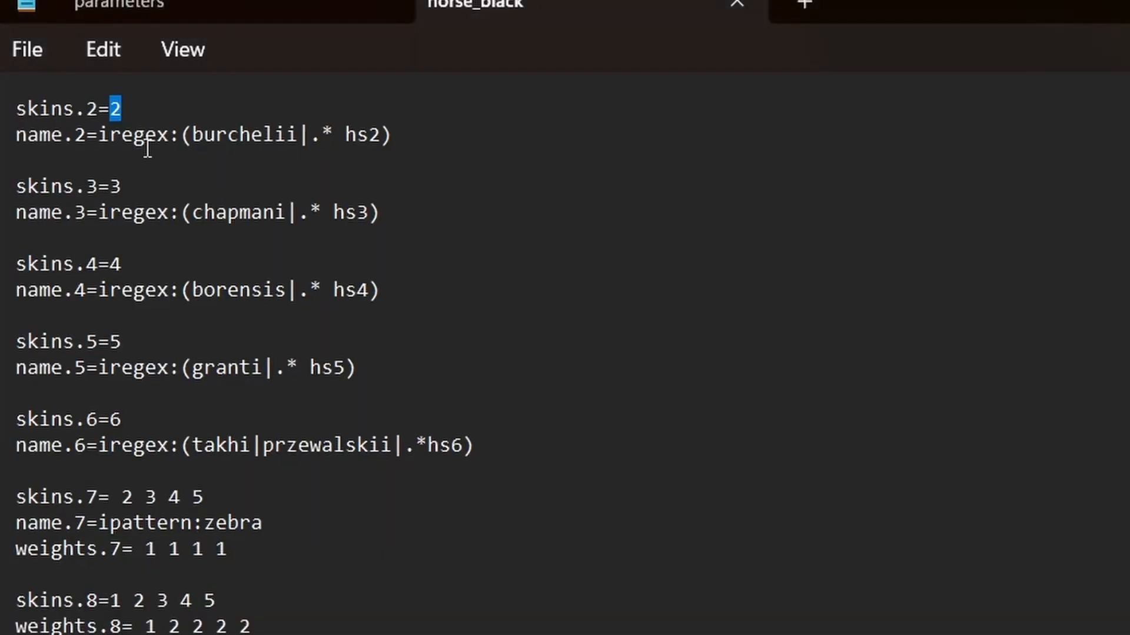
Highlight the skins.2 key in the horse_black file, followed by its value 2, to tell the two numbers apart
left_click(148, 150)
left_click_drag(22, 105, 102, 117)
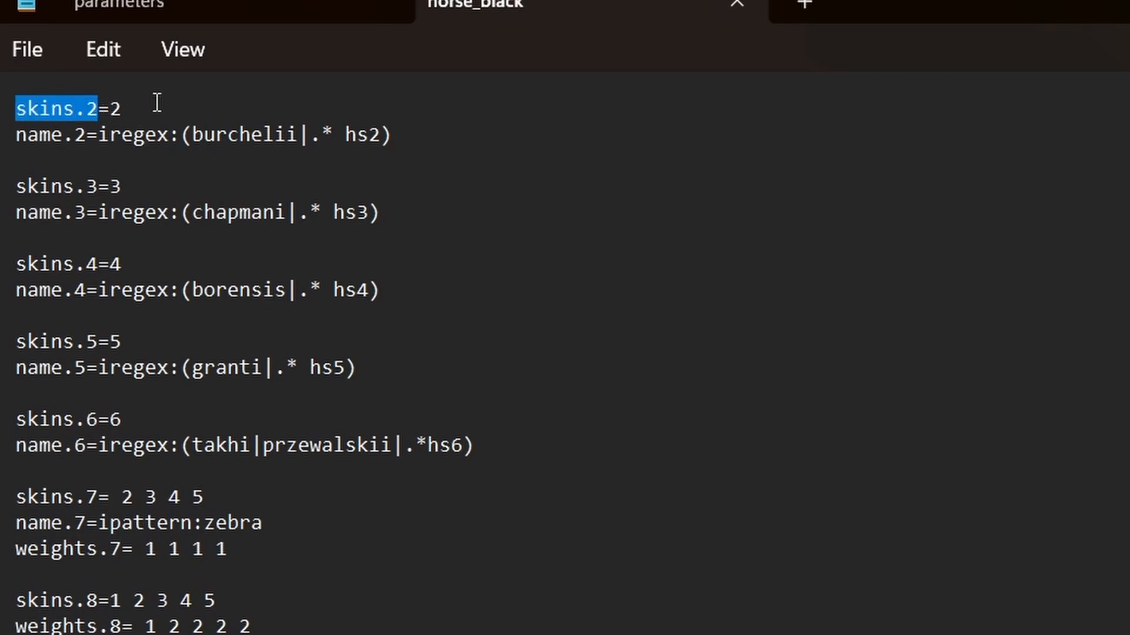
left_click(154, 103)
double_click(114, 107)
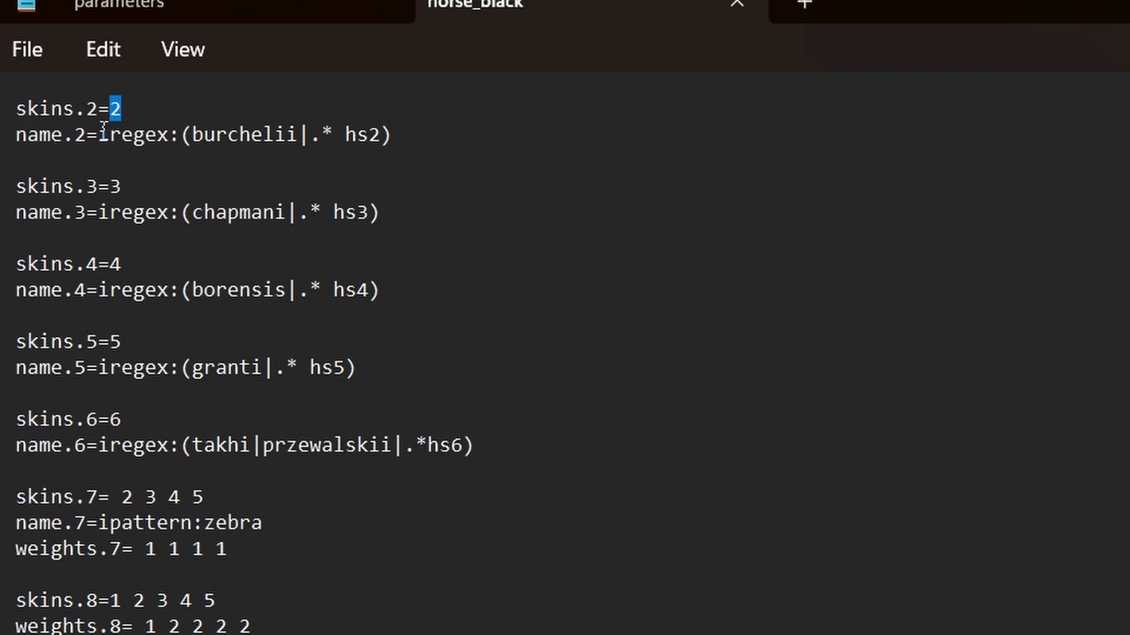
Highlight the value 2 in skins.2=2 and compare the entry with the skins.<n>= parameter in the parameters notes
left_click(144, 109)
double_click(114, 109)
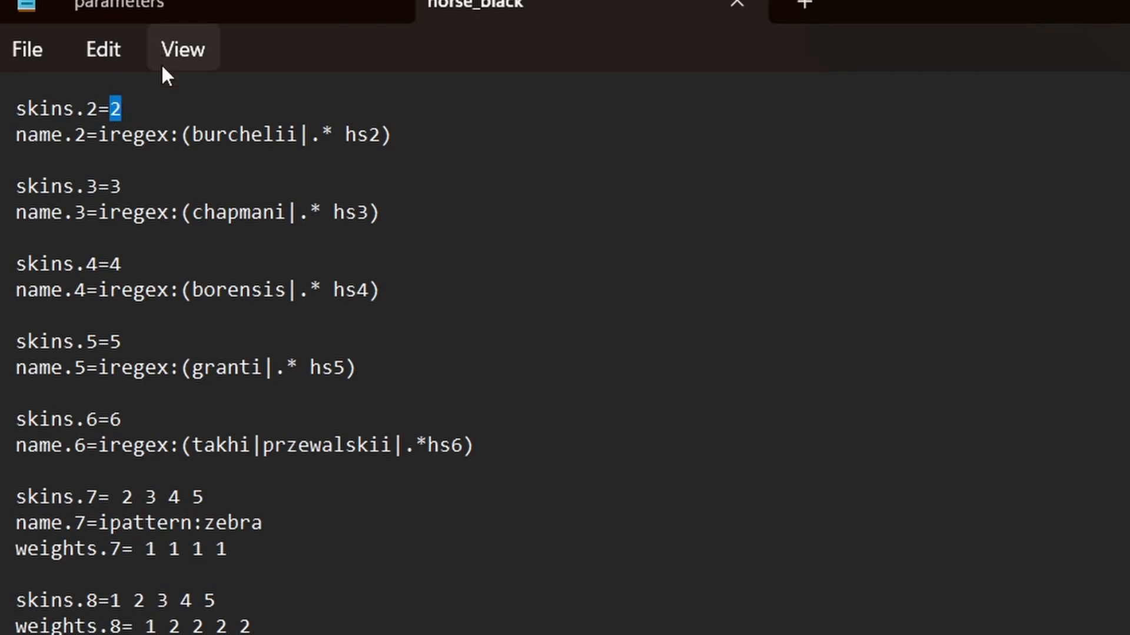
left_click(235, 18)
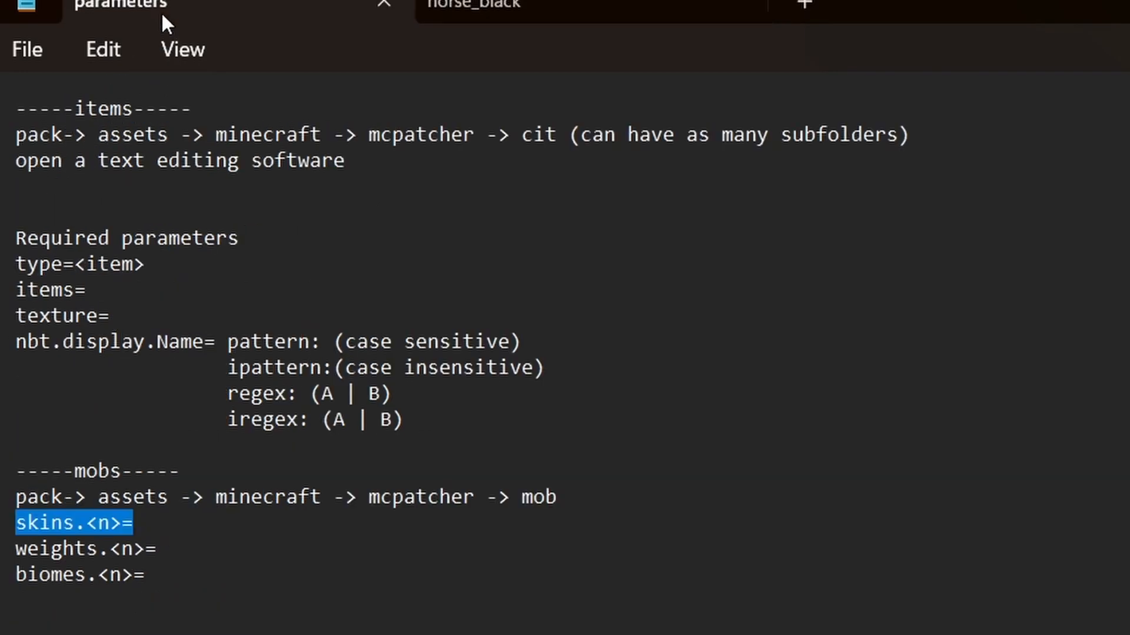
left_click(209, 512)
left_click(494, 7)
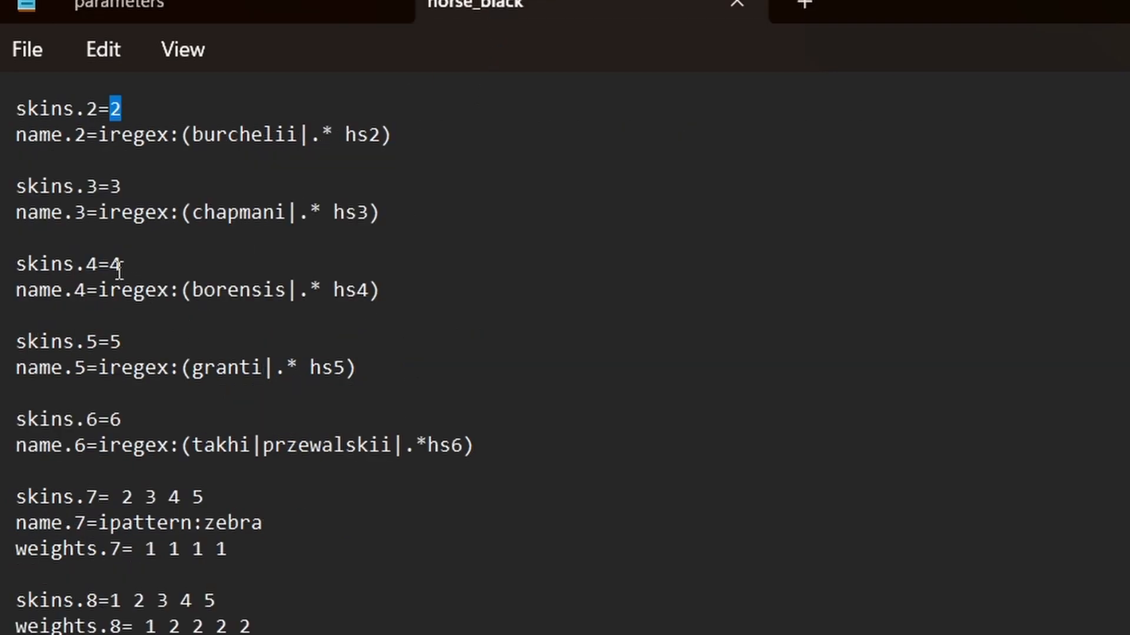
In horse_black, highlight the name.2= key and its value iregex:(burchelii|.* hs2), and check them against the mobs parameters in the notes
left_click(38, 151)
left_click_drag(20, 139, 114, 109)
left_click(83, 150)
left_click(96, 166)
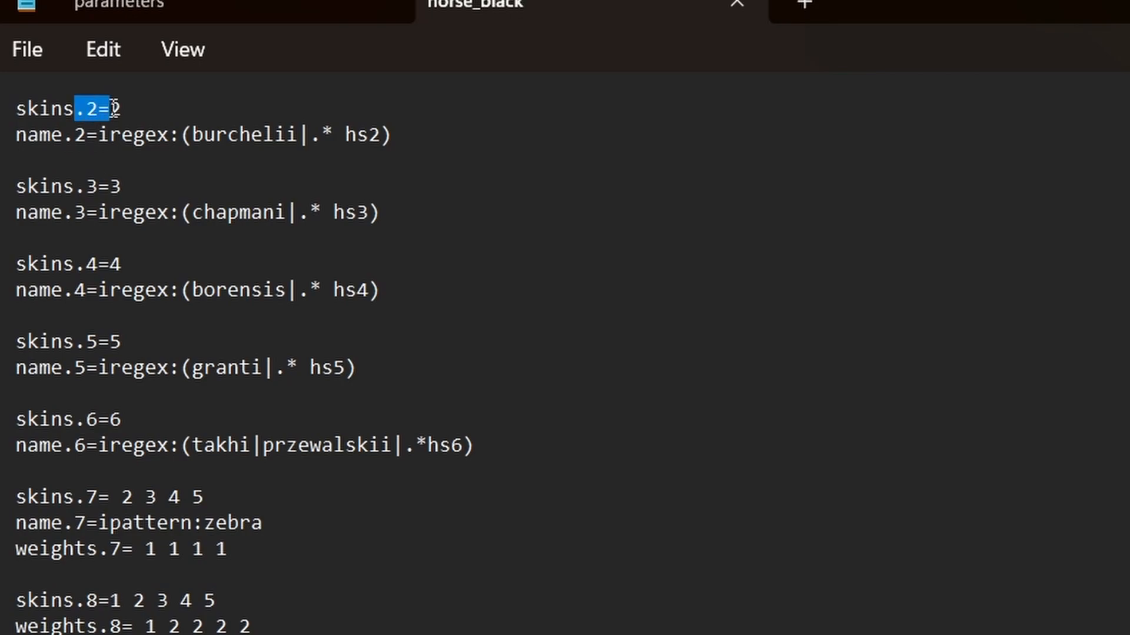
left_click_drag(19, 135, 99, 137)
left_click(93, 160)
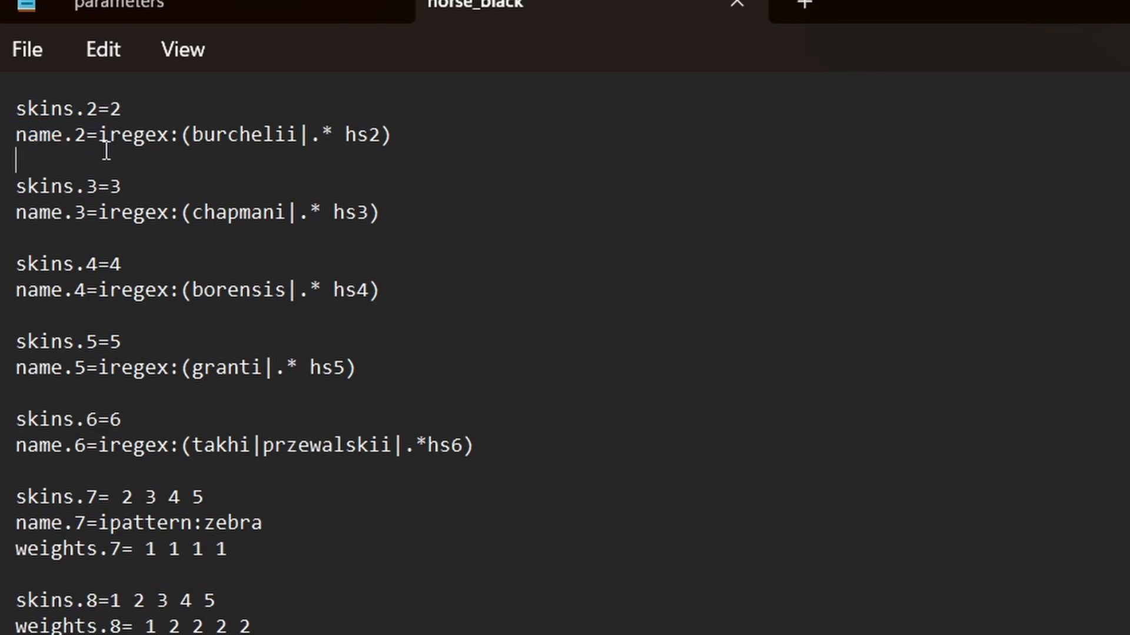
left_click_drag(99, 137, 429, 151)
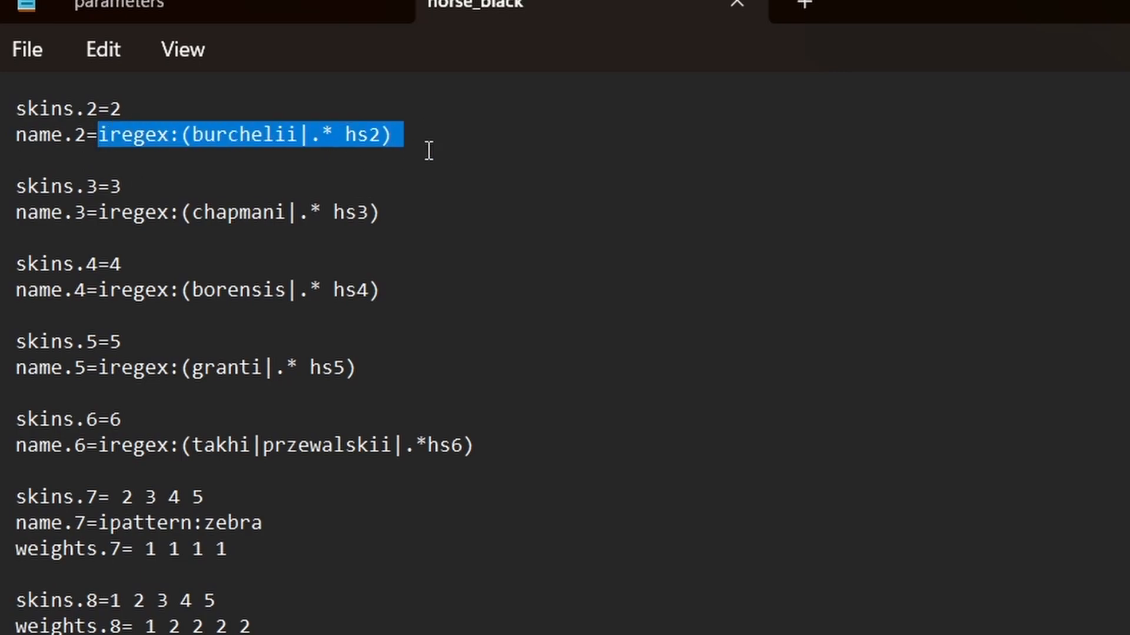
left_click(260, 5)
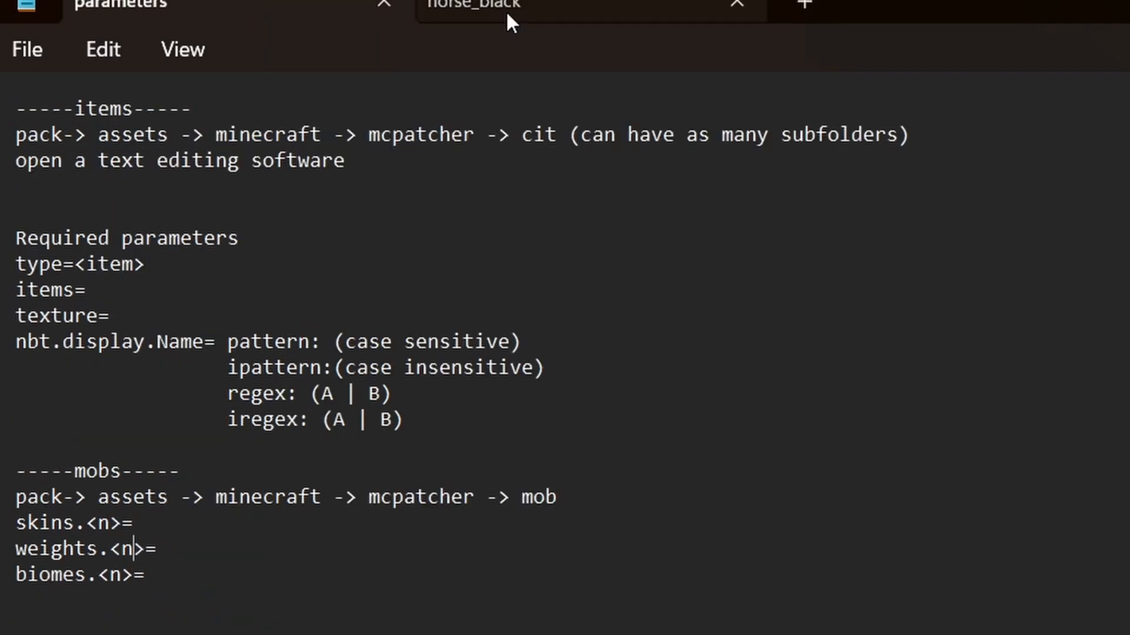
left_click(490, 4)
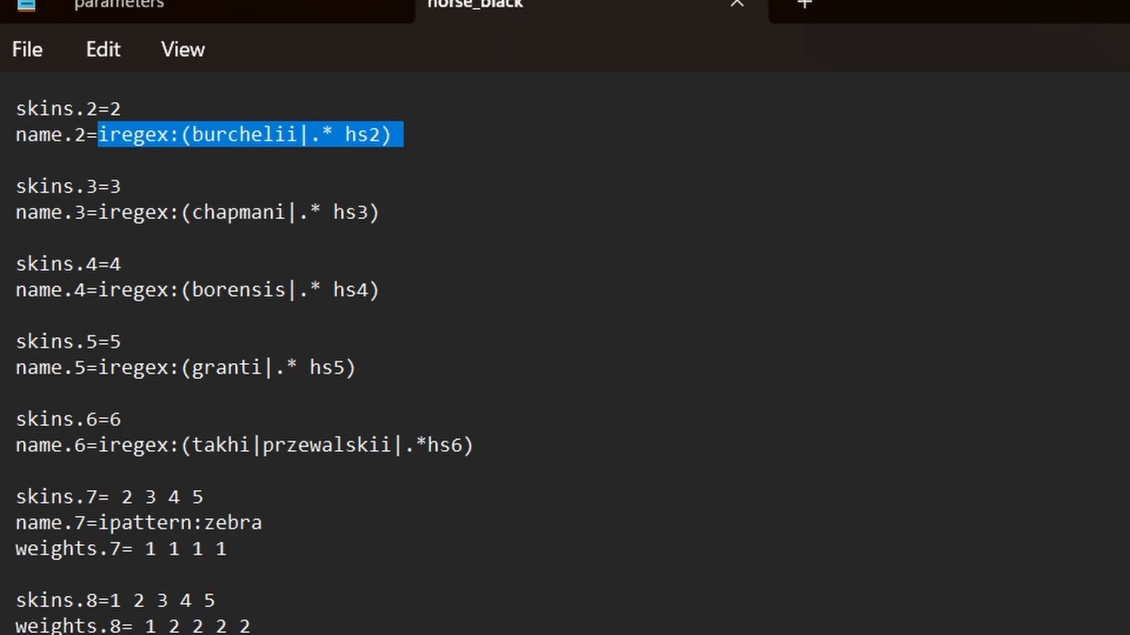
Switch to Minecraft, copy the Granti name tag from its item frame and apply it to the white-spotted brown horse
key("alt+Tab")
key("Escape")
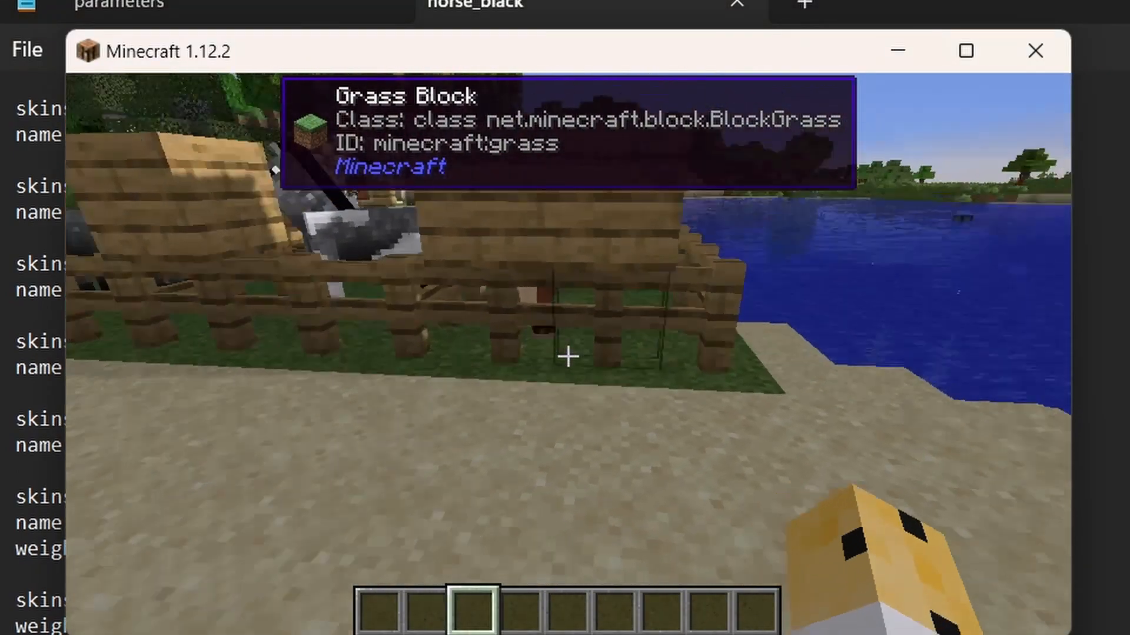
key("w")
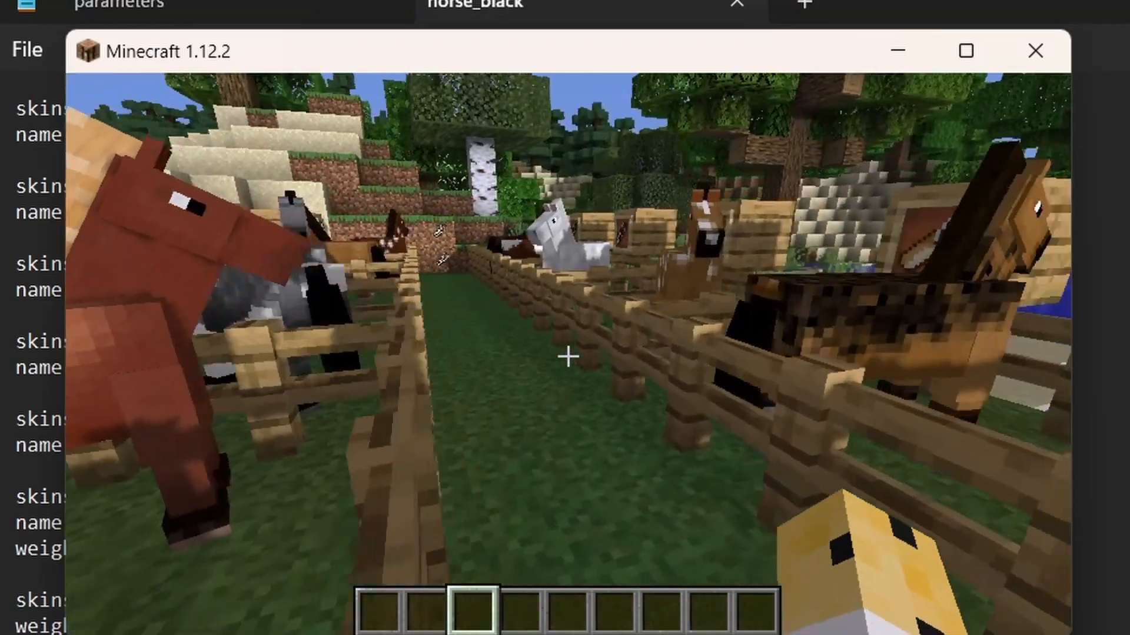
key("w")
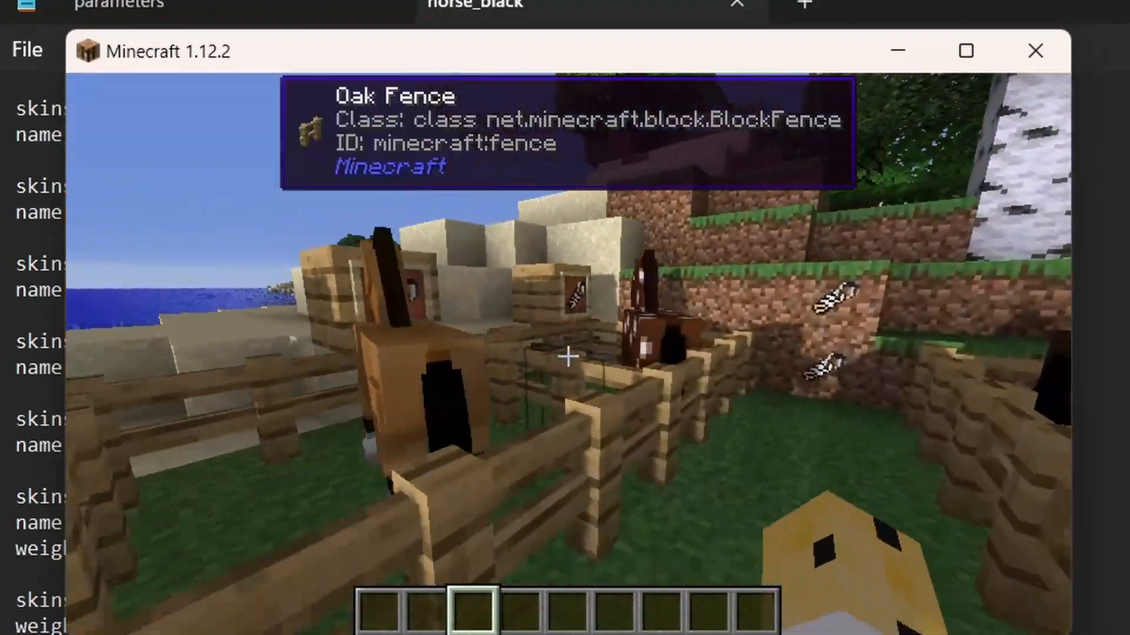
key("w")
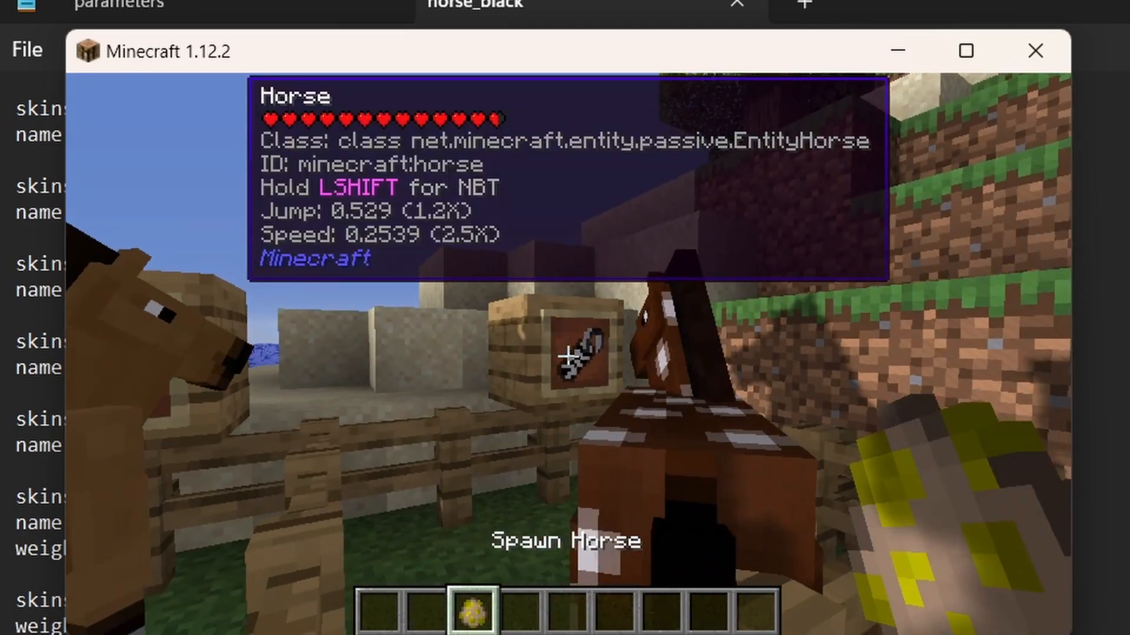
key("4")
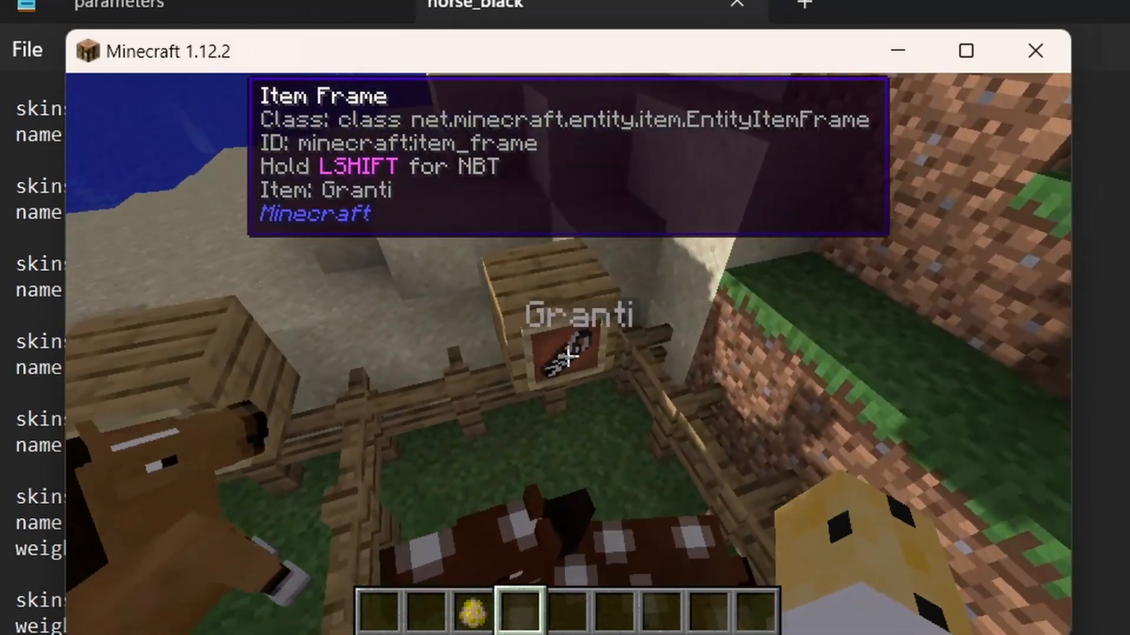
left_click(566, 356)
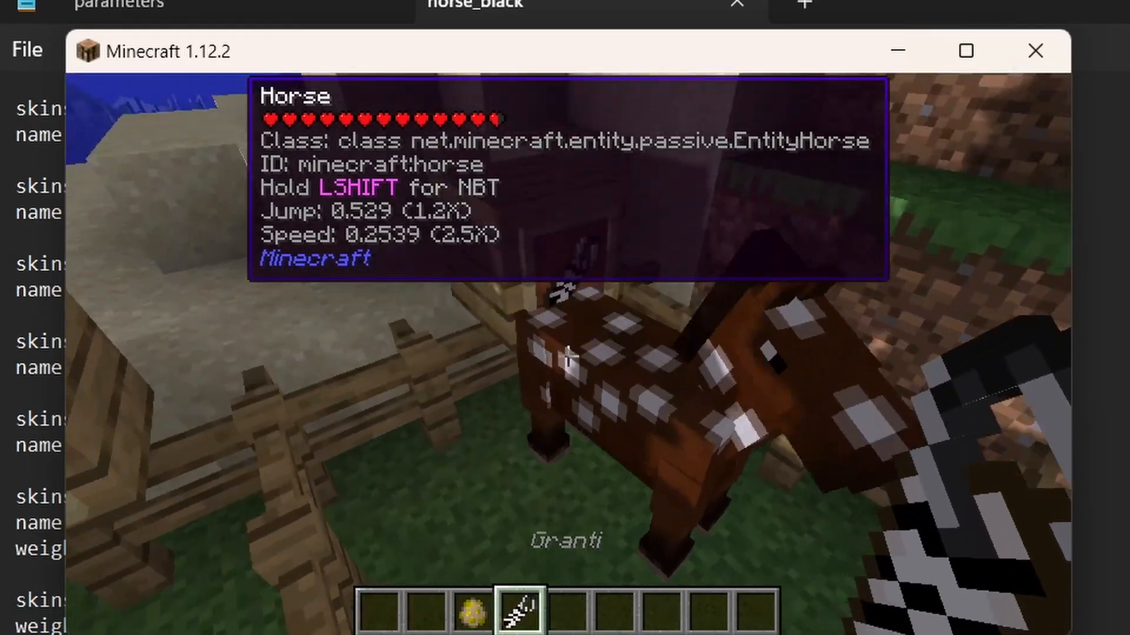
right_click(567, 356)
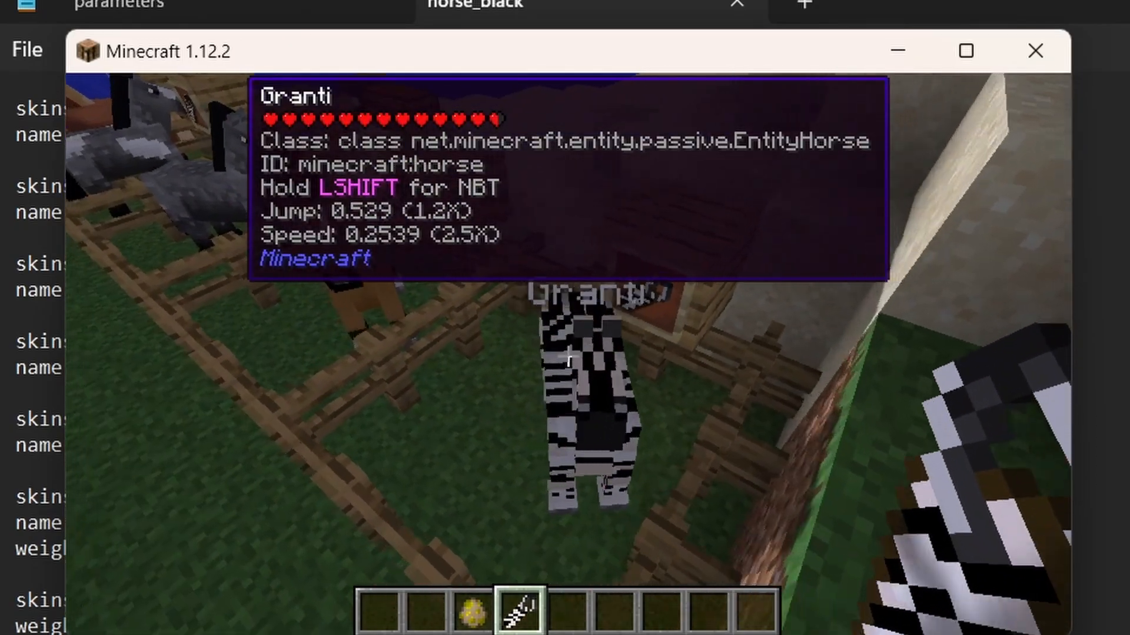
Check the name.5 line in horse_black, then copy the framed ". hs5" name tag in Minecraft and apply it to the dark brown horse
key("a")
scroll(568, 353, "down", 1)
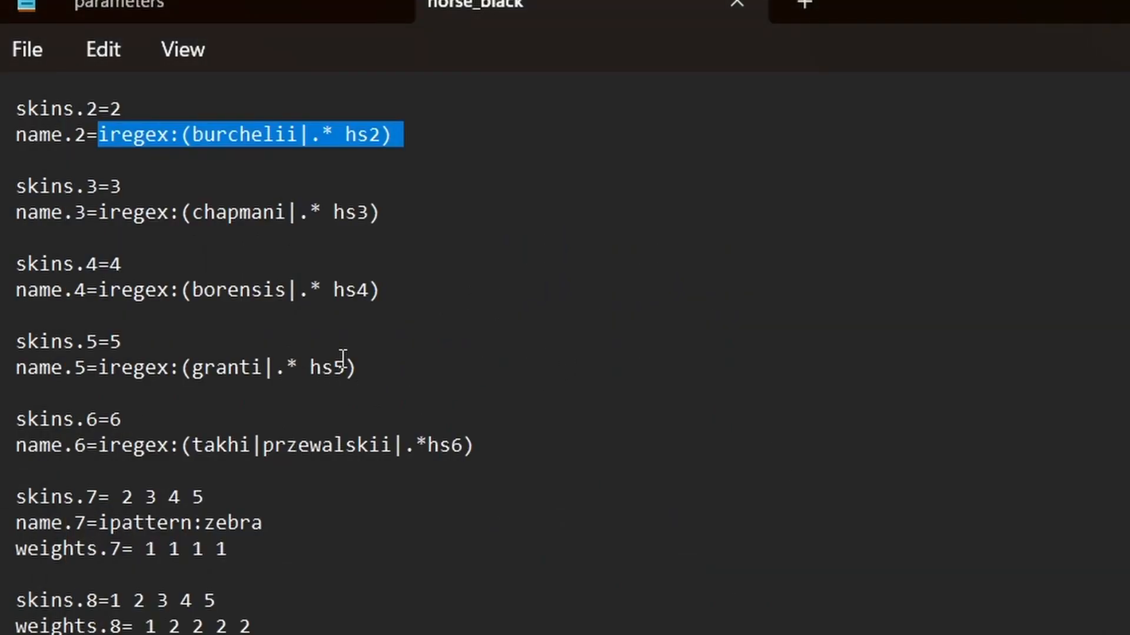
key("alt+Tab")
key("Escape")
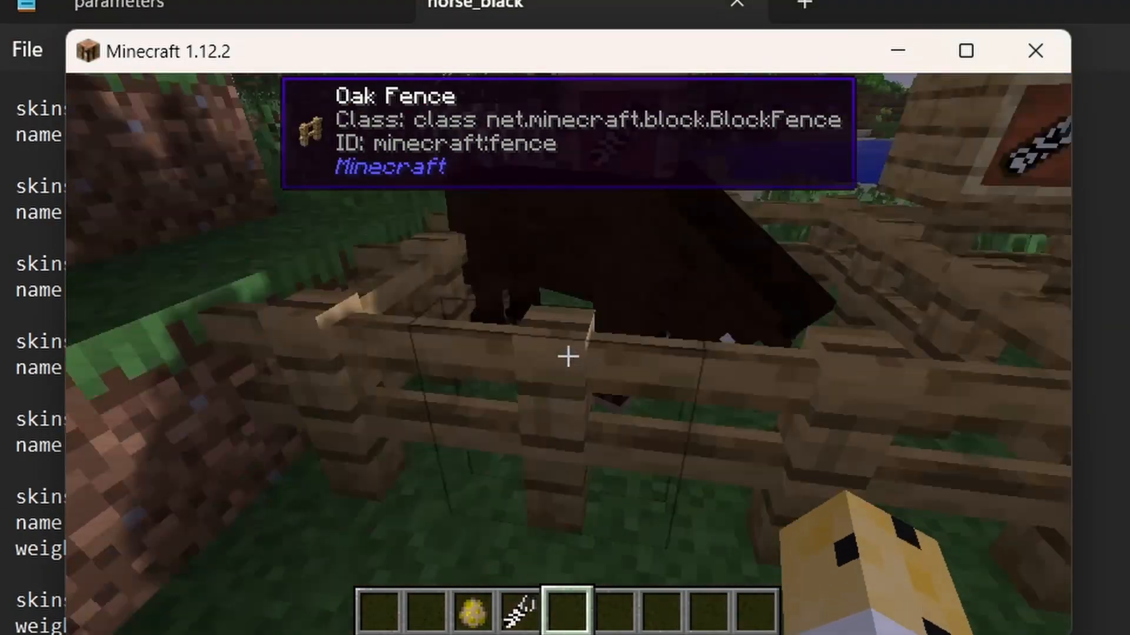
key("space")
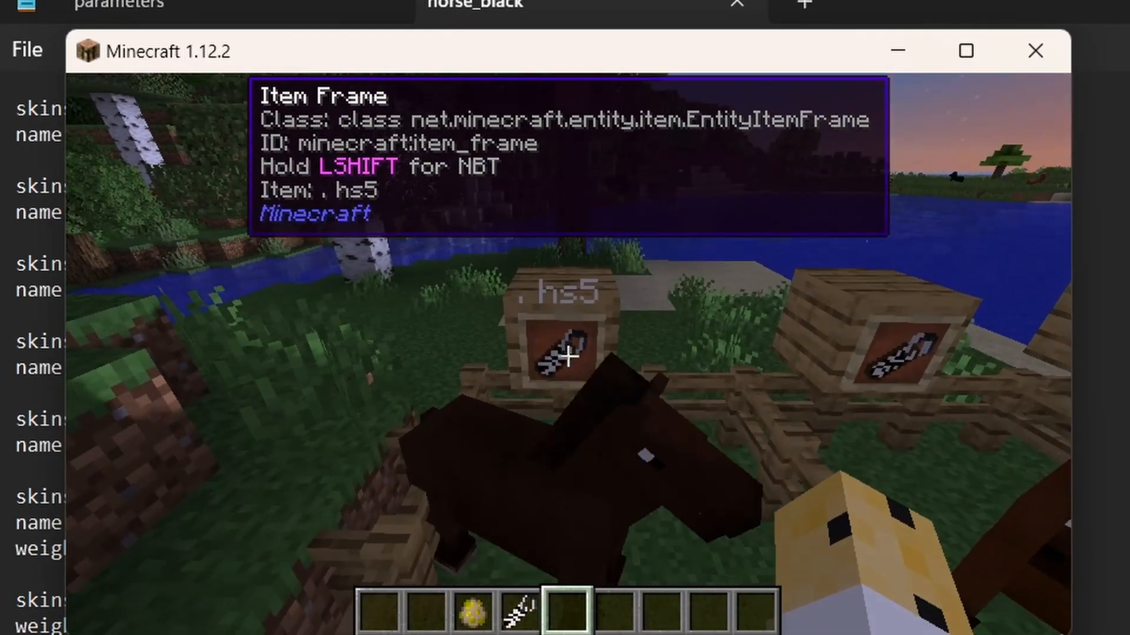
middle_click(568, 356)
right_click(568, 356)
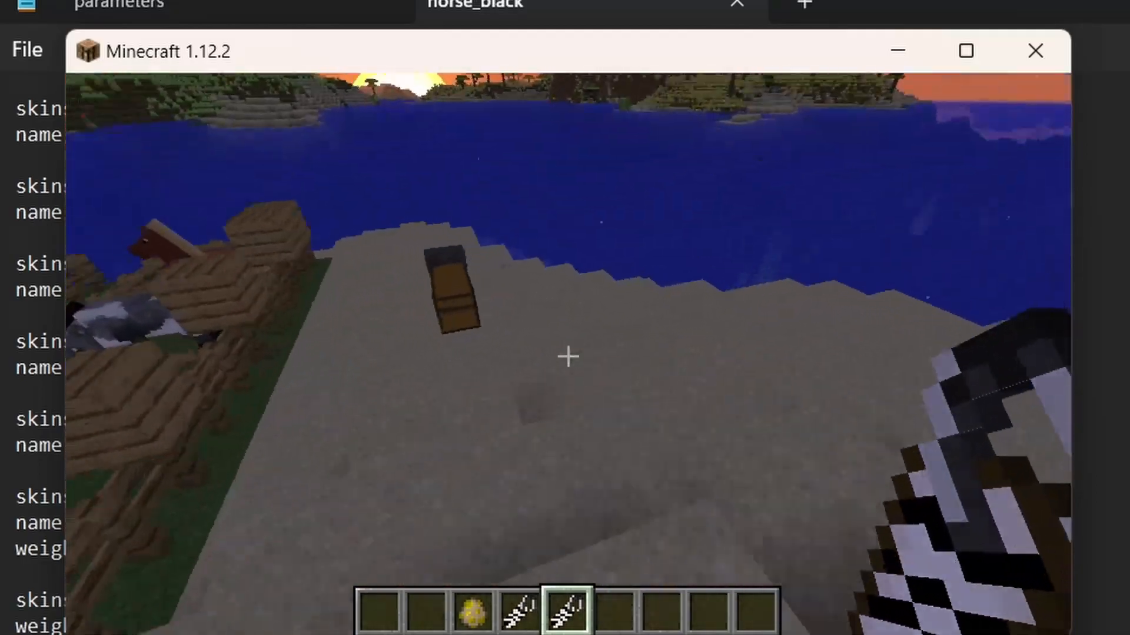
At the anvil, rename the ". hs5" name tag to ".flowy hs5" and take the renamed tag
right_click(568, 356)
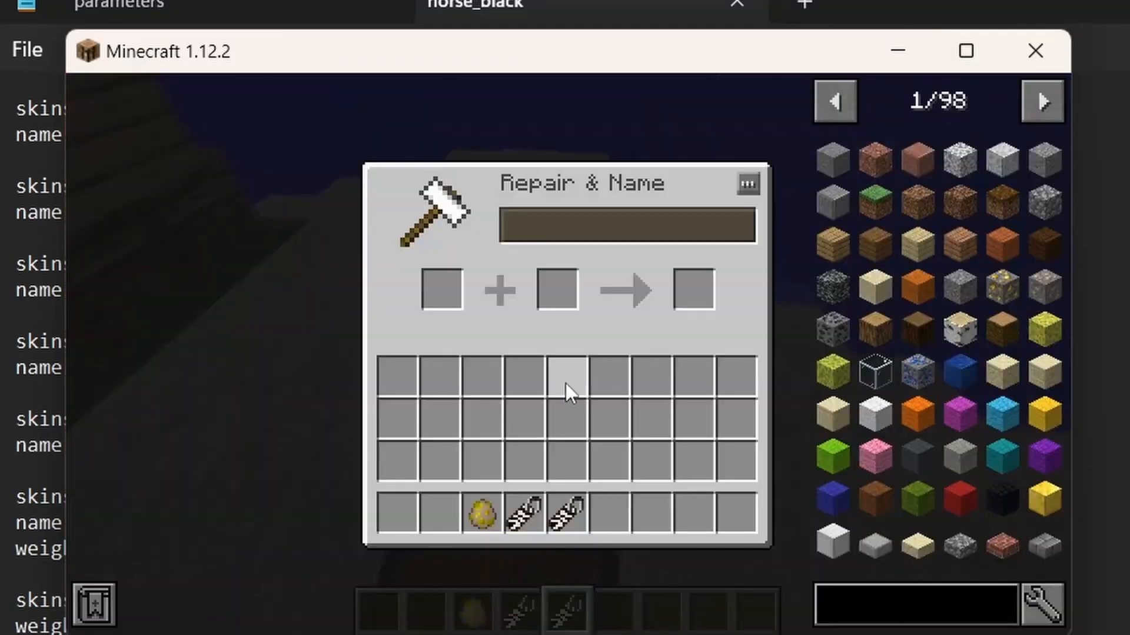
left_click(521, 511, "shift")
left_click(435, 284, "shift")
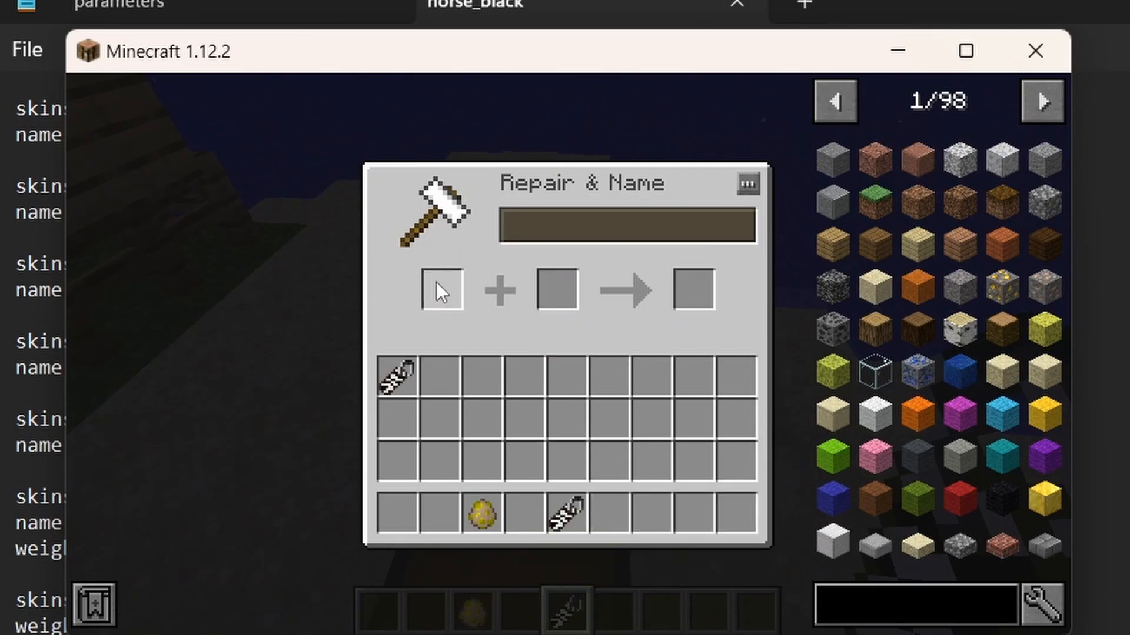
left_click(566, 529, "shift")
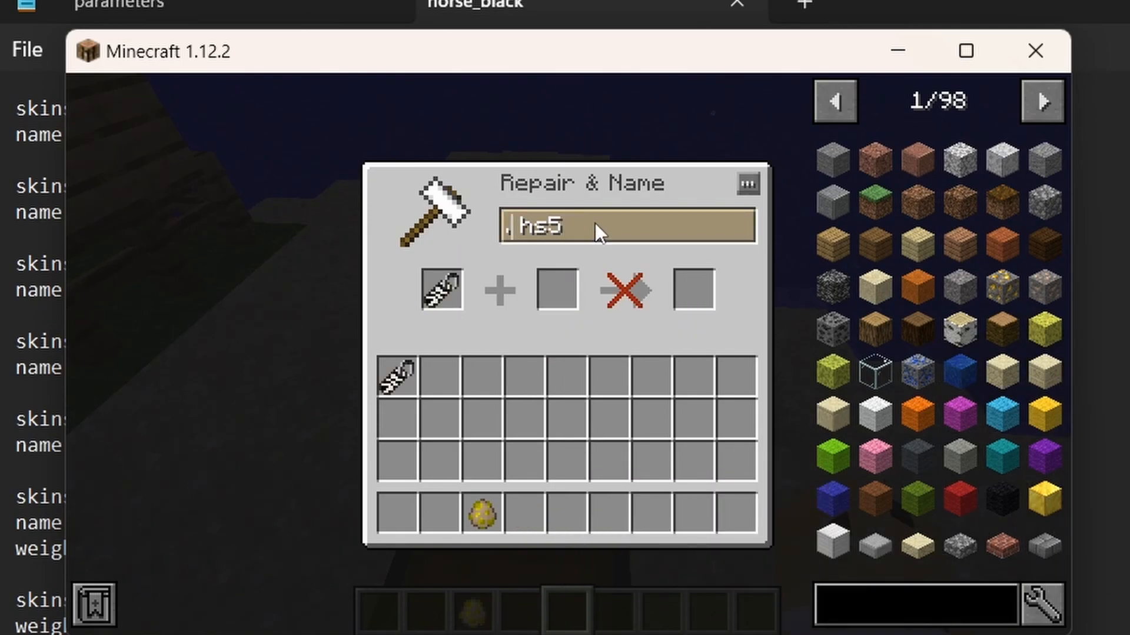
type("flowy")
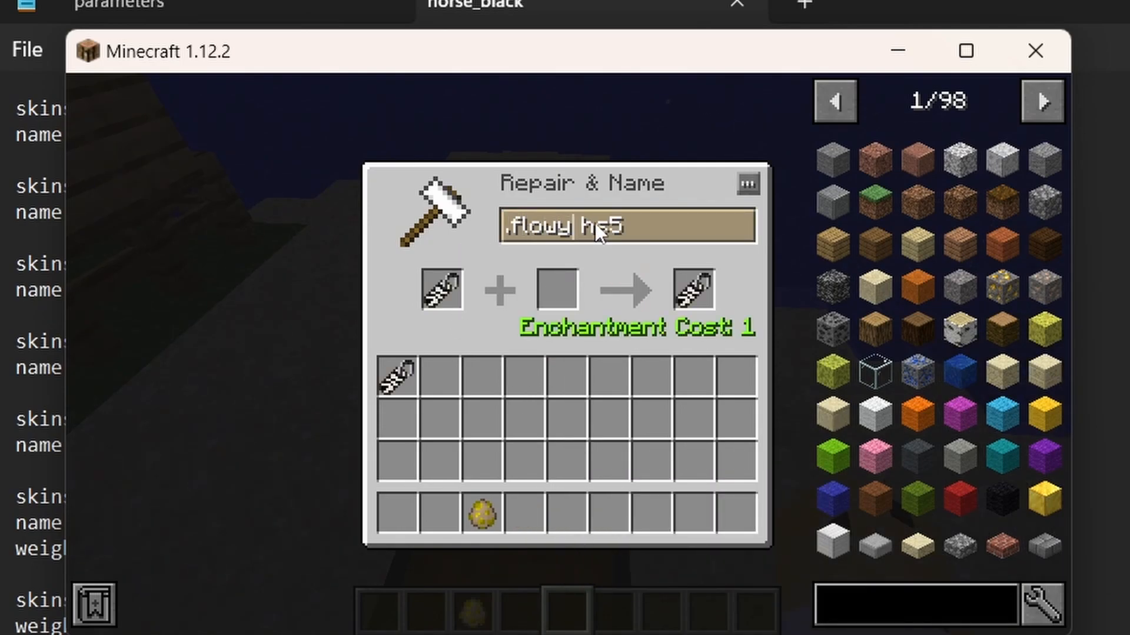
left_click(690, 305, "shift")
key("Escape")
Name the horse in the pen beside the ". hs5" zebra with the ".flowy hs5" name tag
key("9")
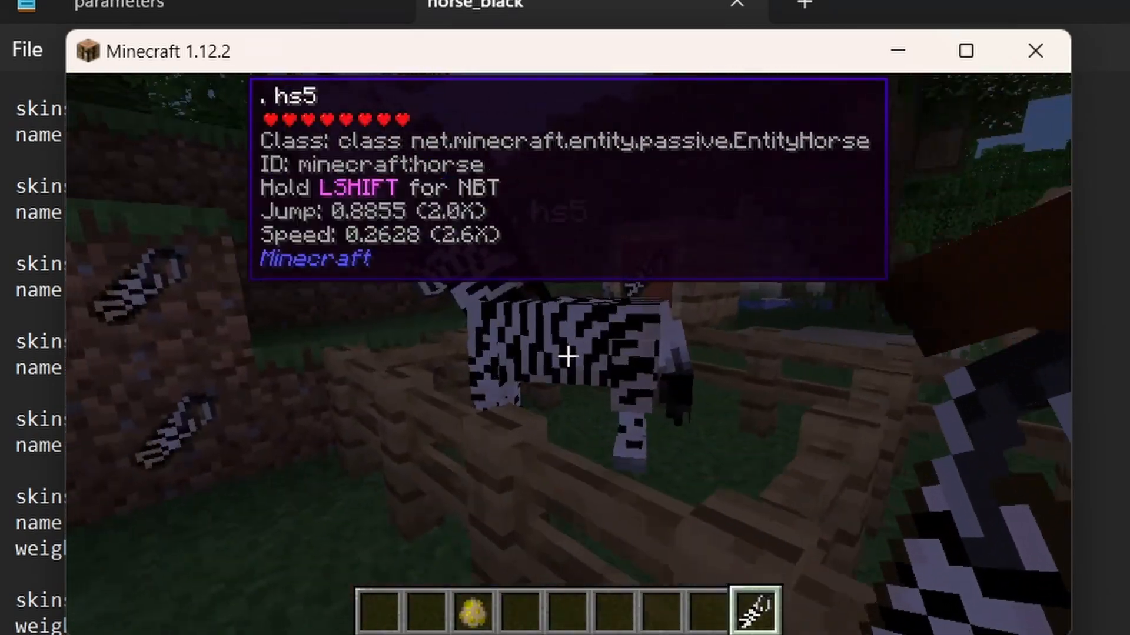
right_click(568, 356)
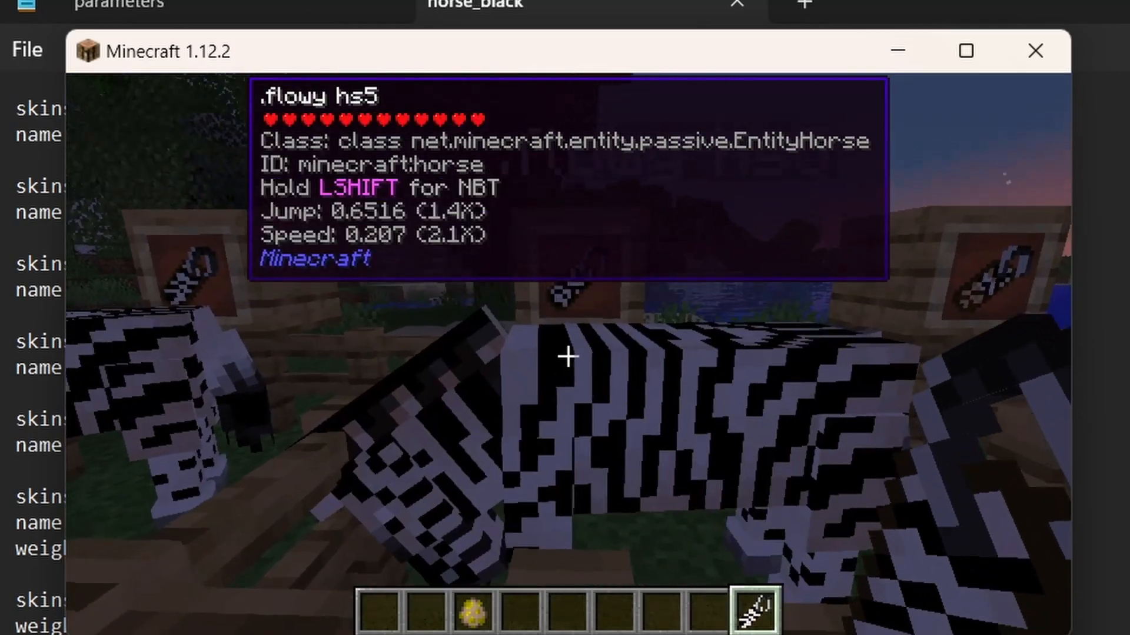
key("8")
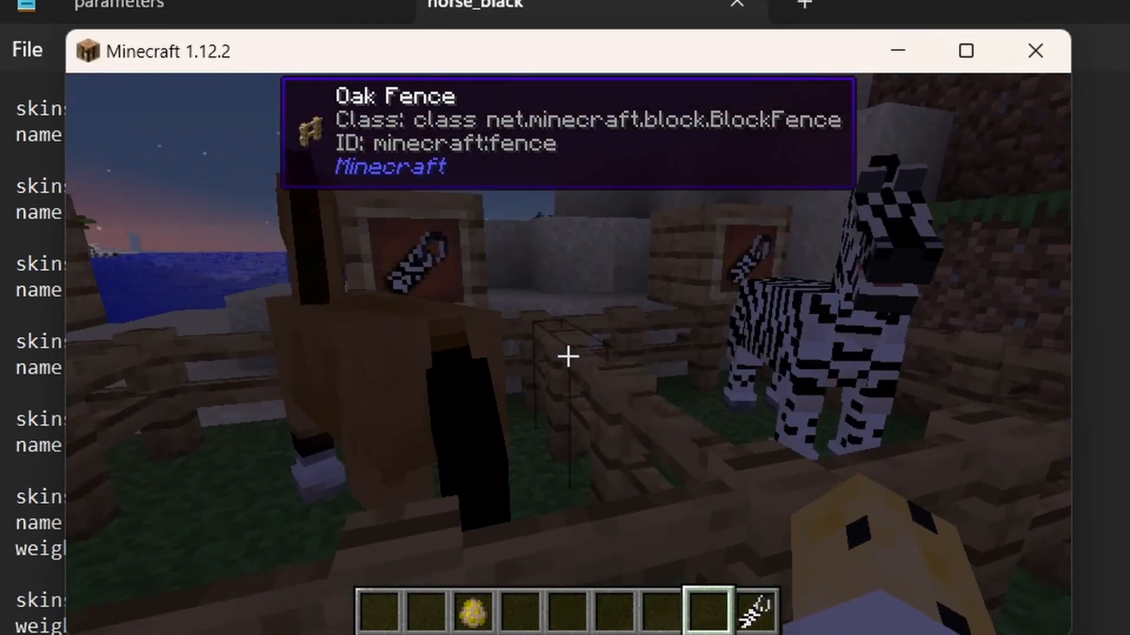
Switch to the horse_black file and examine entries 2 to 5, followed by entry 6 with its takhi|przewalskii|.*hs6 names
key("alt+Tab")
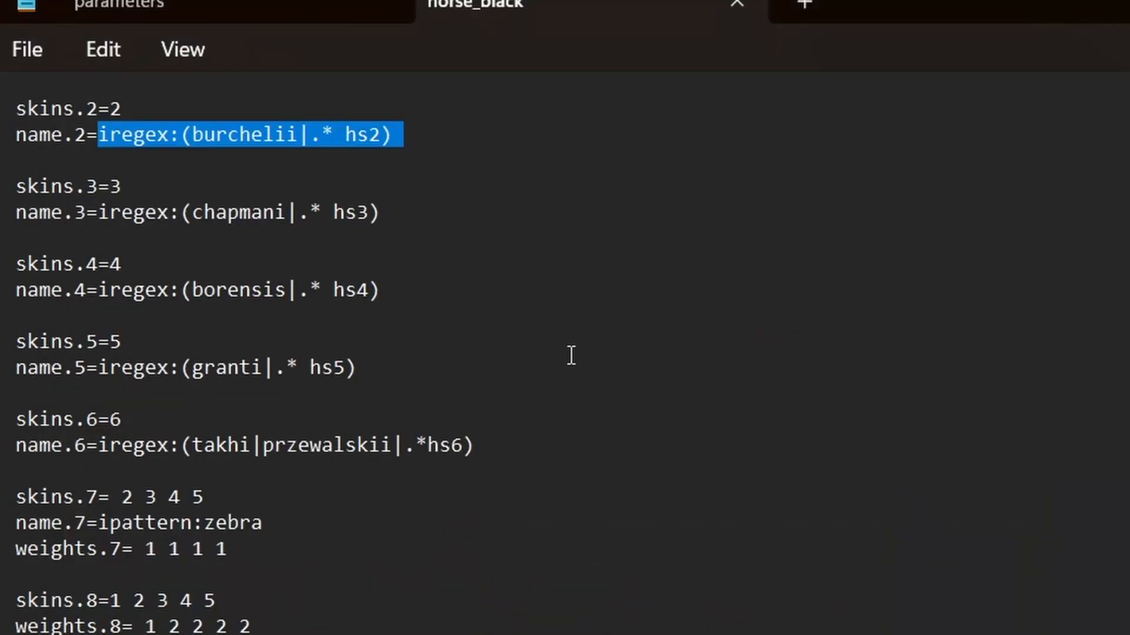
left_click_drag(404, 363, 10, 109)
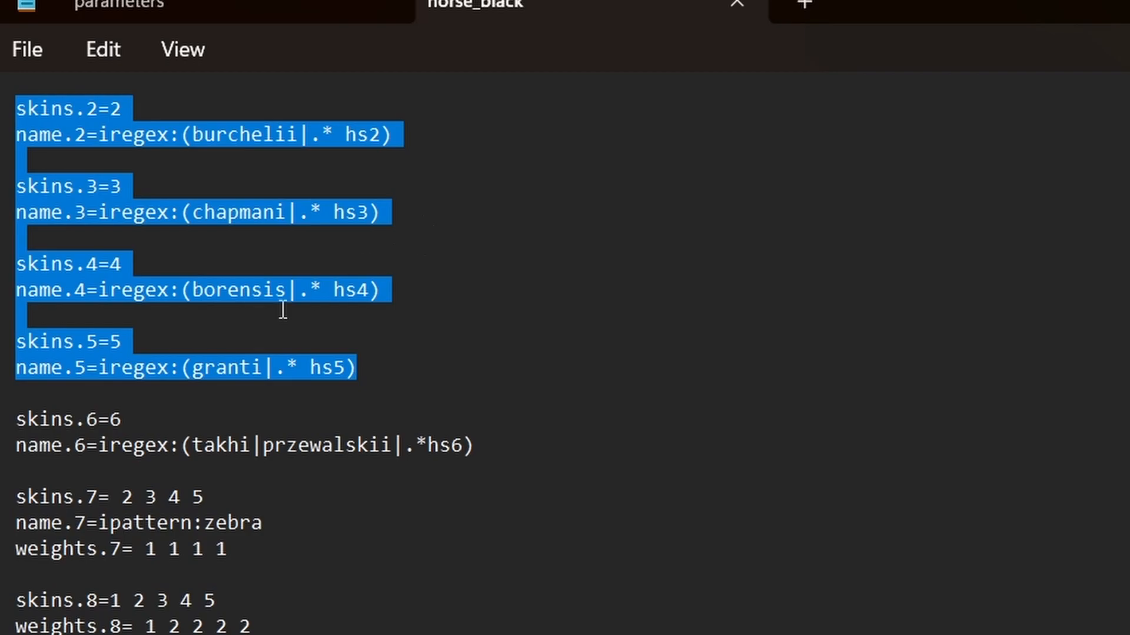
left_click(444, 538)
left_click_drag(477, 445, 15, 419)
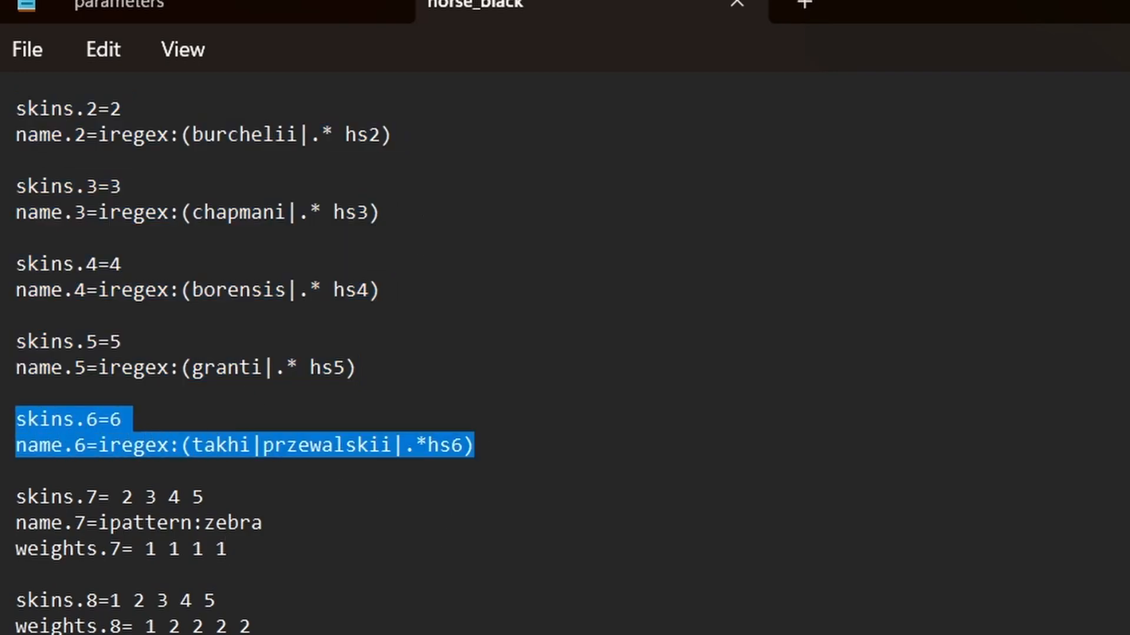
left_click(158, 447)
left_click_drag(494, 444, 182, 436)
left_click(351, 462)
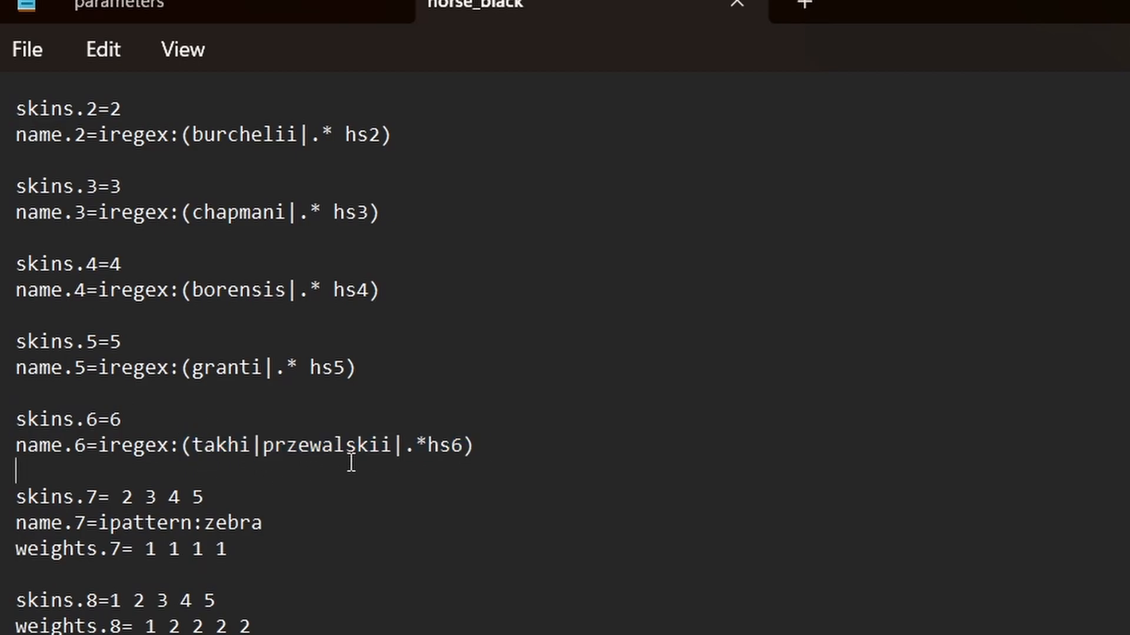
Switch to Minecraft, copy the takhi name tag from its item frame and apply it to the reddish-brown horse
key("alt+Tab")
key("Escape")
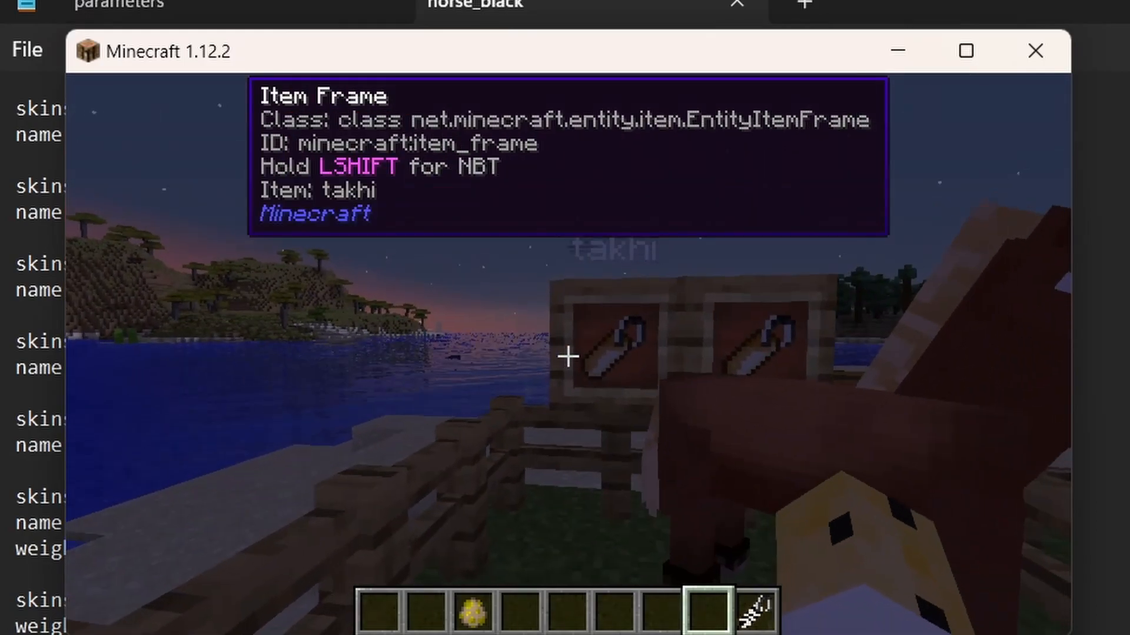
middle_click(567, 356)
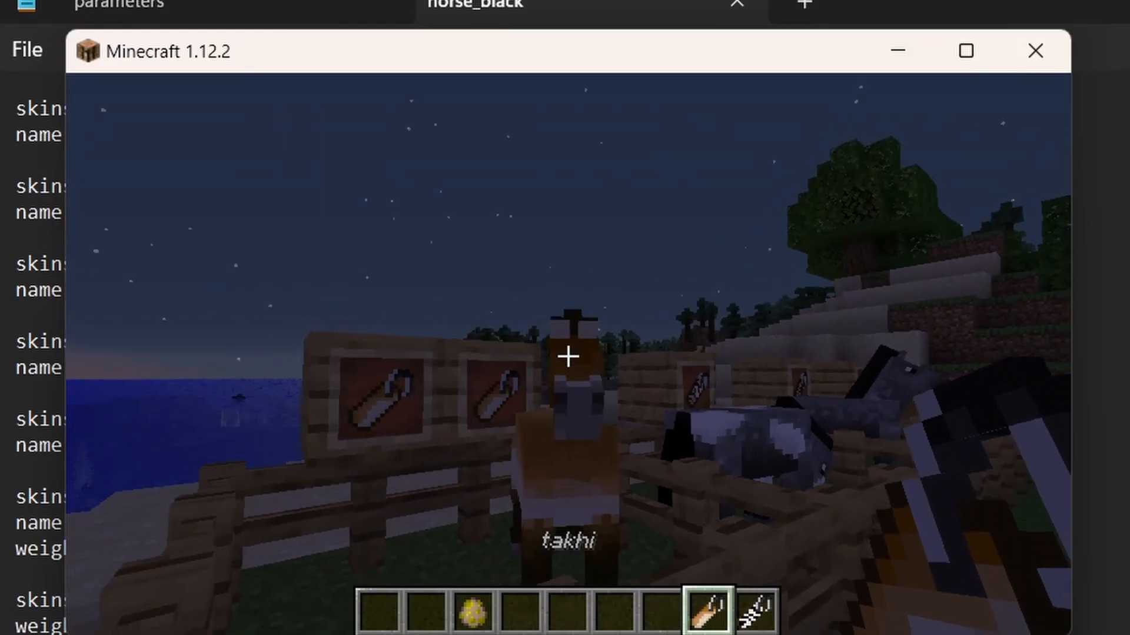
scroll(567, 356, "up", 1)
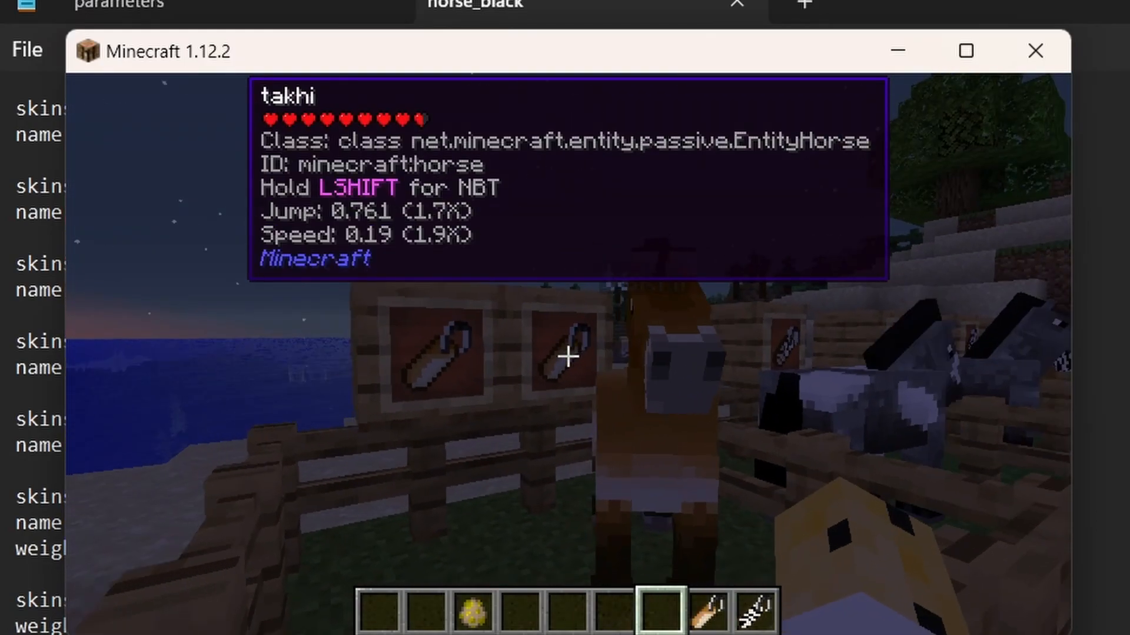
Copy the Przewalskii name tag from its item frame beside the takhi horse's pen
key("3")
key("4")
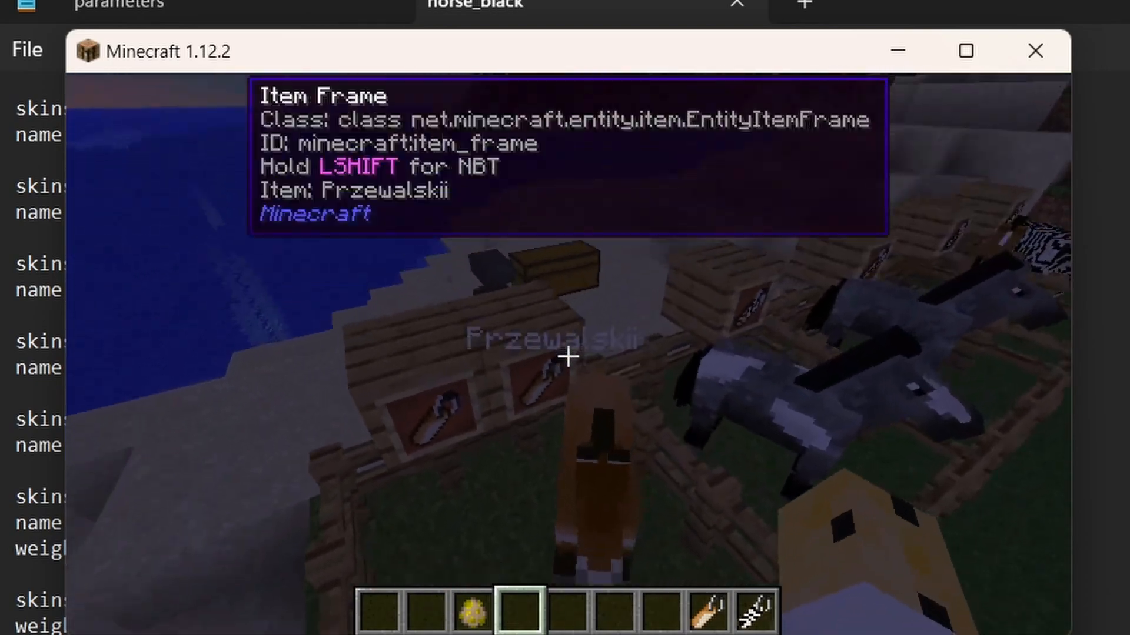
key("3")
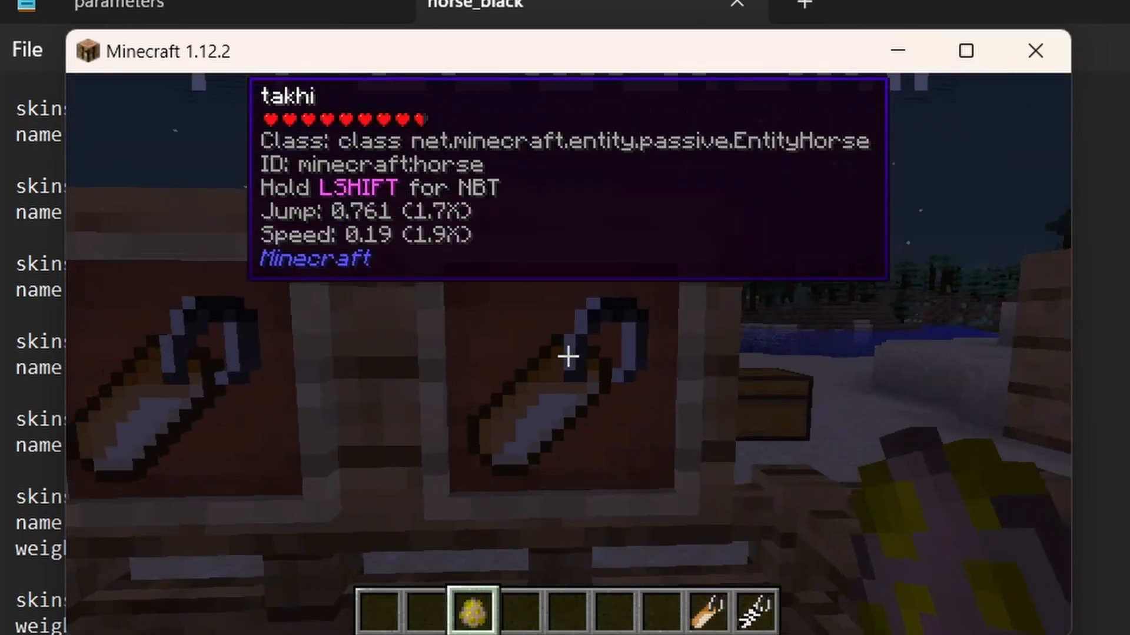
middle_click(567, 356)
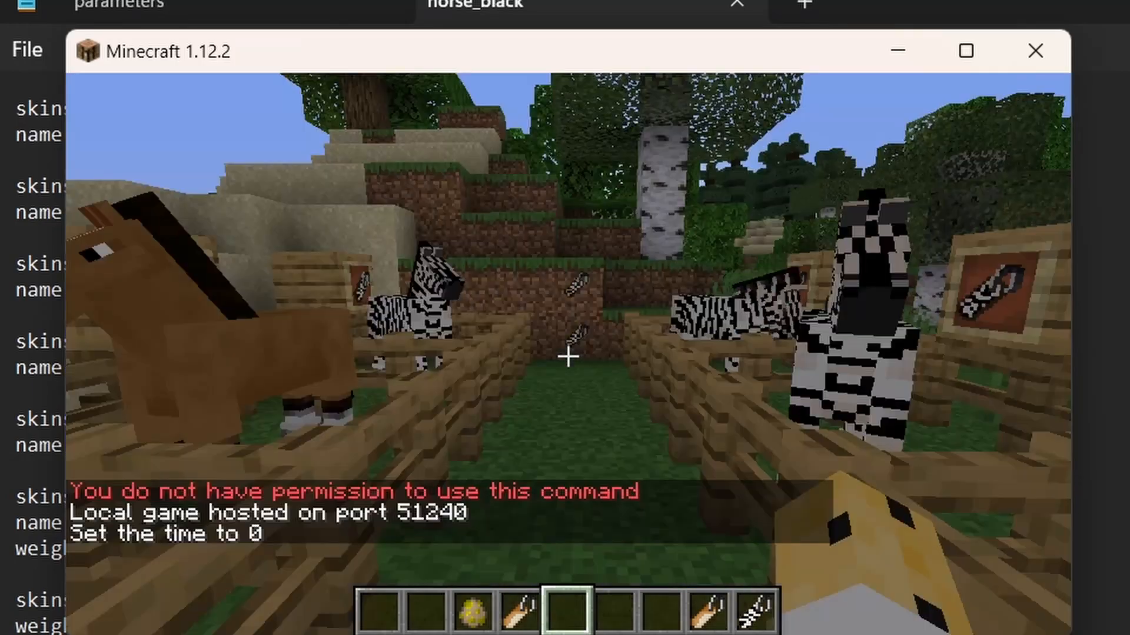
Switch to the text editor and examine the weights parameter in parameters and the zebra entry 7 in horse_black, checking the pens in Minecraft in between
key("alt+Tab")
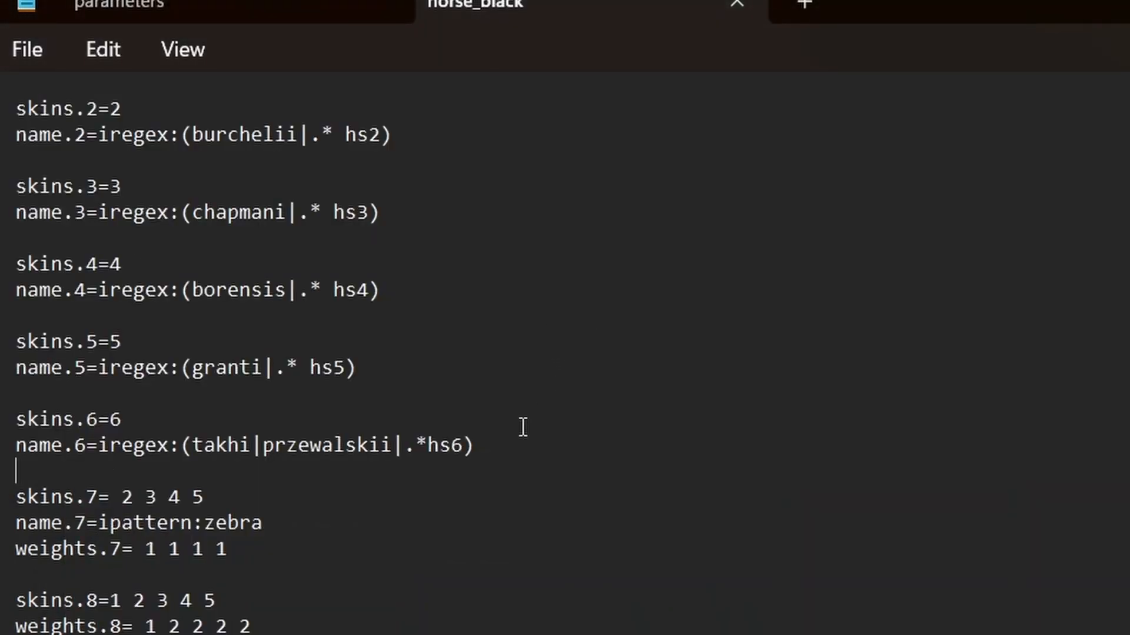
left_click(265, 8)
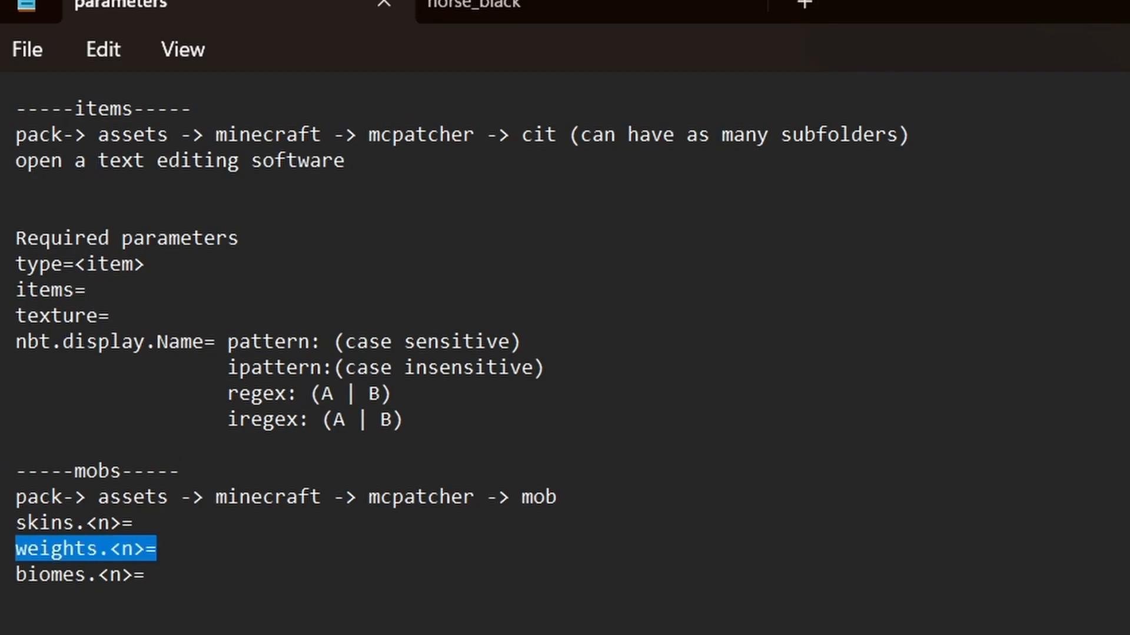
left_click(497, 5)
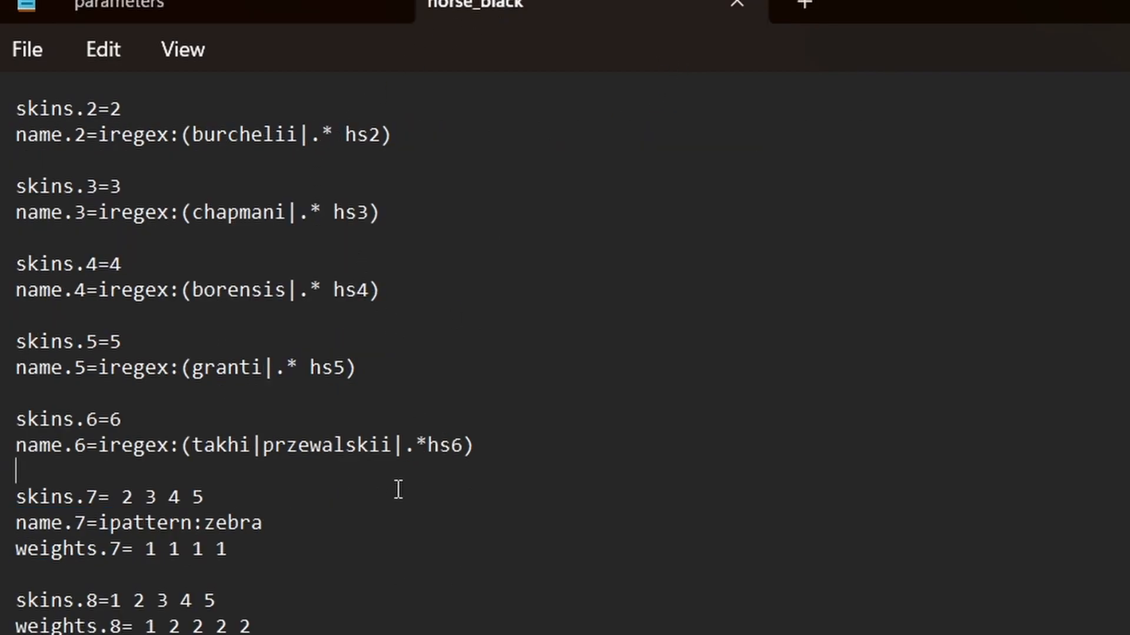
left_click_drag(328, 568, 16, 497)
left_click(495, 582)
key("alt+Tab")
key("Escape")
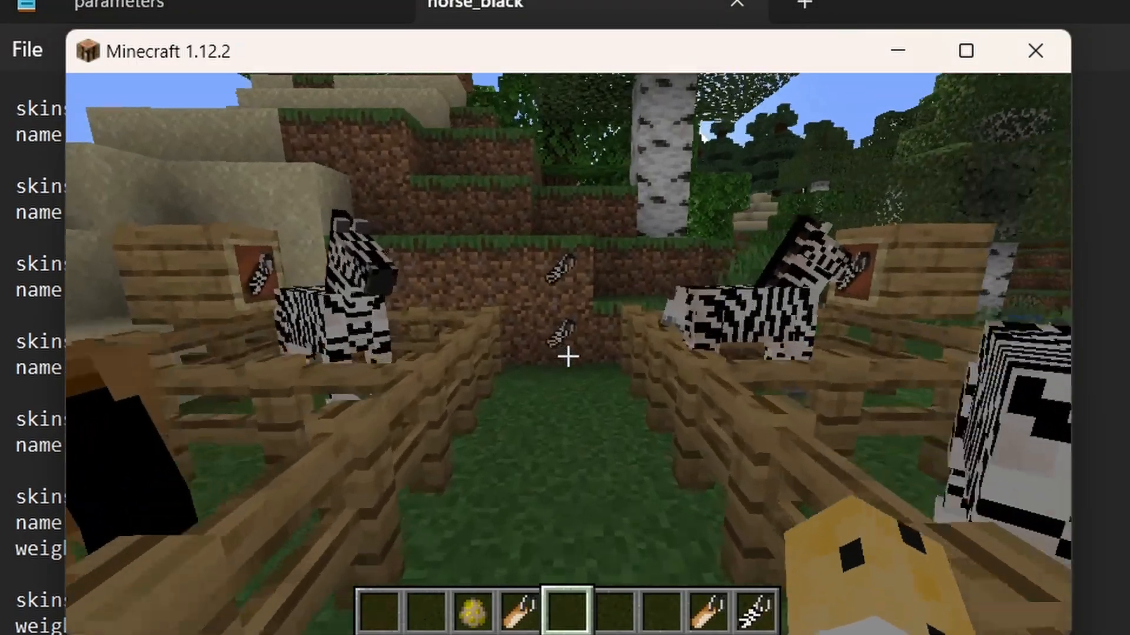
key("alt+Tab")
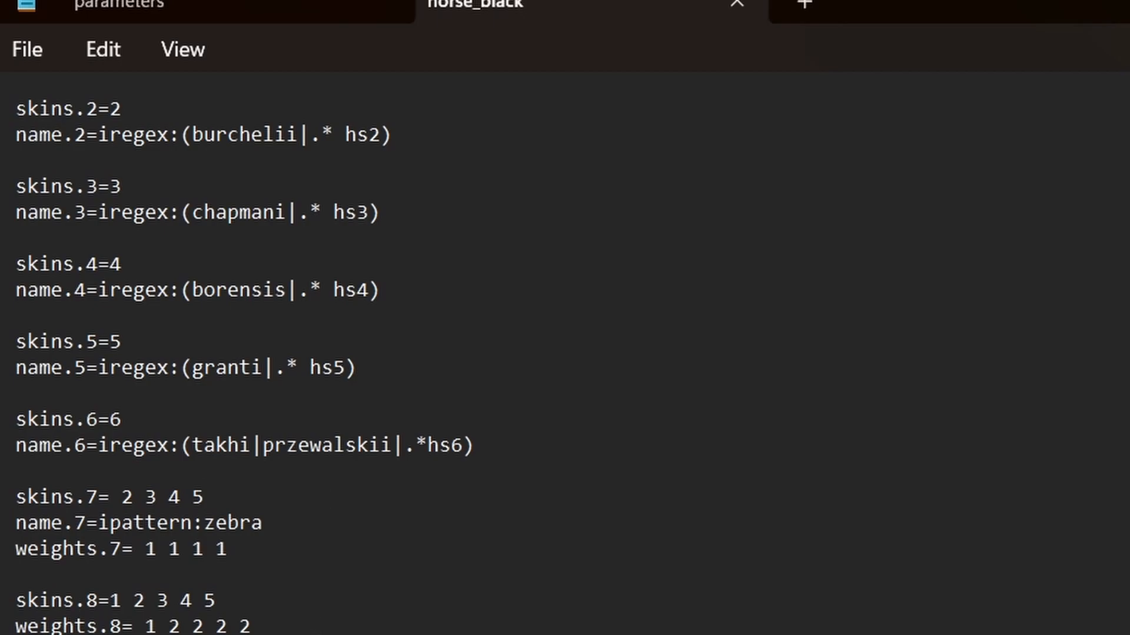
Switch to Minecraft and apply the zebra name tag to the horses in the fenced pens one after another
key("alt+Tab")
mouse_move(568, 356)
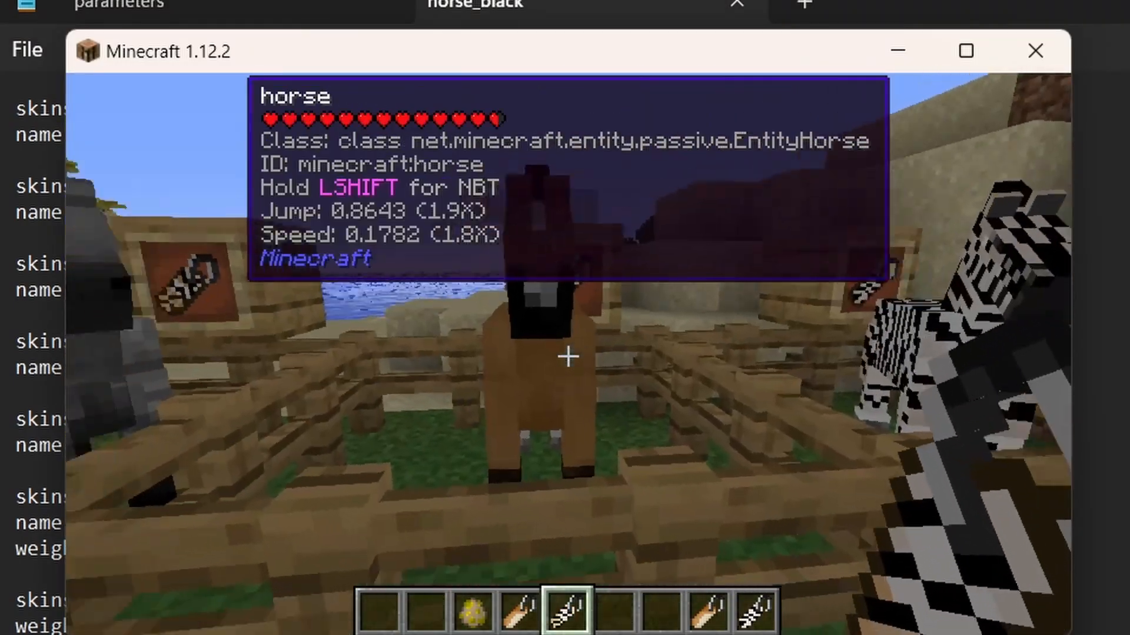
right_click(569, 356)
key("a")
key("a")
right_click(569, 356)
right_click(568, 356)
right_click(568, 356)
key("a")
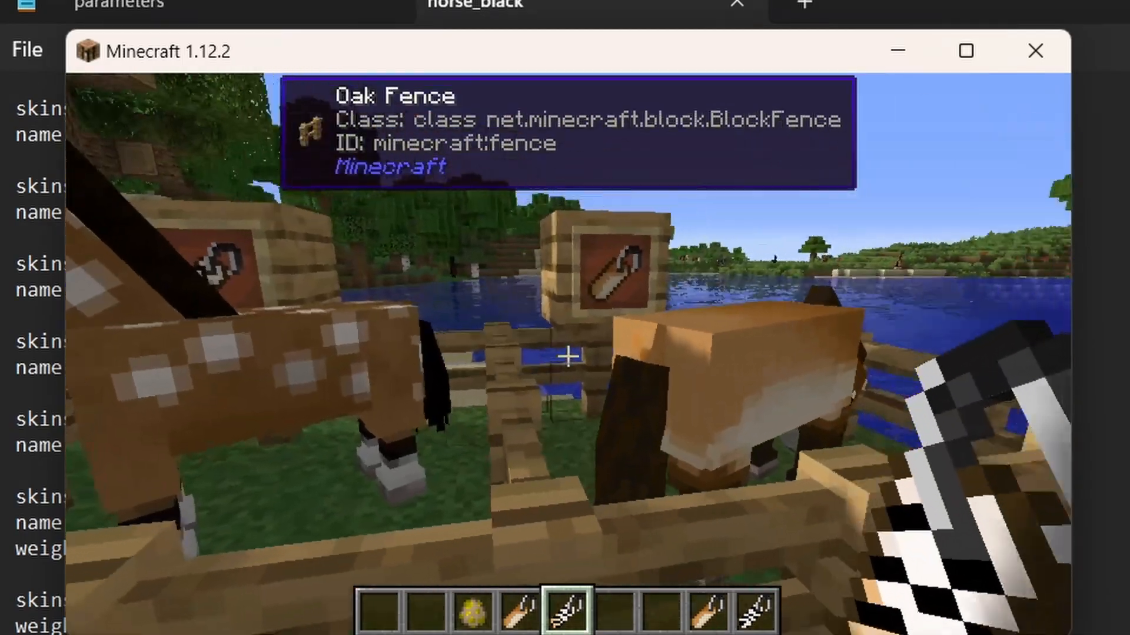
right_click(568, 356)
right_click(568, 356)
key("a")
right_click(568, 356)
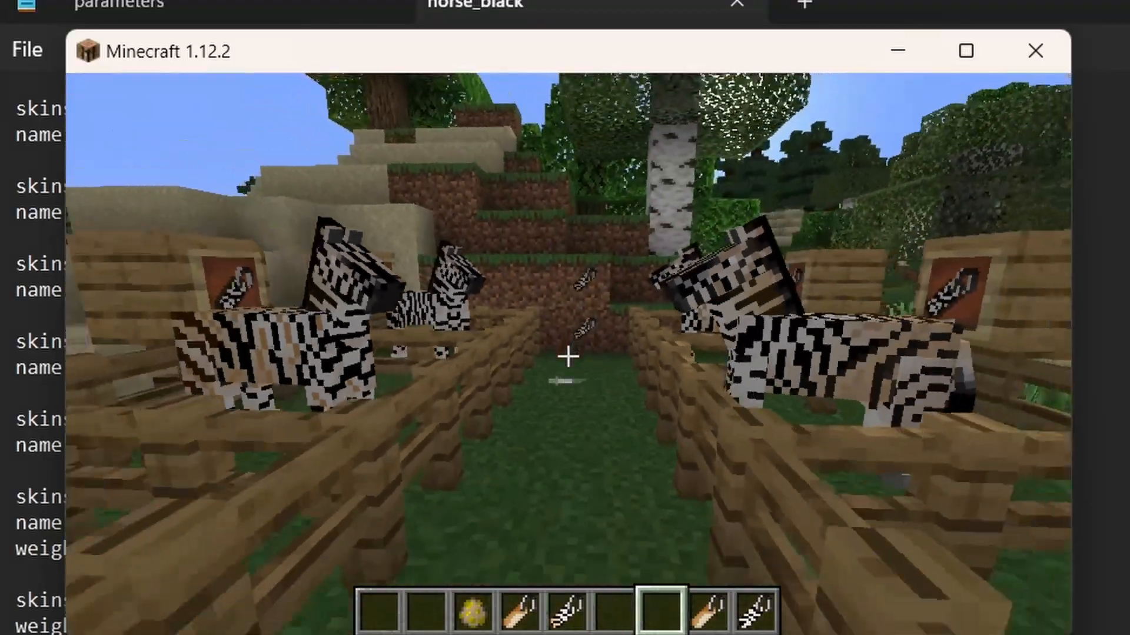
Survey the zebra herd from above and compare its stripe variants with the weights.7 values in horse_black
key("space")
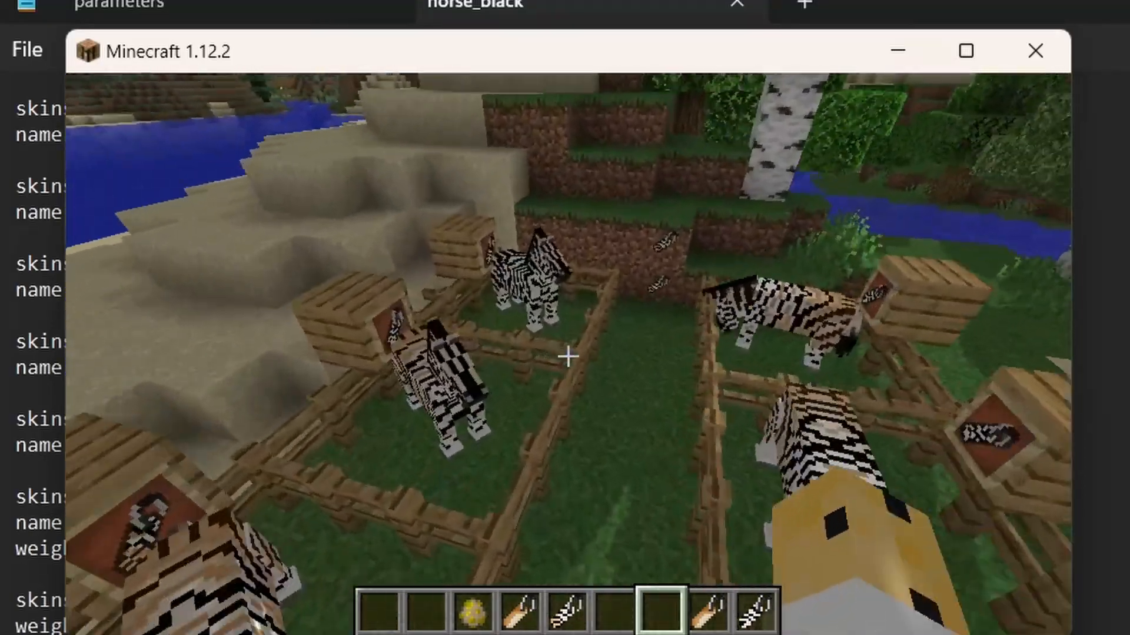
key("alt+Tab")
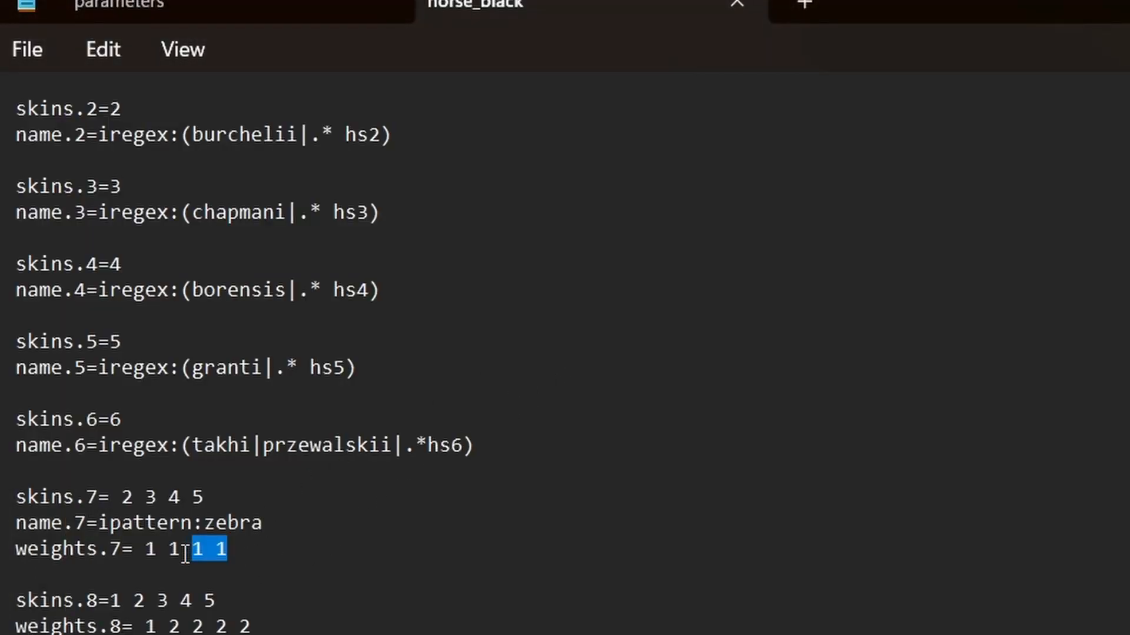
key("alt+Tab")
key("Escape")
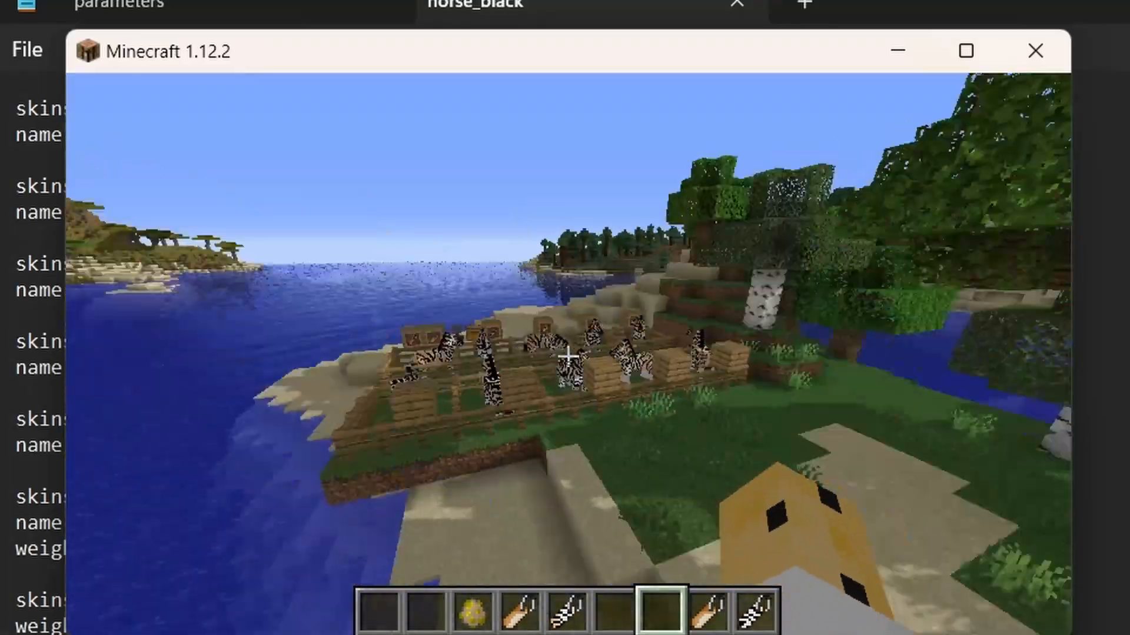
Switch to the text editor, examine the biomes.<n>= line in the parameters file and return to horse_black
key("alt+Tab")
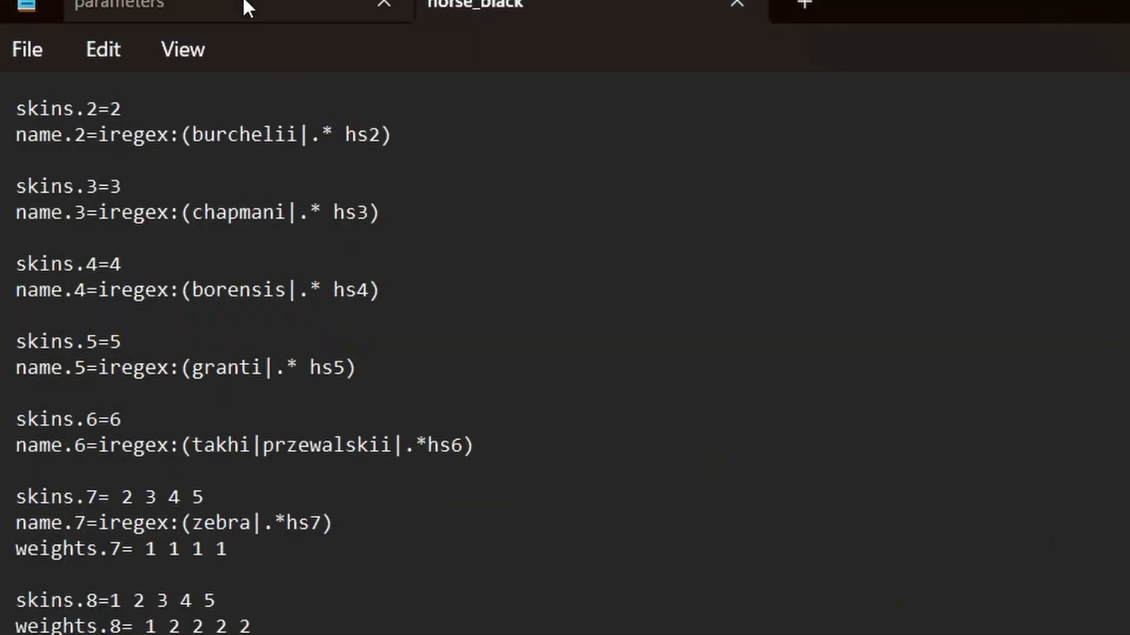
left_click(245, 7)
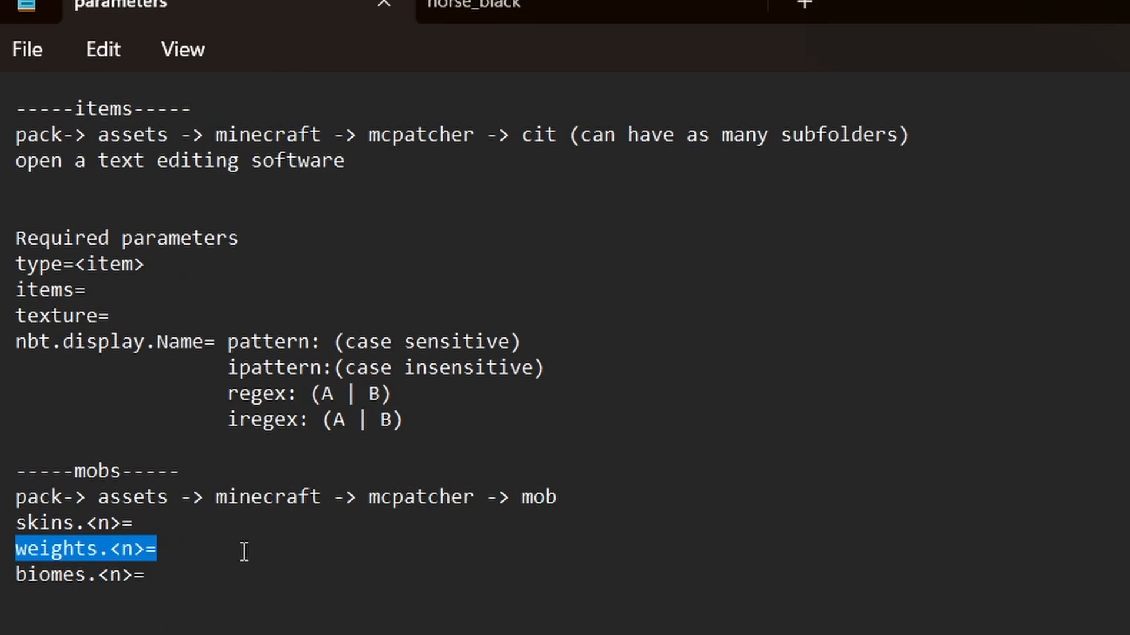
left_click(212, 581)
key("shift+Home")
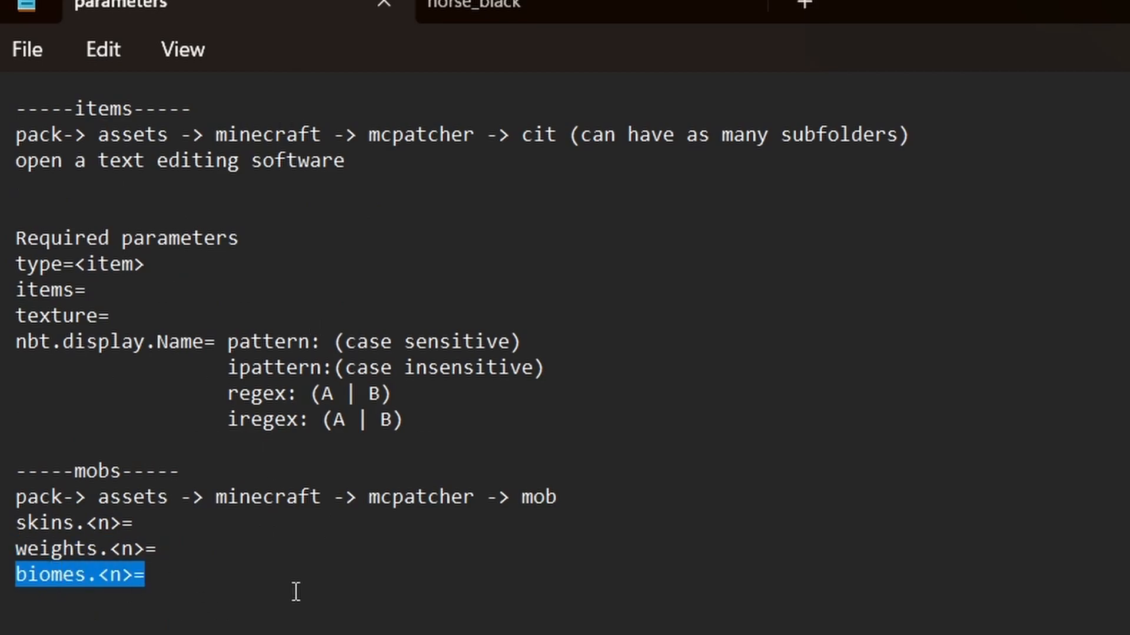
left_click(509, 11)
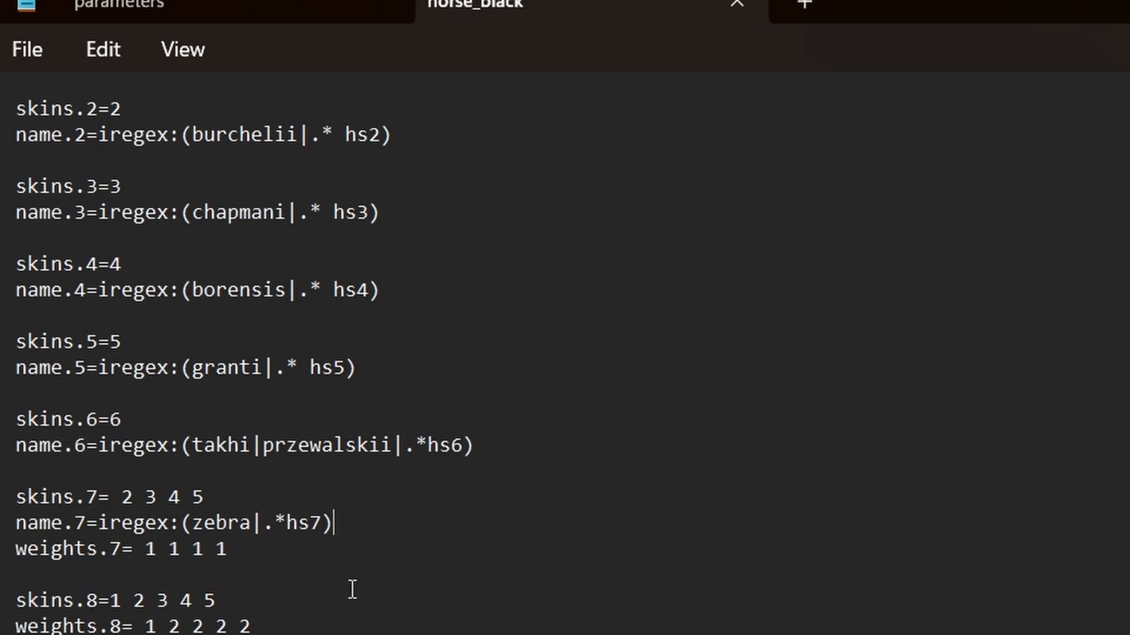
Switch to Minecraft, inspect the zebra name tag frame and look over the pens with the horse spawn egg in hand
key("alt+Tab")
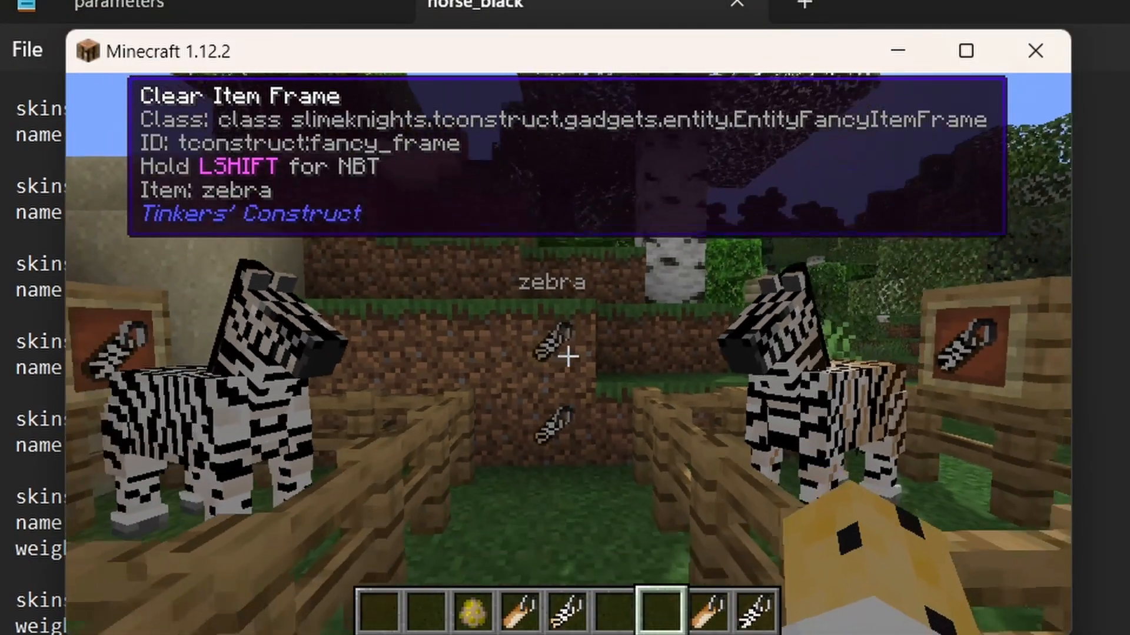
key("3")
key("s")
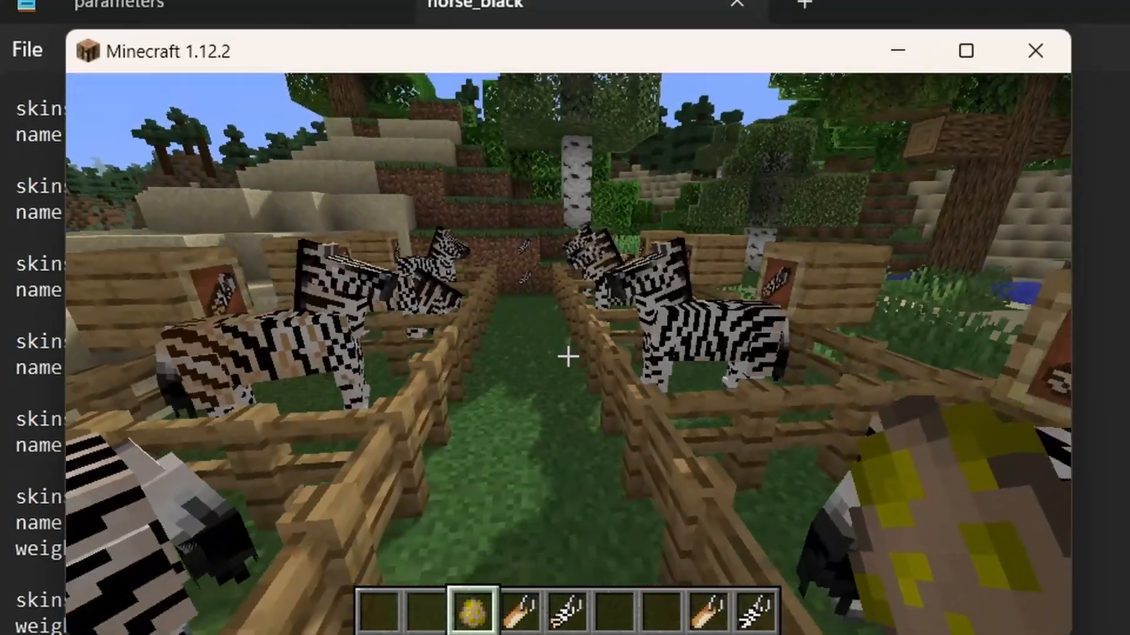
Switch to the horse_black file and examine entry 8, highlighting the skins.8=1 2 3 4 5 line
key("alt+Tab")
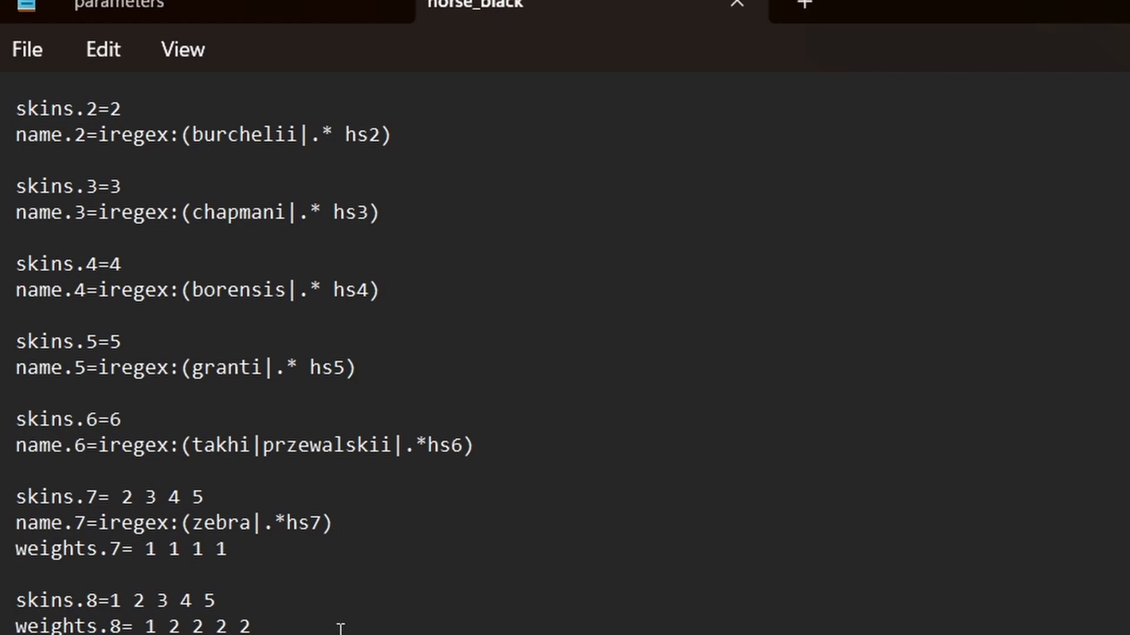
left_click_drag(210, 599, 7, 600)
left_click(361, 597)
left_click(304, 595)
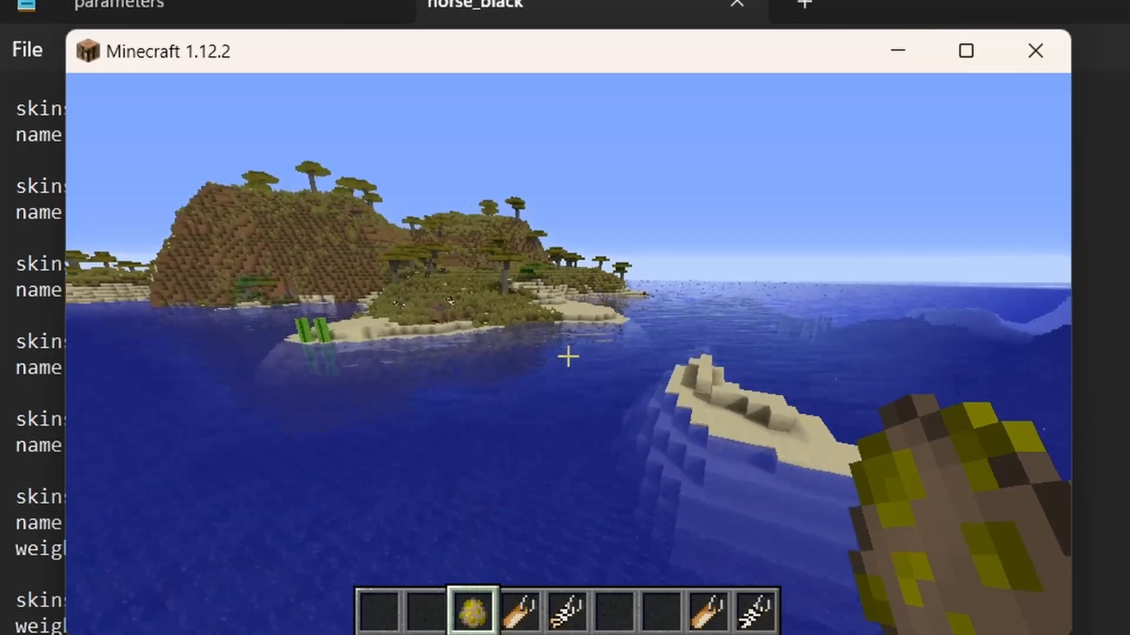
In Minecraft, fly across the water to the acacia savanna and spawn a group of horses on the grass with the spawn egg
key("w")
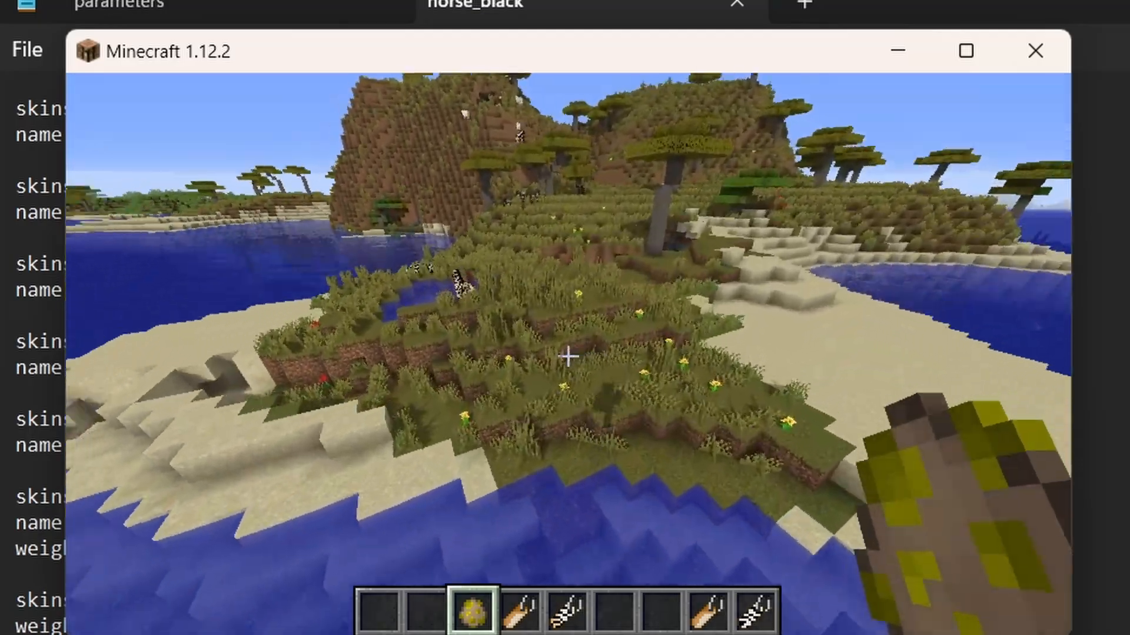
key("w")
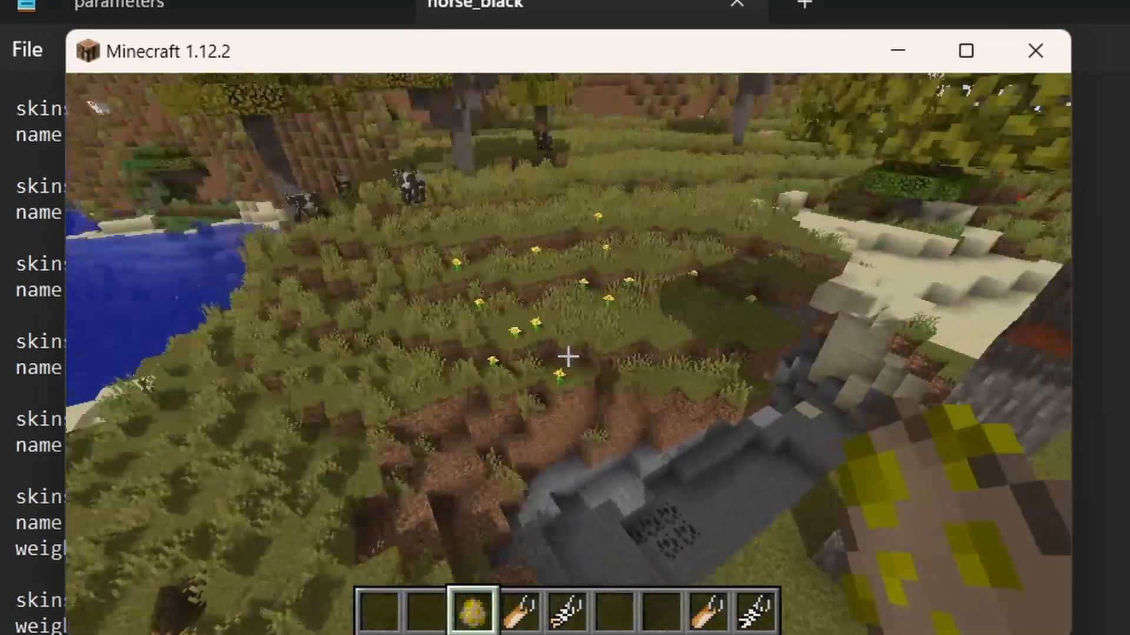
key("w")
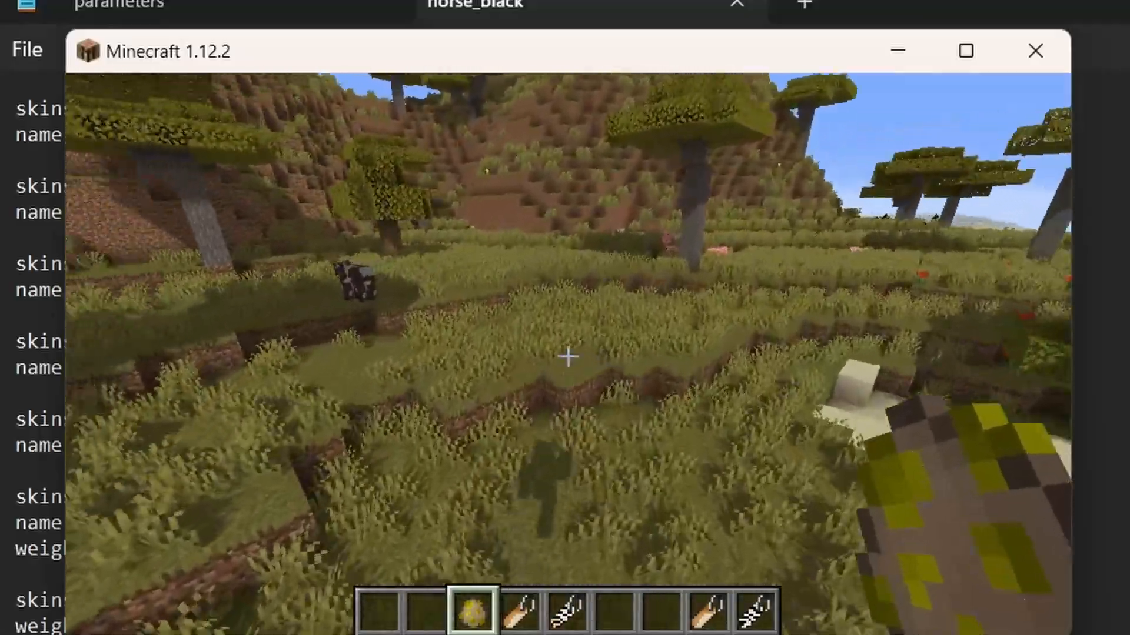
key("w")
right_click(568, 357)
right_click(569, 357)
right_click(569, 357)
right_click(568, 357)
right_click(568, 356)
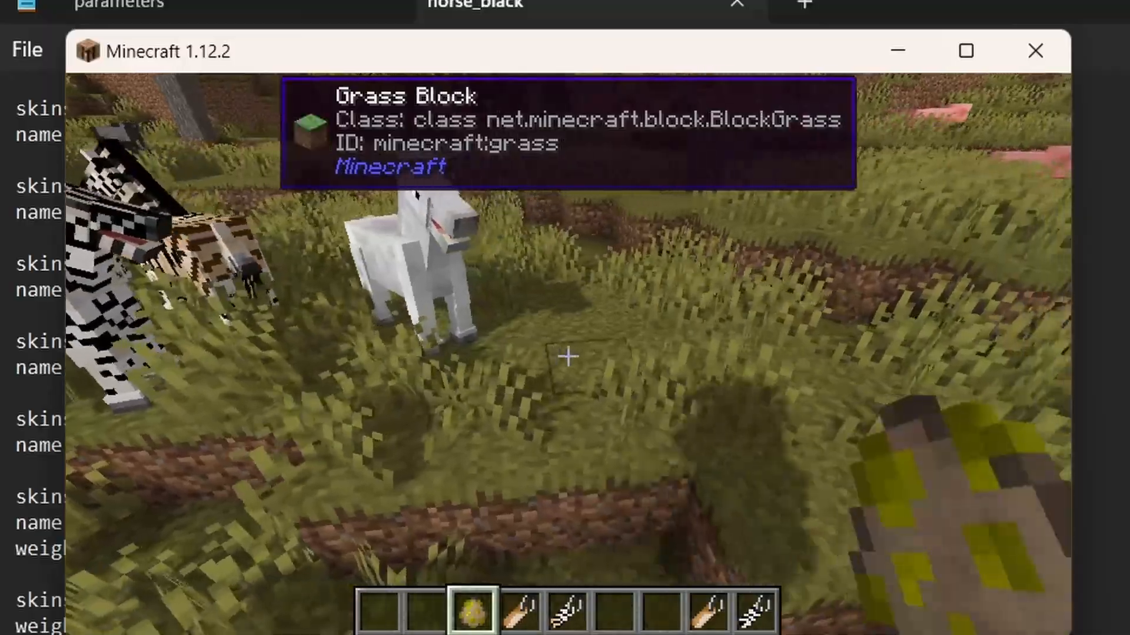
right_click(569, 357)
right_click(569, 357)
right_click(568, 357)
right_click(569, 357)
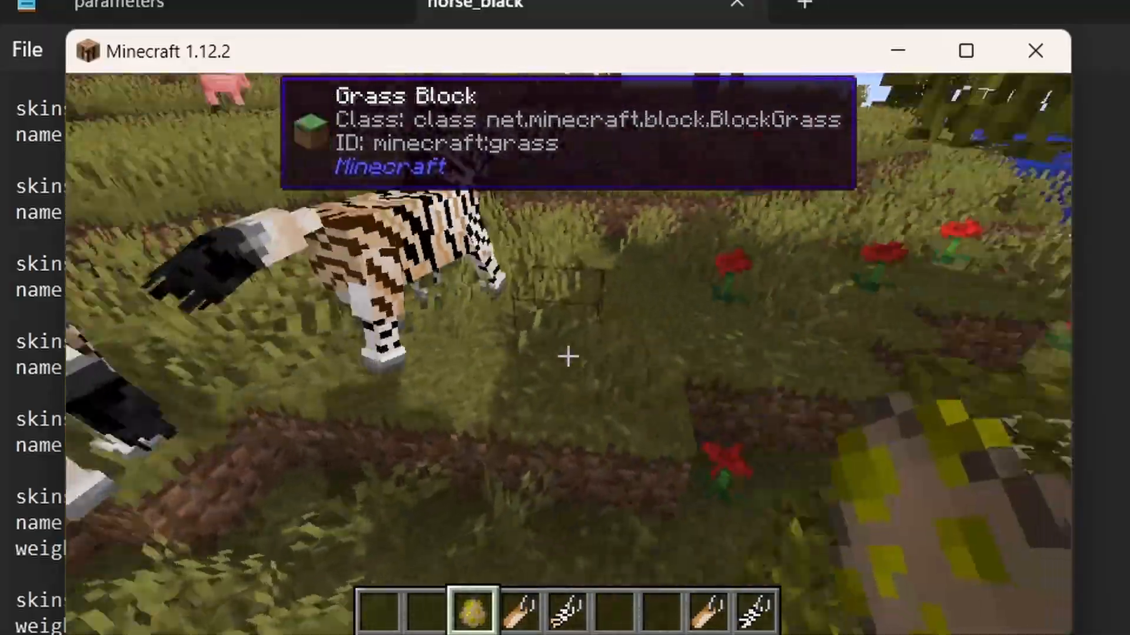
Fly across the water to the green grassy plain and look over the horses there
key("space")
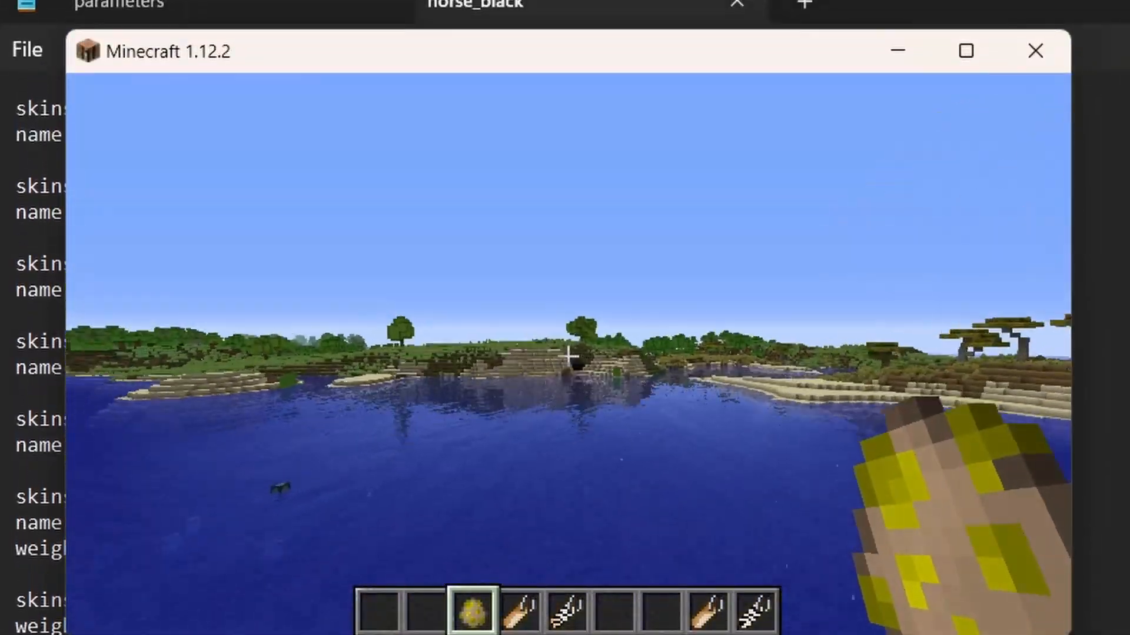
key("c")
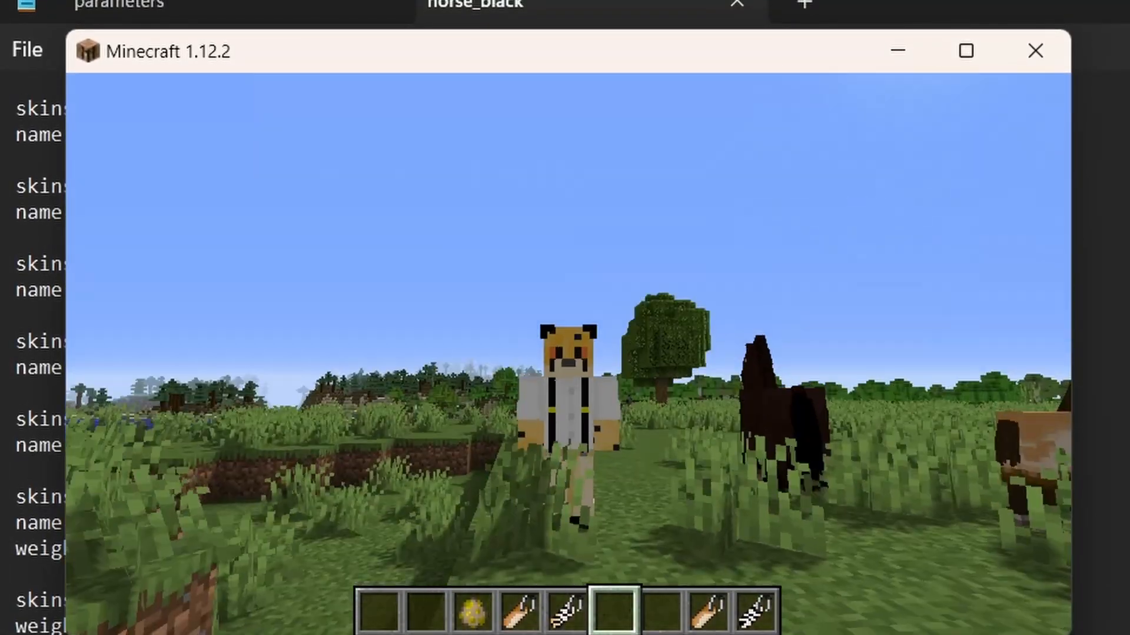
key("F5")
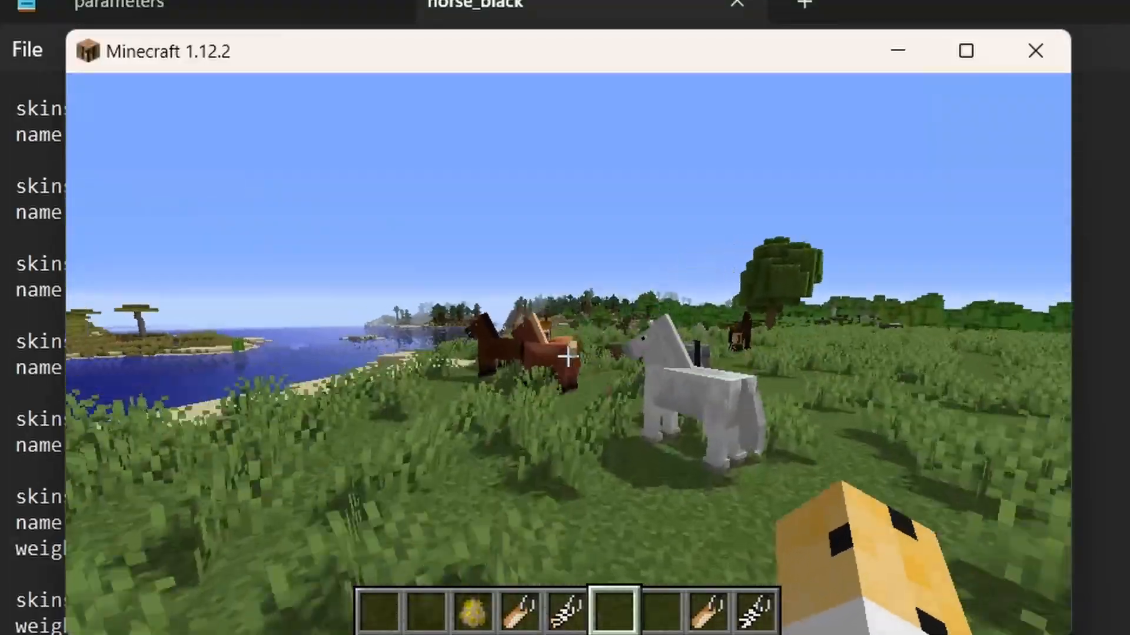
Walk among the horses on the grassy plain with the zebra and Granti name tags in hand and inspect their coats
key("5")
key("w")
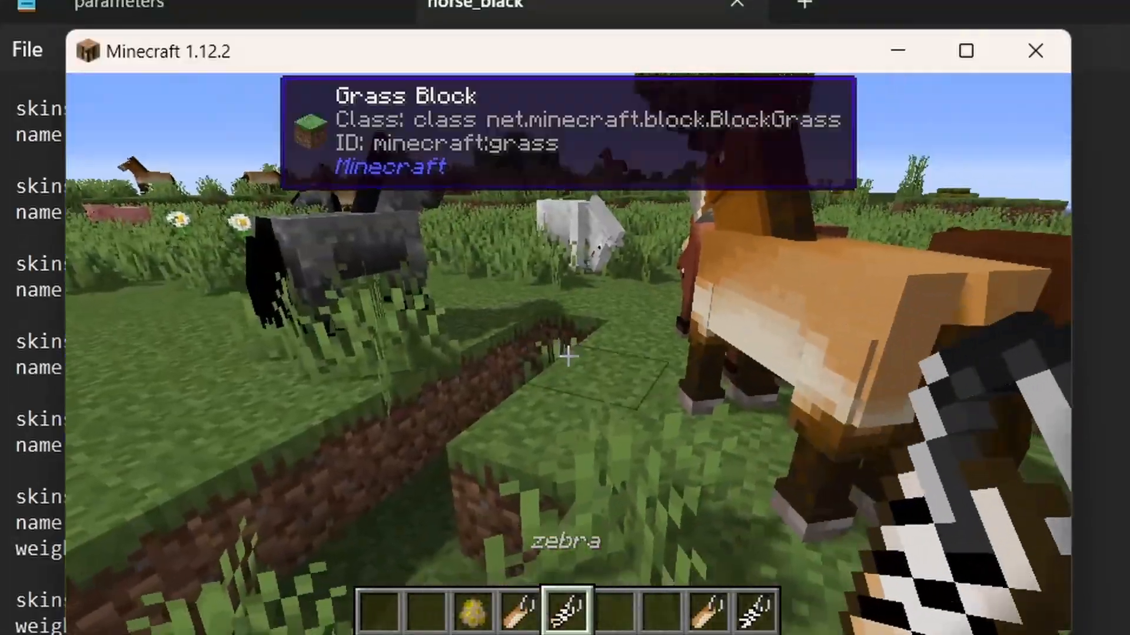
key("w")
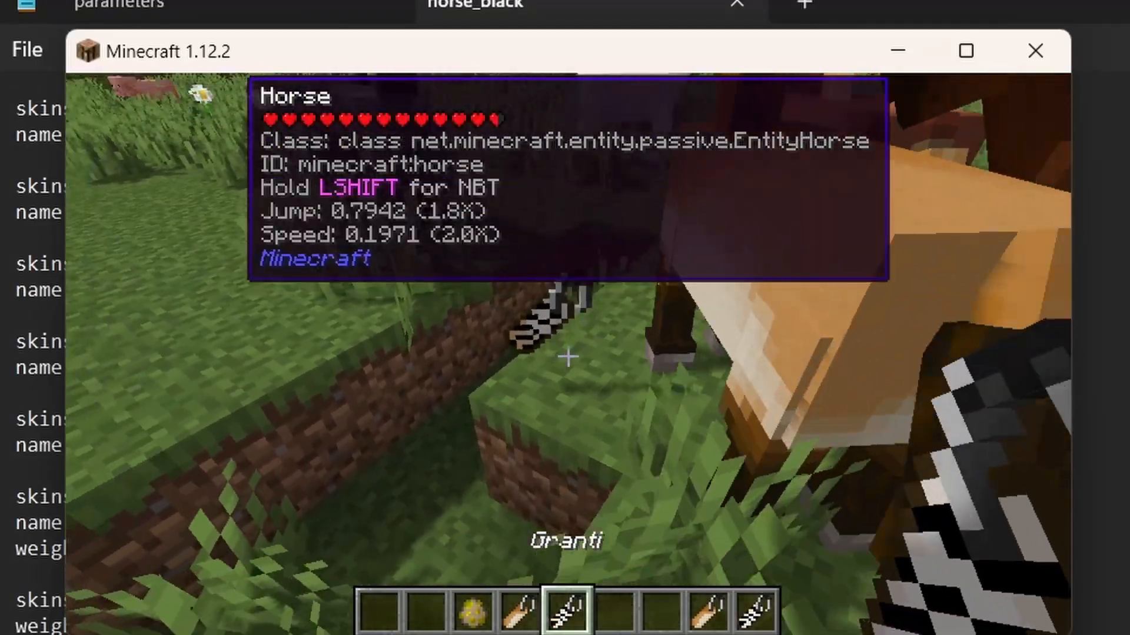
key("w")
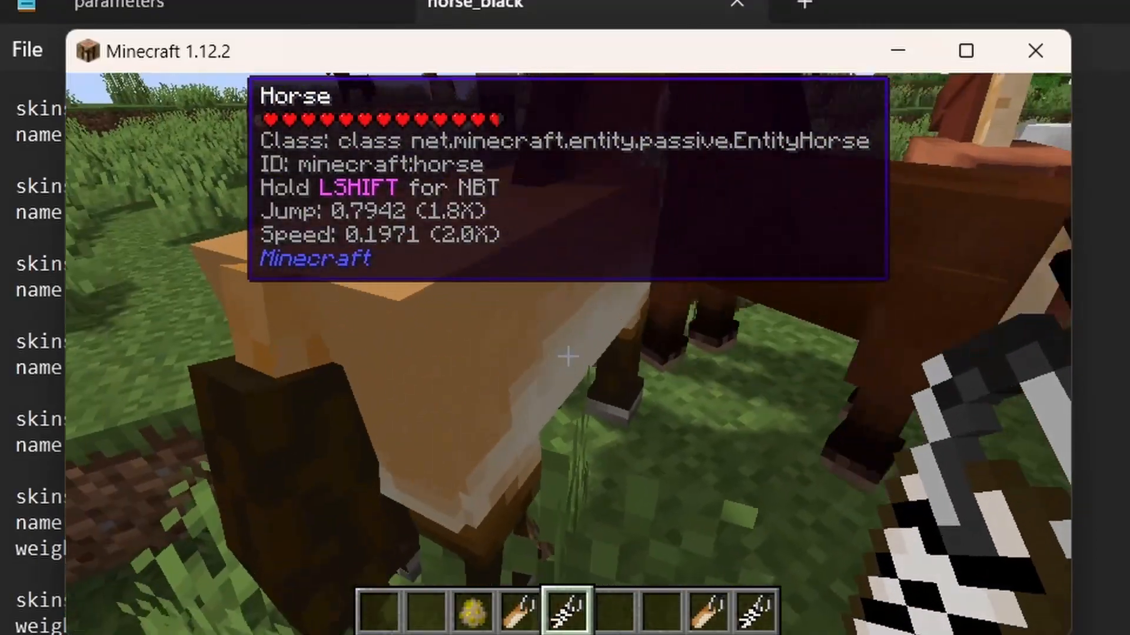
key("1")
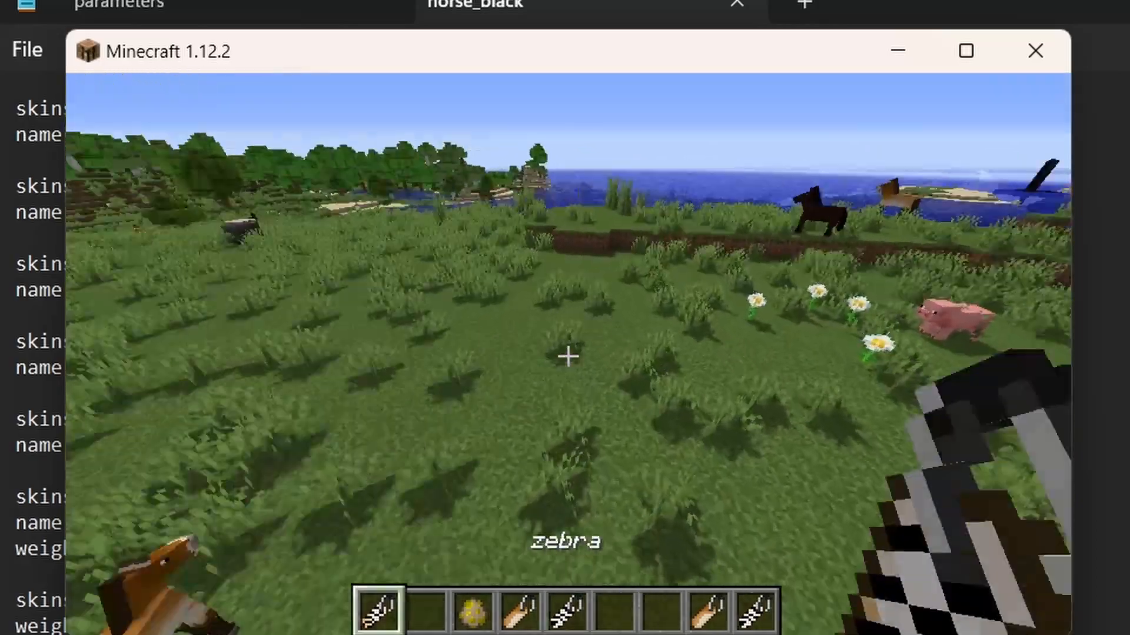
Cycle through the camera perspectives to view the character holding the zebra name tag
key("F5")
key("F5")
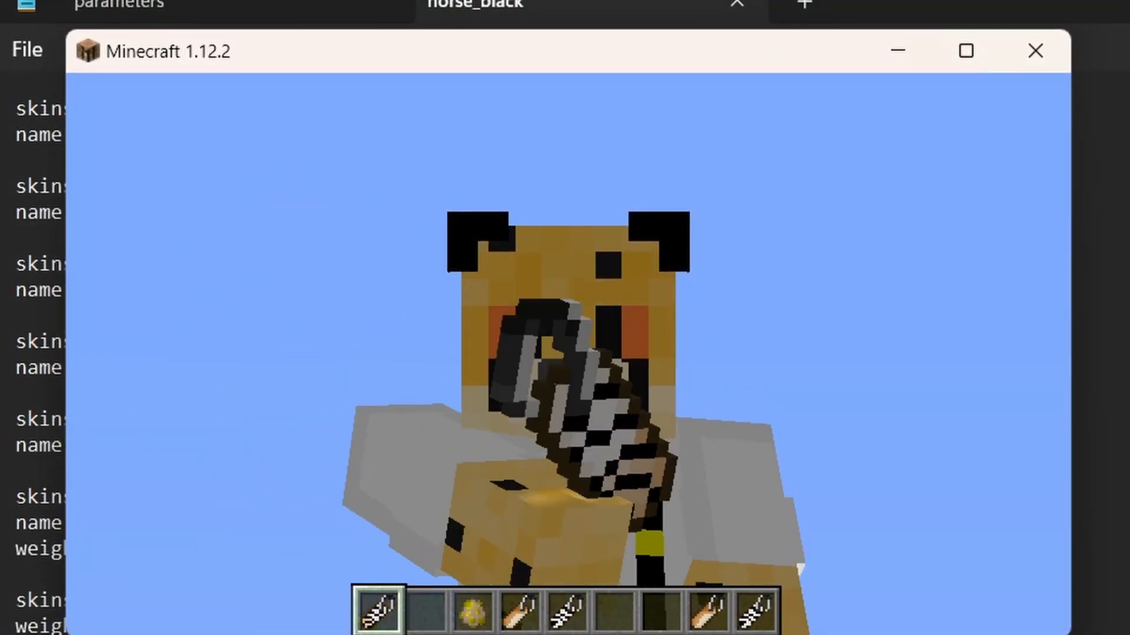
key("F5")
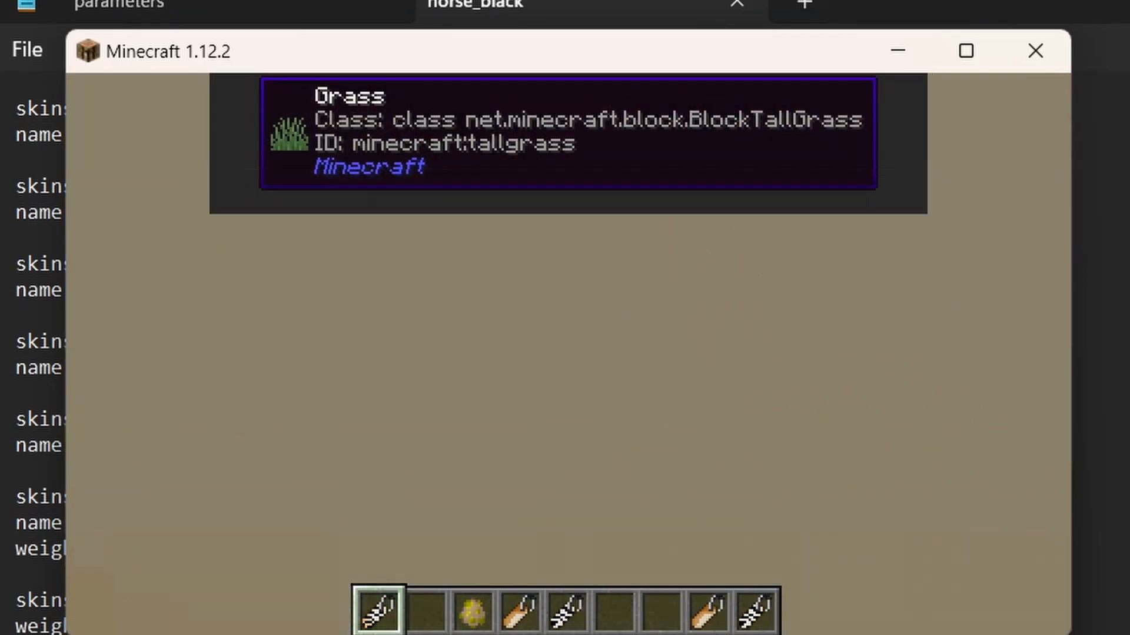
key("F5")
key("F5")
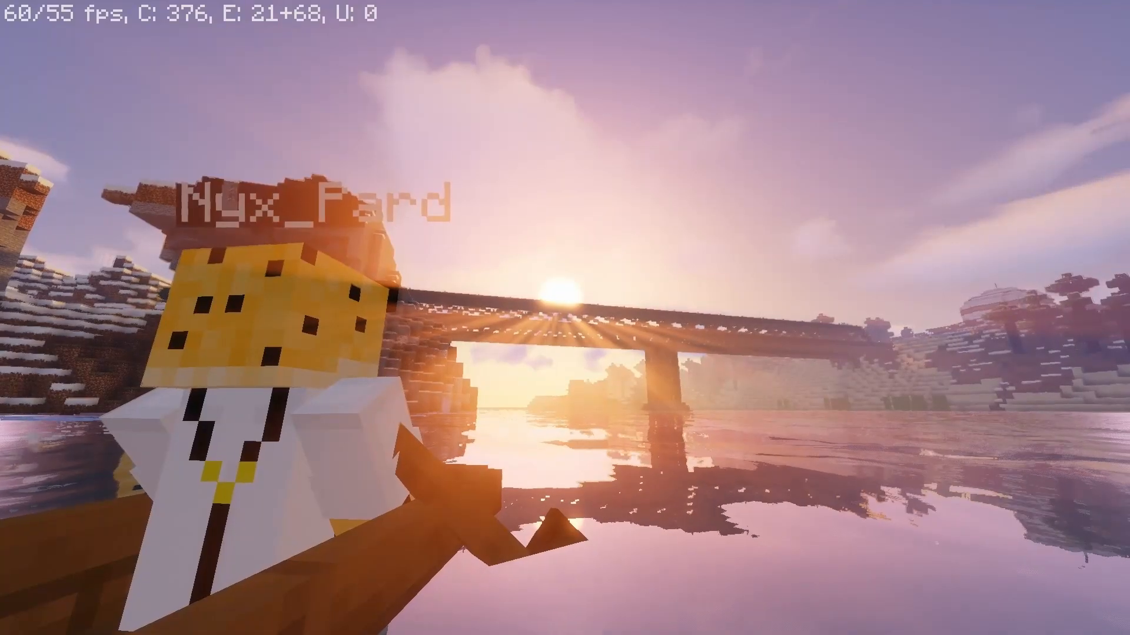